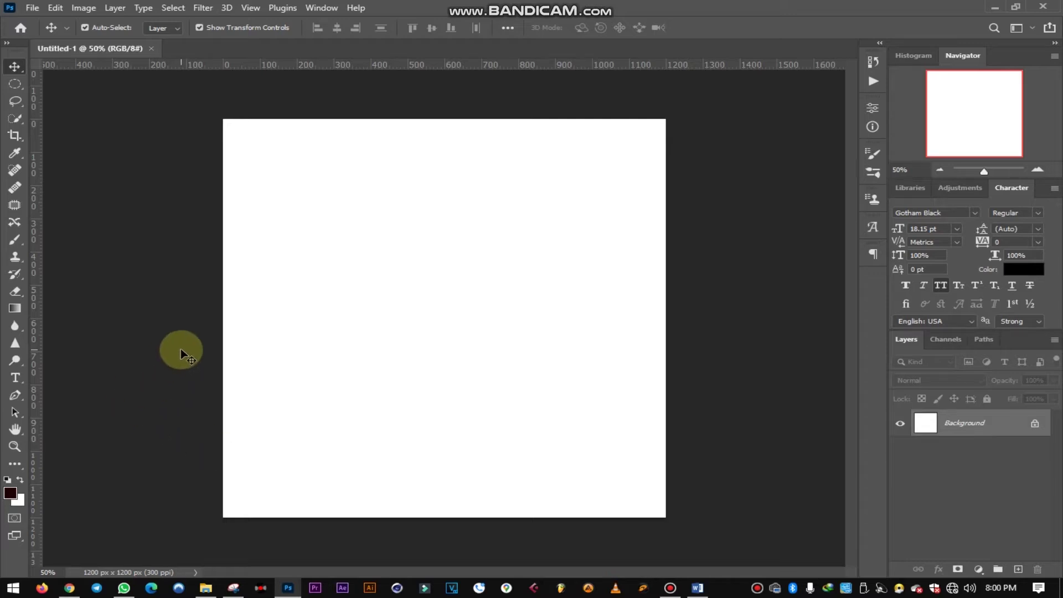
# - Add a Solid Color fill layer in light grey #dedede covering the canvas
pyautogui.click(978, 569)
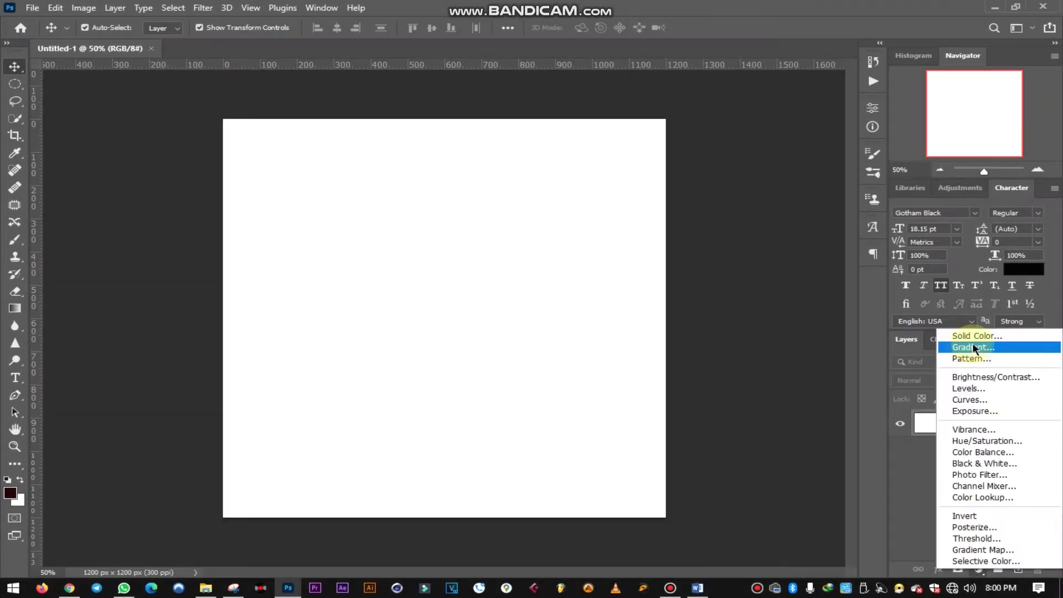
pyautogui.click(976, 336)
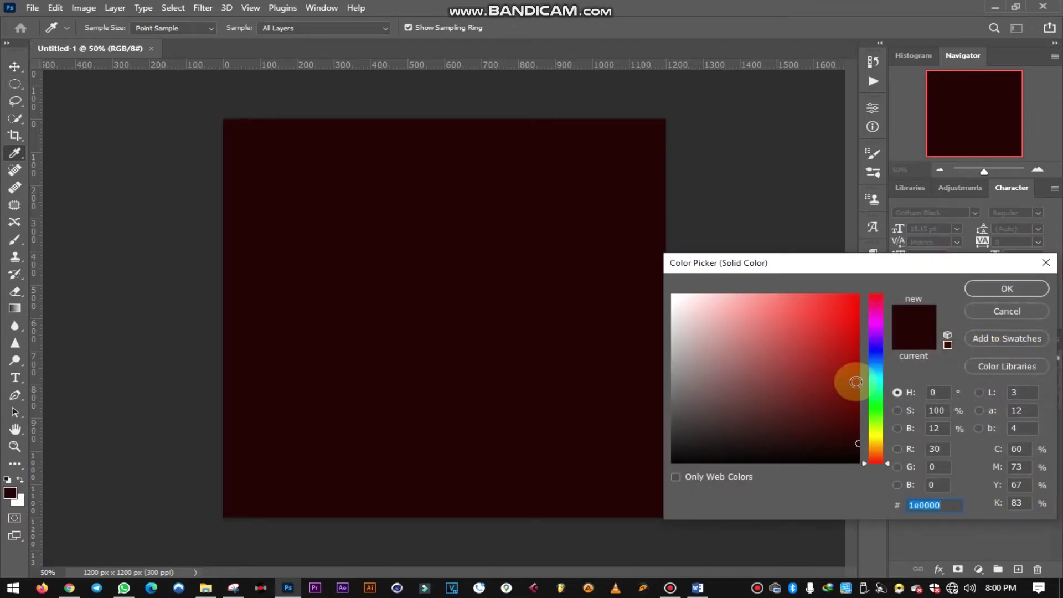
pyautogui.moveTo(812, 413)
pyautogui.mouseDown()
pyautogui.moveTo(664, 314)
pyautogui.moveTo(676, 317)
pyautogui.mouseUp()
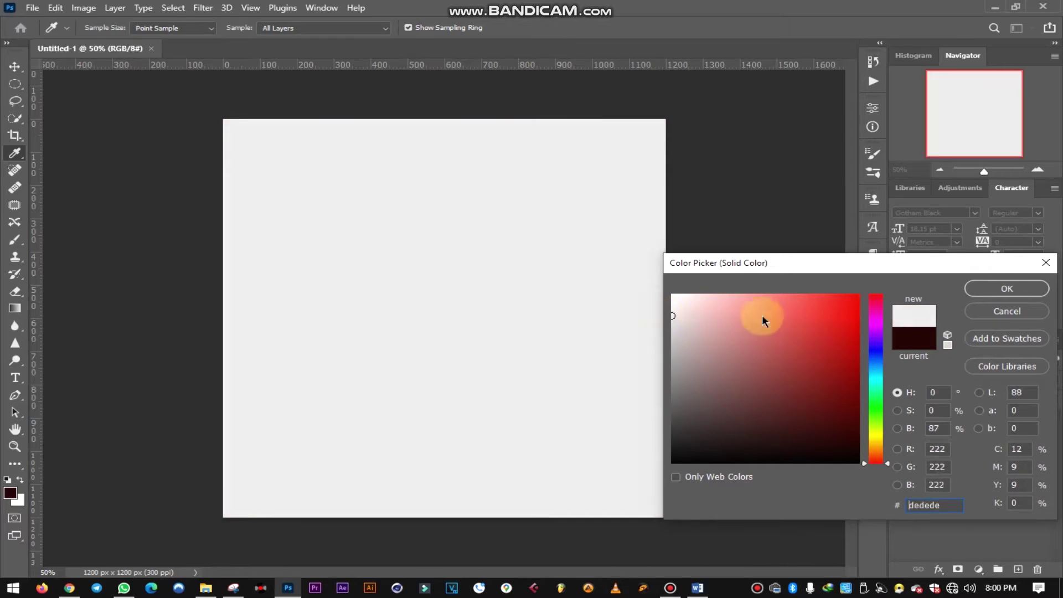
pyautogui.click(997, 288)
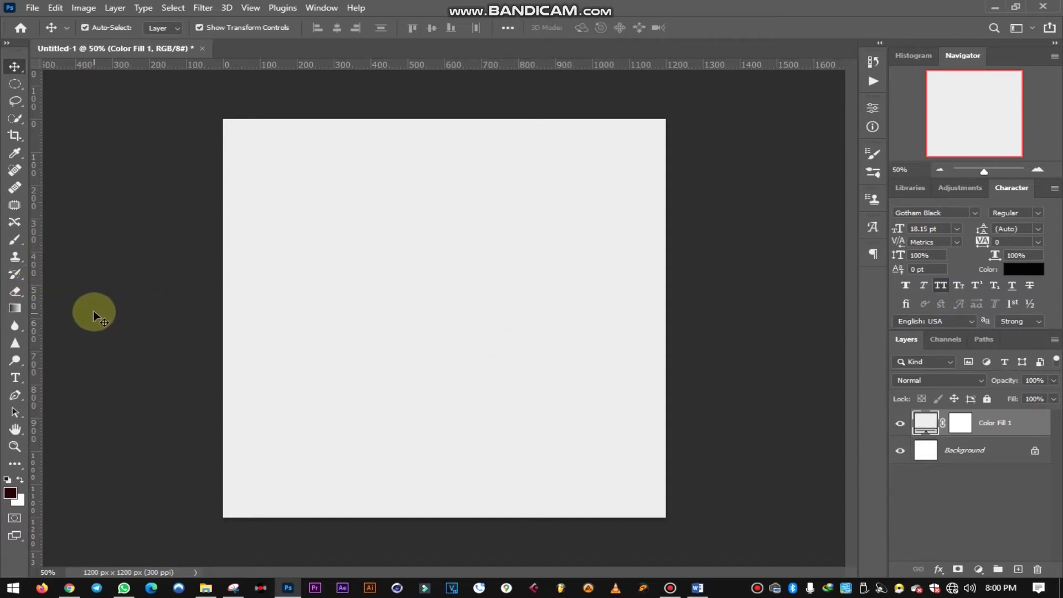
# - Add a text layer reading 'COMMUNION SERVICE' on the canvas
pyautogui.click(15, 377)
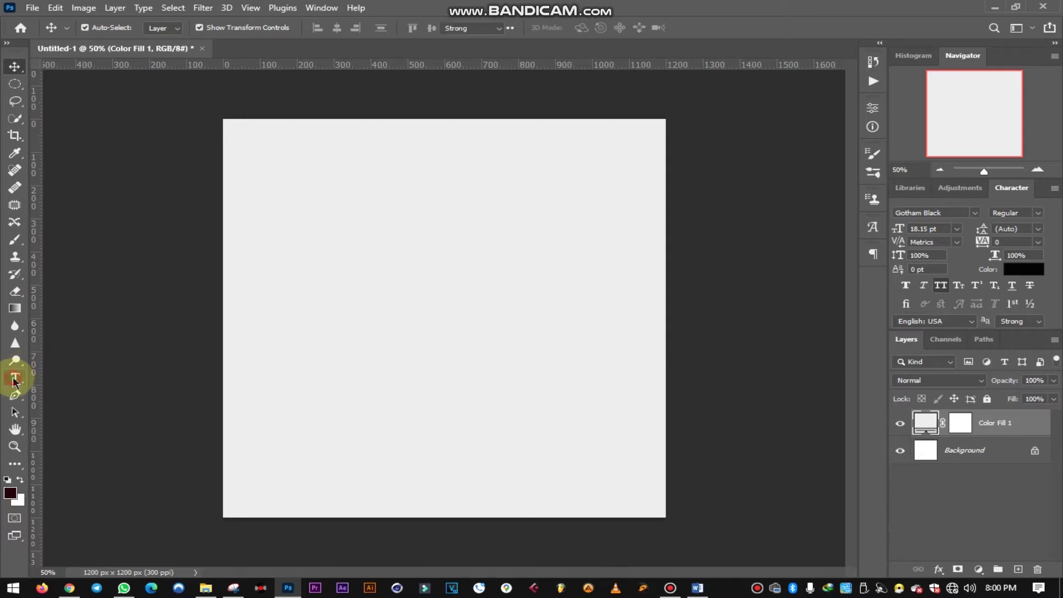
pyautogui.click(272, 325)
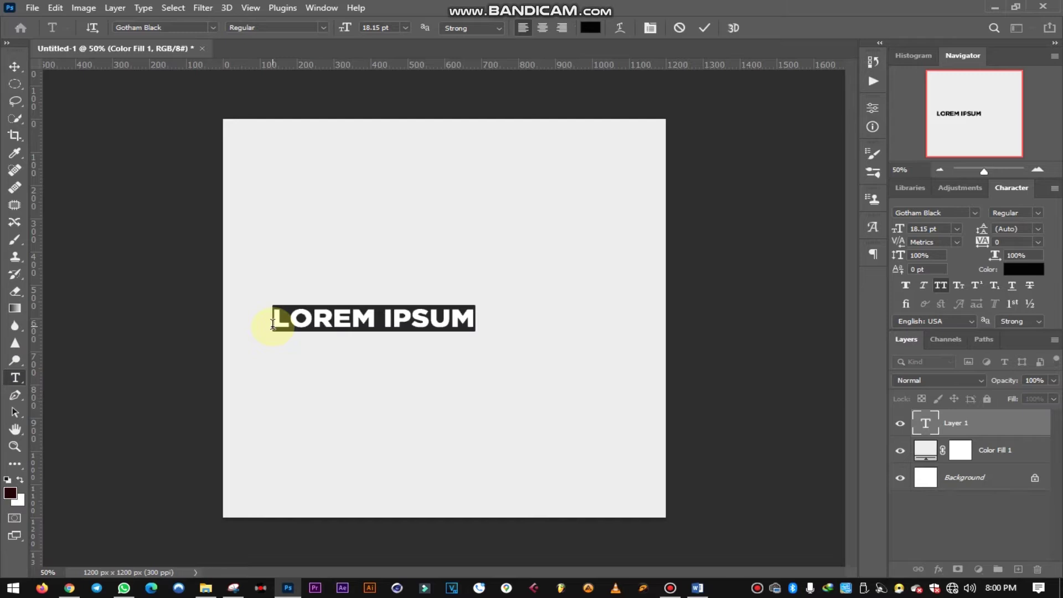
pyautogui.write('COMMUNI')
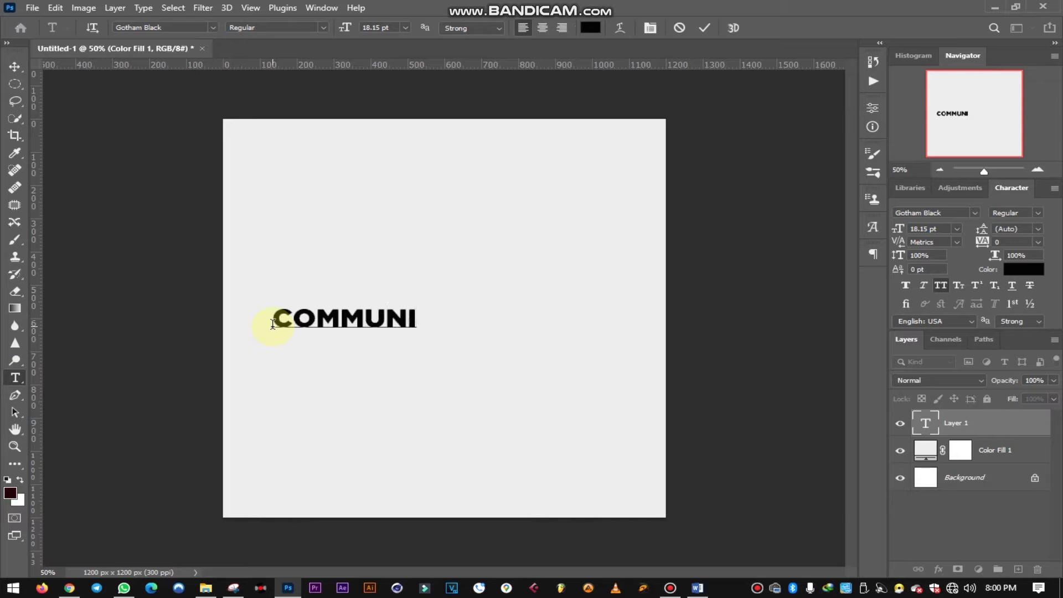
pyautogui.write('ON')
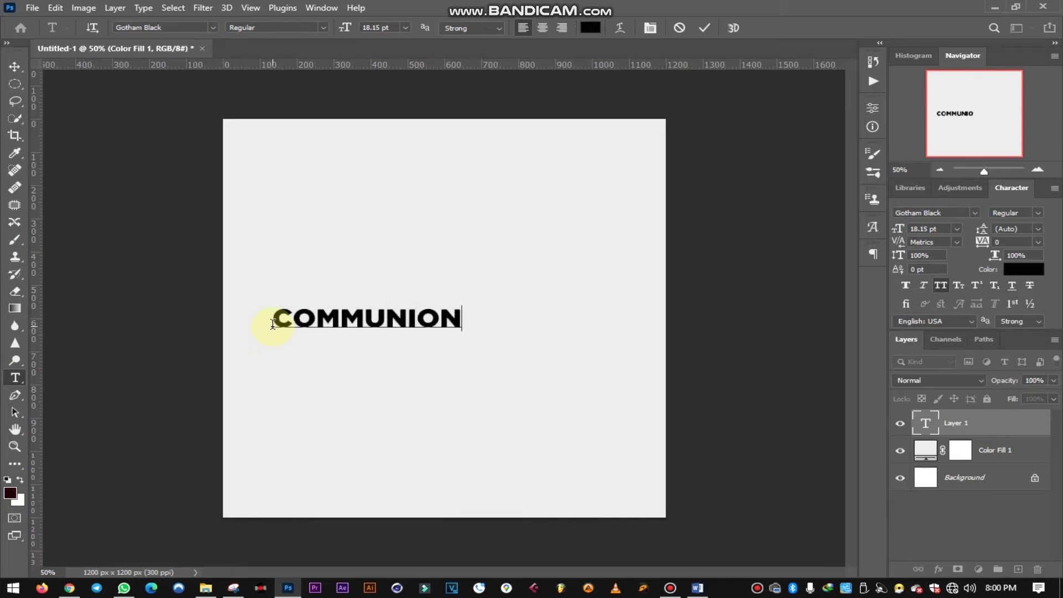
pyautogui.write(' SER')
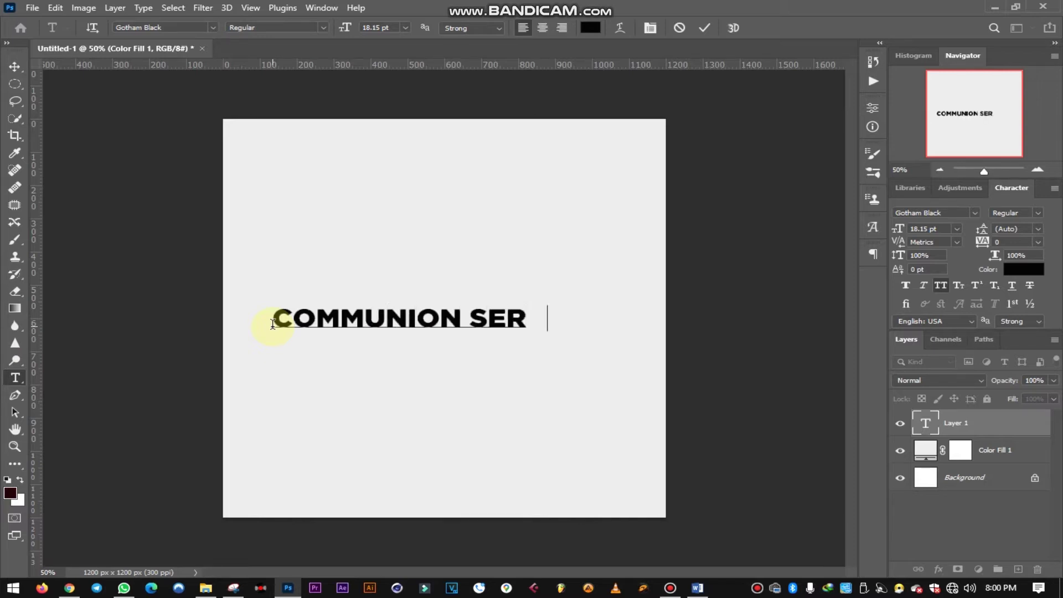
pyautogui.write('VICE')
pyautogui.click(714, 28)
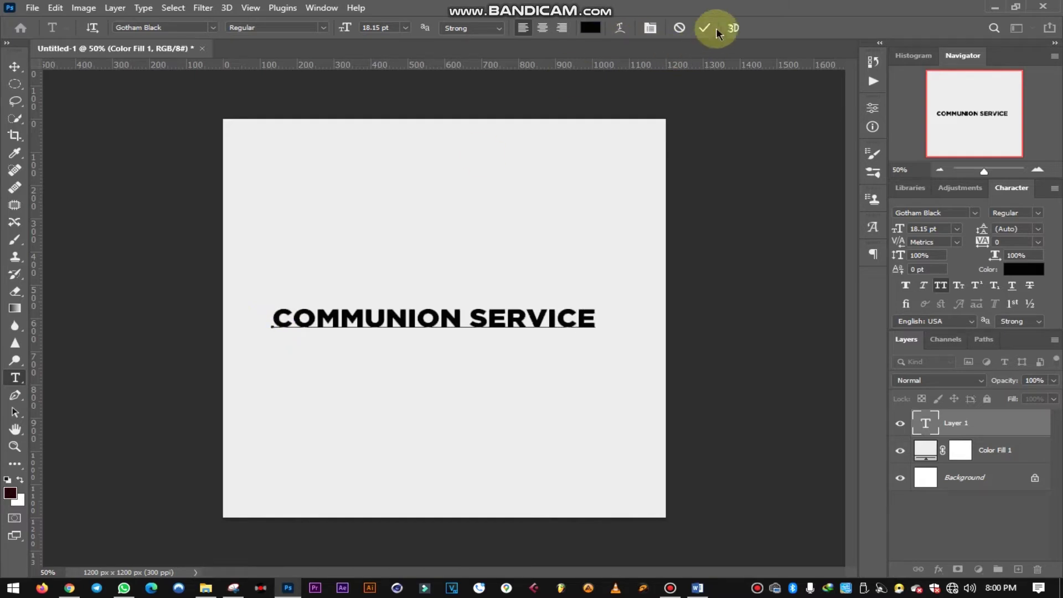
# - Scale the title down to about 16 pt and move it left, just below the middle
pyautogui.click(14, 67)
pyautogui.moveTo(596, 330); pyautogui.dragTo(526, 326)
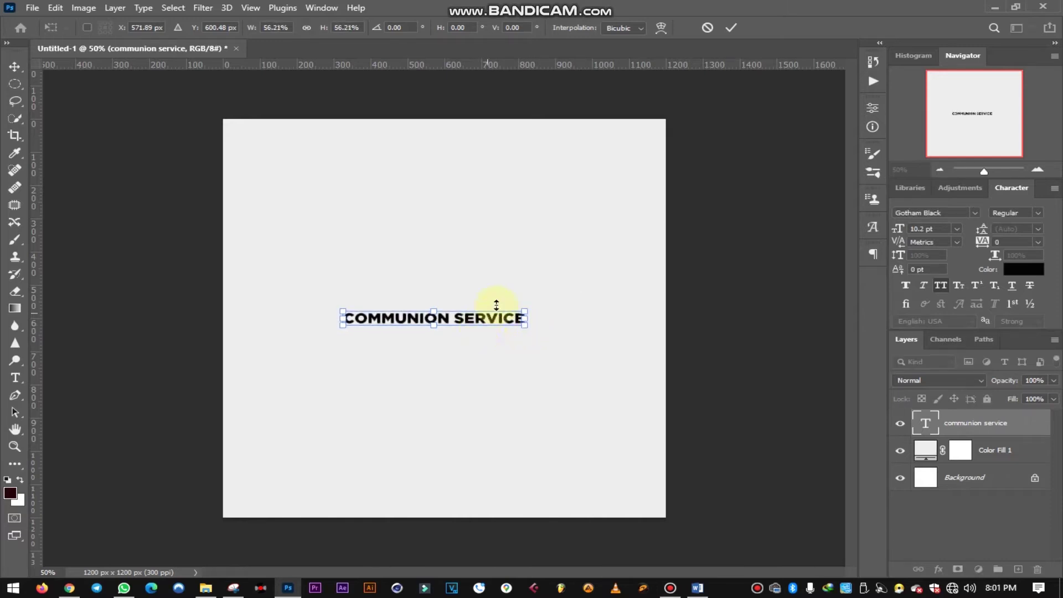
pyautogui.click(731, 28)
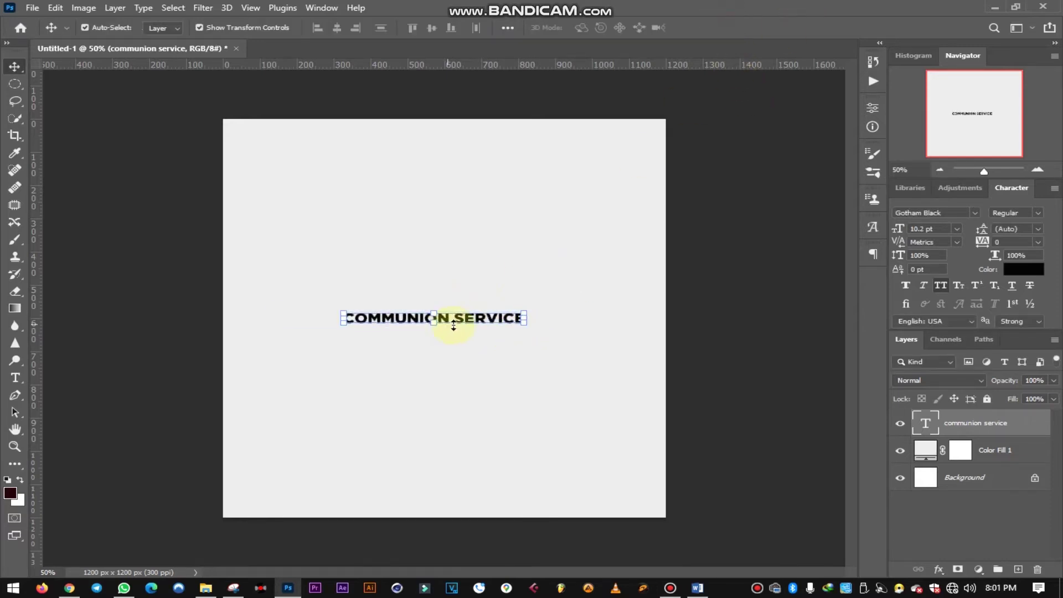
pyautogui.moveTo(475, 320); pyautogui.dragTo(381, 354)
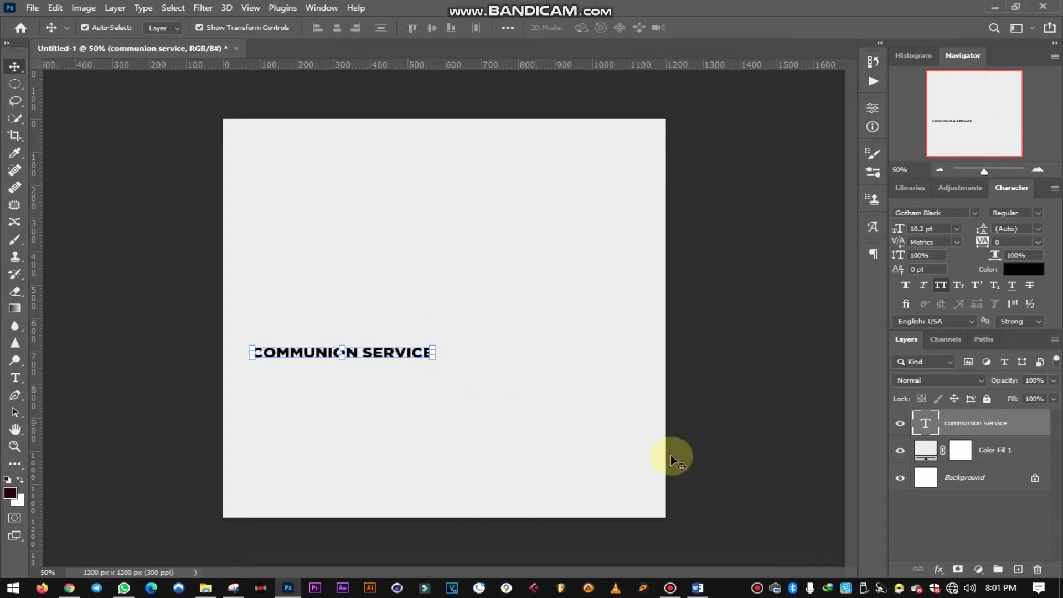
pyautogui.click(707, 372)
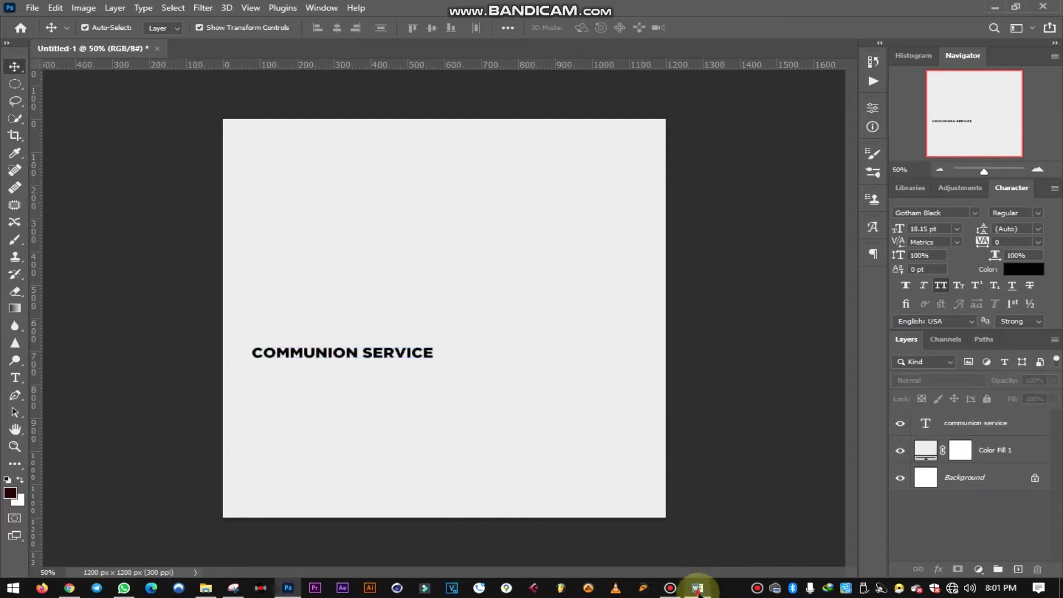
pyautogui.click(698, 589)
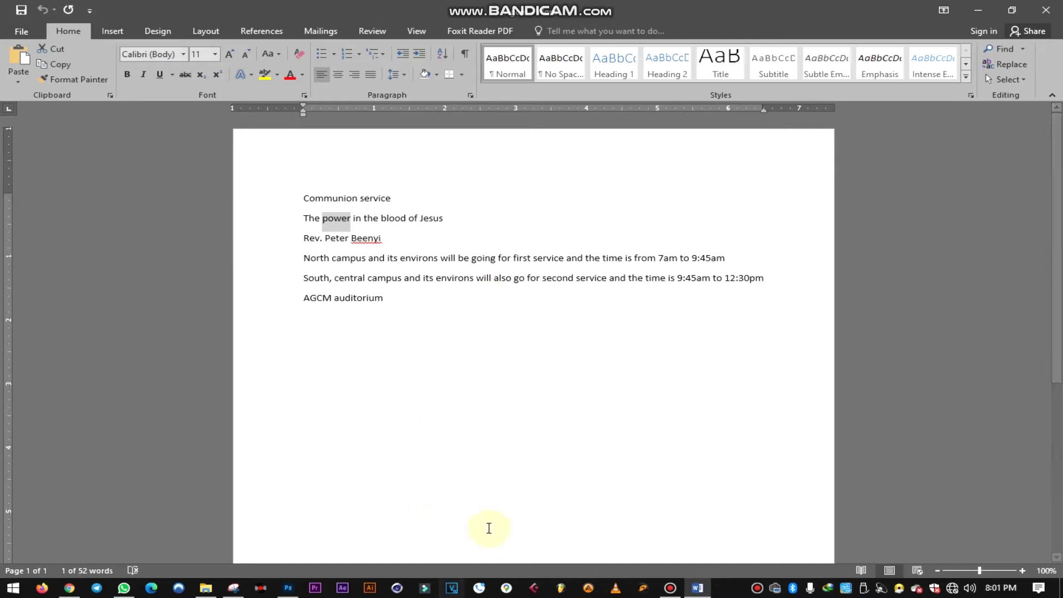
pyautogui.click(288, 588)
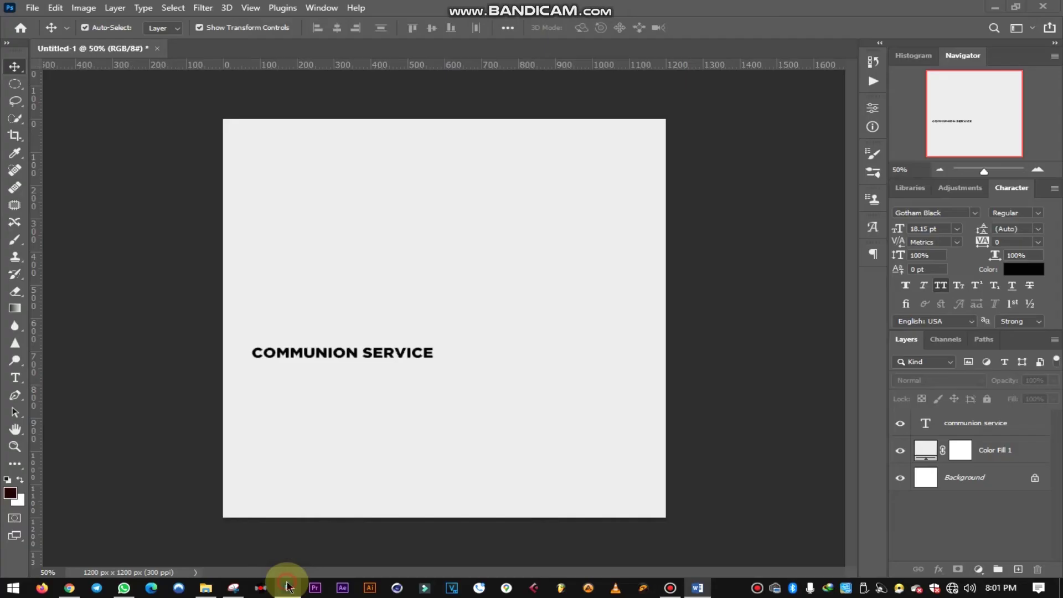
# - Duplicate the title just below it and retype the copy as 'POWER'
pyautogui.click(377, 356)
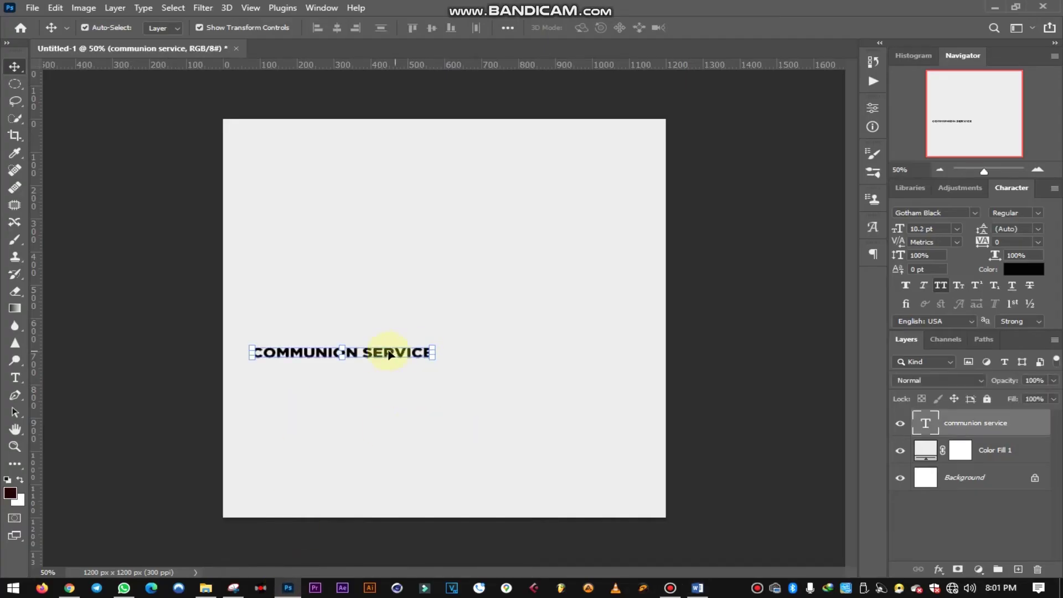
pyautogui.moveTo(374, 355); pyautogui.dragTo(372, 374)
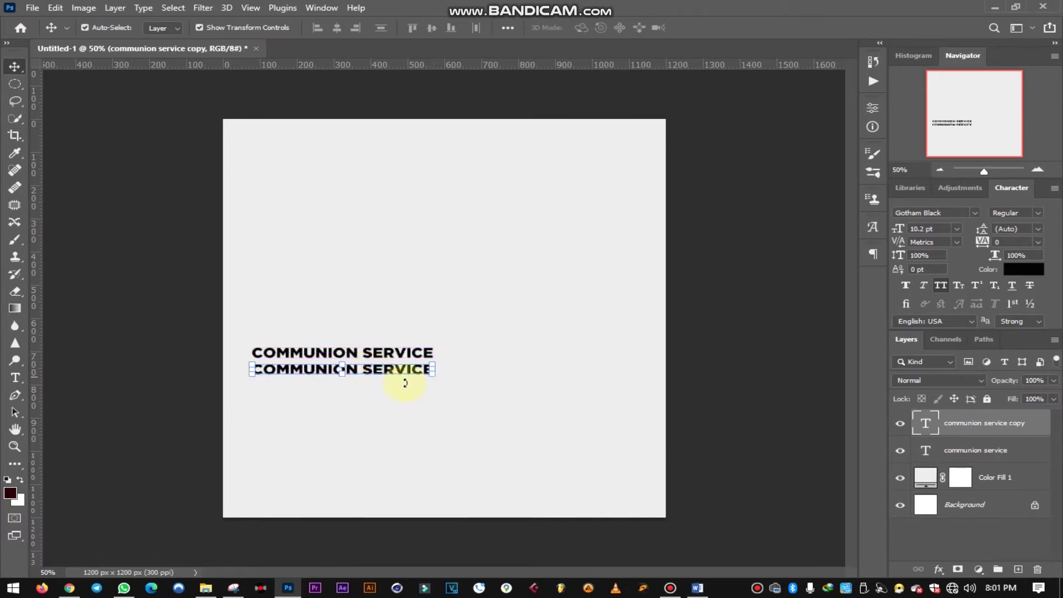
pyautogui.press('t')
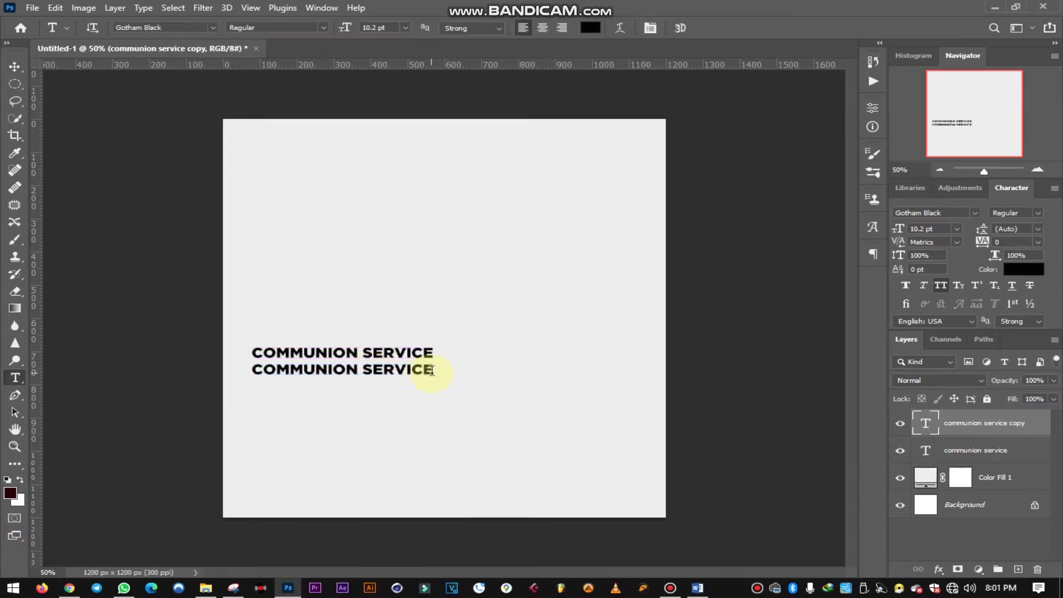
pyautogui.doubleClick(431, 370)
pyautogui.moveTo(258, 370); pyautogui.dragTo(186, 368)
pyautogui.write('POWER')
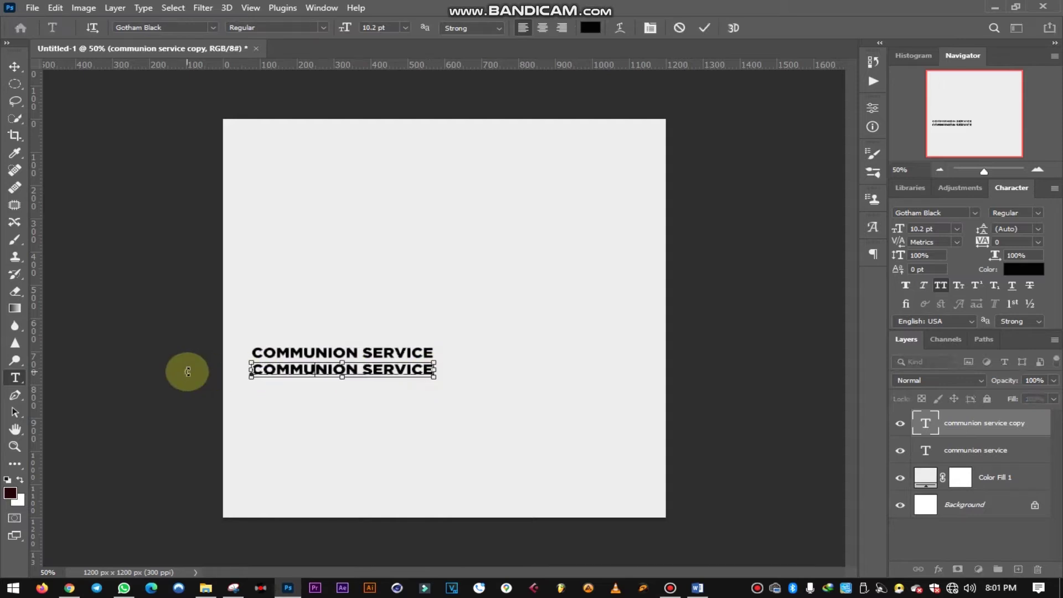
pyautogui.click(705, 29)
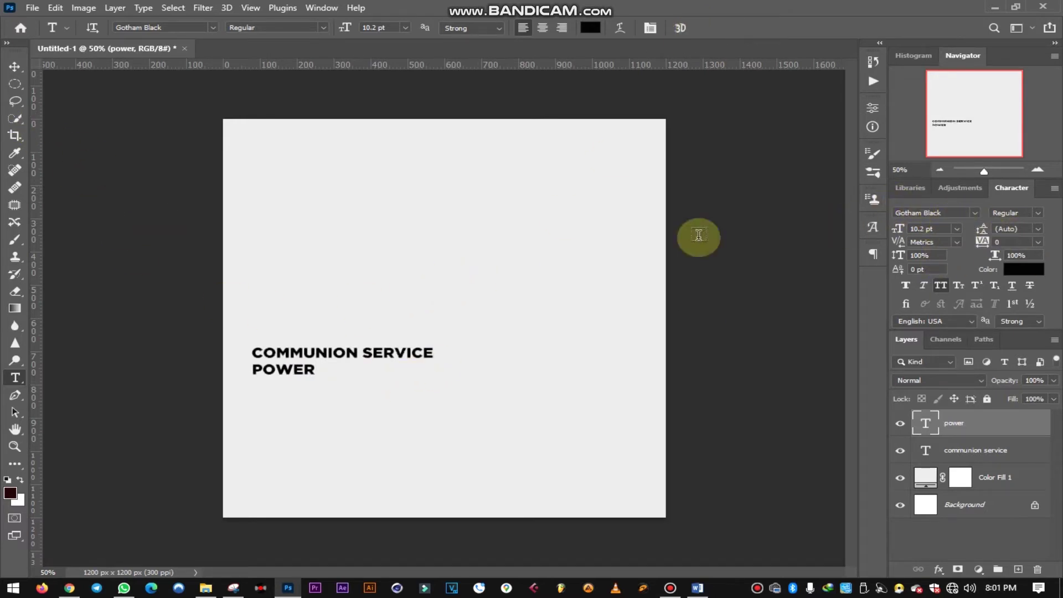
# - Enlarge POWER about one and a half times and shift it right
pyautogui.click(13, 67)
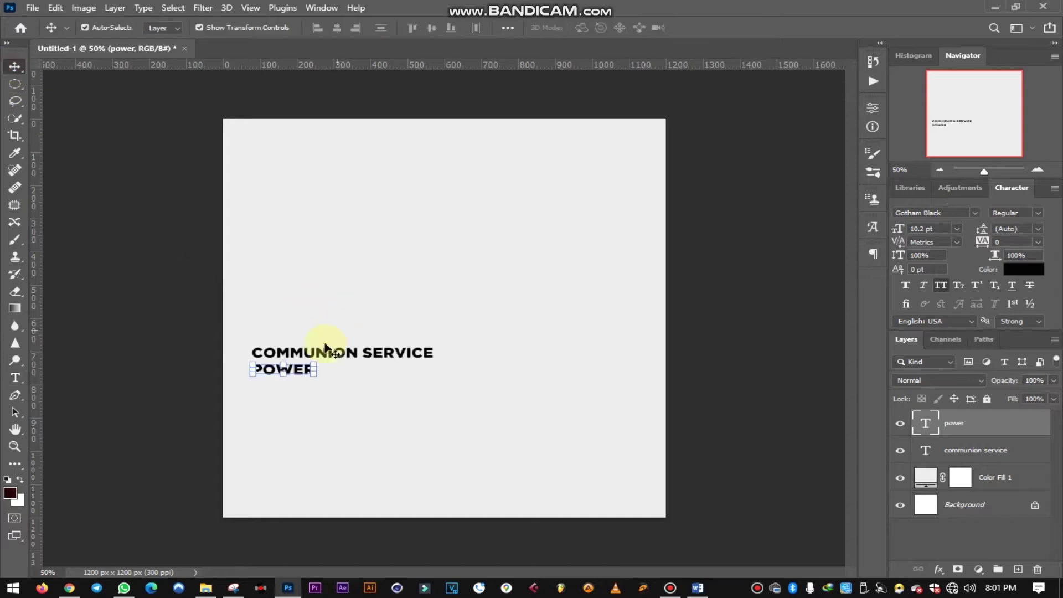
pyautogui.moveTo(316, 378); pyautogui.dragTo(413, 409)
pyautogui.click(731, 28)
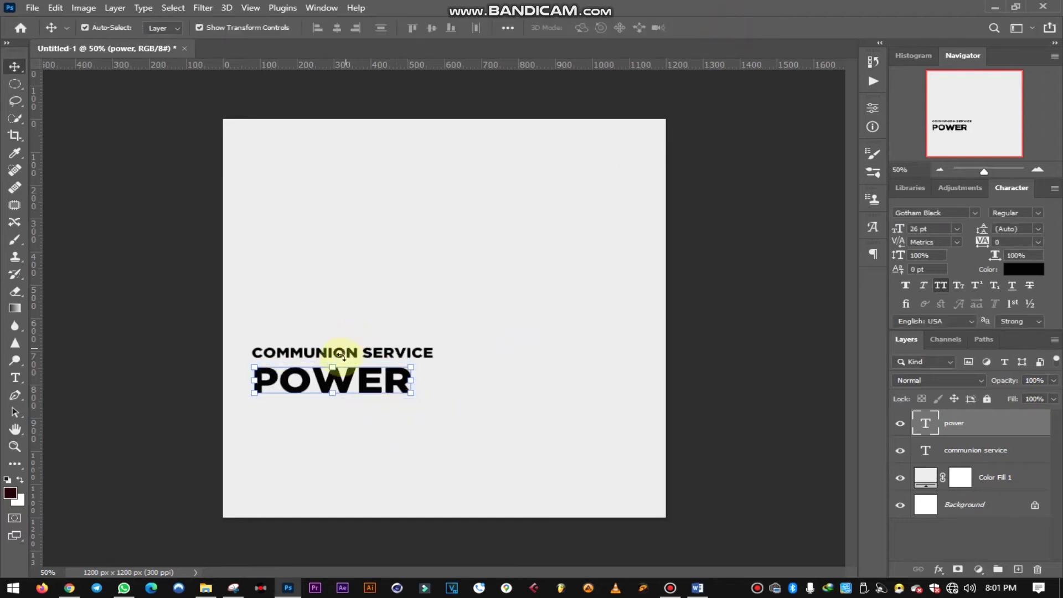
pyautogui.moveTo(343, 388); pyautogui.dragTo(366, 388)
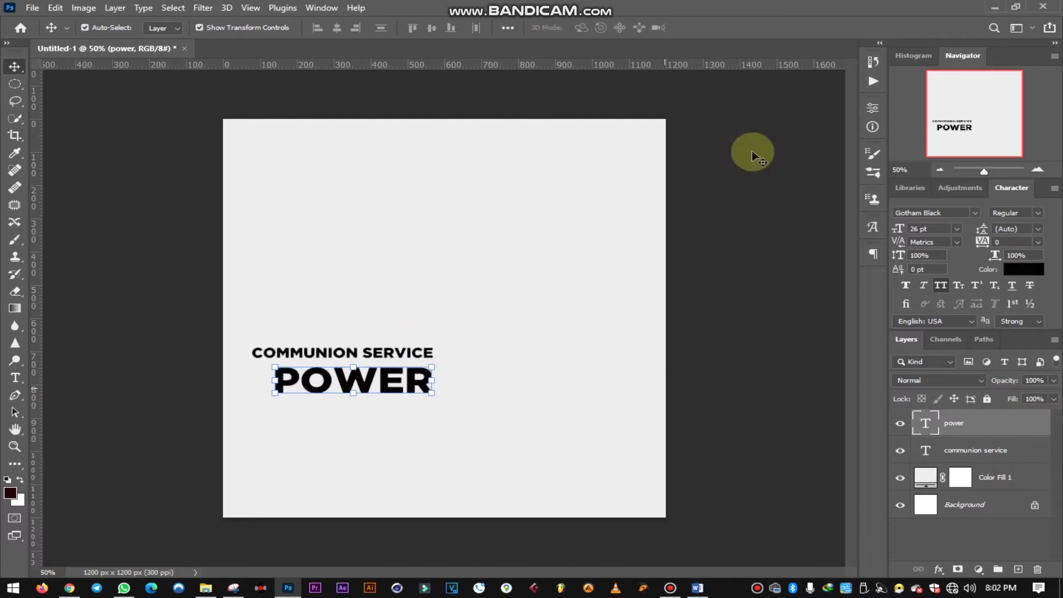
pyautogui.click(751, 331)
# - Duplicate POWER beneath itself and select the copy's word for replacement
pyautogui.click(360, 385)
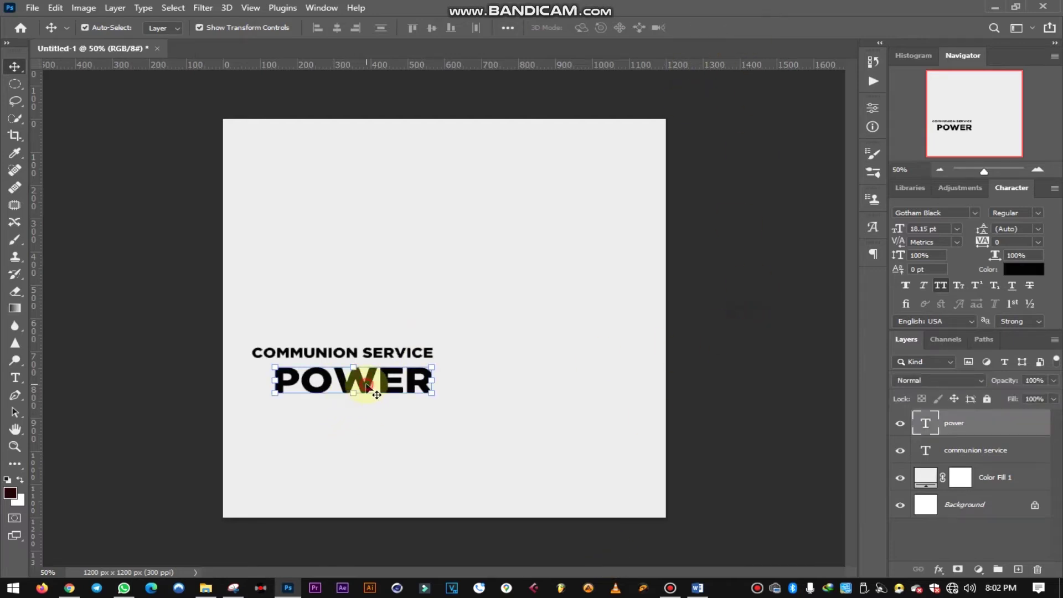
pyautogui.moveTo(363, 394); pyautogui.dragTo(366, 422)
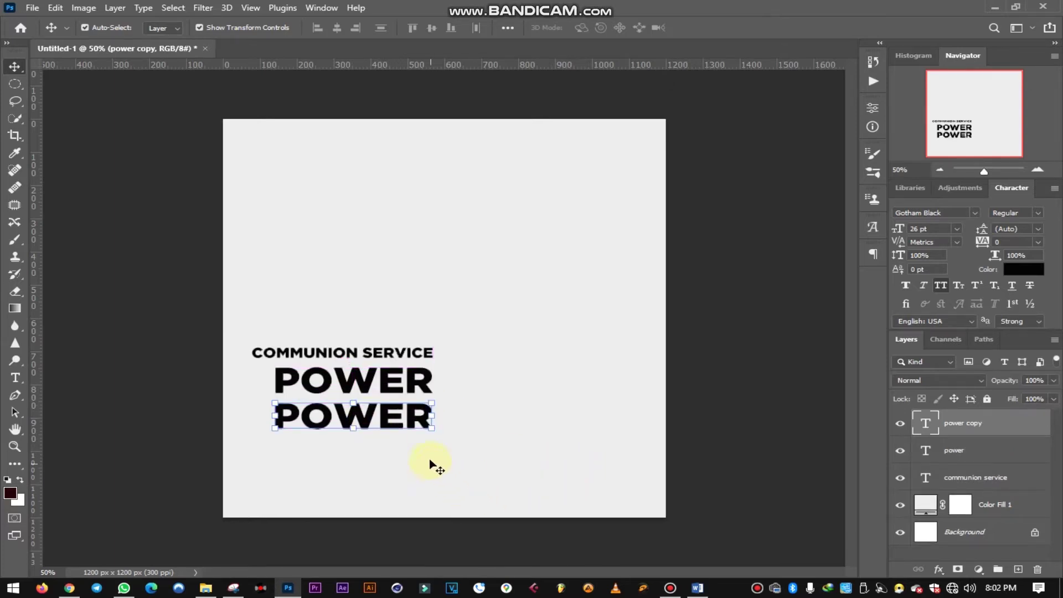
pyautogui.doubleClick(422, 415)
pyautogui.doubleClick(418, 420)
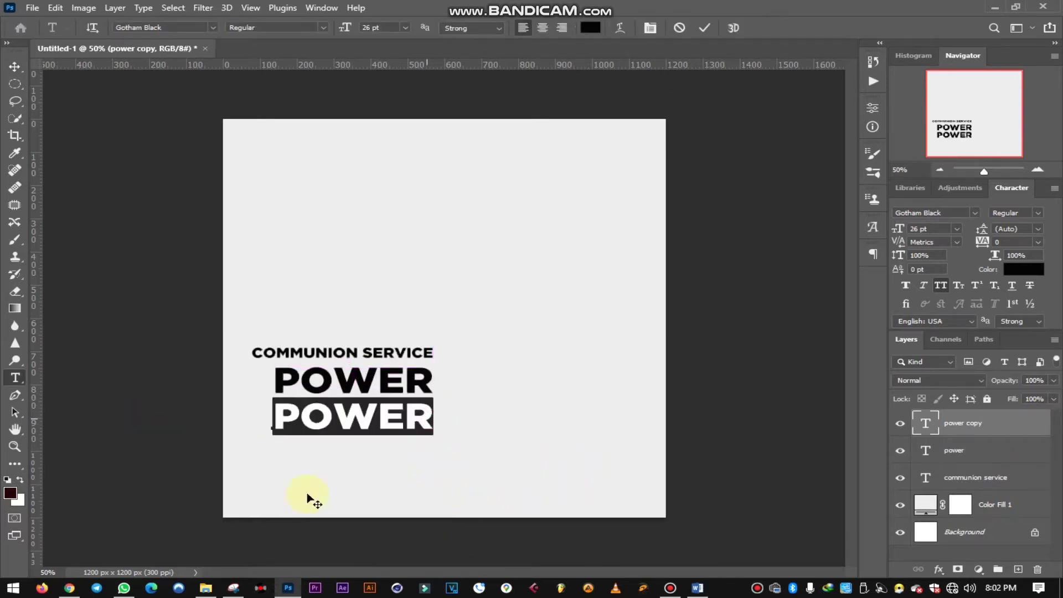
pyautogui.click(693, 586)
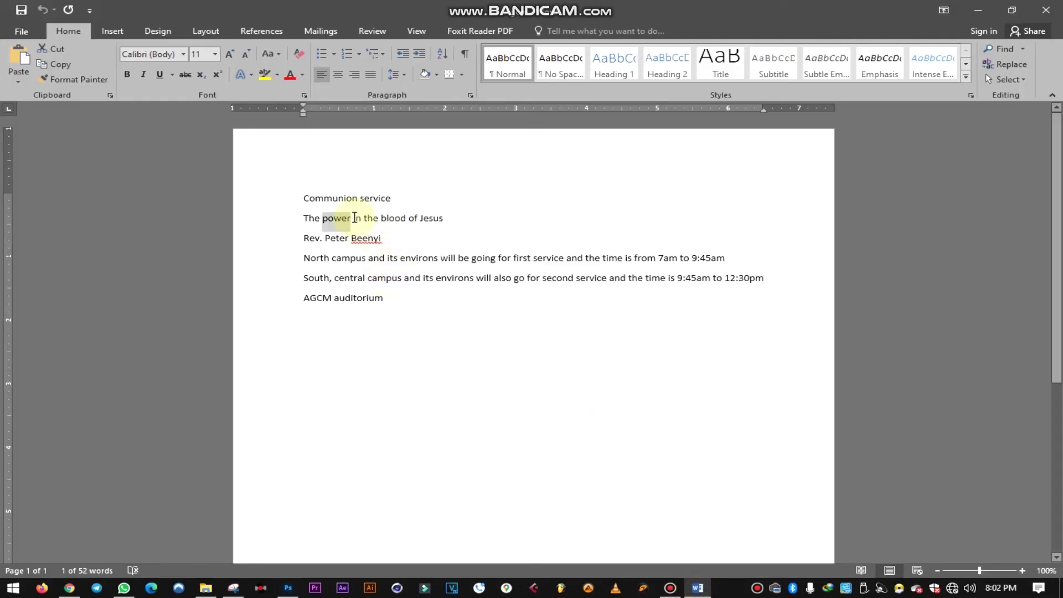
pyautogui.moveTo(353, 219); pyautogui.dragTo(399, 217)
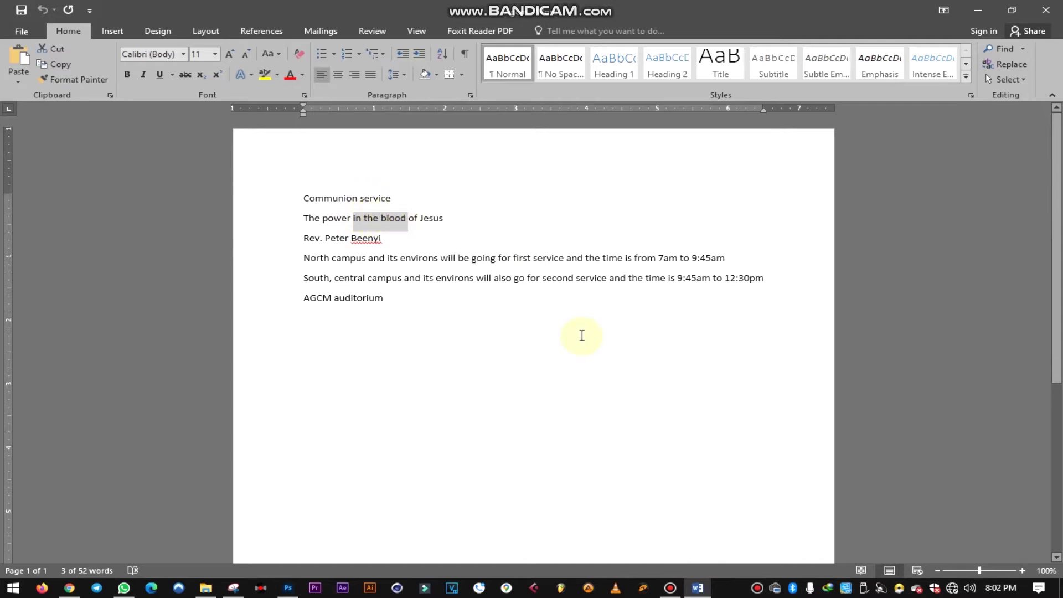
pyautogui.click(288, 588)
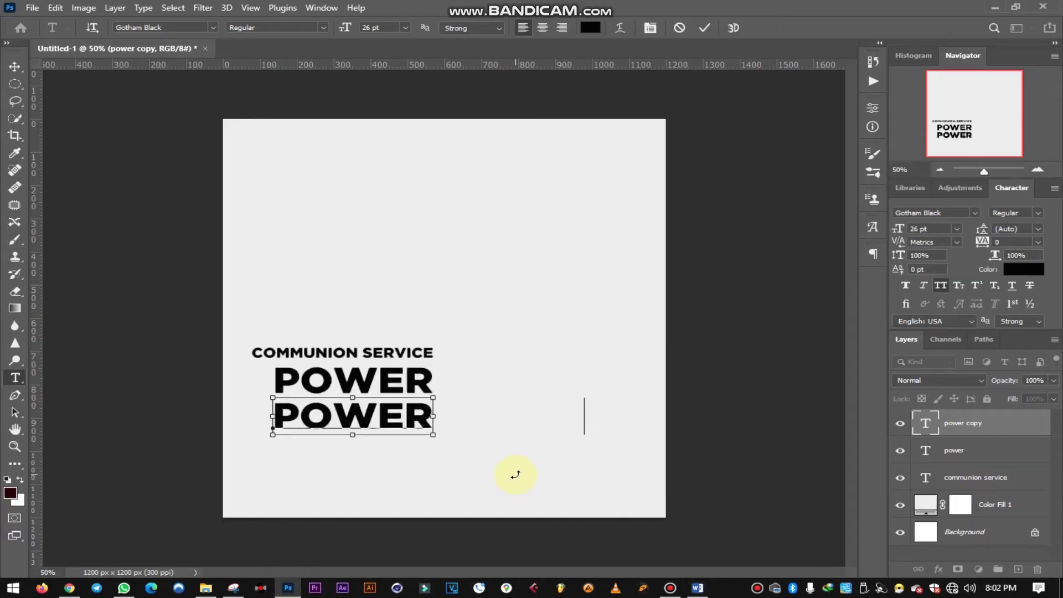
# - Paste 'IN THE BLOOD' over the lower POWER copy and commit it
pyautogui.write('IN THE BLOOD')
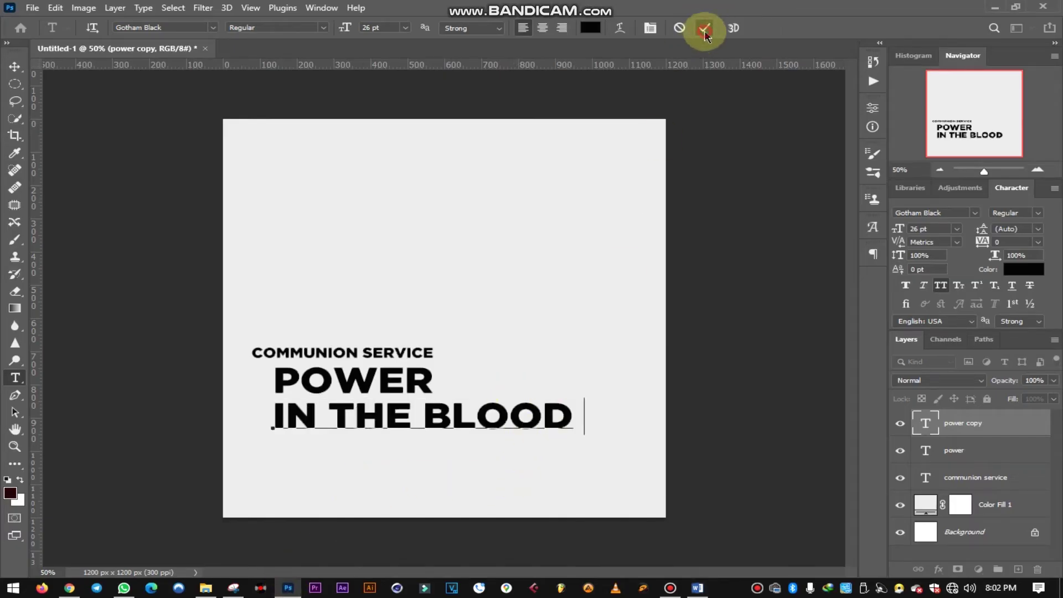
pyautogui.click(704, 33)
pyautogui.click(15, 66)
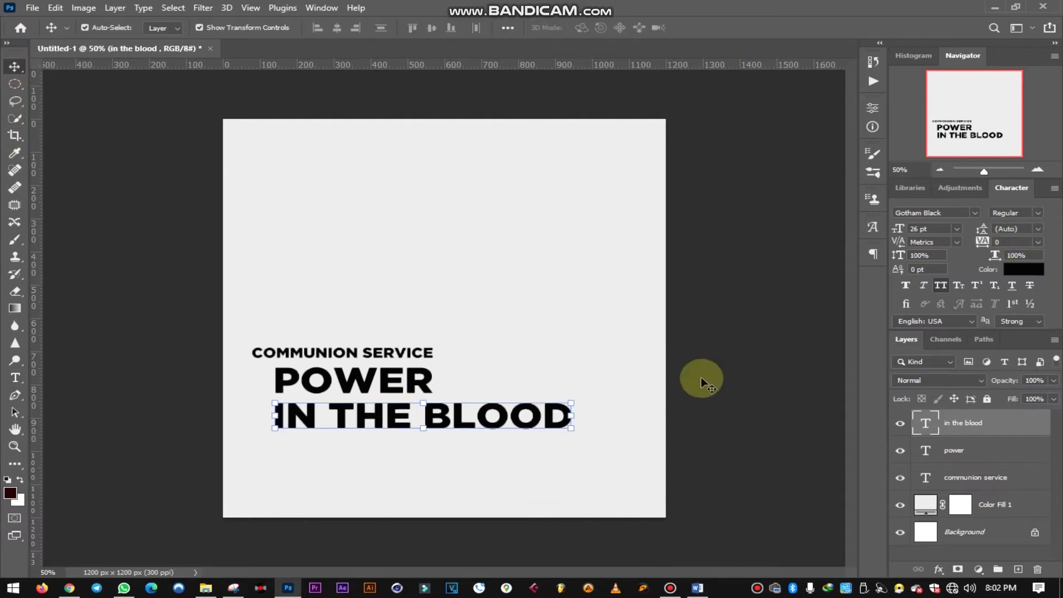
# - Change the IN THE BLOOD font to Gotham Book via a 'gotha' font search
pyautogui.click(1037, 213)
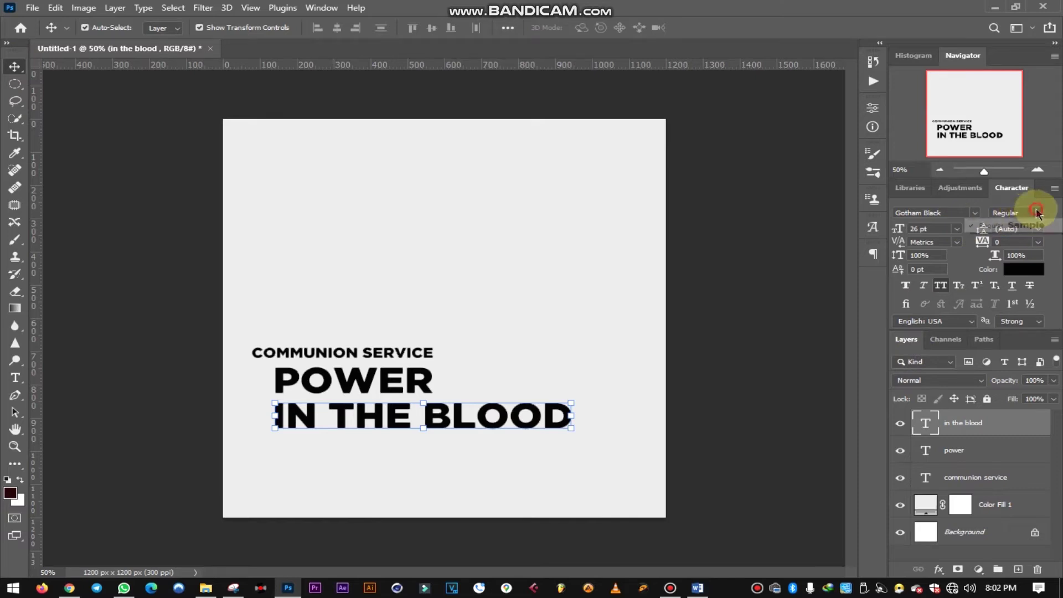
pyautogui.click(977, 216)
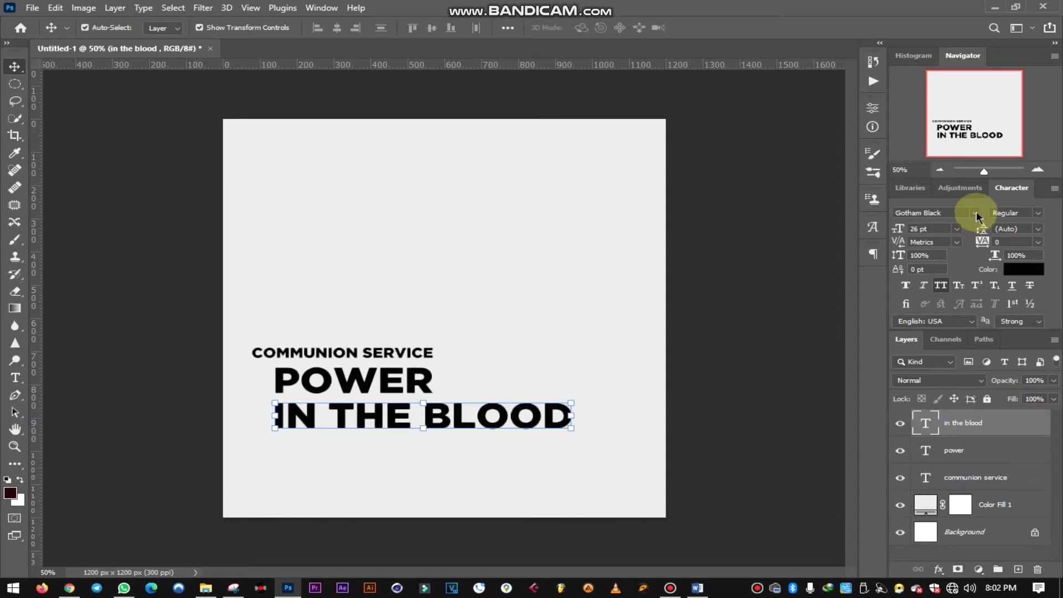
pyautogui.click(977, 216)
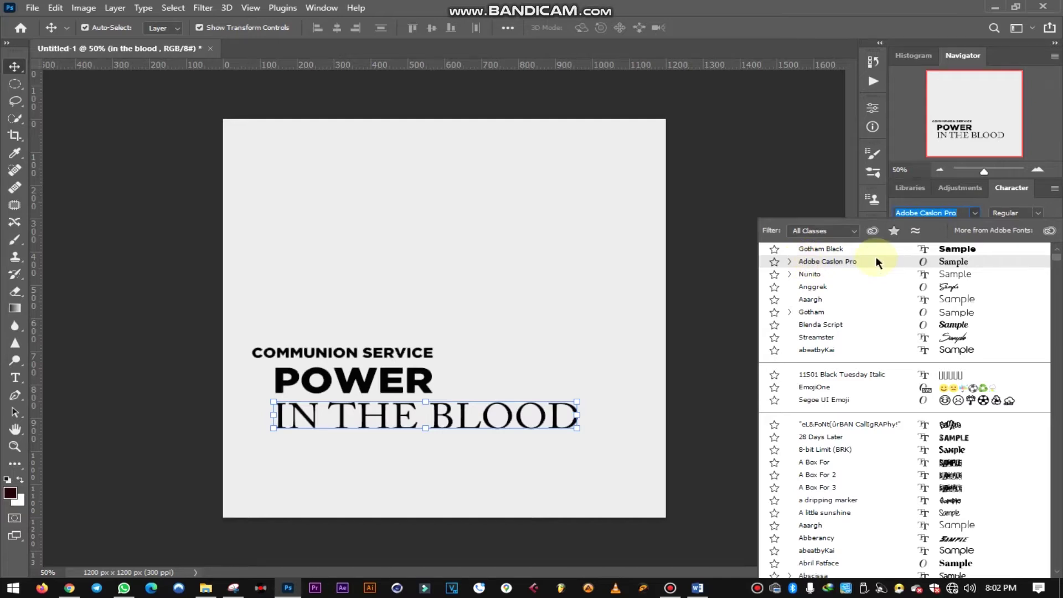
pyautogui.write('goth')
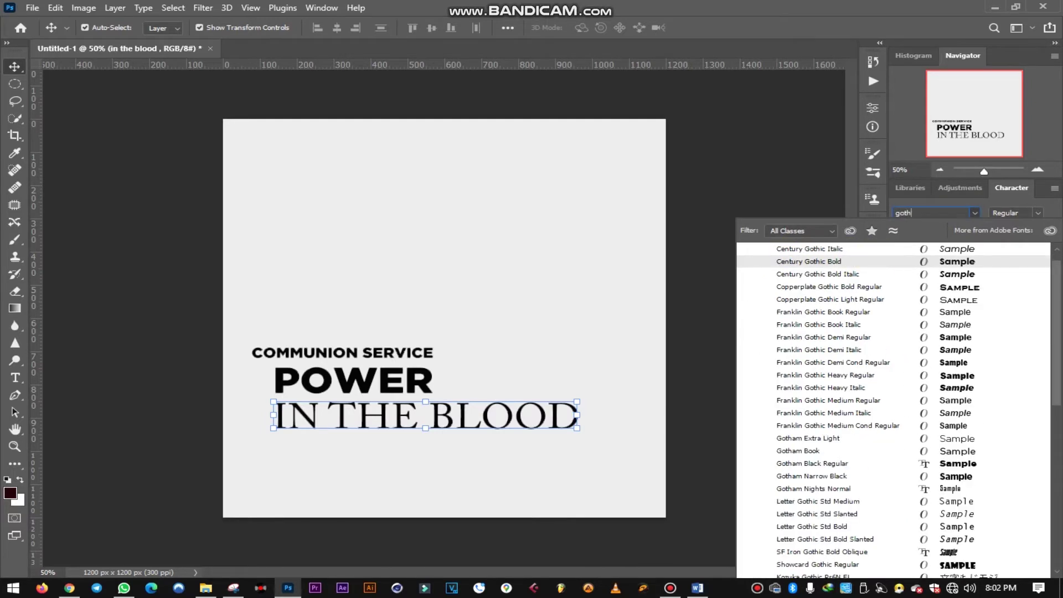
pyautogui.write('am')
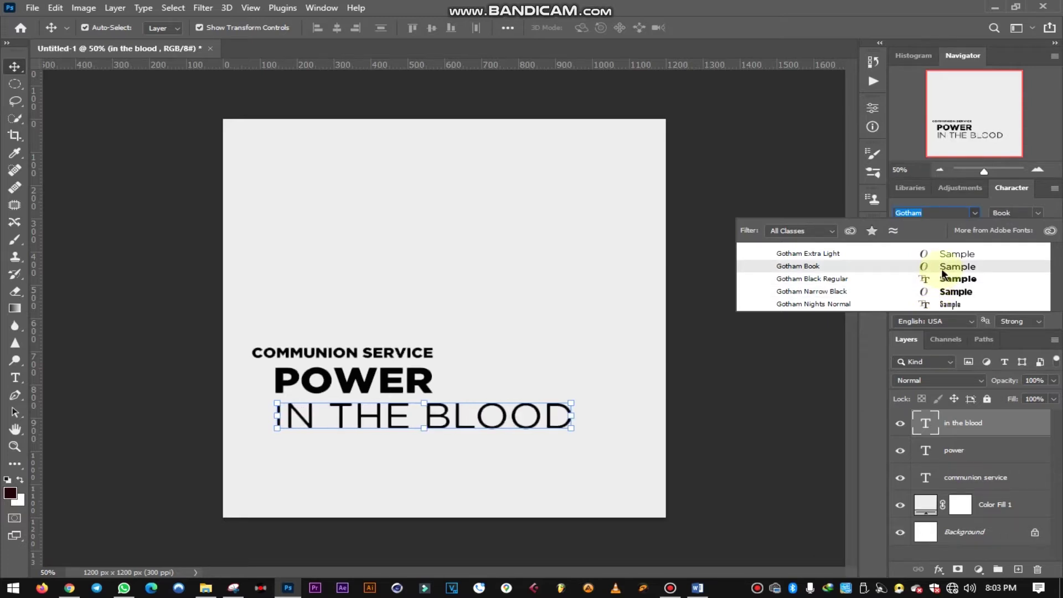
pyautogui.click(943, 271)
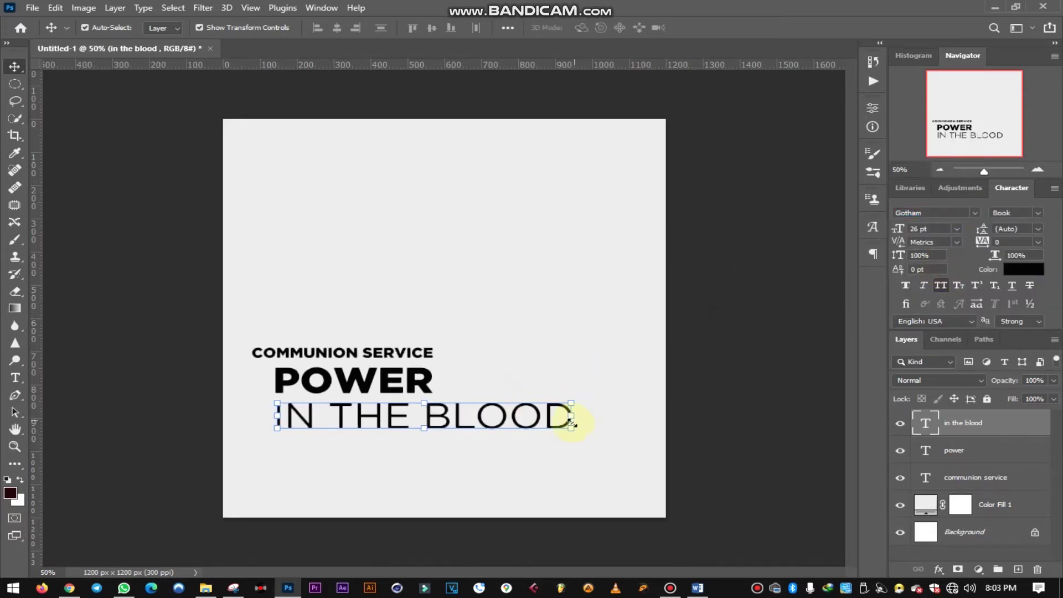
# - Scale IN THE BLOOD down to sit under POWER
pyautogui.moveTo(571, 429); pyautogui.dragTo(444, 435)
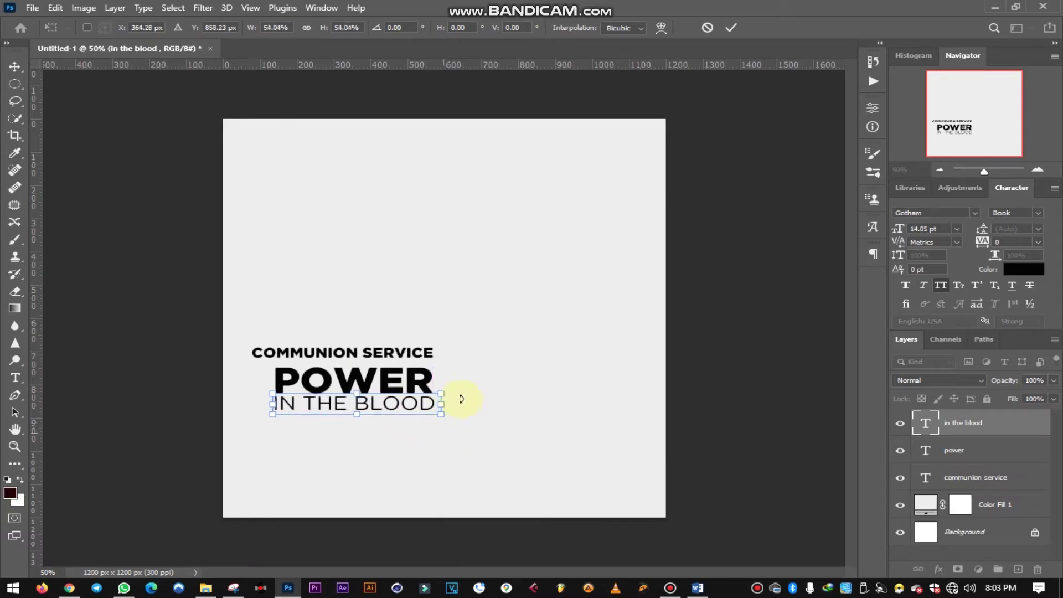
pyautogui.click(730, 28)
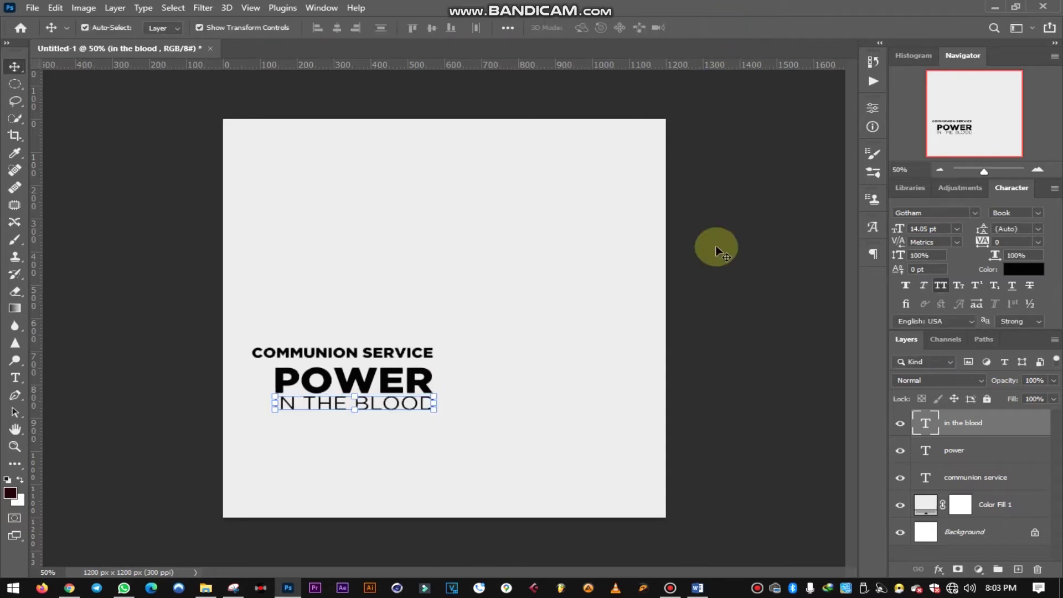
pyautogui.click(747, 343)
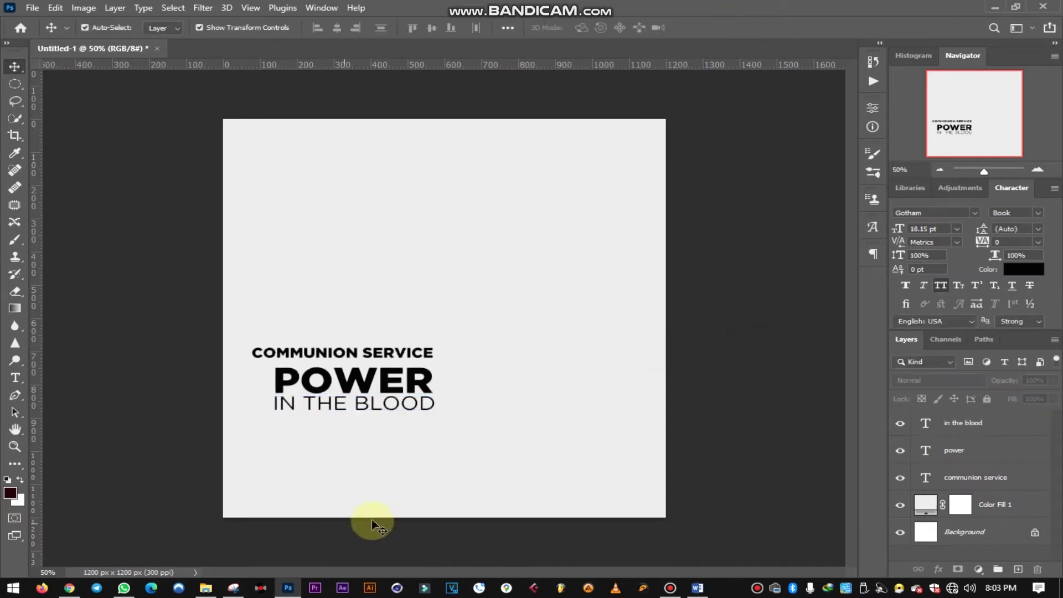
# - Apply Faux Bold to IN THE BLOOD, shrink it slightly more, and nudge it left and down
pyautogui.click(356, 407)
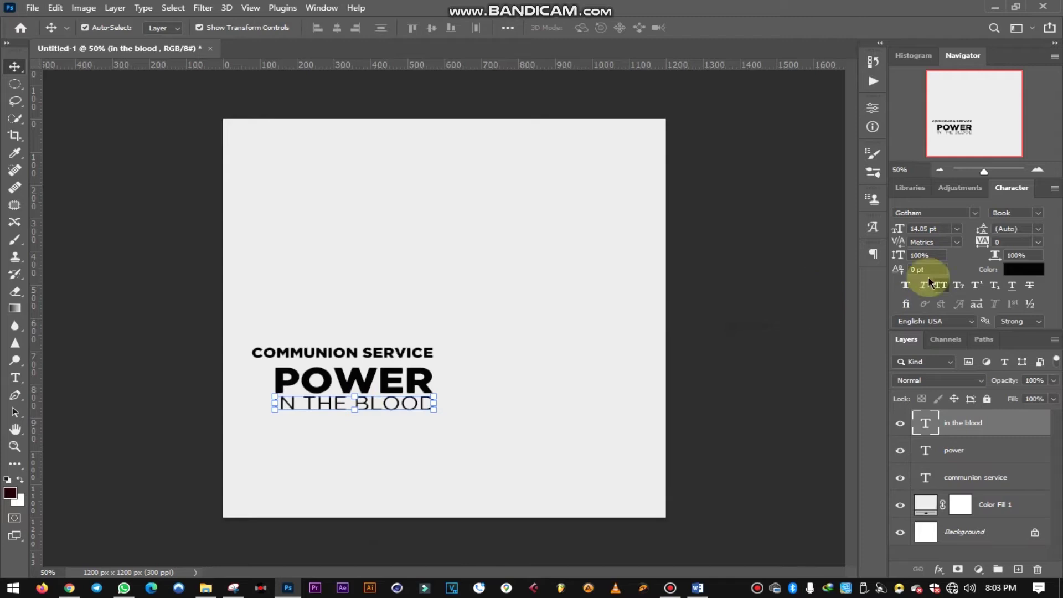
pyautogui.click(906, 286)
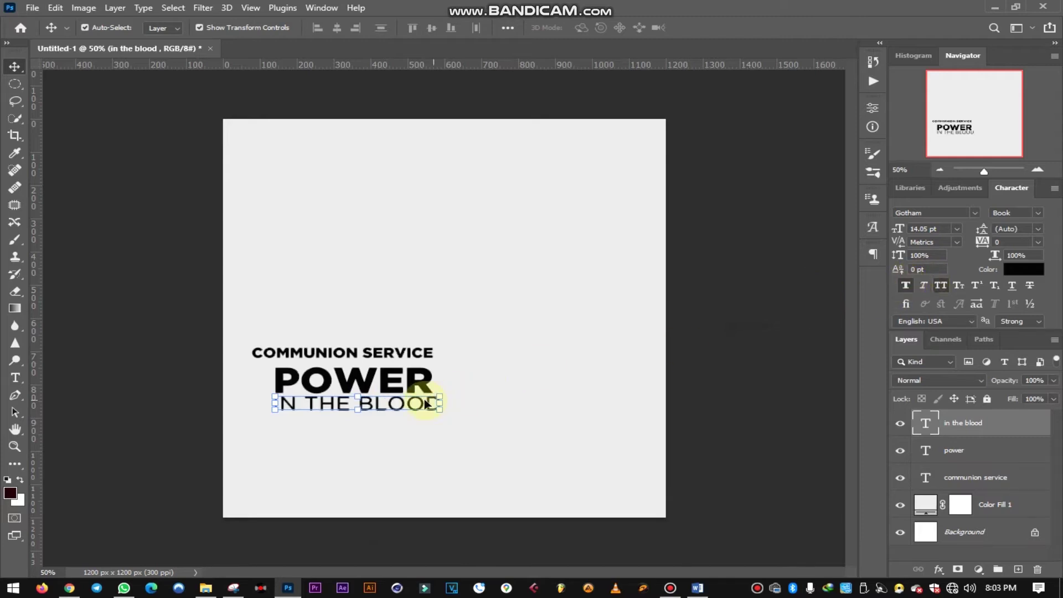
pyautogui.moveTo(444, 403); pyautogui.dragTo(443, 403)
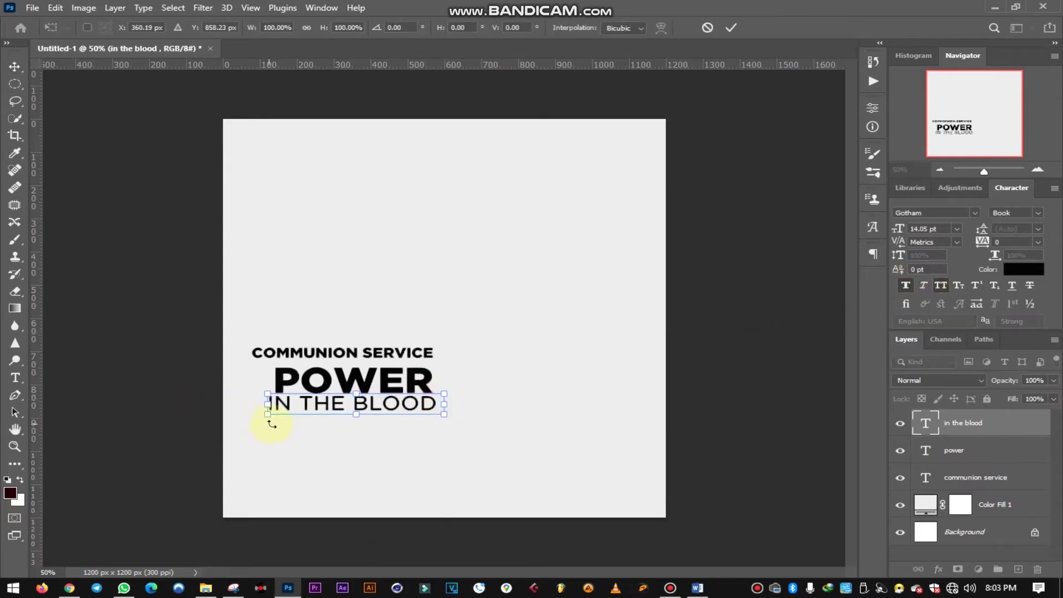
pyautogui.moveTo(266, 416); pyautogui.dragTo(272, 411)
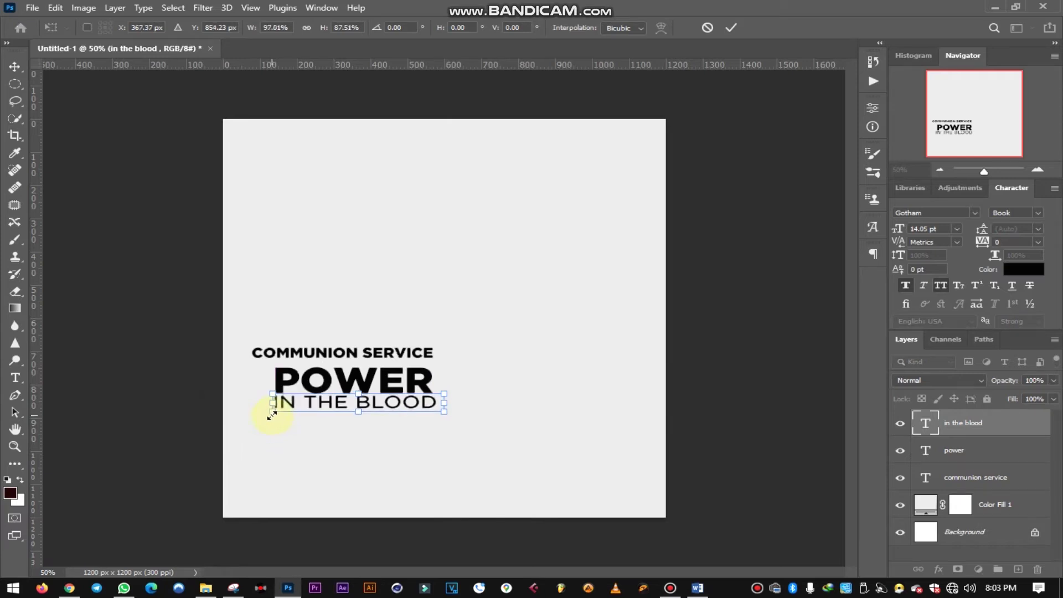
pyautogui.click(734, 29)
pyautogui.press('Left')
pyautogui.press('Left')
pyautogui.press('Left')
pyautogui.press('Left')
pyautogui.press('Left')
pyautogui.press('Left')
pyautogui.press('Down')
pyautogui.press('Down')
pyautogui.press('Down')
pyautogui.press('Down')
pyautogui.press('Down')
pyautogui.press('Down')
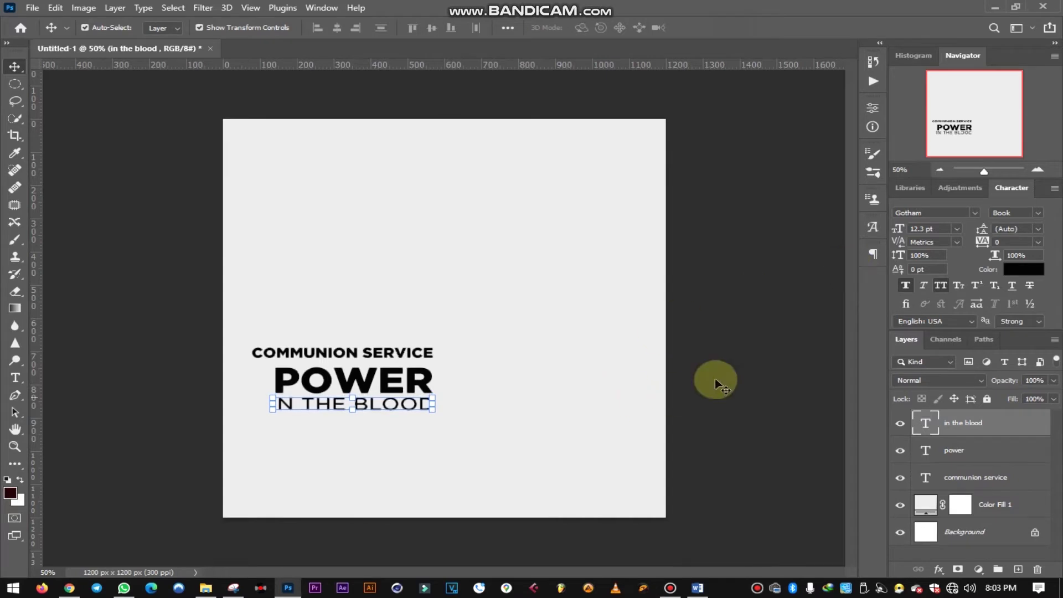
pyautogui.click(714, 379)
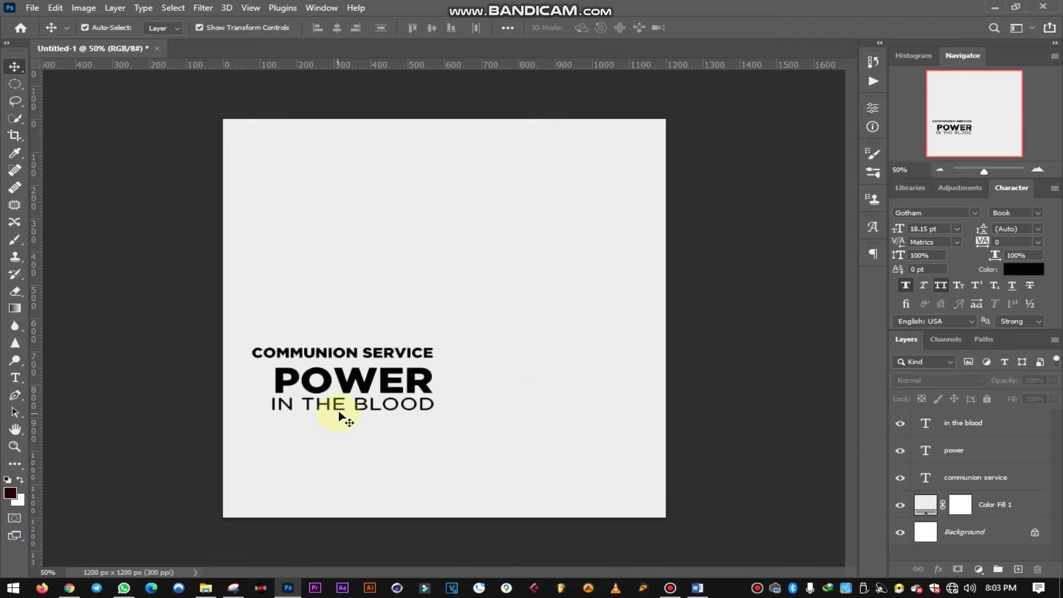
pyautogui.scroll(6, 271, 410)
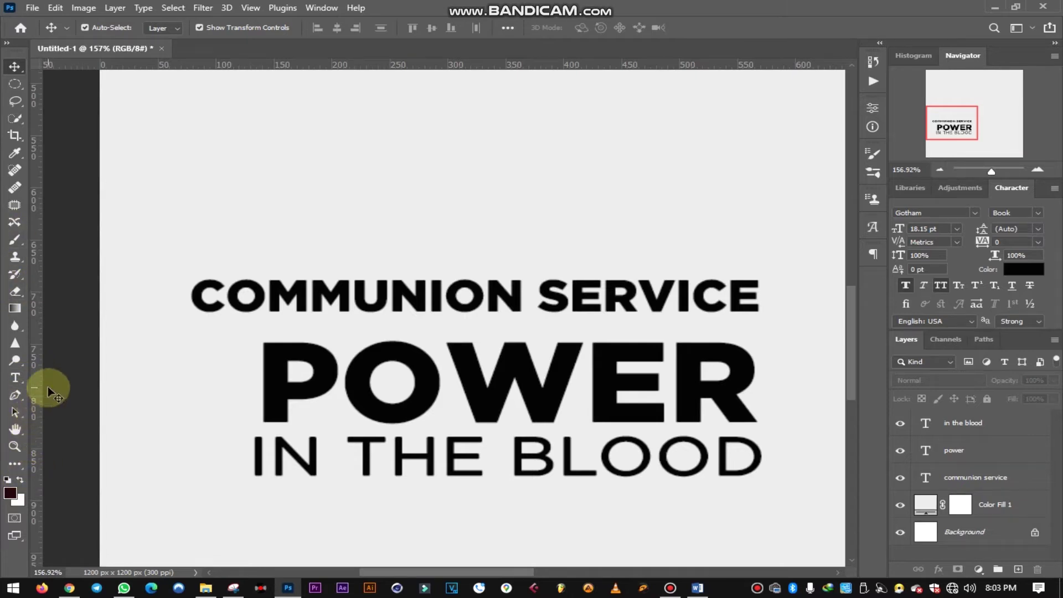
# - Draw a black rectangle left of POWER and stretch it to POWER's full height
pyautogui.press('u')
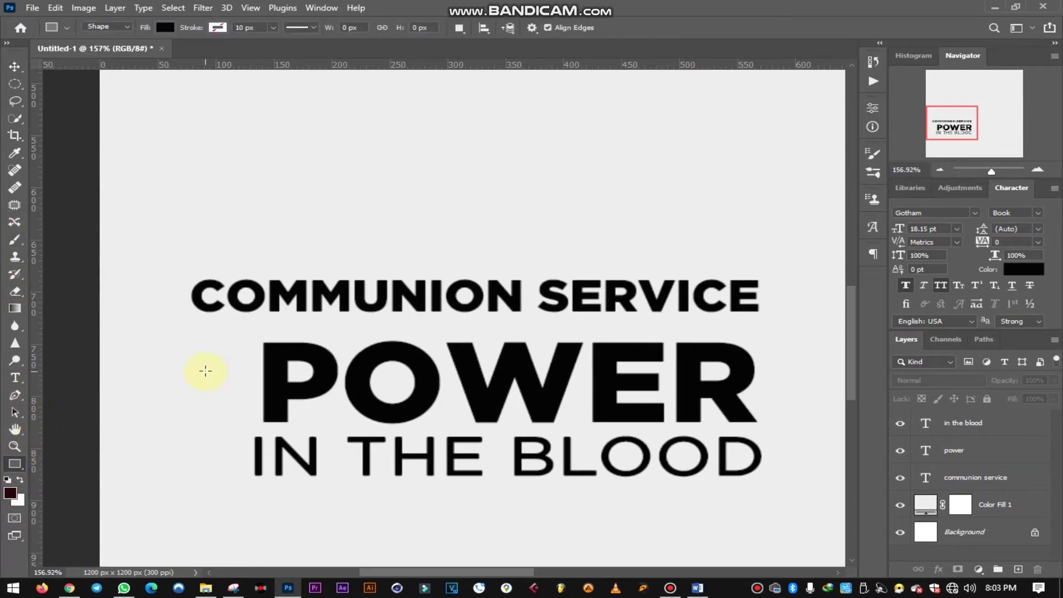
pyautogui.moveTo(220, 345); pyautogui.dragTo(255, 421)
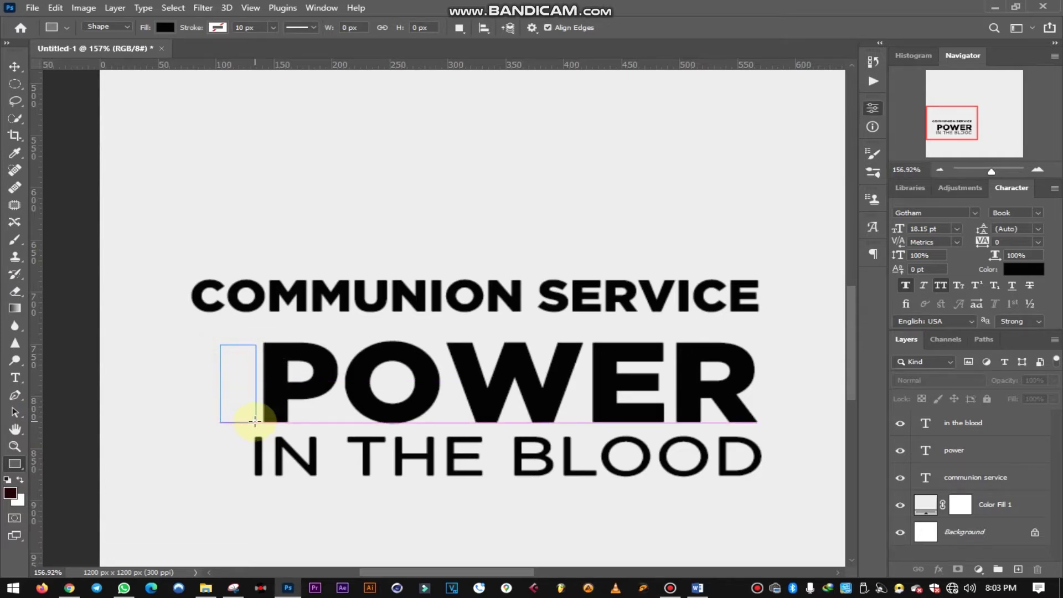
pyautogui.click(15, 67)
pyautogui.moveTo(234, 346); pyautogui.dragTo(235, 340)
pyautogui.click(731, 28)
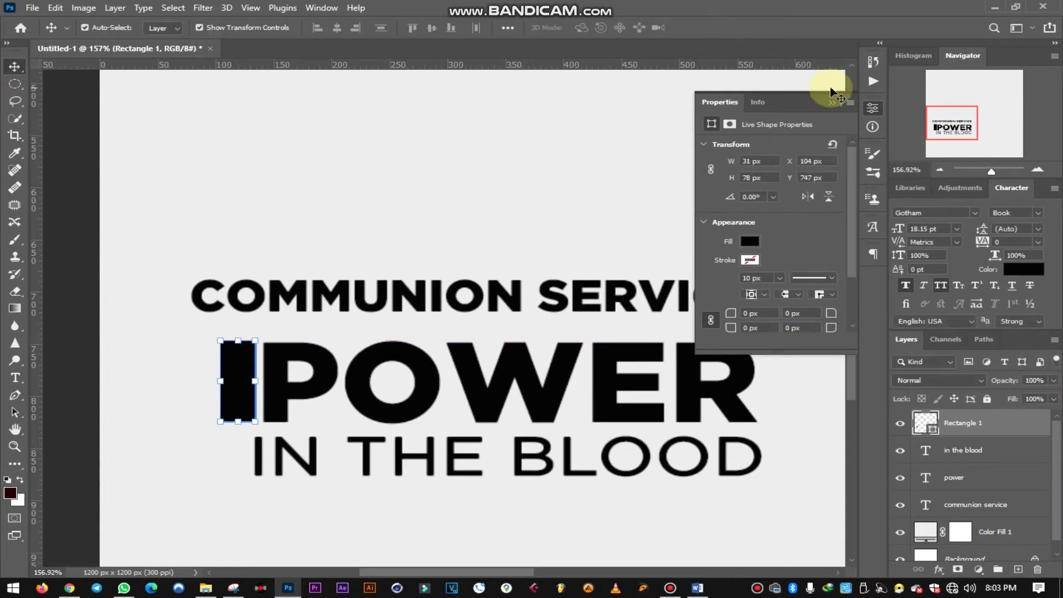
# - Duplicate the COMMUNION SERVICE line just above the original
pyautogui.click(833, 104)
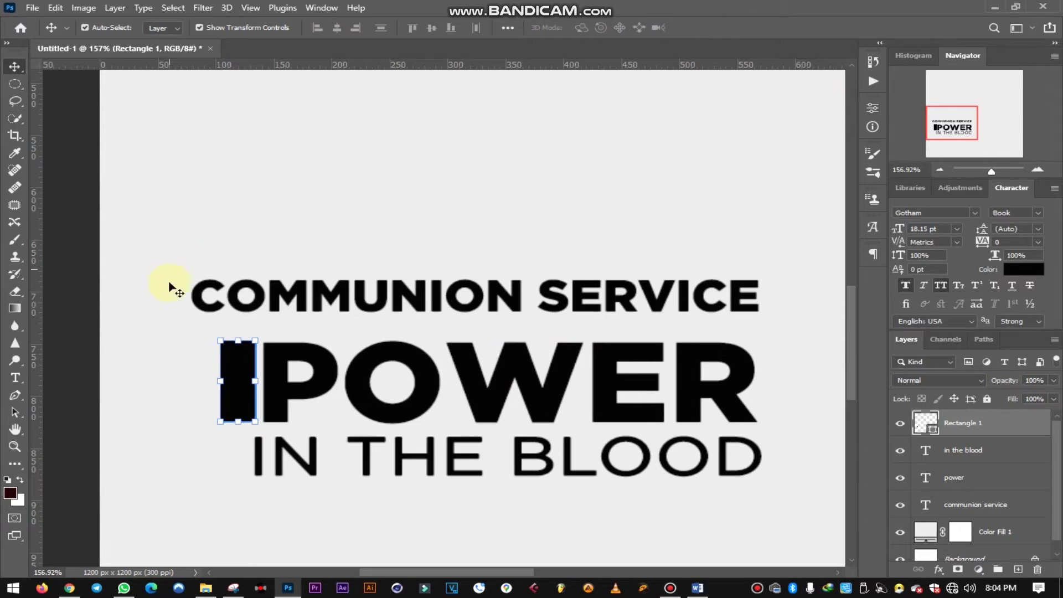
pyautogui.click(91, 309)
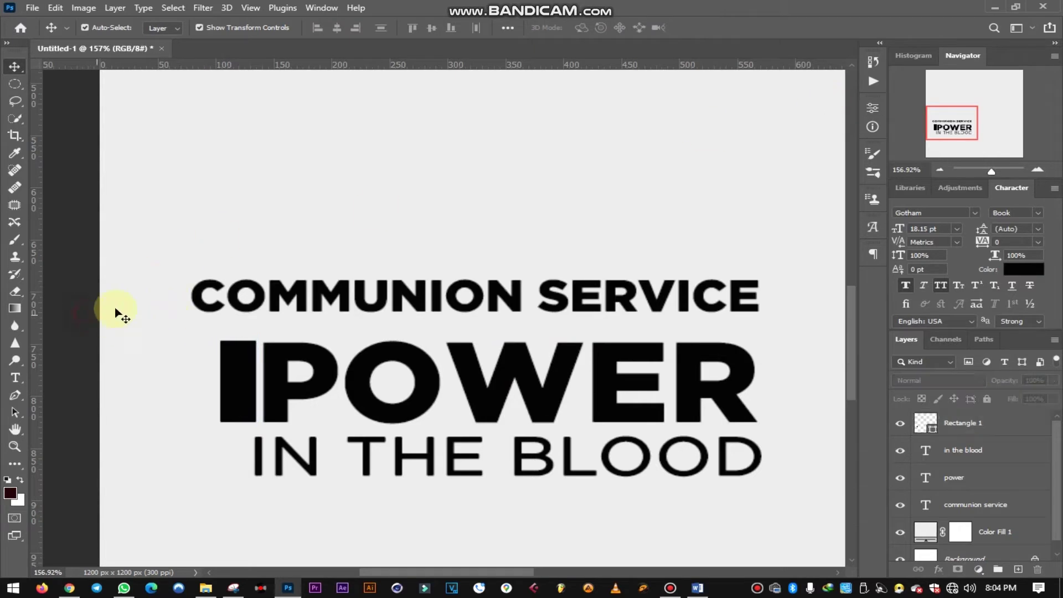
pyautogui.click(308, 303)
pyautogui.moveTo(303, 303); pyautogui.dragTo(308, 249)
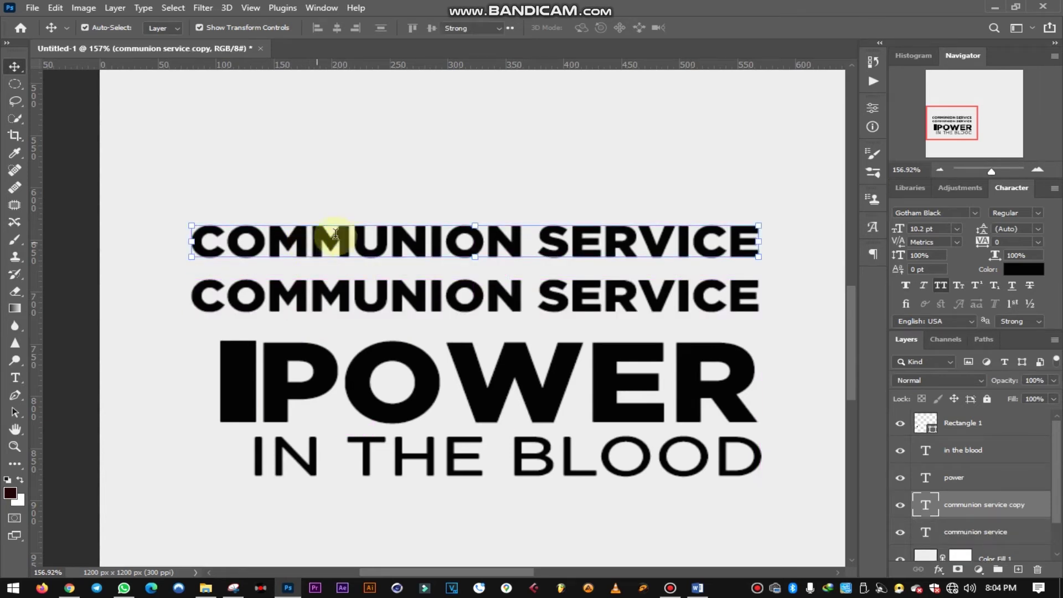
# - Retype the copied line as 'THE', shrink it to about half, and widen its tracking to 180
pyautogui.press('t')
pyautogui.moveTo(751, 229); pyautogui.dragTo(107, 247)
pyautogui.write('THE')
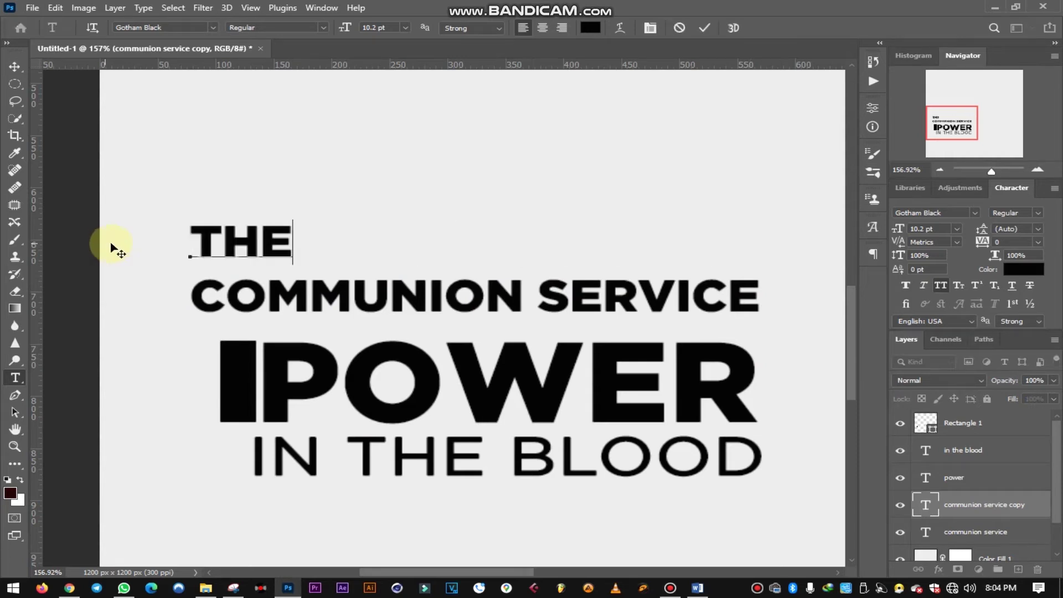
pyautogui.click(703, 33)
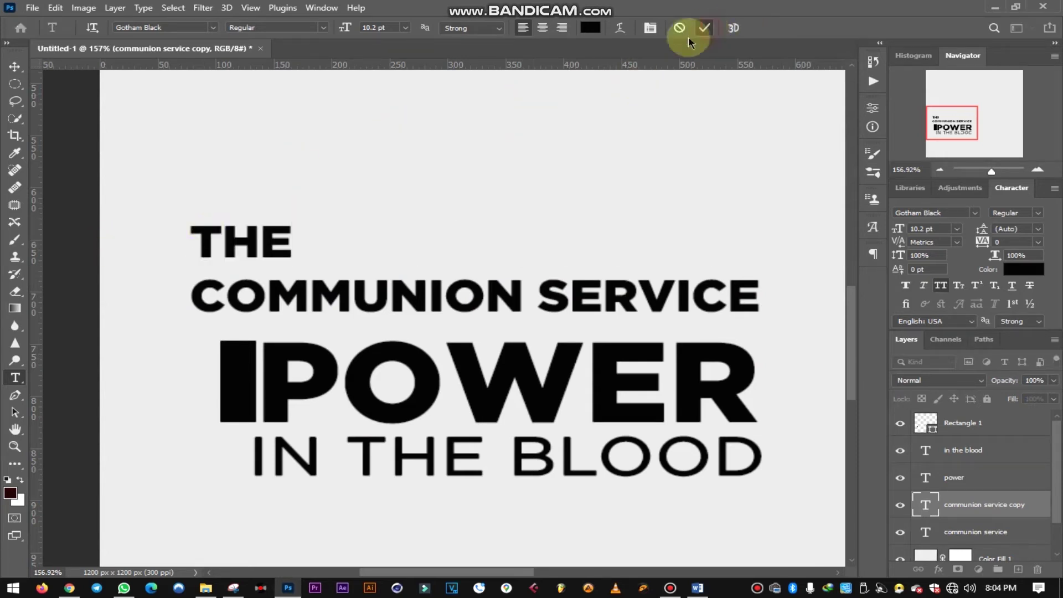
pyautogui.click(15, 67)
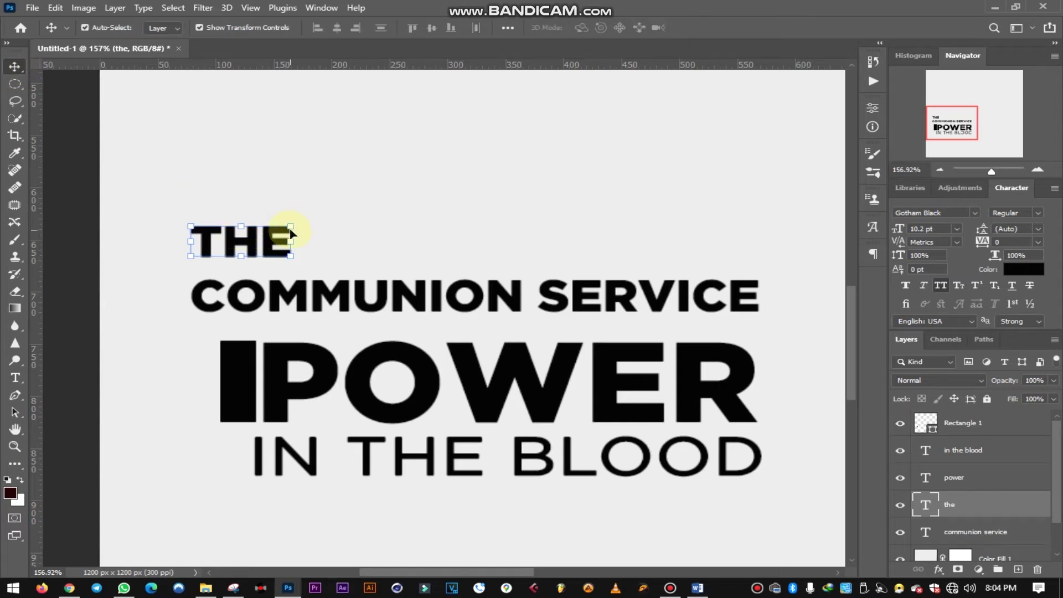
pyautogui.moveTo(294, 224); pyautogui.dragTo(239, 253)
pyautogui.click(731, 28)
pyautogui.moveTo(984, 244); pyautogui.dragTo(994, 245)
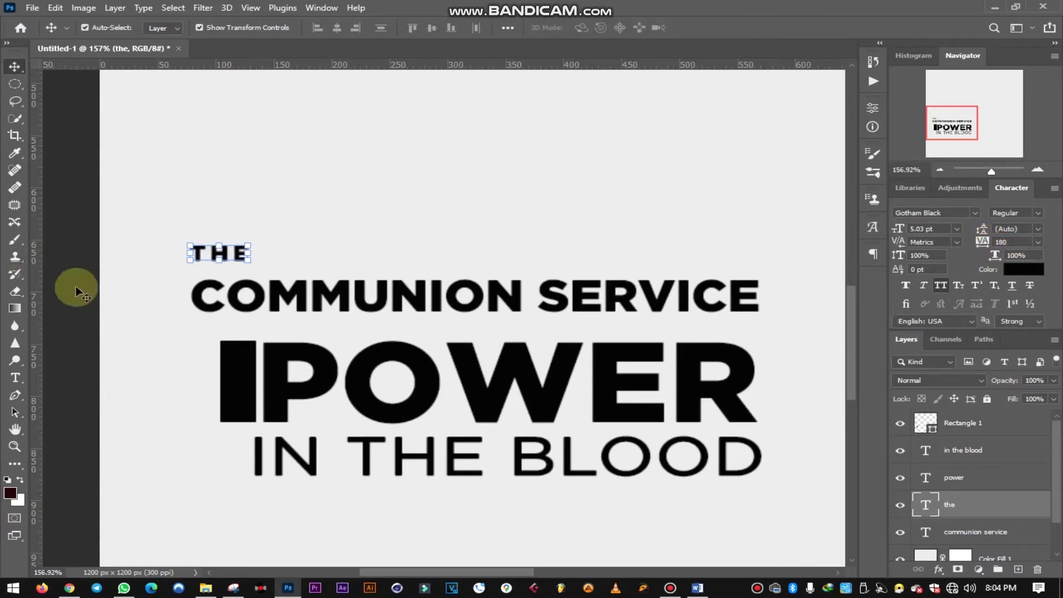
# - Rotate THE -90° onto the black bar beside POWER and make it white
pyautogui.moveTo(262, 237); pyautogui.dragTo(189, 180)
pyautogui.hotkey('ctrl', 'z')
pyautogui.moveTo(210, 268); pyautogui.dragTo(236, 377)
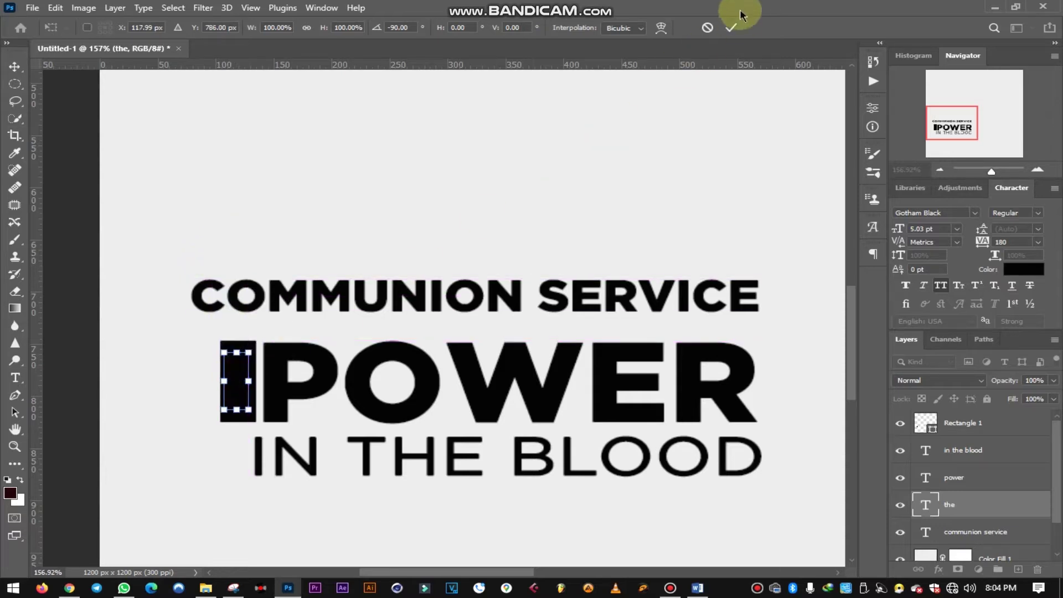
pyautogui.click(735, 28)
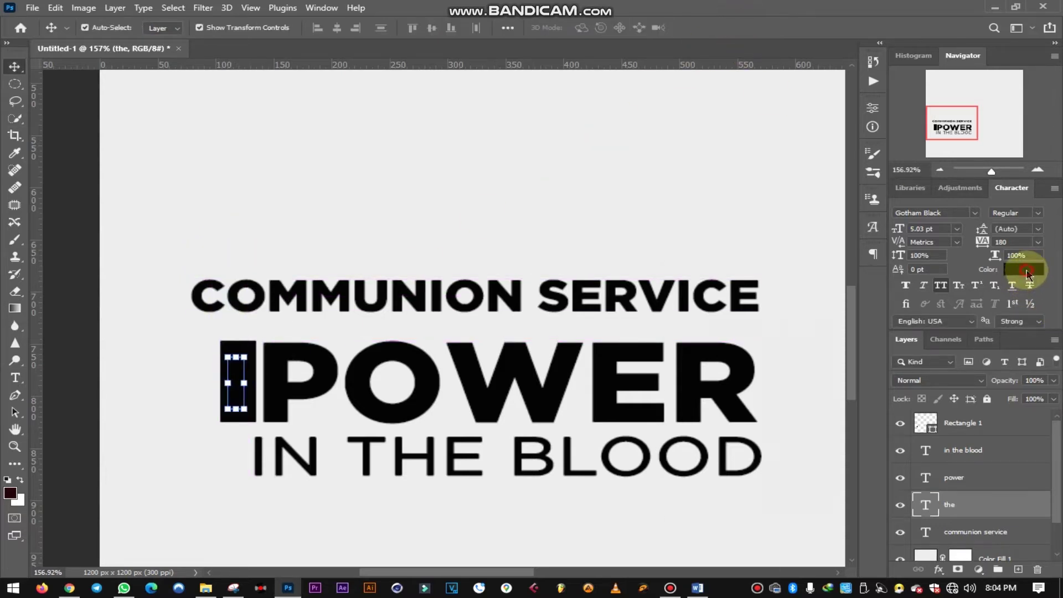
pyautogui.click(1027, 272)
pyautogui.moveTo(700, 392); pyautogui.dragTo(596, 228)
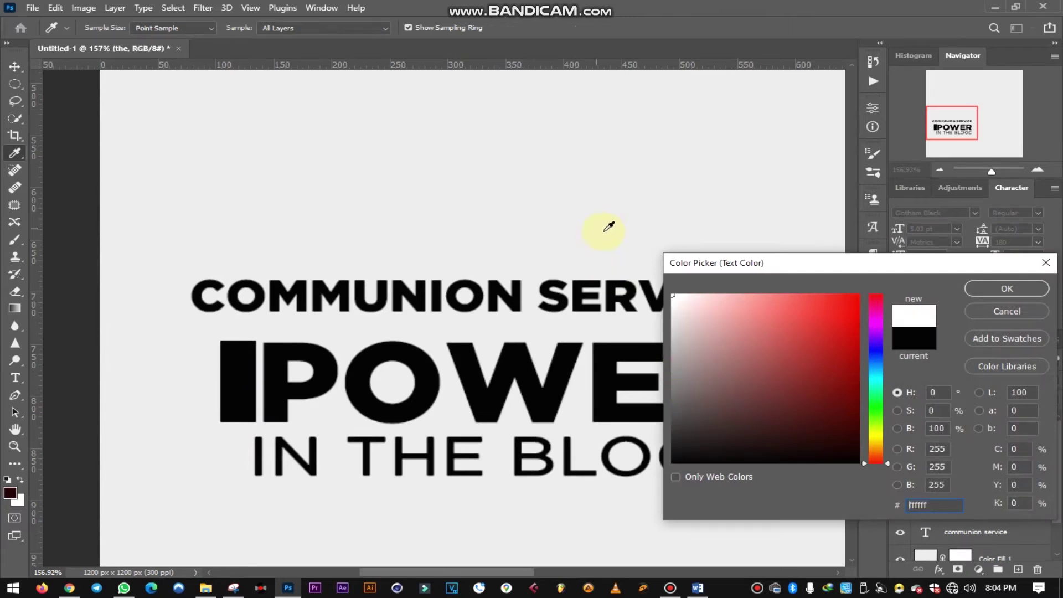
pyautogui.click(1000, 288)
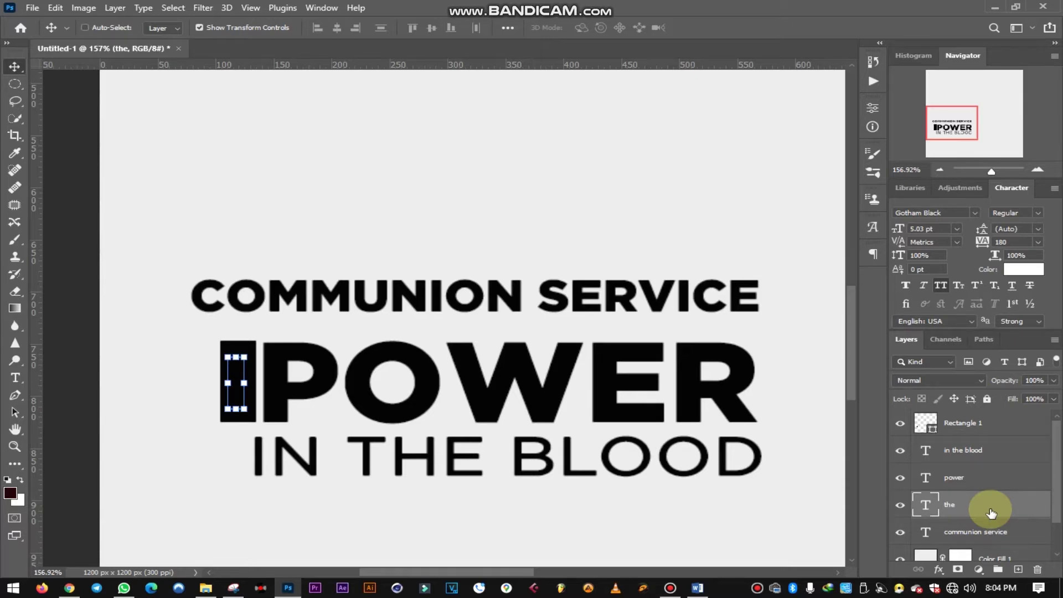
# - Bring THE above Rectangle 1 and align the two on their centres
pyautogui.hotkey('ctrl', 'shift', ']')
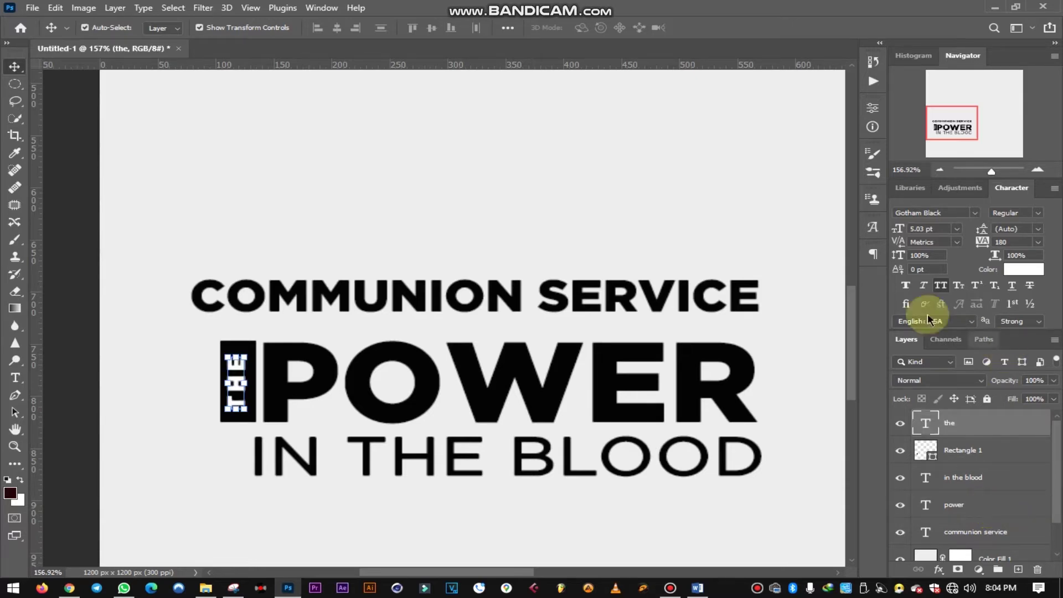
pyautogui.keyDown('ctrl'); pyautogui.click(80, 296); pyautogui.keyUp('ctrl')
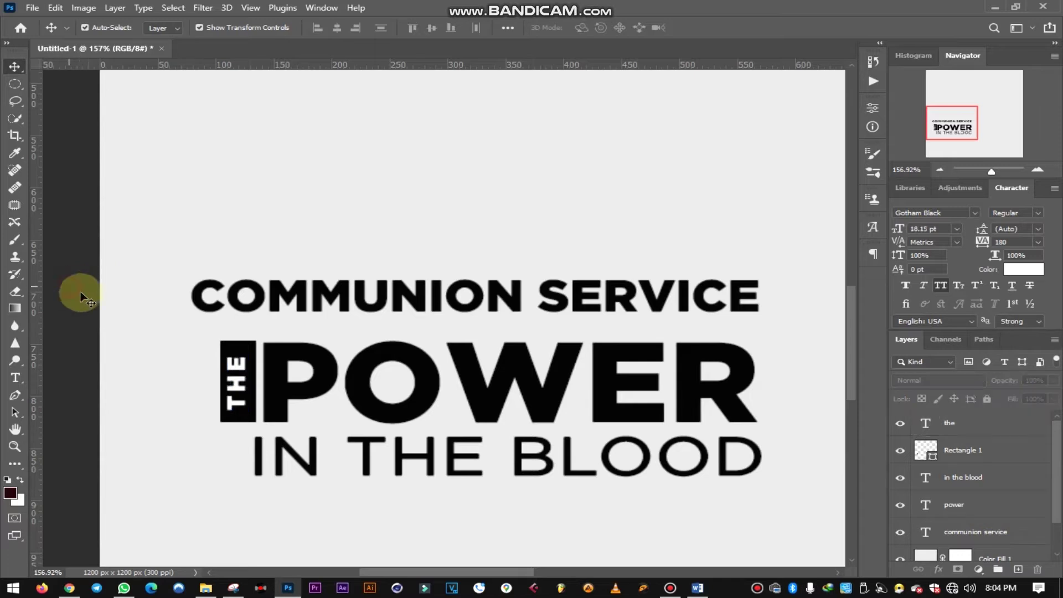
pyautogui.click(244, 369)
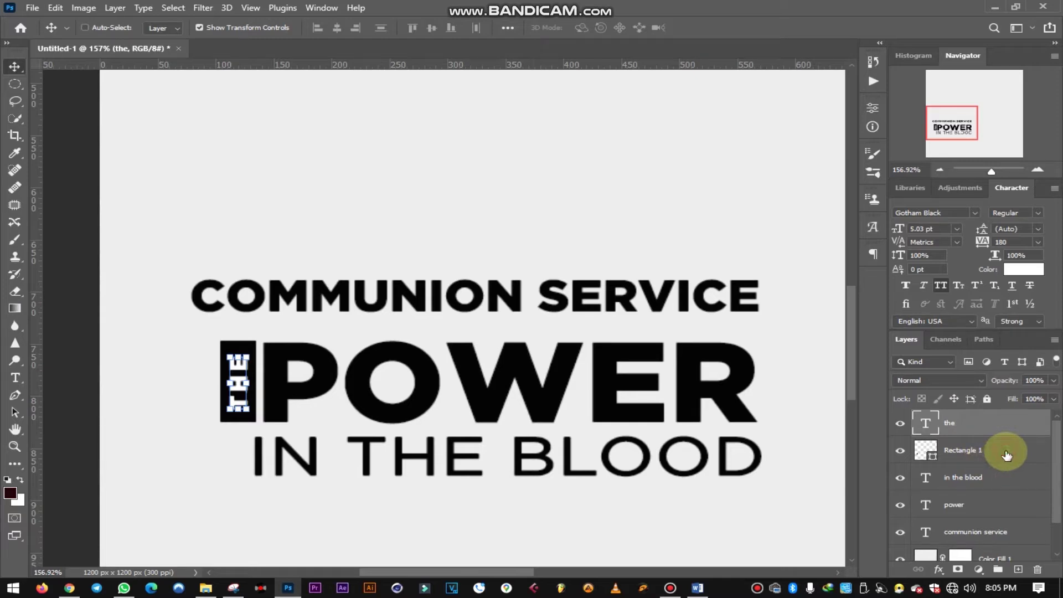
pyautogui.keyDown('shift'); pyautogui.click(1006, 455); pyautogui.keyUp('shift')
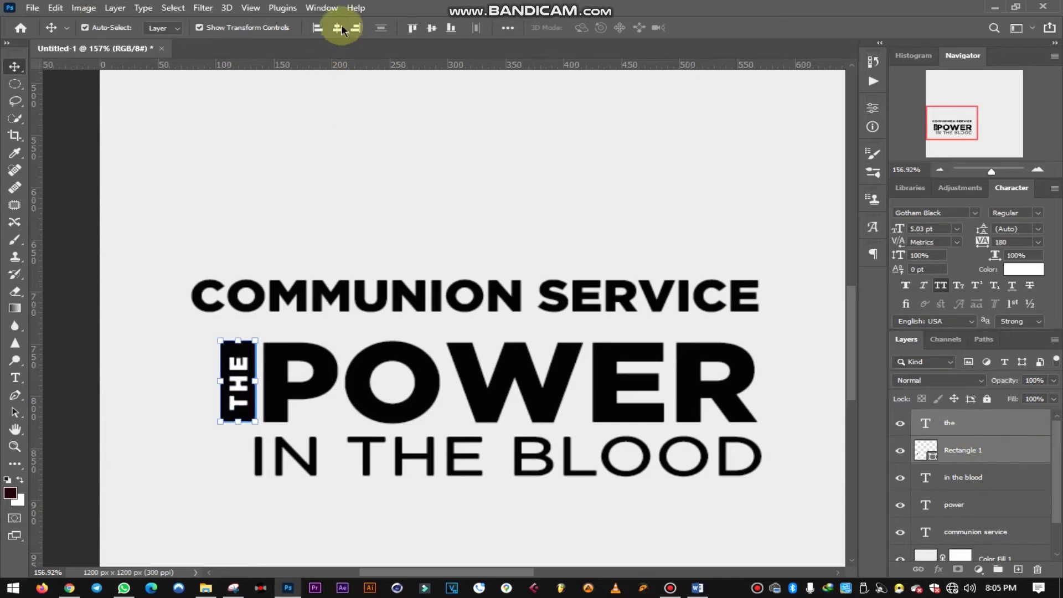
pyautogui.click(432, 28)
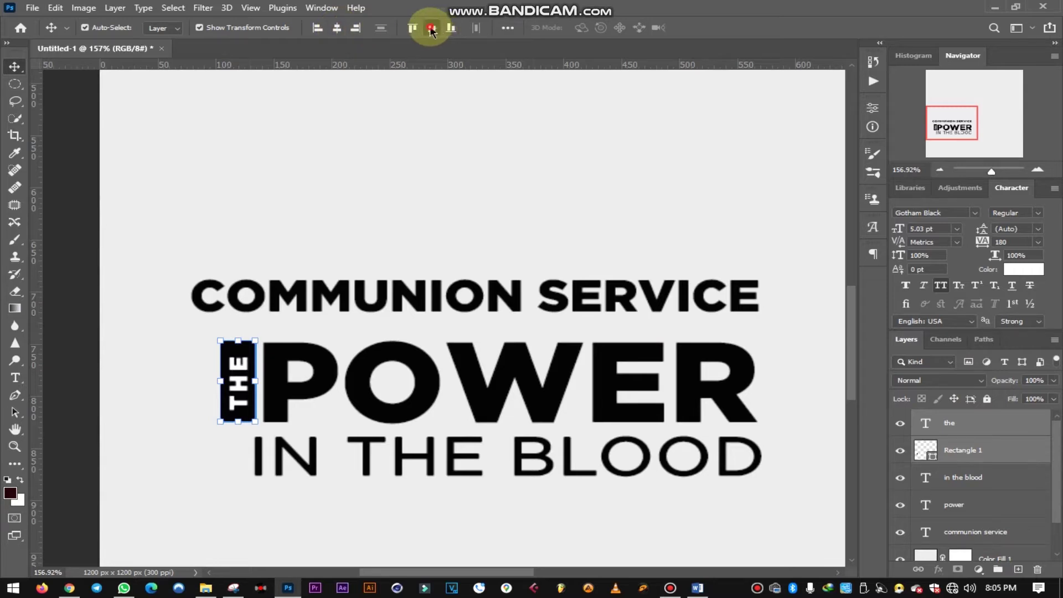
pyautogui.click(84, 232)
pyautogui.scroll(-4, 390, 423)
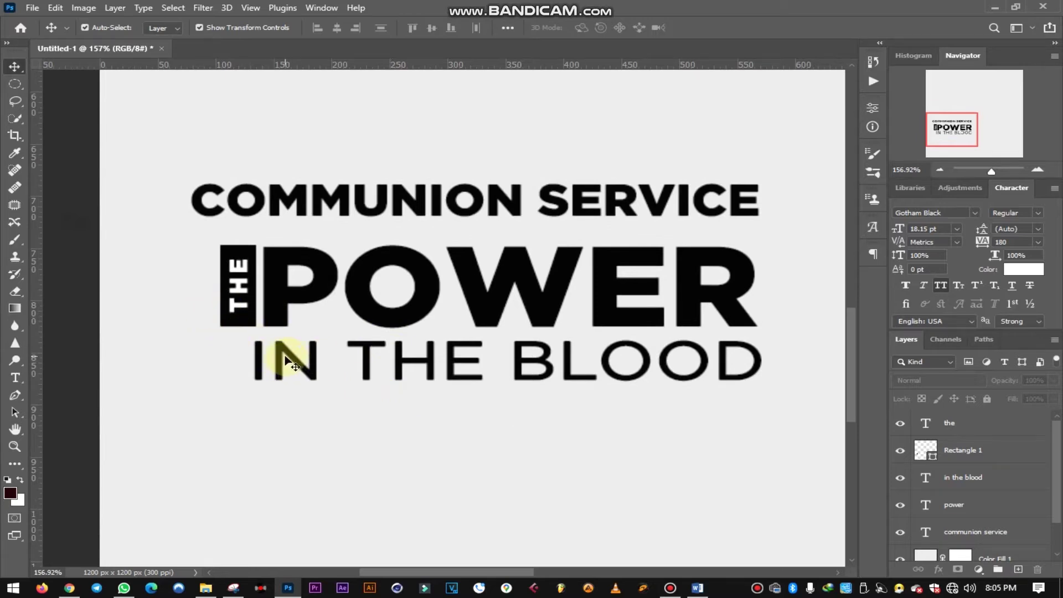
# - Enlarge IN THE BLOOD to 106% so it spans the title width
pyautogui.click(276, 368)
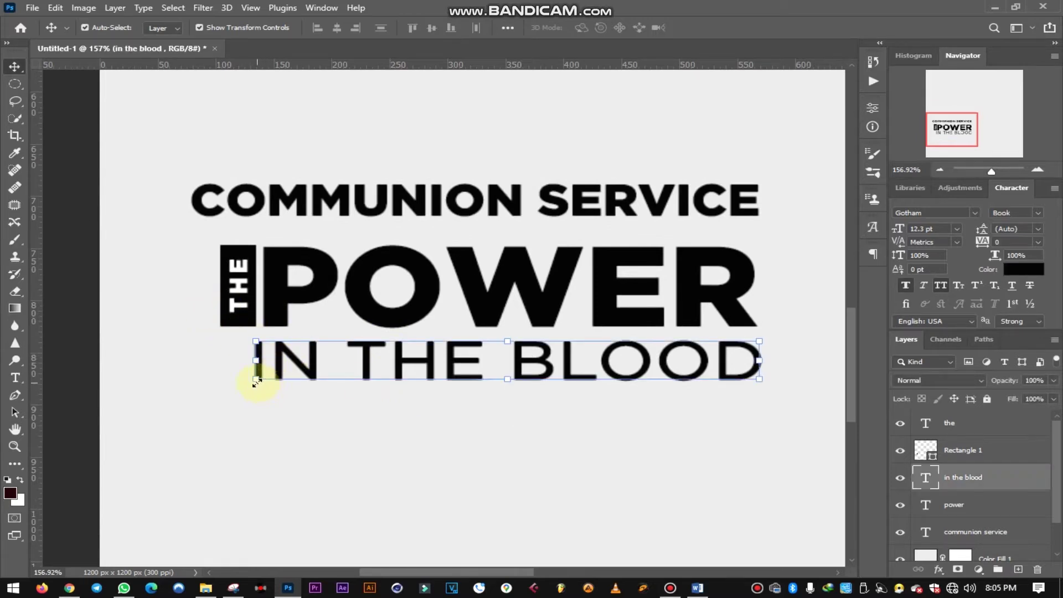
pyautogui.click(256, 380)
pyautogui.moveTo(245, 390); pyautogui.dragTo(214, 404)
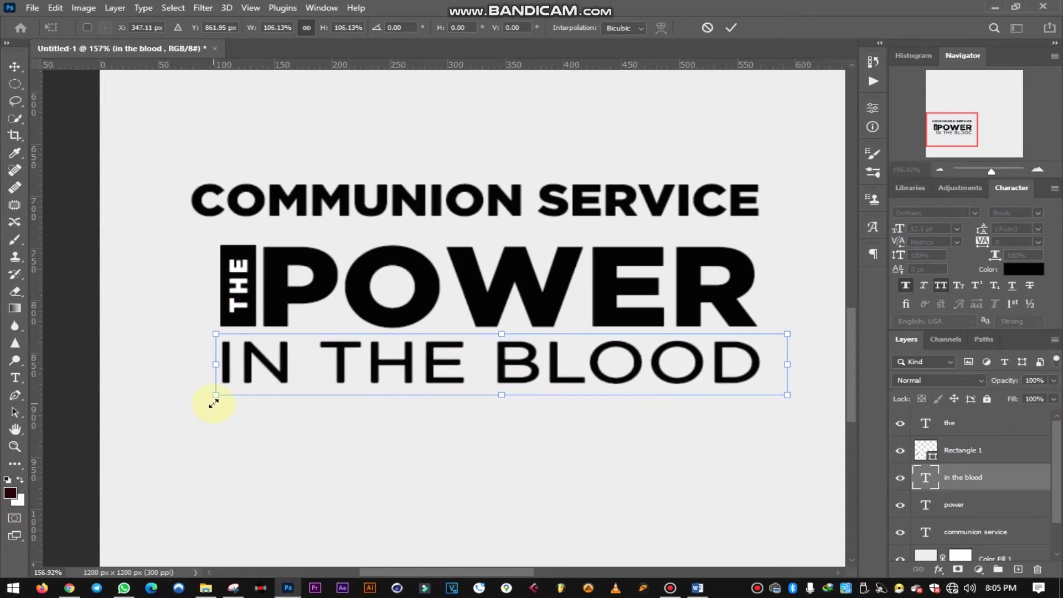
pyautogui.click(731, 28)
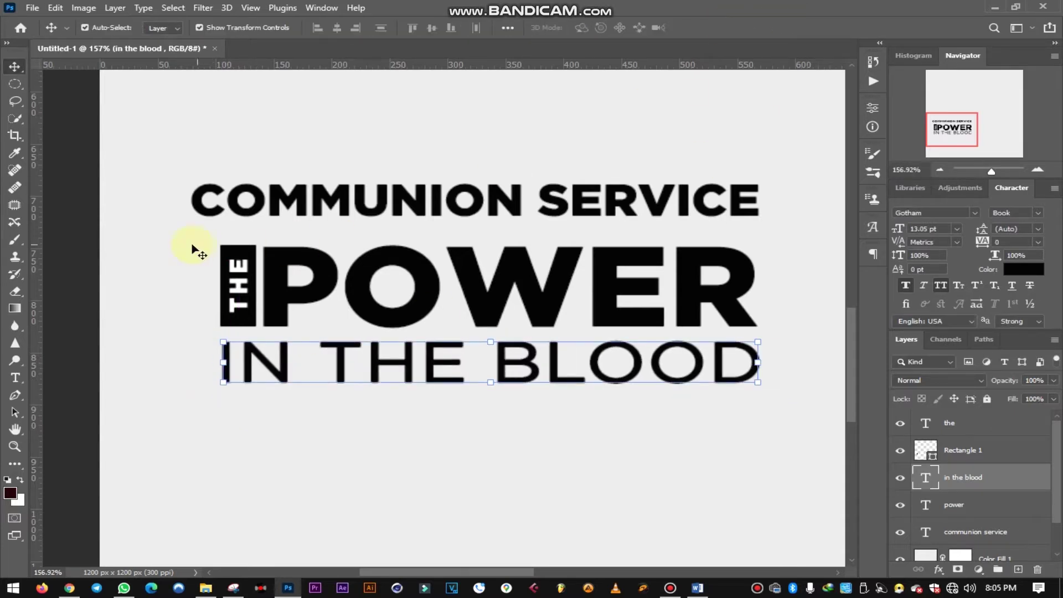
pyautogui.click(62, 230)
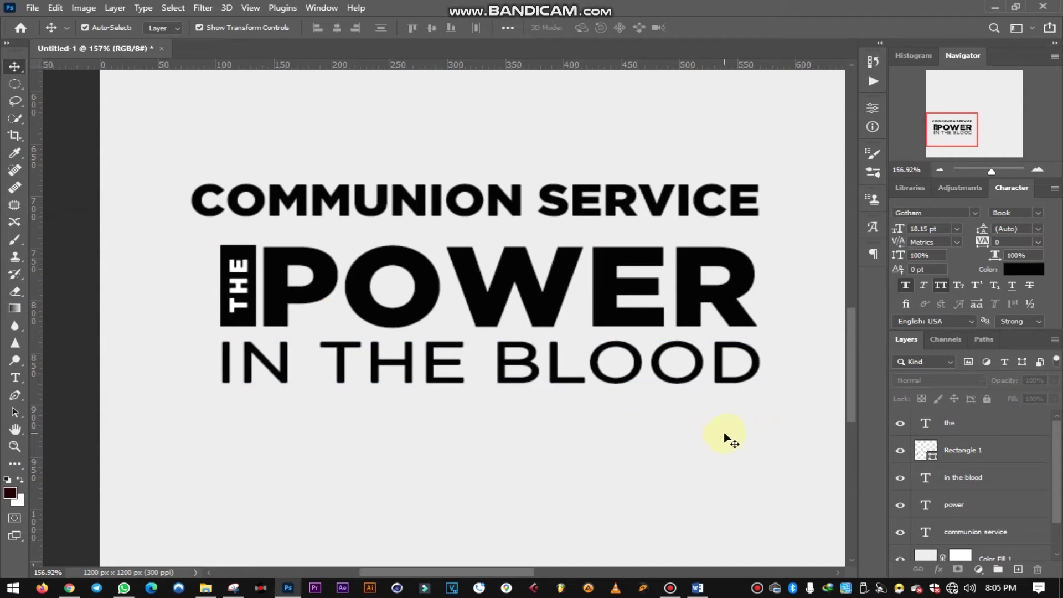
pyautogui.click(556, 378)
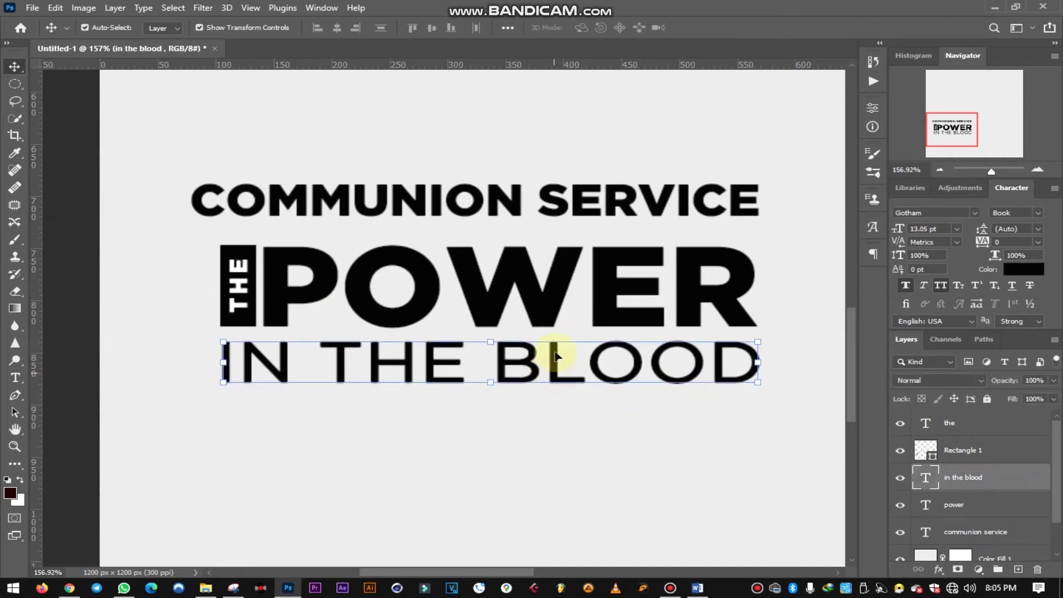
# - Duplicate POWER below IN THE BLOOD and start editing the copy's text
pyautogui.click(547, 311)
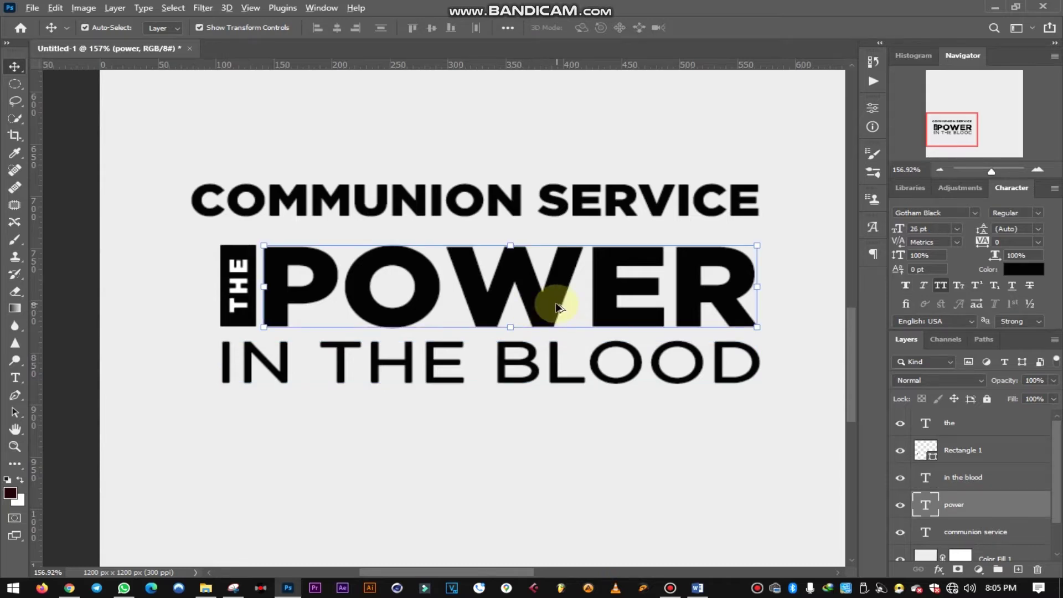
pyautogui.moveTo(548, 320); pyautogui.dragTo(551, 461)
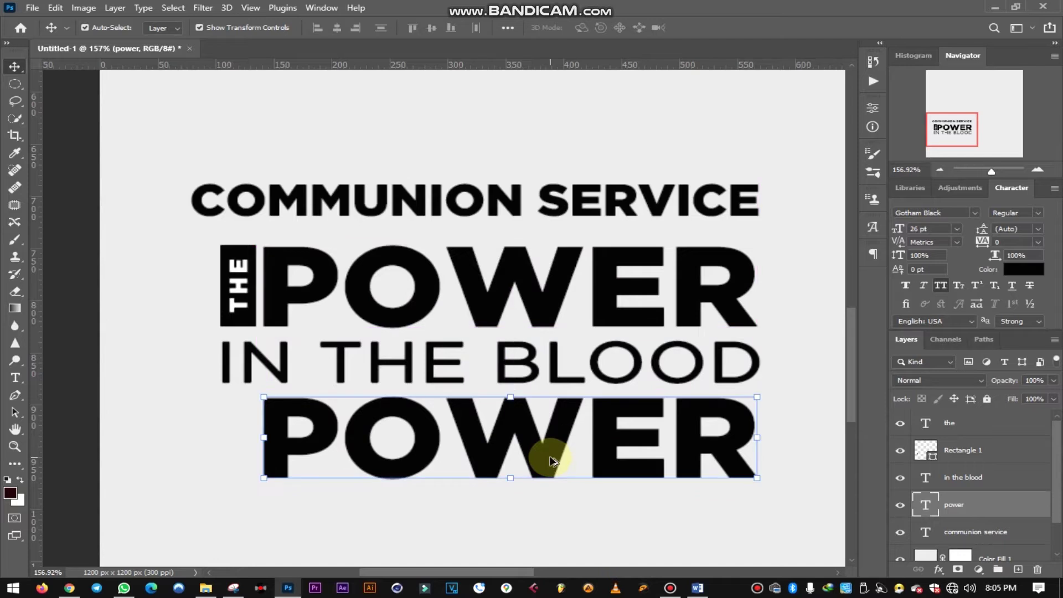
pyautogui.doubleClick(735, 434)
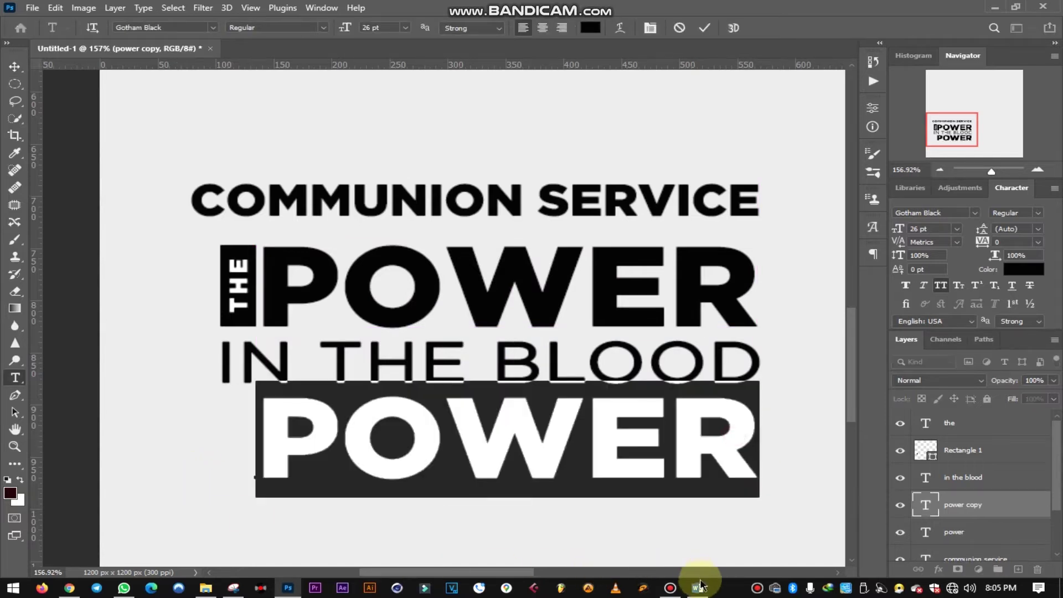
pyautogui.click(698, 587)
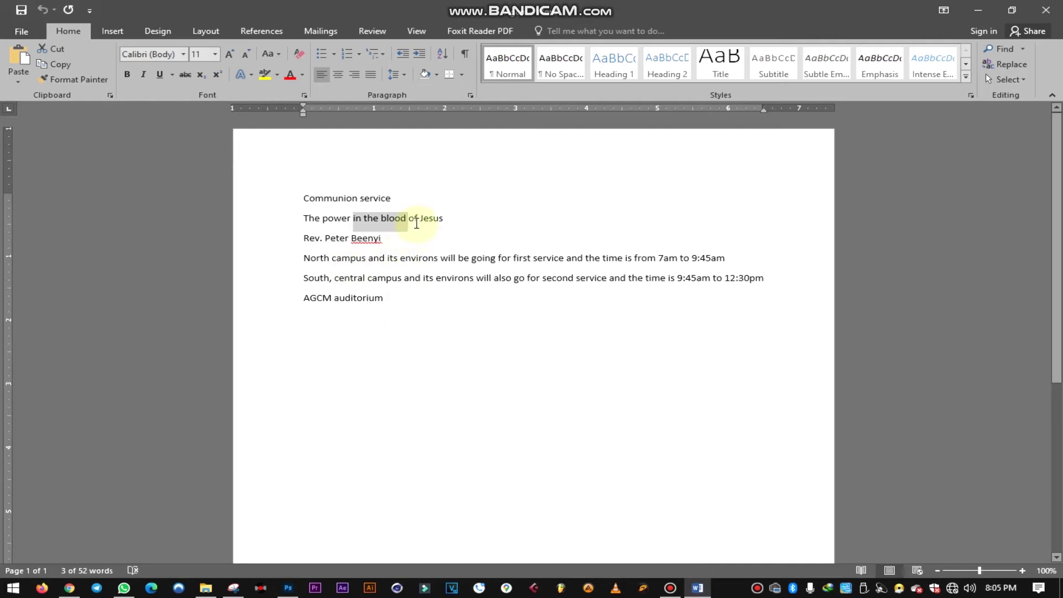
# - Copy 'Jesus' from the line 'The power in the blood of Jesus'
pyautogui.moveTo(437, 219); pyautogui.dragTo(453, 221)
pyautogui.click(443, 221)
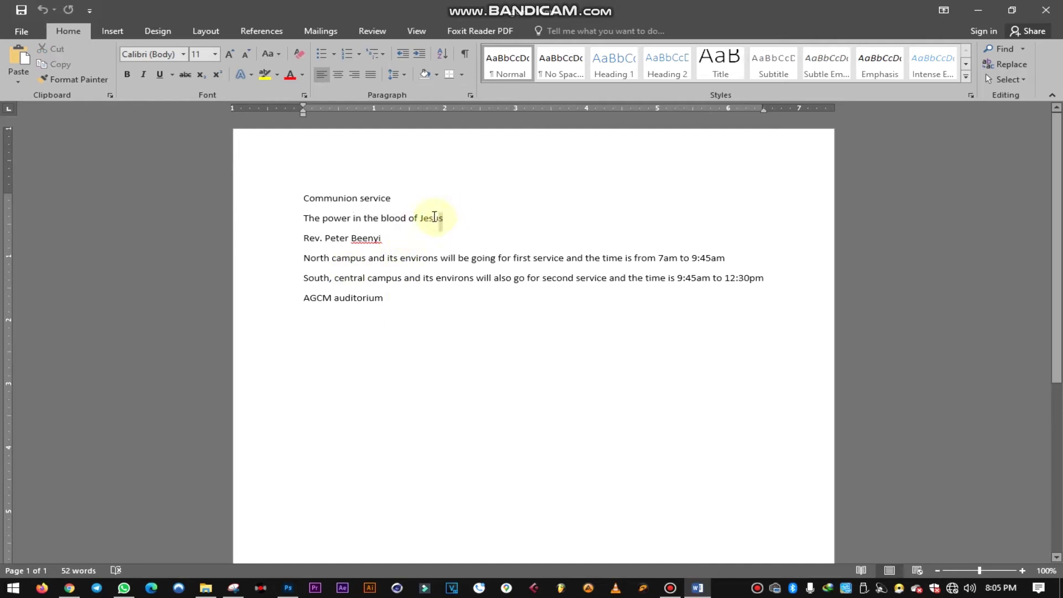
pyautogui.moveTo(422, 215); pyautogui.dragTo(421, 216)
pyautogui.hotkey('ctrl', 'c')
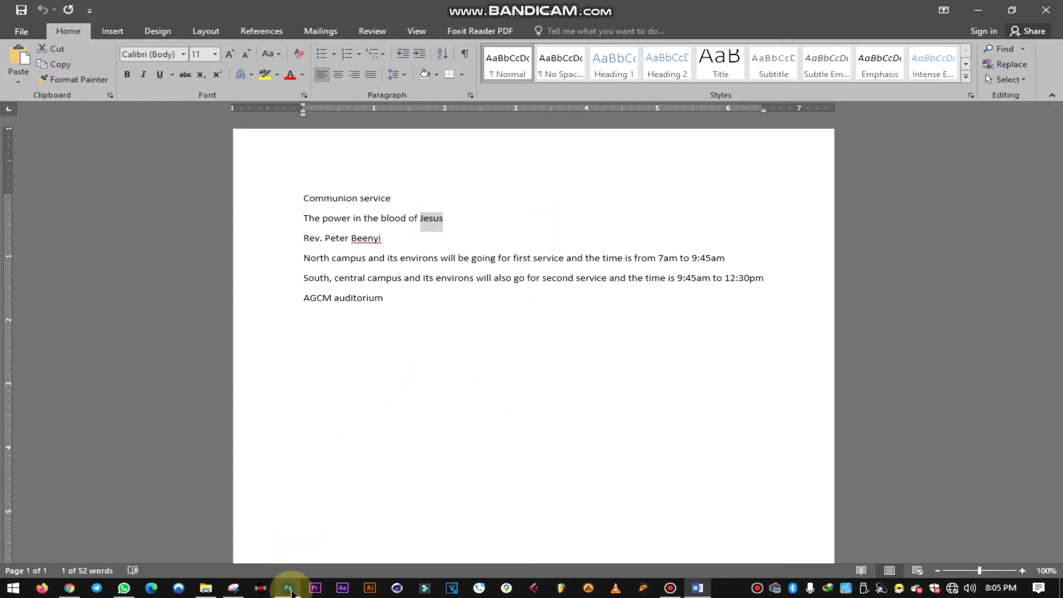
pyautogui.click(288, 588)
# - Paste JESUS over the duplicated POWER text and commit the edit
pyautogui.hotkey('ctrl', 'v')
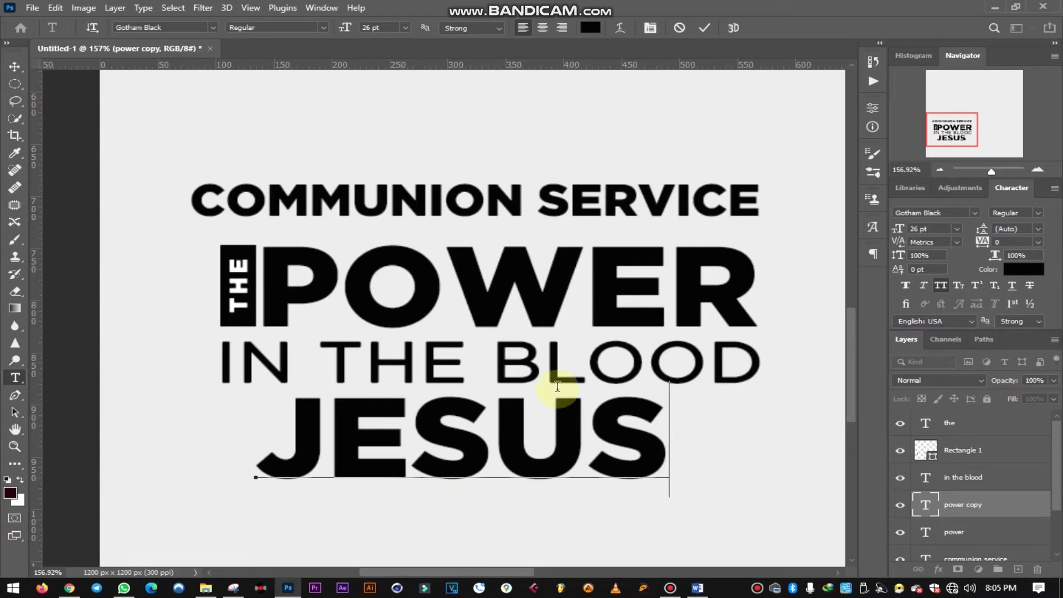
pyautogui.click(704, 29)
pyautogui.click(14, 66)
# - Enlarge the JESUS line to about 136% (35.45 pt) so it spans the title width
pyautogui.scroll(-4, 719, 432)
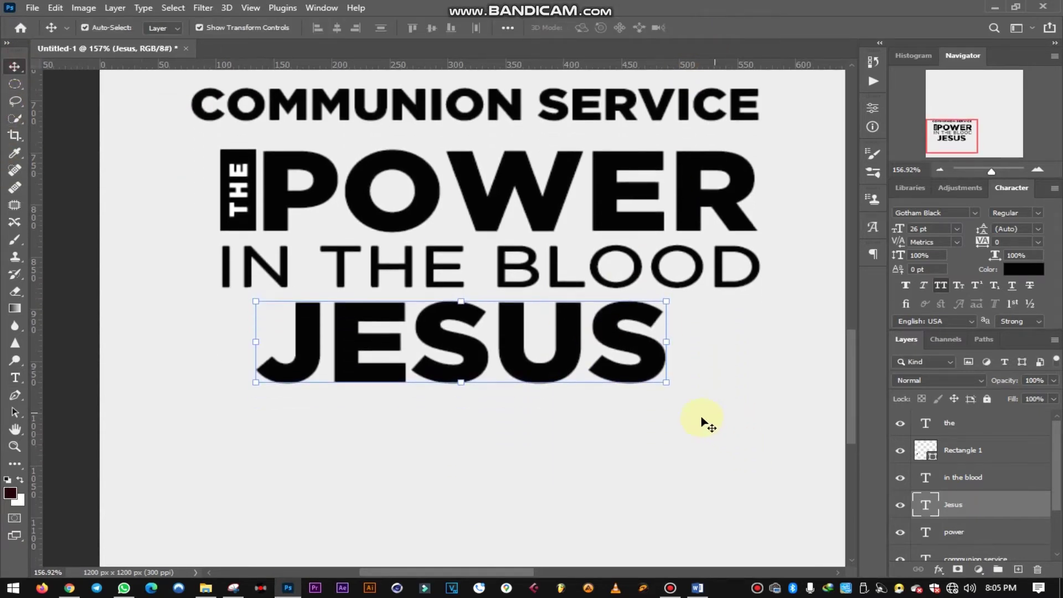
pyautogui.moveTo(665, 386); pyautogui.dragTo(771, 442)
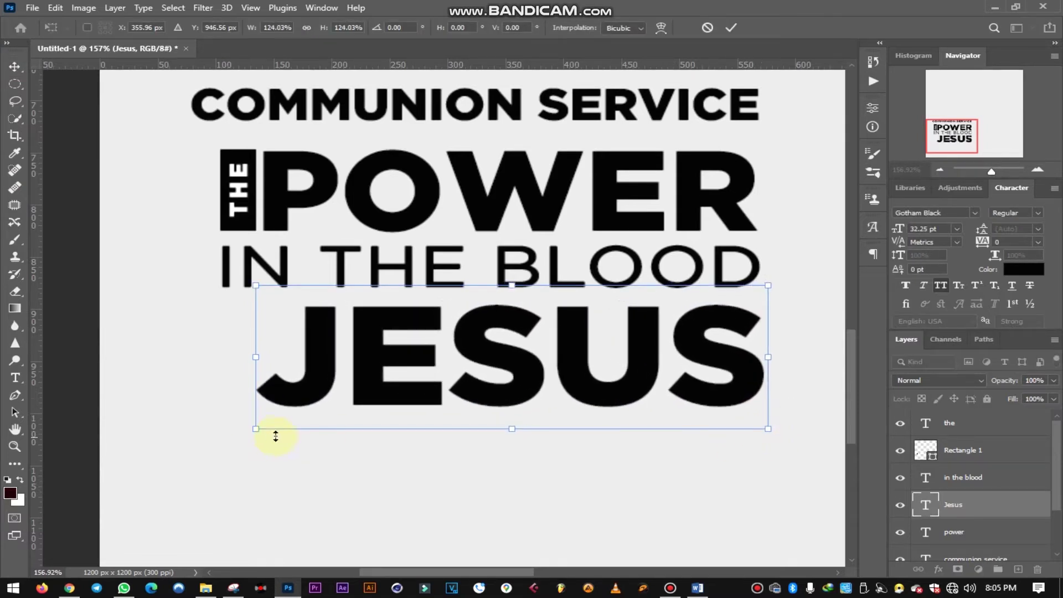
pyautogui.moveTo(258, 430); pyautogui.dragTo(207, 448)
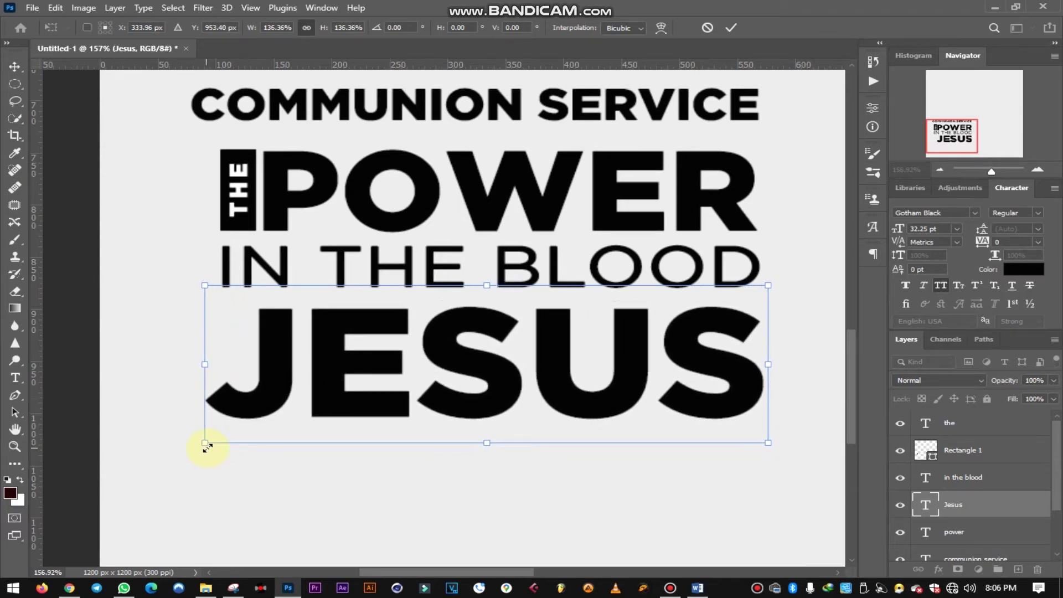
pyautogui.click(730, 29)
pyautogui.click(88, 266)
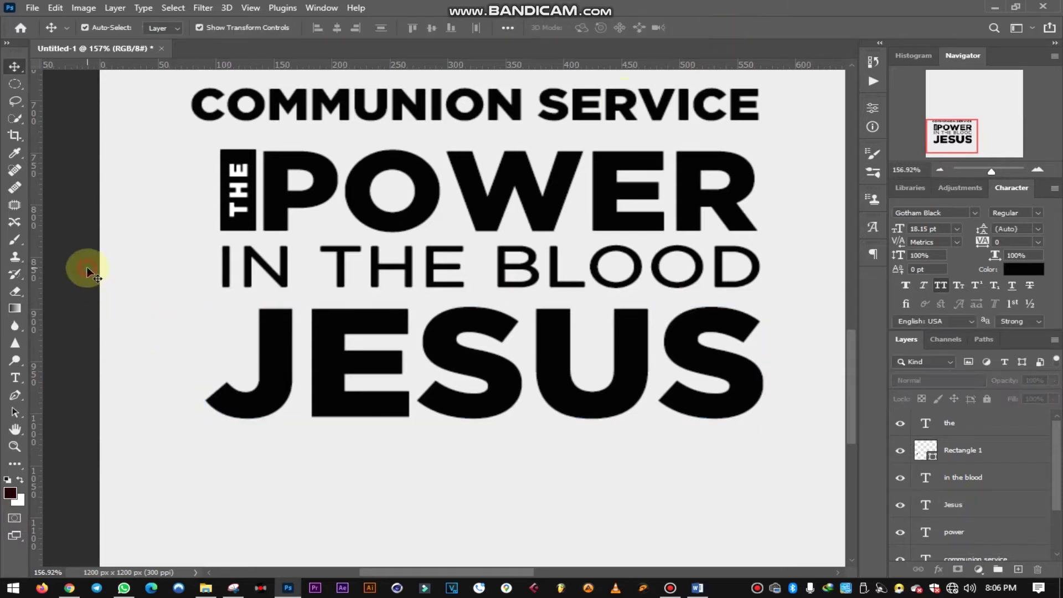
pyautogui.click(500, 368)
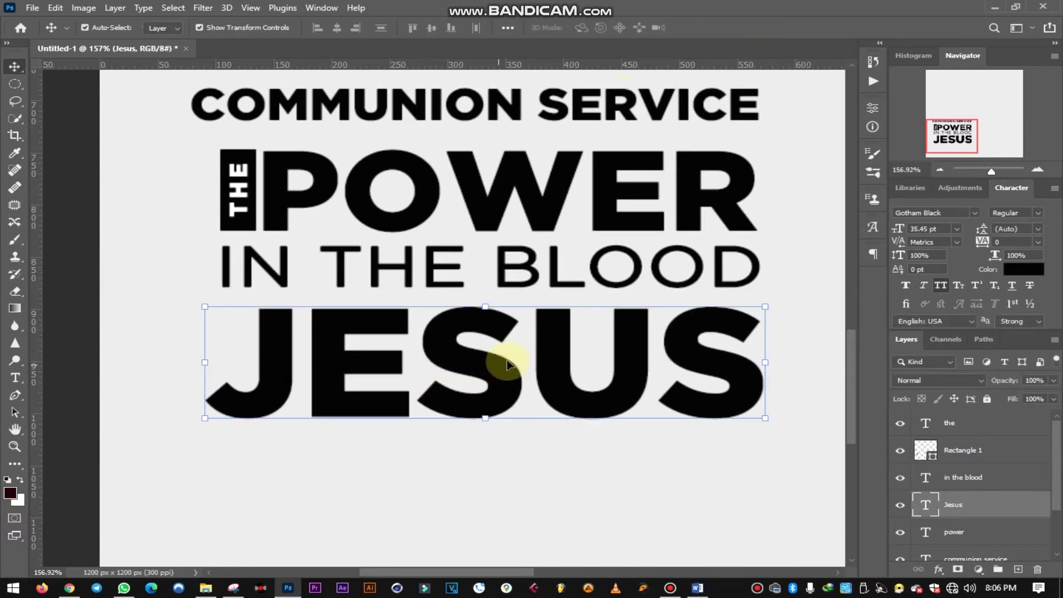
# - Distribute the JESUS, POWER and IN THE BLOOD lines evenly by vertical centers
pyautogui.keyDown('shift'); pyautogui.click(548, 216); pyautogui.keyUp('shift')
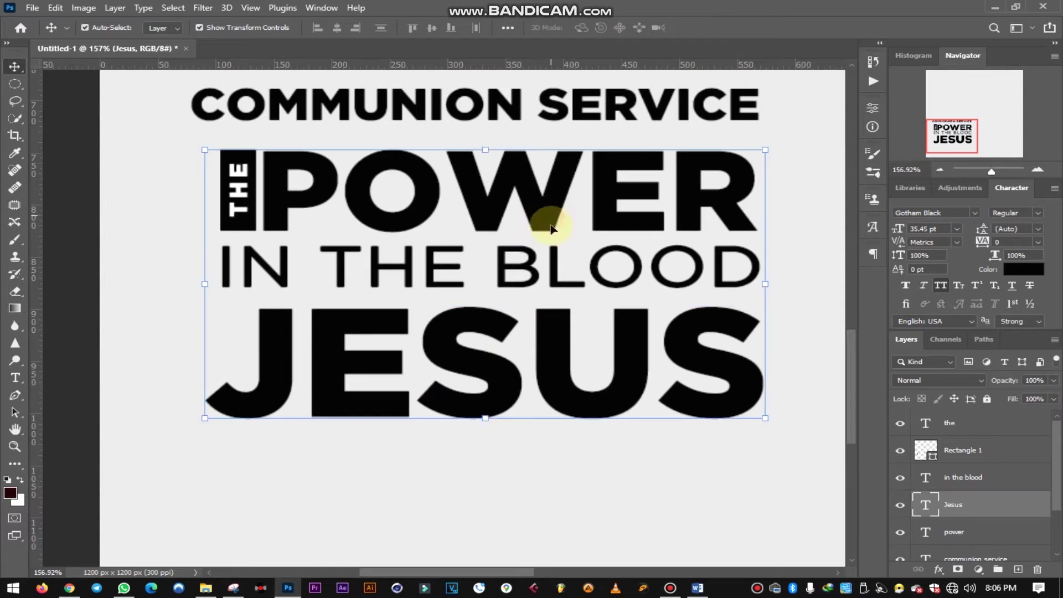
pyautogui.keyDown('shift'); pyautogui.click(555, 275); pyautogui.keyUp('shift')
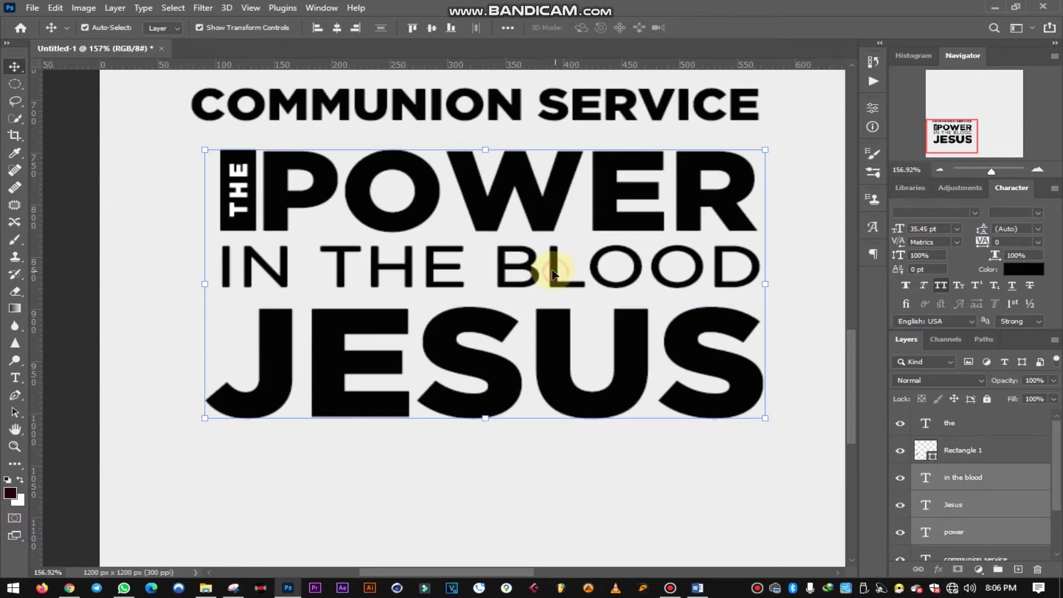
pyautogui.click(507, 28)
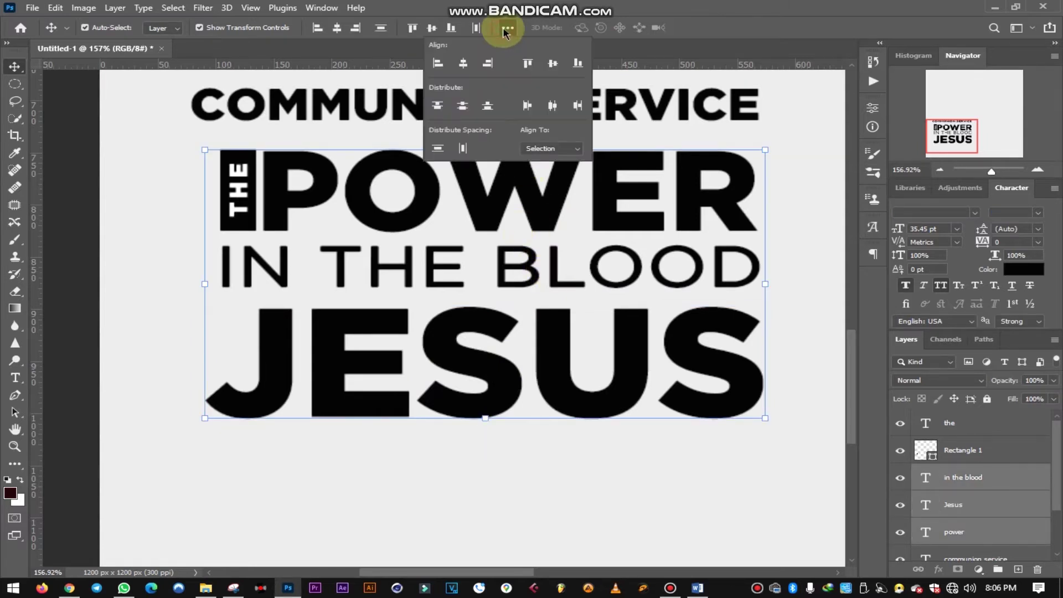
pyautogui.click(463, 106)
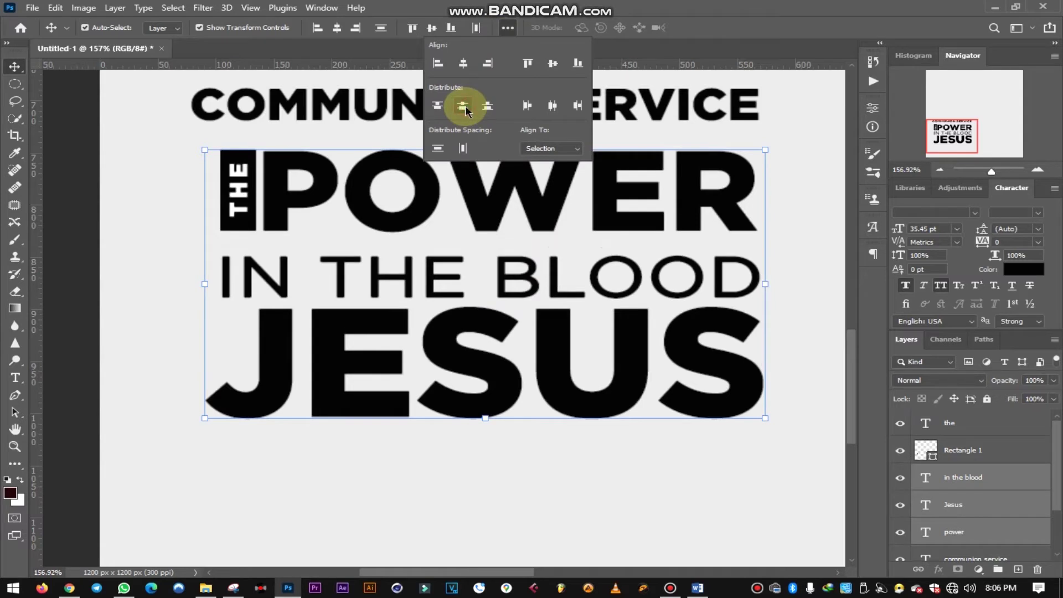
pyautogui.click(699, 62)
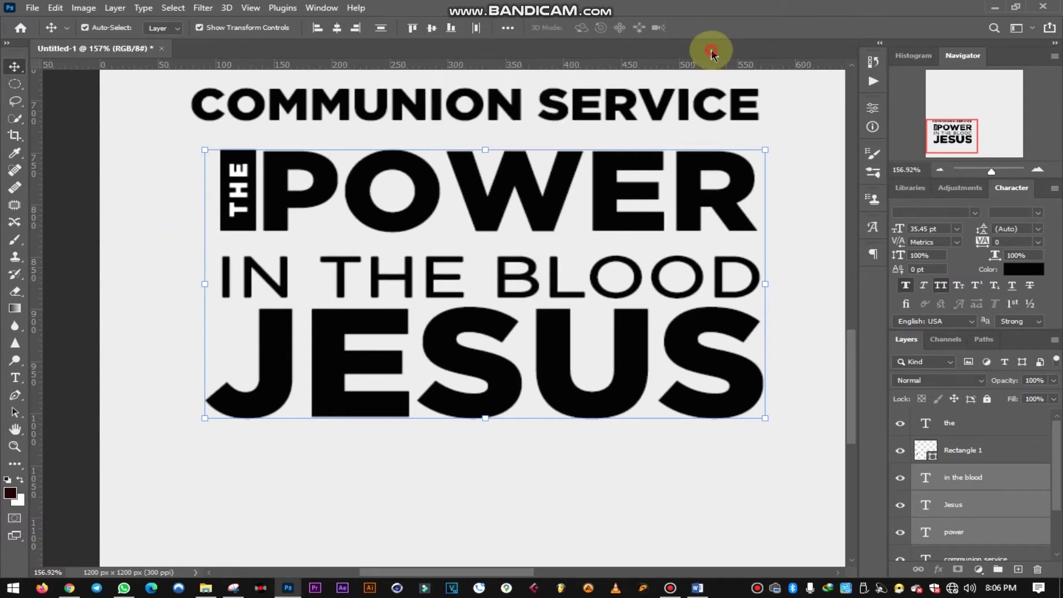
# - Nudge IN THE BLOOD slightly into line, then select 'blood of' in the Word document
pyautogui.click(67, 214)
pyautogui.click(382, 274)
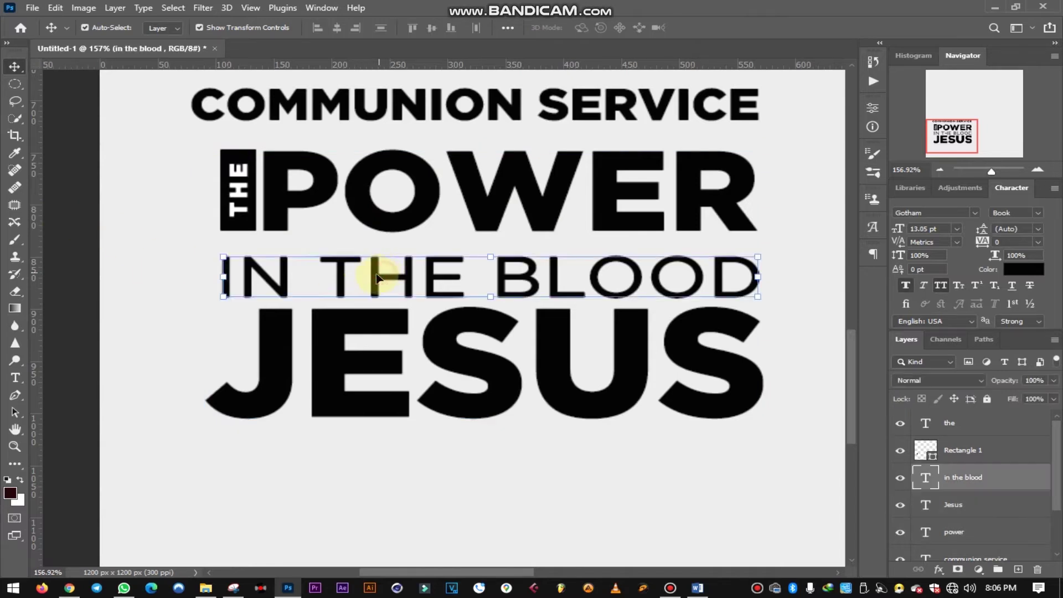
pyautogui.moveTo(377, 277); pyautogui.dragTo(377, 272)
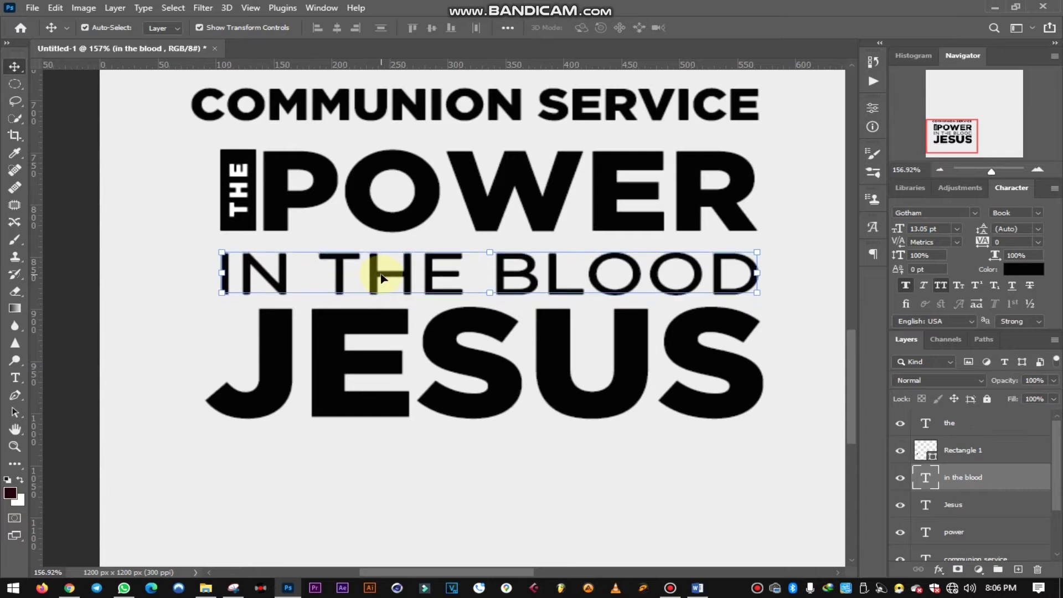
pyautogui.click(81, 161)
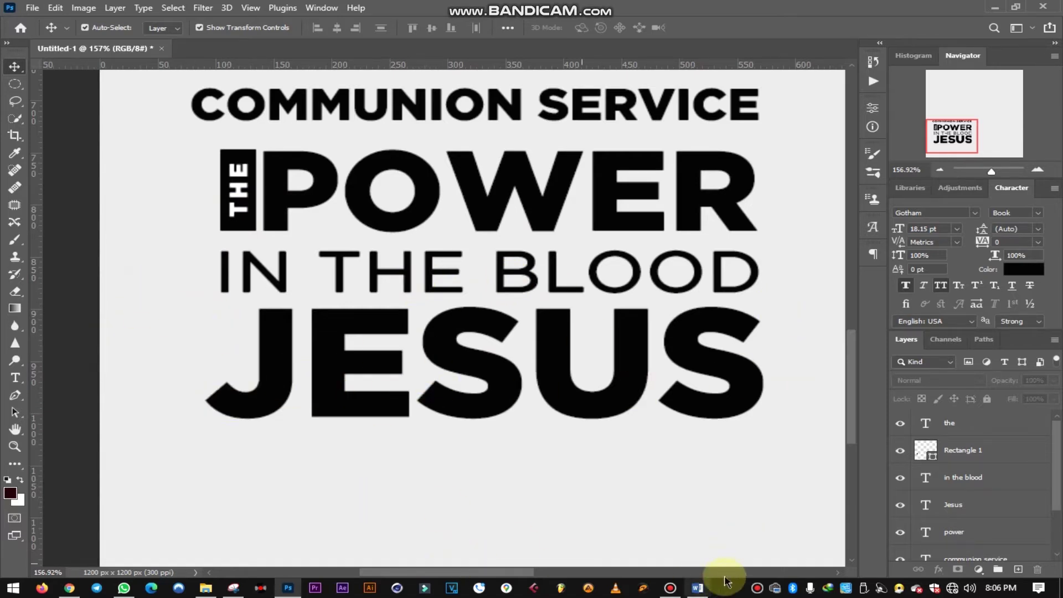
pyautogui.click(698, 588)
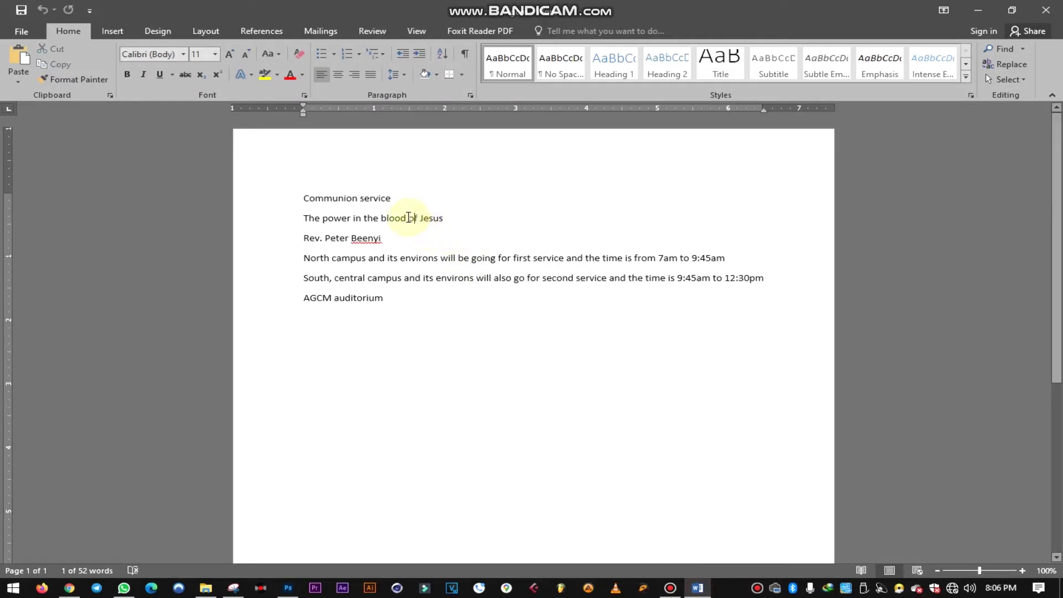
pyautogui.moveTo(417, 218); pyautogui.dragTo(427, 216)
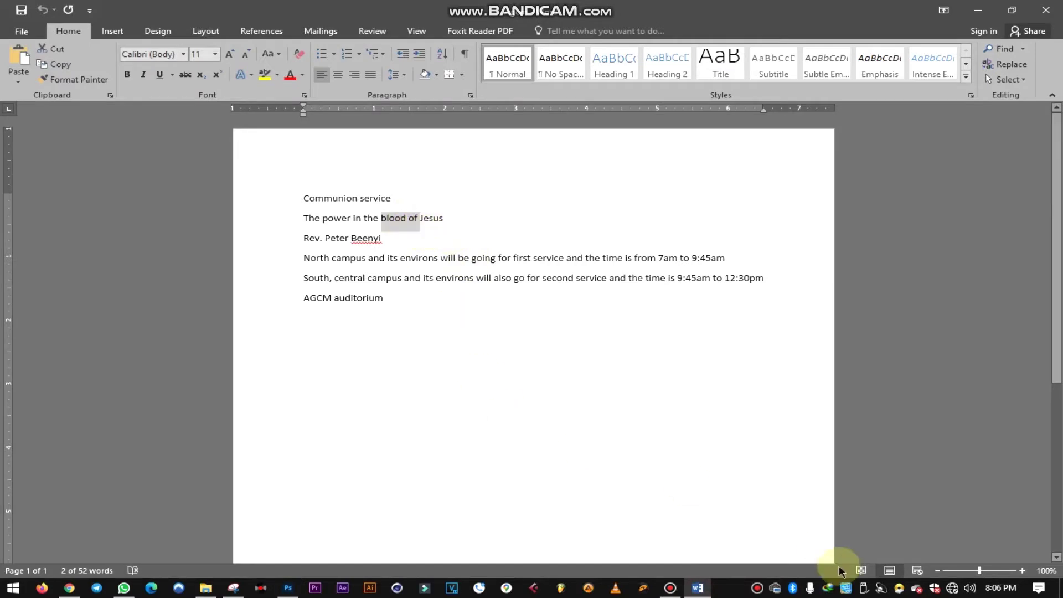
# - Duplicate JESUS below the original and retype the copy as OF
pyautogui.click(281, 589)
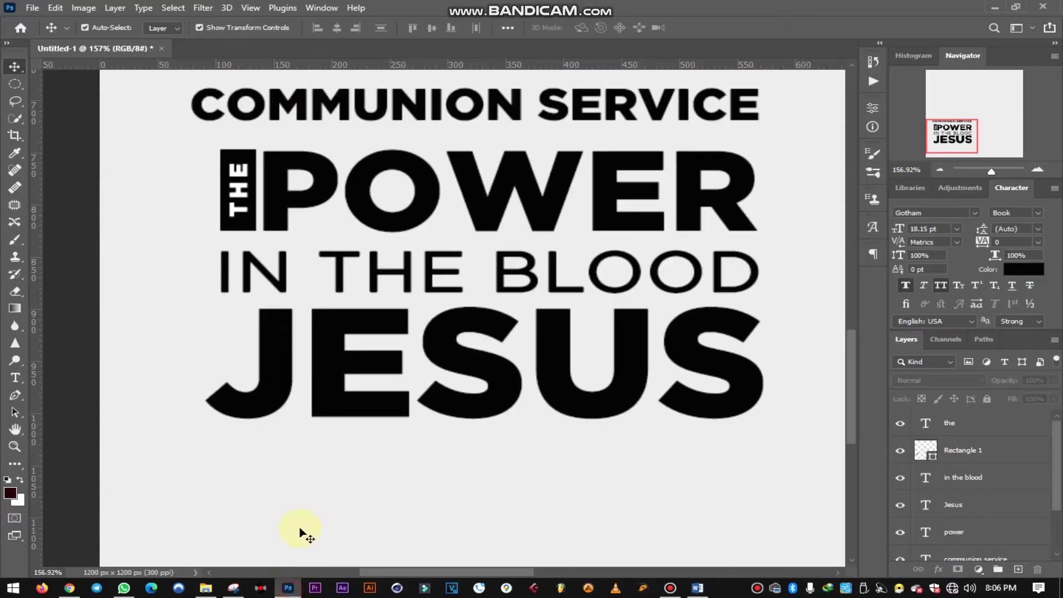
pyautogui.click(277, 352)
pyautogui.moveTo(278, 336); pyautogui.dragTo(295, 468)
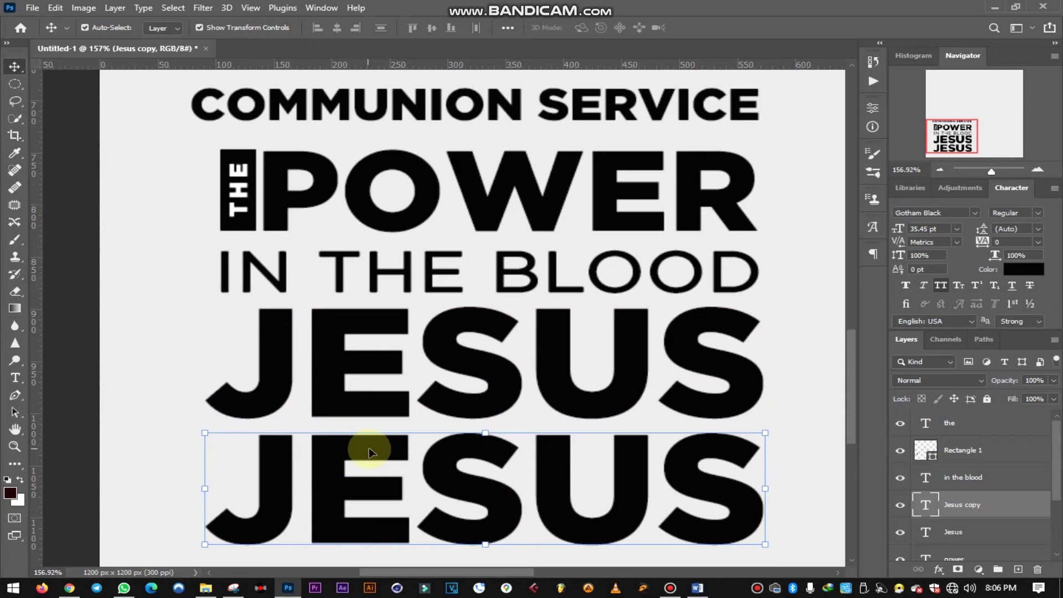
pyautogui.doubleClick(368, 444)
pyautogui.moveTo(776, 497); pyautogui.dragTo(238, 487)
pyautogui.click(239, 487)
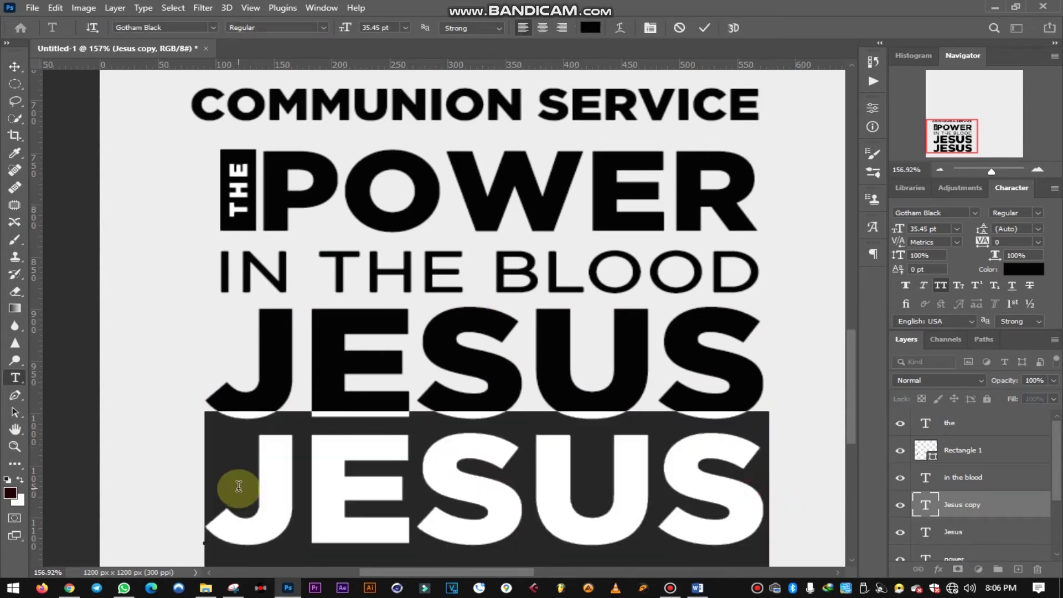
pyautogui.write('of')
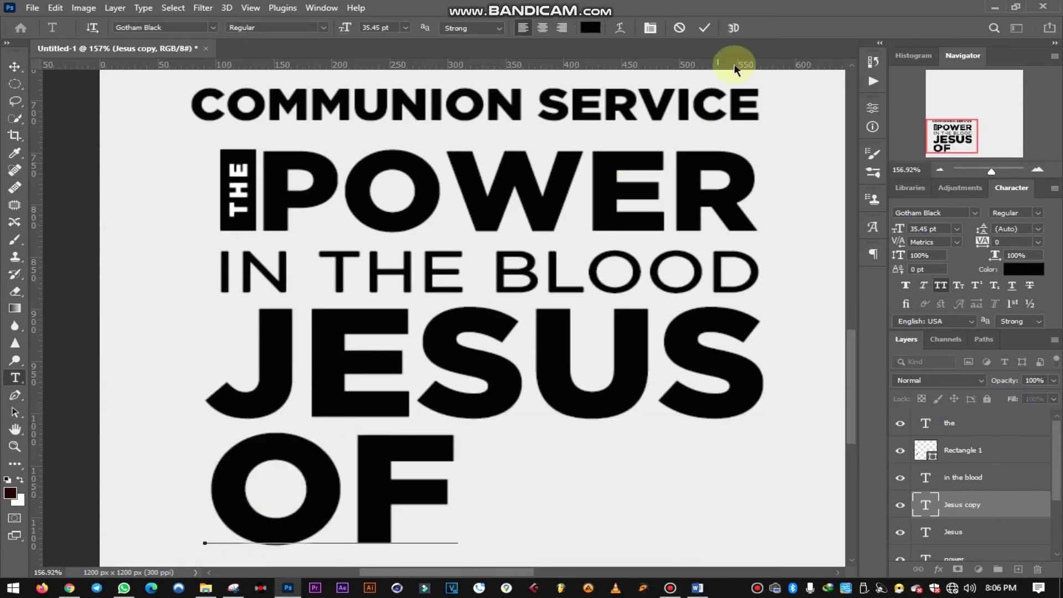
pyautogui.click(704, 29)
# - Shrink OF to about 15% (5.5 pt), place it left of JESUS, and zoom out
pyautogui.press('v')
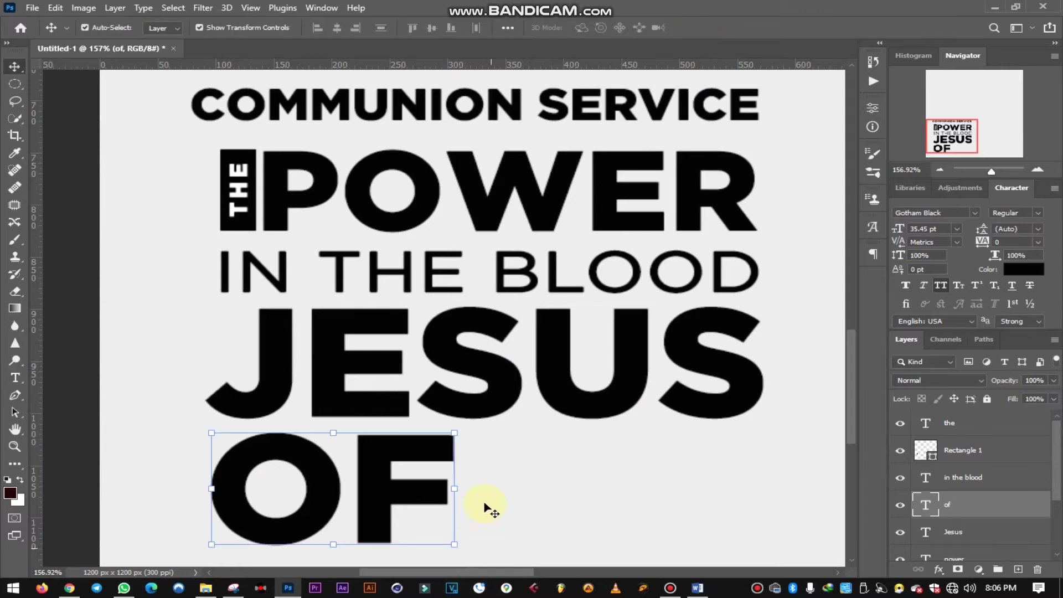
pyautogui.moveTo(454, 546); pyautogui.dragTo(441, 543)
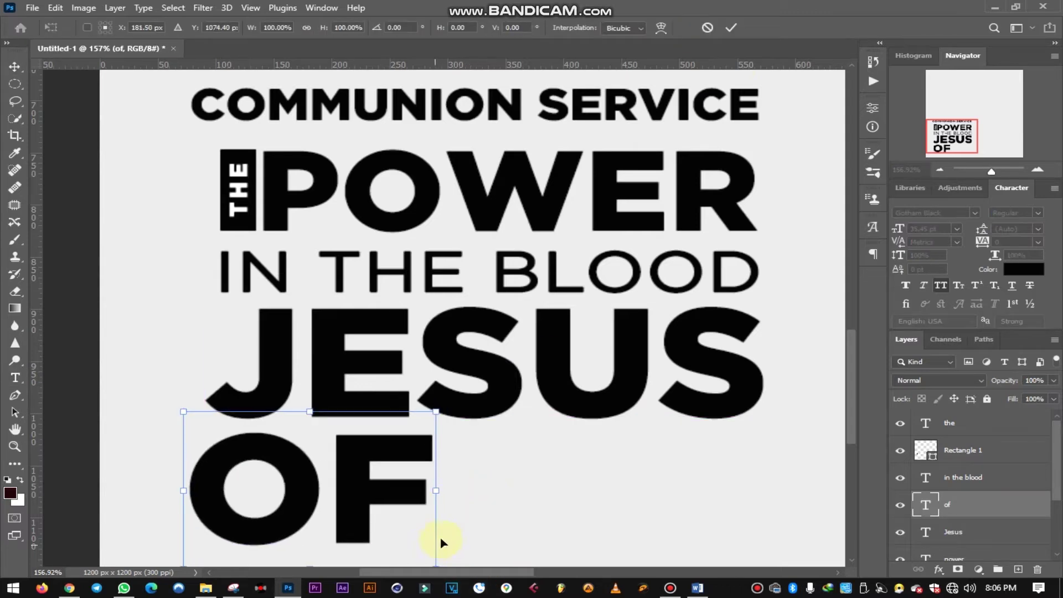
pyautogui.moveTo(184, 412); pyautogui.dragTo(241, 357)
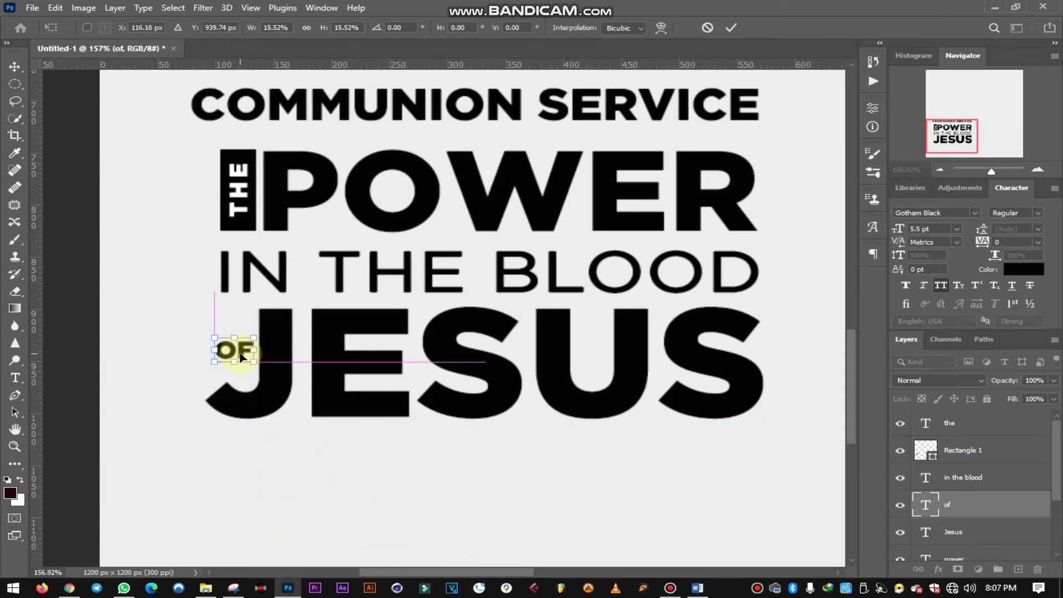
pyautogui.click(731, 28)
pyautogui.click(132, 328)
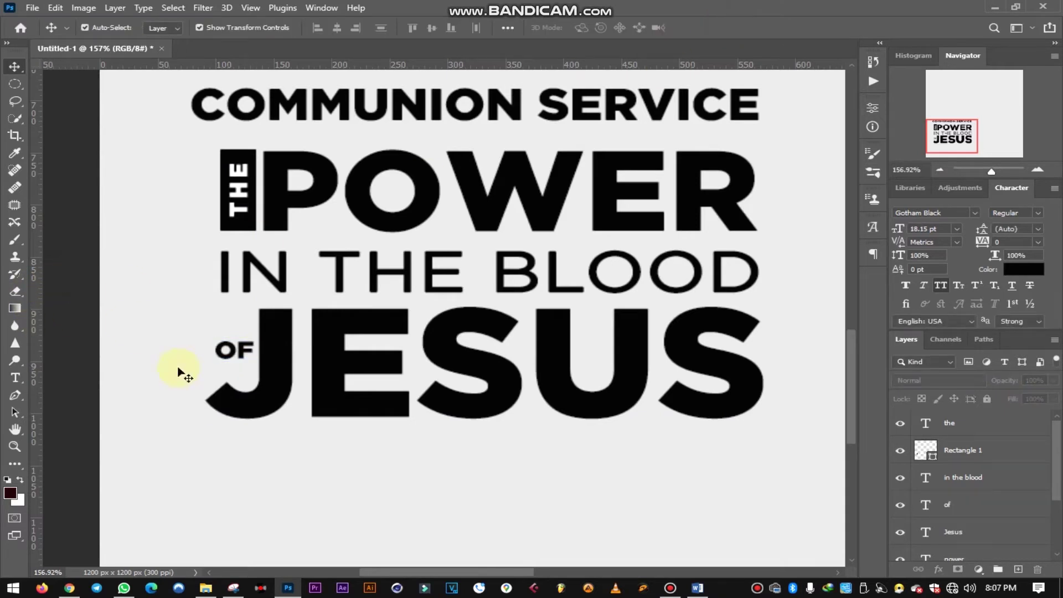
pyautogui.click(244, 349)
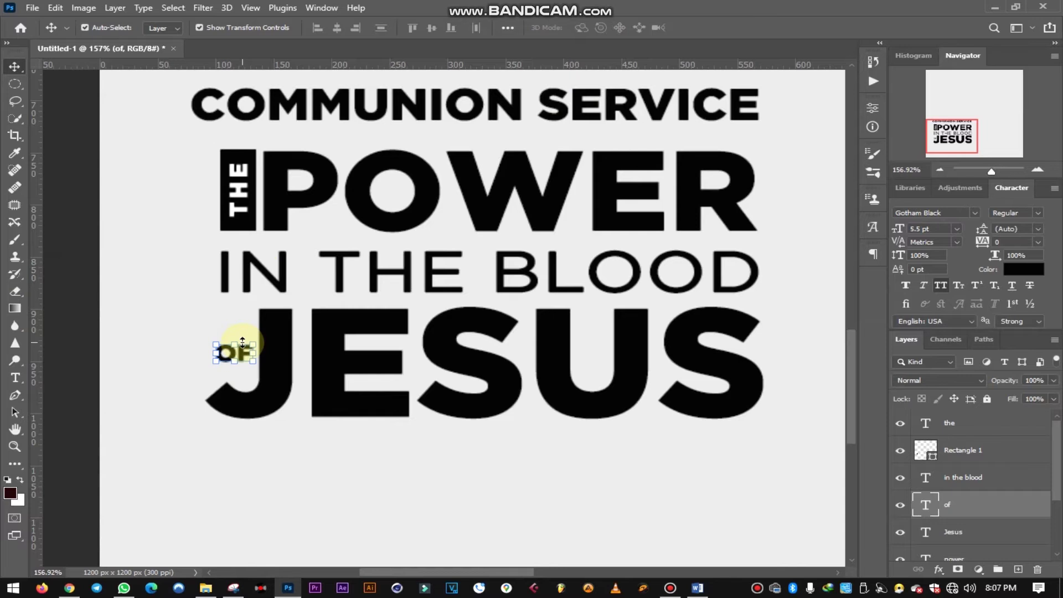
pyautogui.hotkey('ctrl', '0')
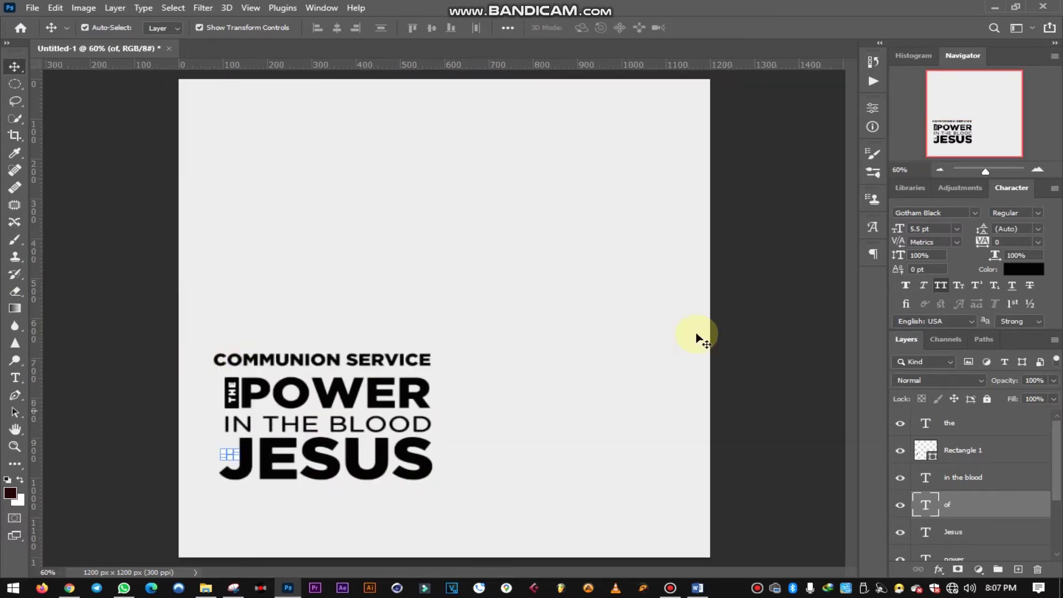
pyautogui.click(727, 320)
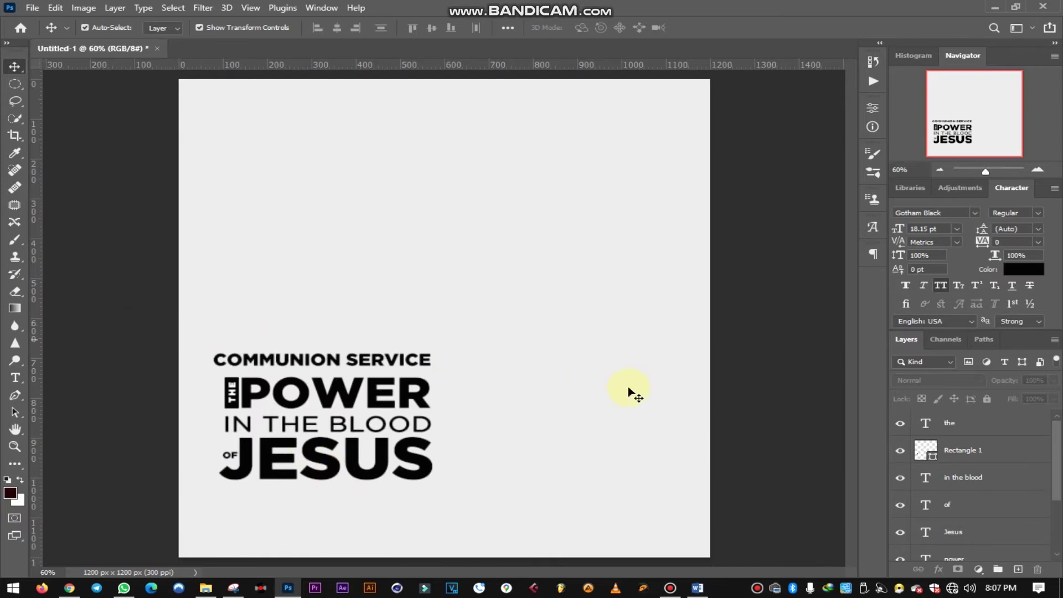
pyautogui.click(698, 588)
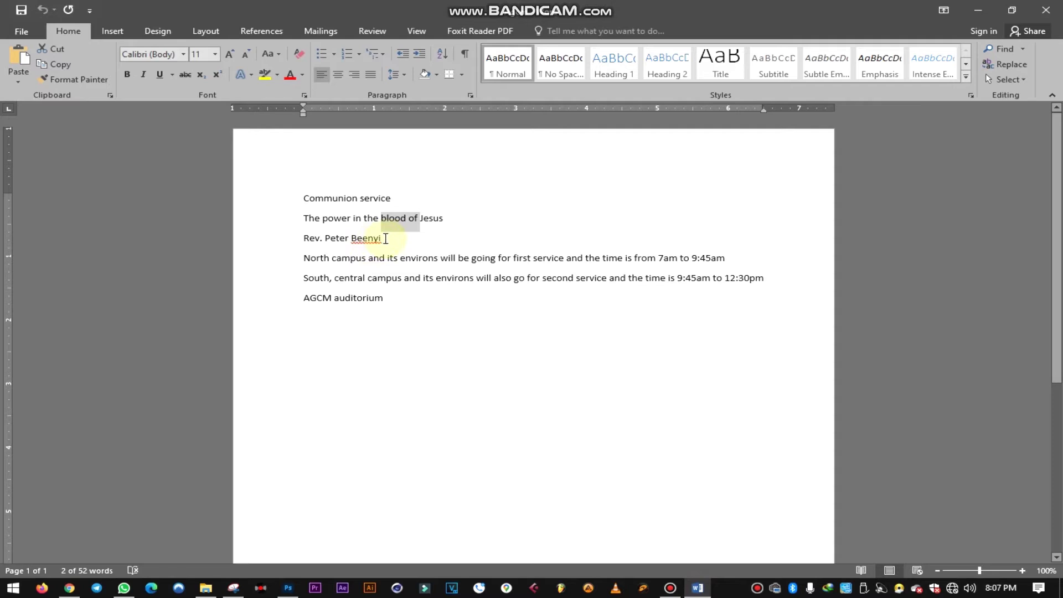
# - Select the pastor's name line in the Word notes, then return to the Photoshop poster
pyautogui.moveTo(386, 239); pyautogui.dragTo(303, 243)
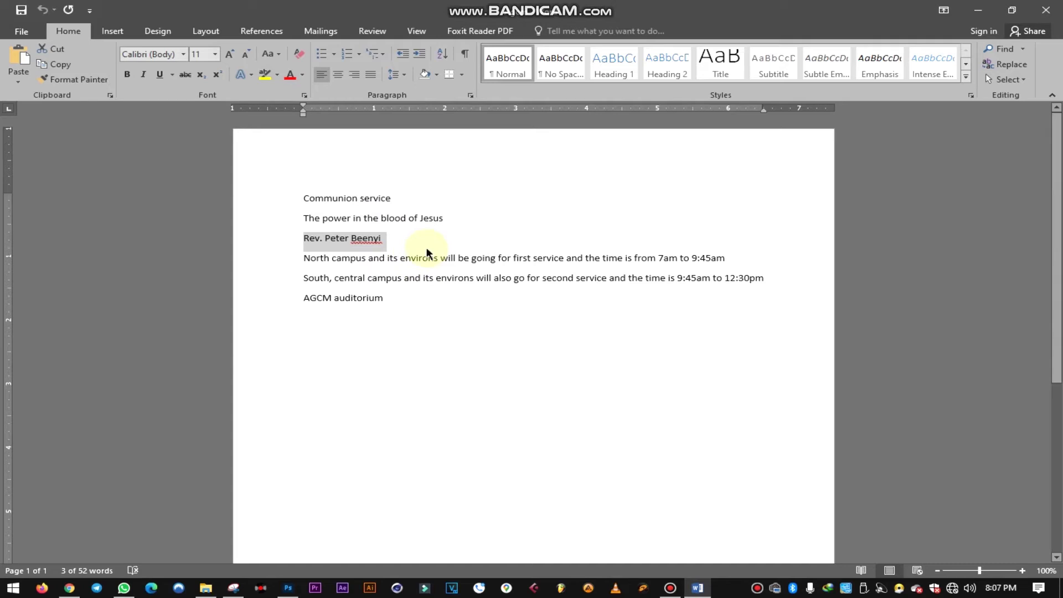
pyautogui.click(286, 587)
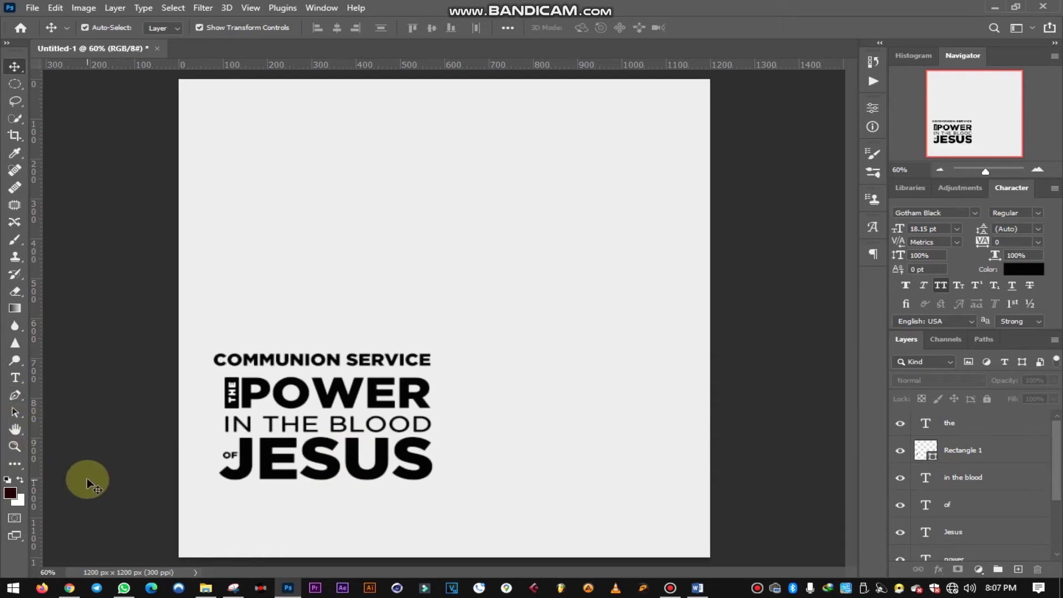
# - Draw a wide black rectangle bar just below JESUS
pyautogui.press('u')
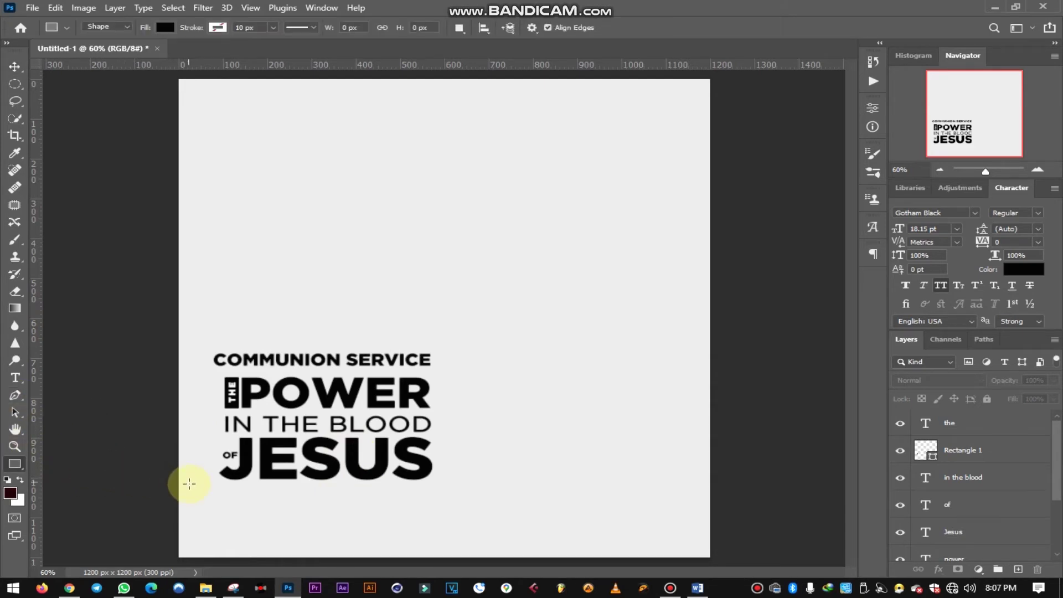
pyautogui.moveTo(219, 485); pyautogui.dragTo(427, 506)
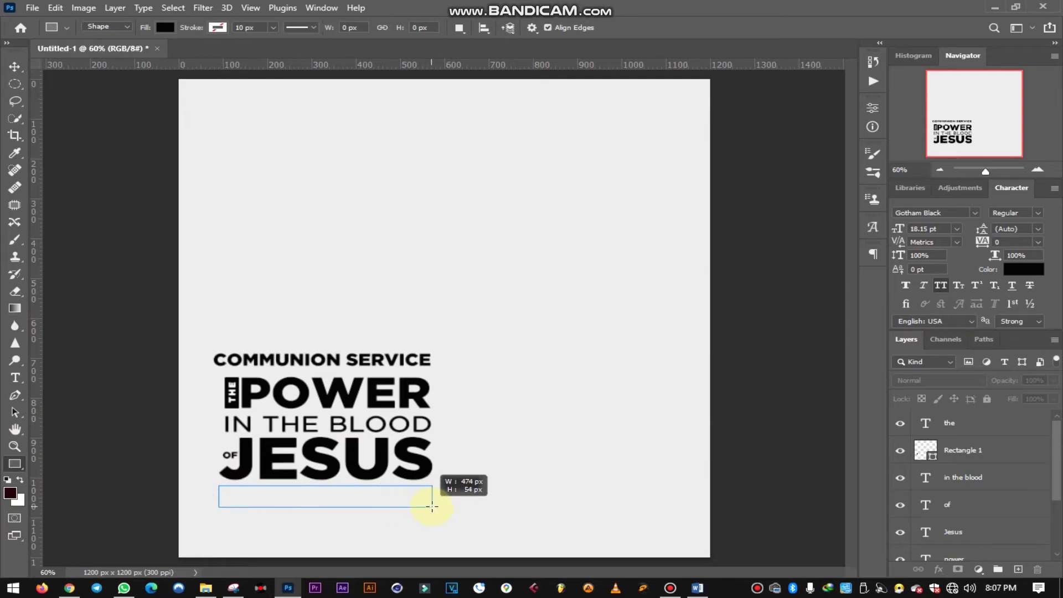
pyautogui.moveTo(432, 506); pyautogui.dragTo(433, 507)
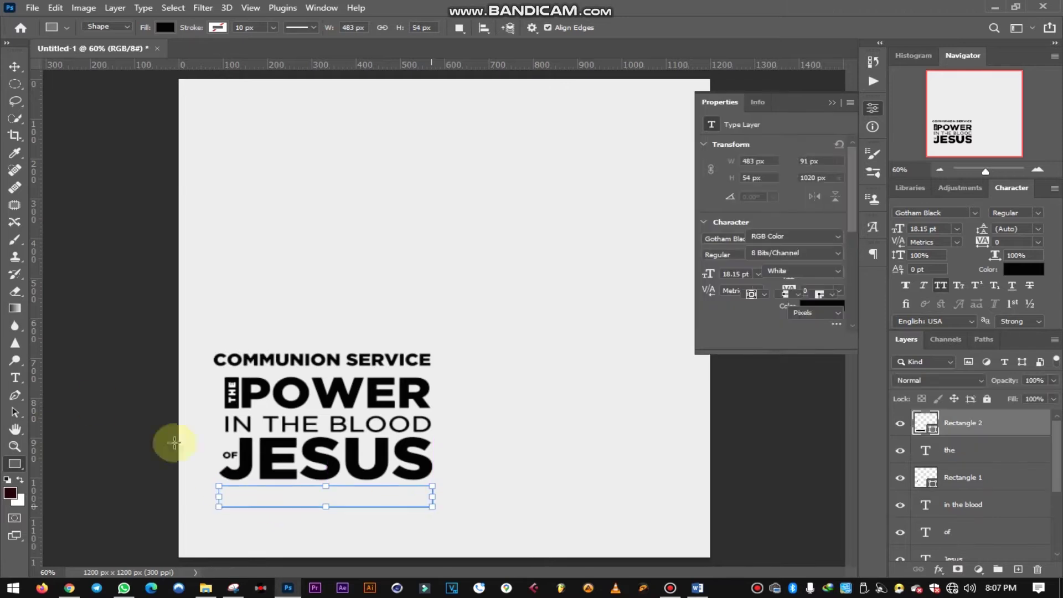
pyautogui.click(15, 67)
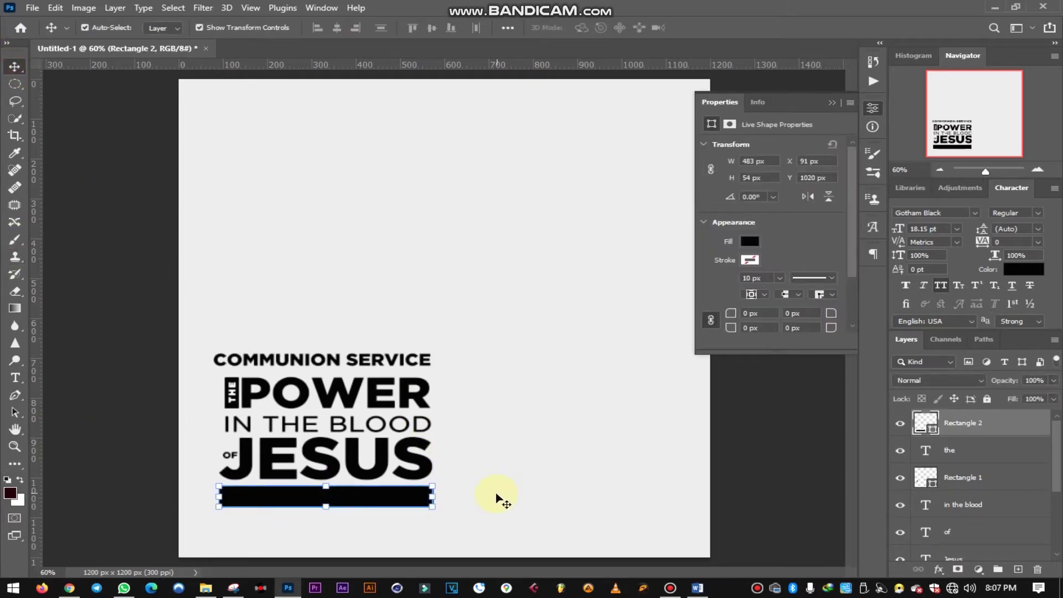
# - Duplicate COMMUNION SERVICE, replace it with the pastor's name, and move it onto the bar
pyautogui.click(368, 361)
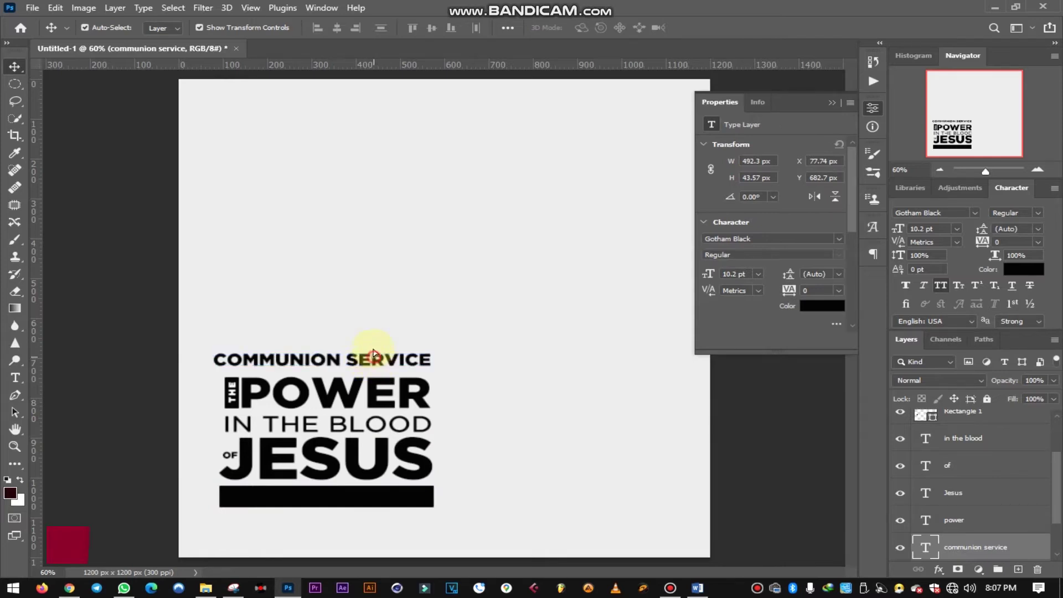
pyautogui.keyDown('alt'); pyautogui.moveTo(380, 361); pyautogui.dragTo(380, 332); pyautogui.keyUp('alt')
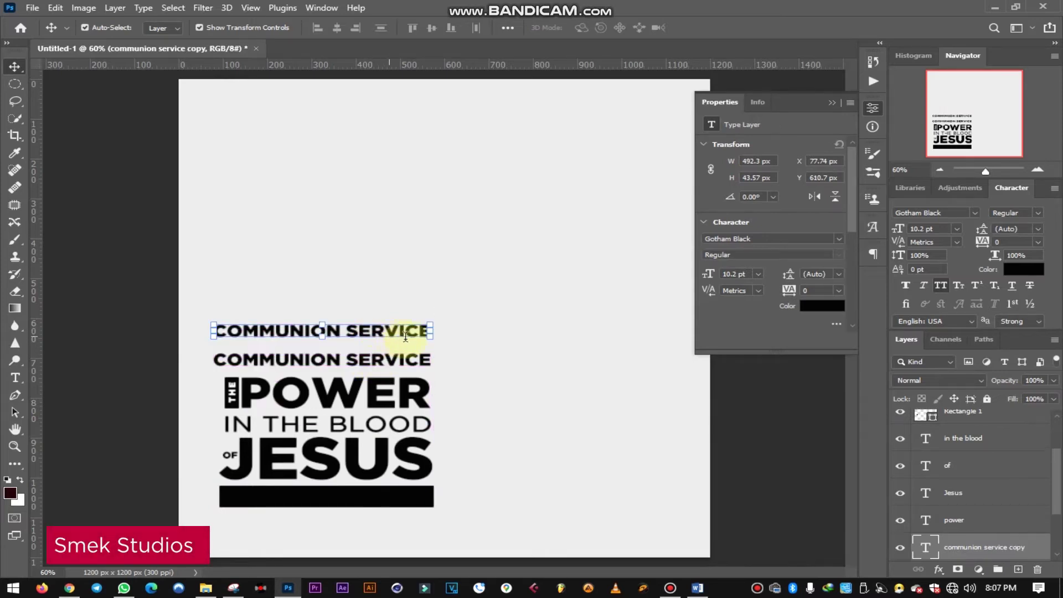
pyautogui.press('t')
pyautogui.moveTo(426, 327); pyautogui.dragTo(204, 312)
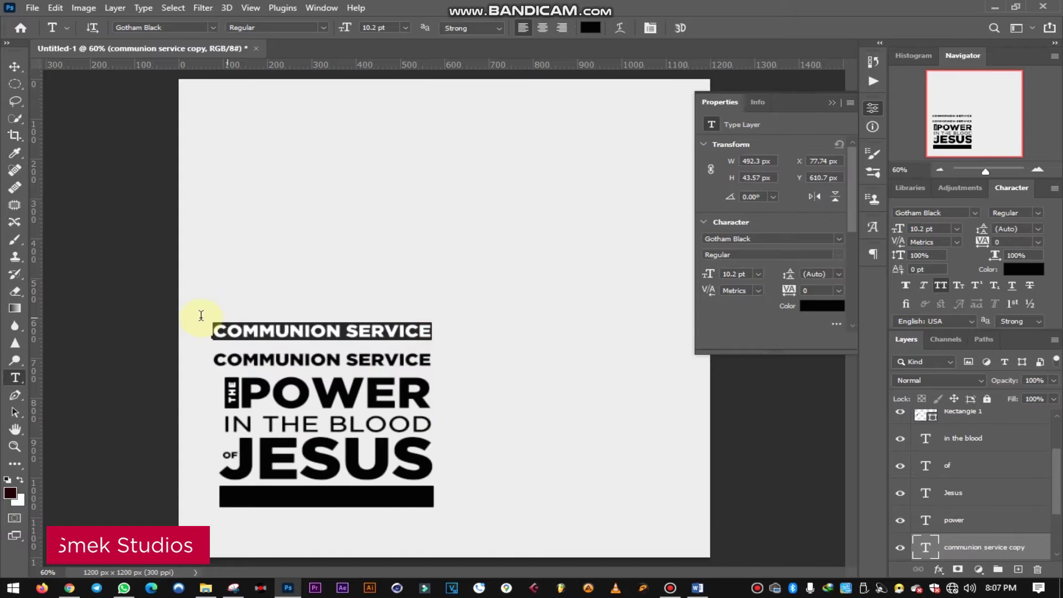
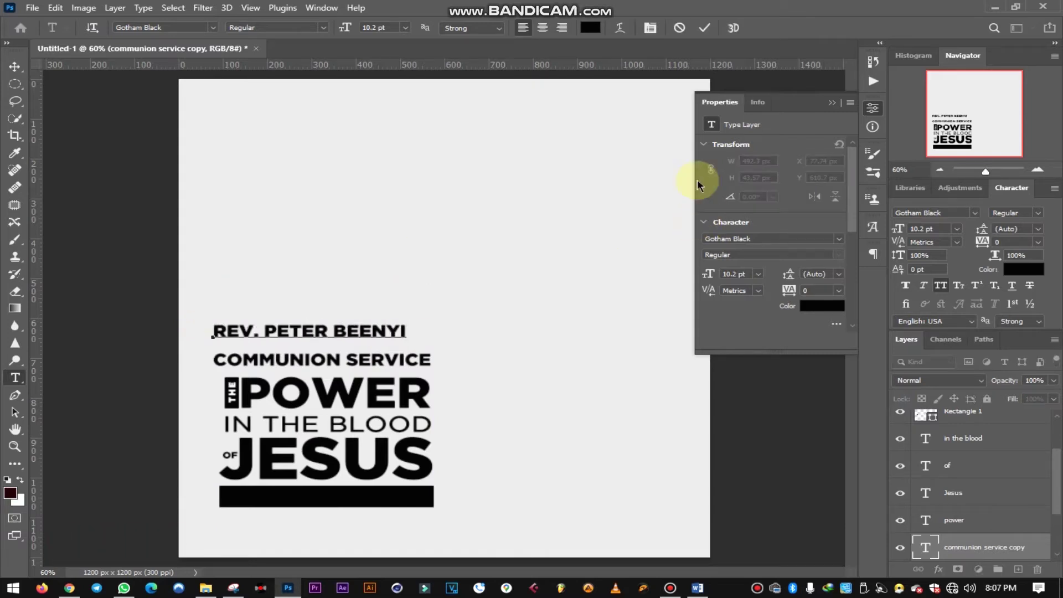
pyautogui.click(705, 28)
pyautogui.click(15, 66)
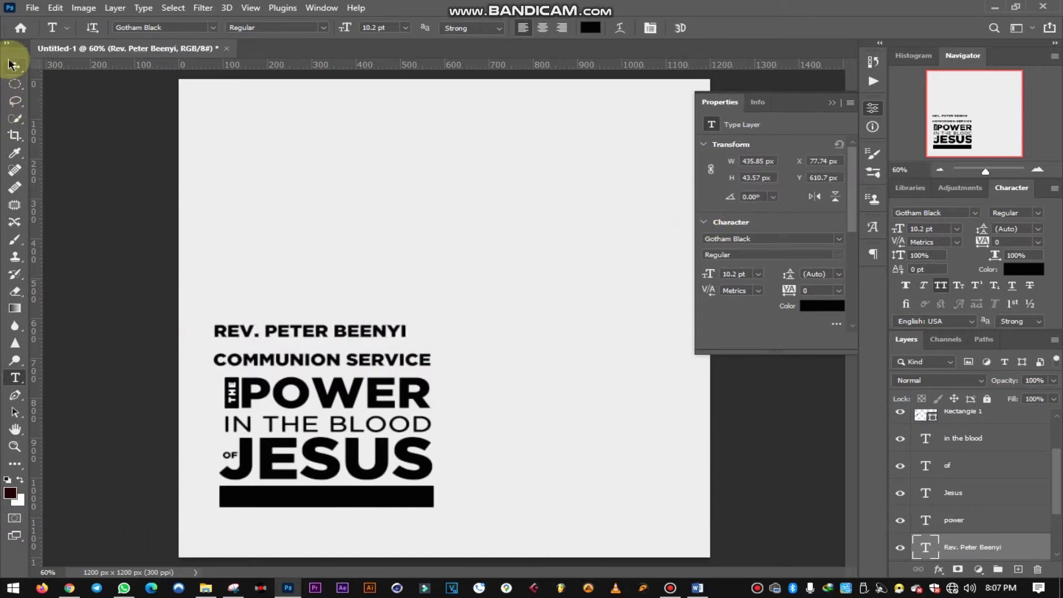
pyautogui.moveTo(352, 334); pyautogui.dragTo(370, 497)
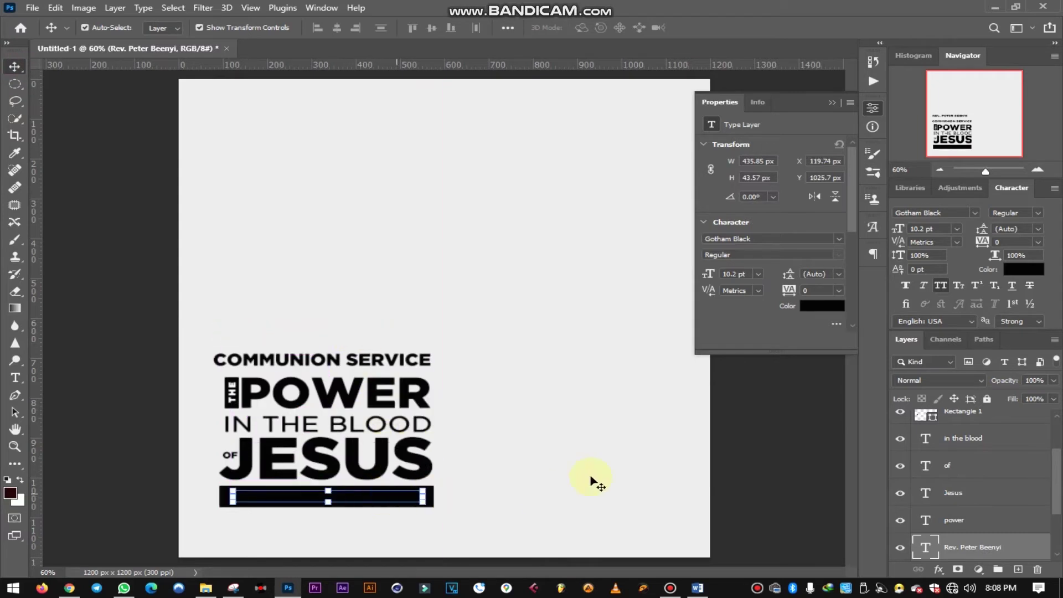
# - Color the pastor's name white and bring its layer to the top
pyautogui.click(1014, 272)
pyautogui.moveTo(686, 319); pyautogui.dragTo(646, 253)
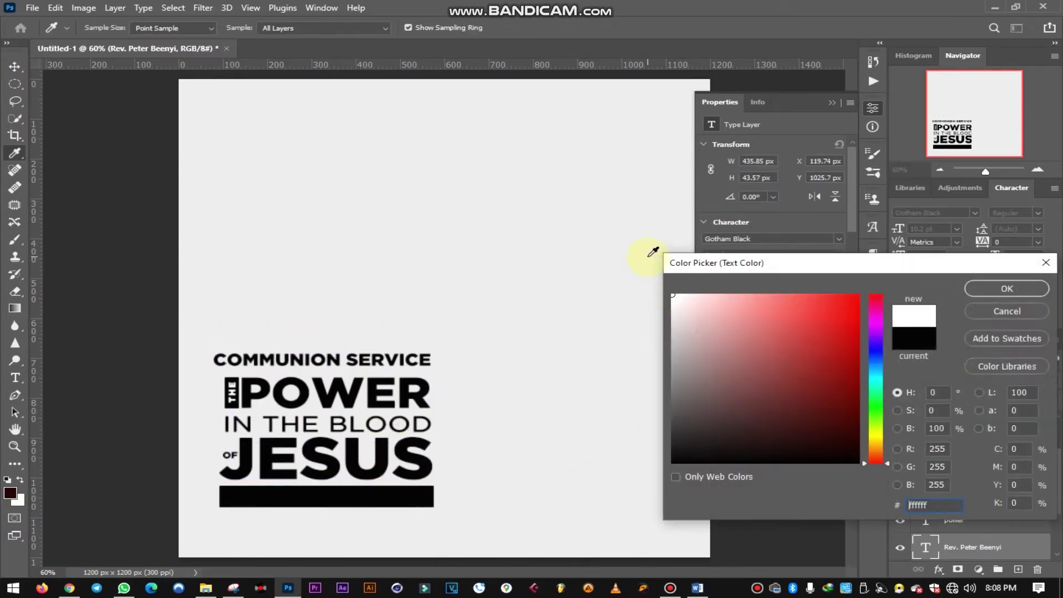
pyautogui.click(985, 290)
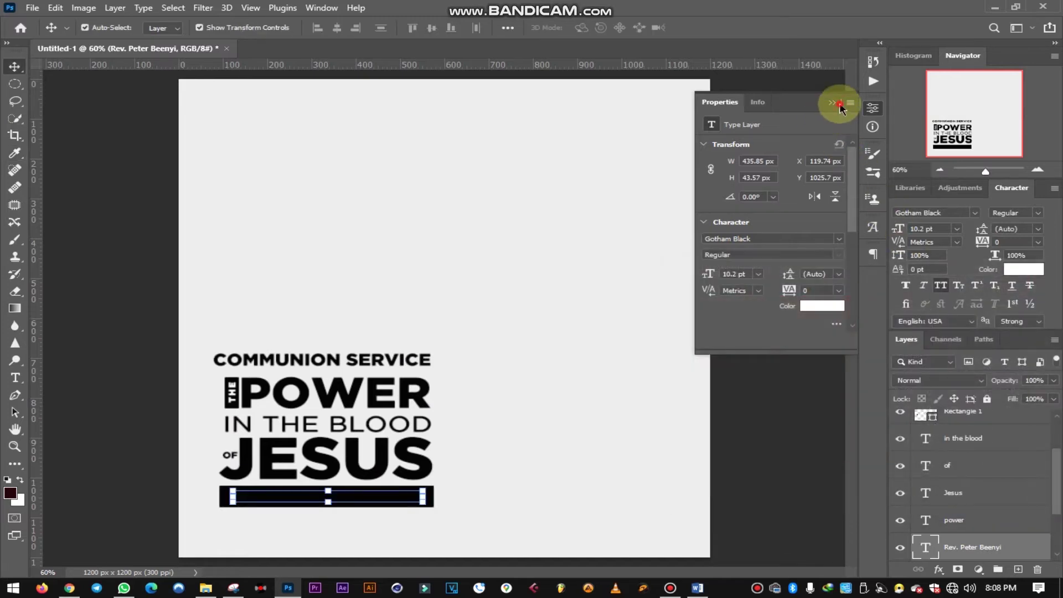
pyautogui.click(837, 103)
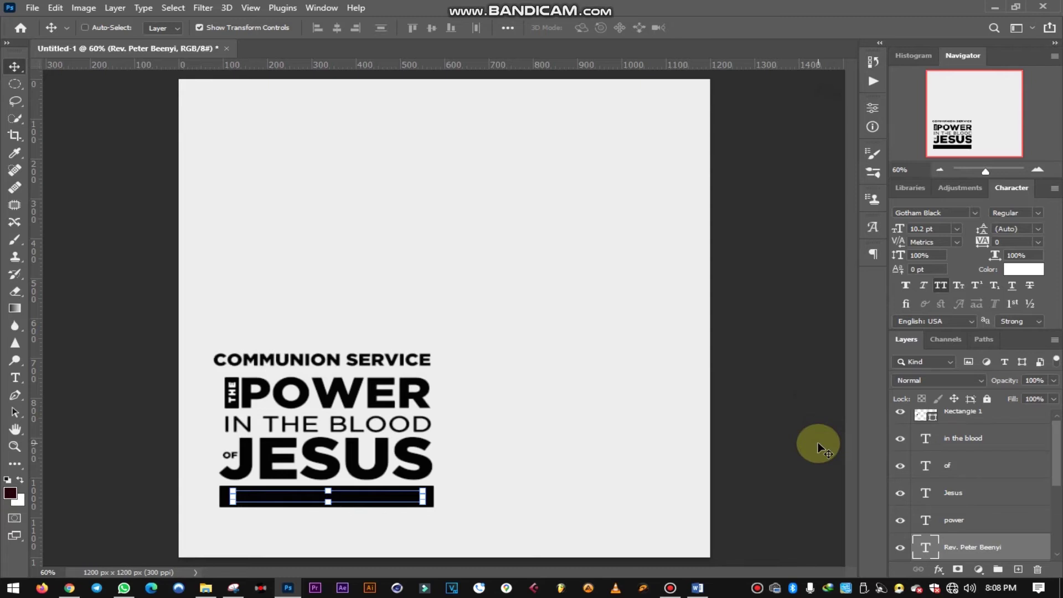
pyautogui.hotkey('ctrl', 'shift', ']')
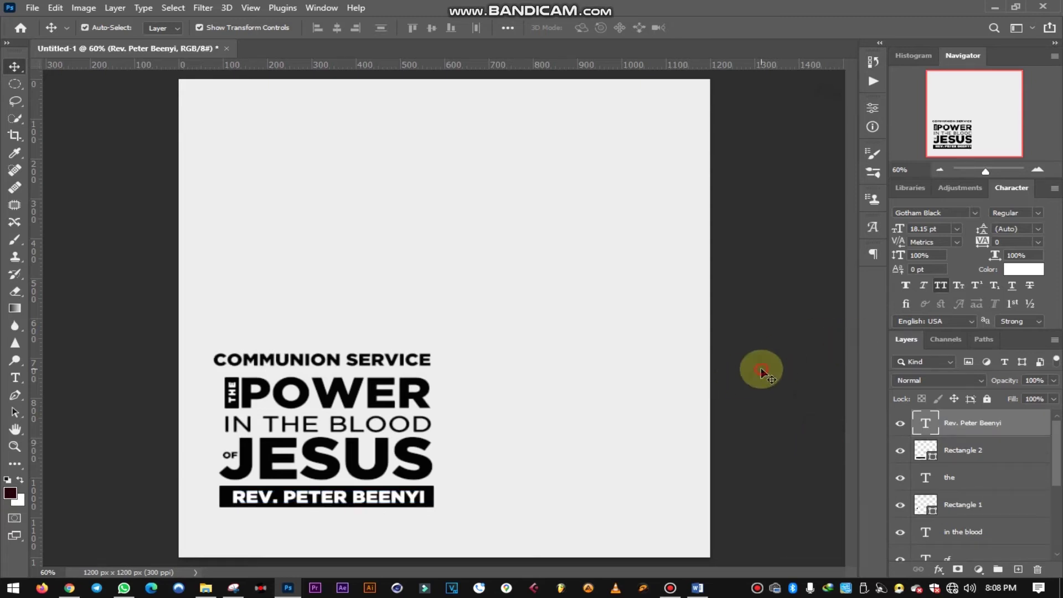
# - Set the pastor's name text font to Gotham Book
pyautogui.click(755, 367)
pyautogui.click(313, 504)
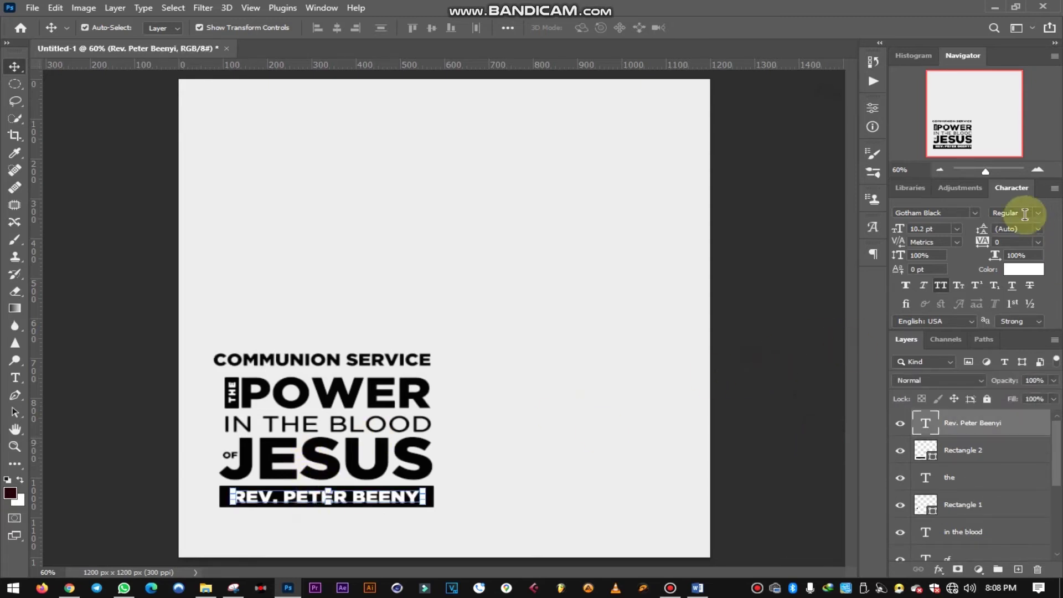
pyautogui.click(1031, 213)
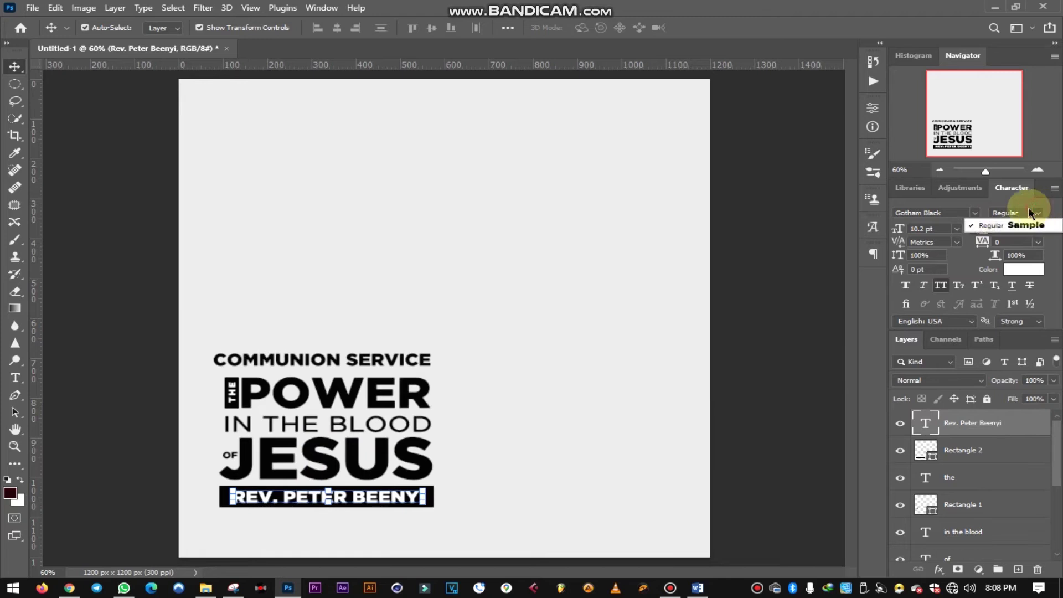
pyautogui.click(975, 213)
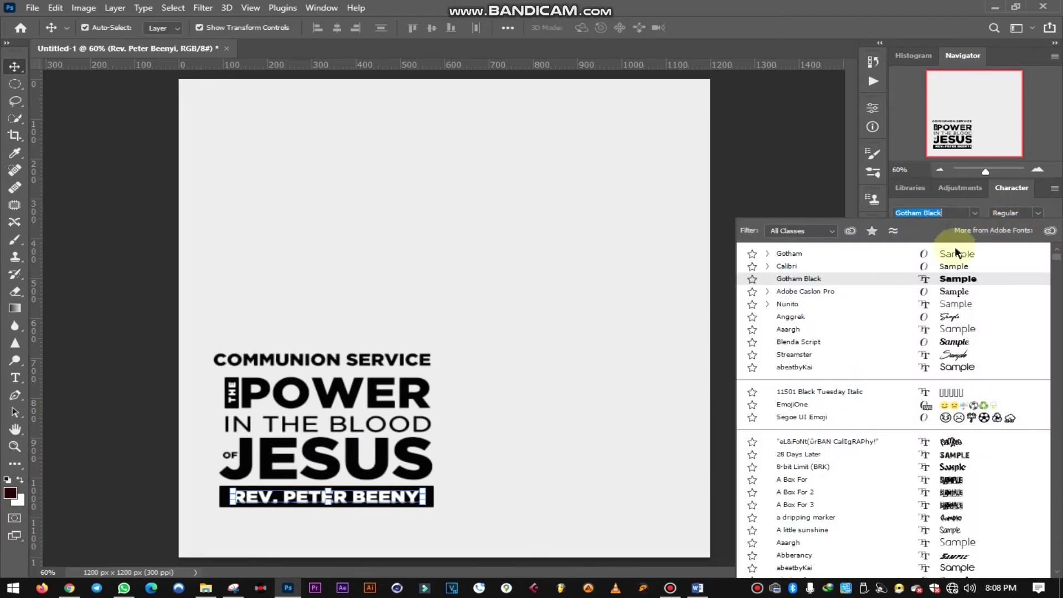
pyautogui.click(769, 253)
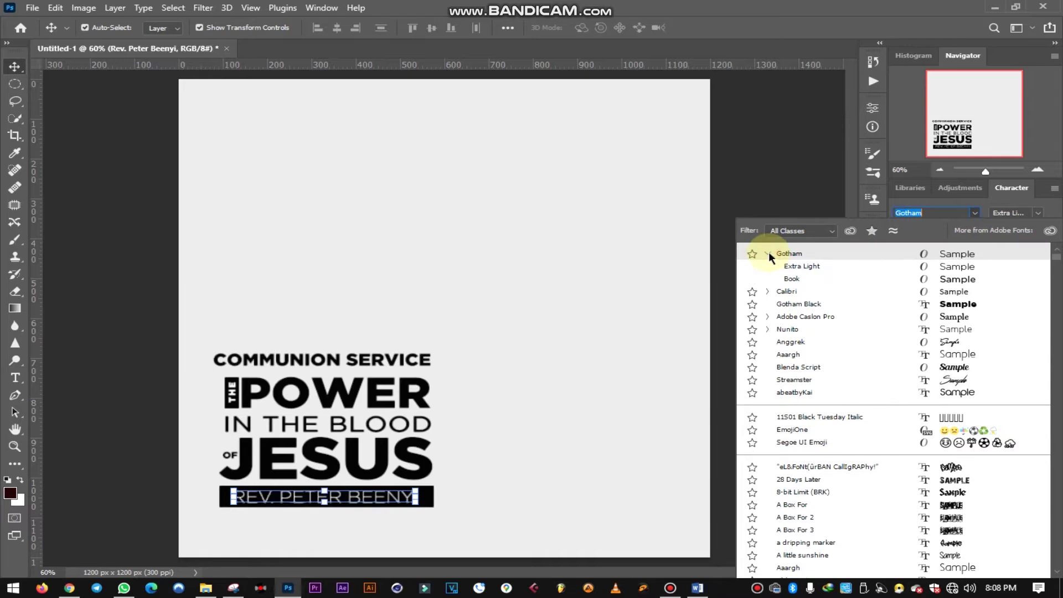
pyautogui.click(793, 279)
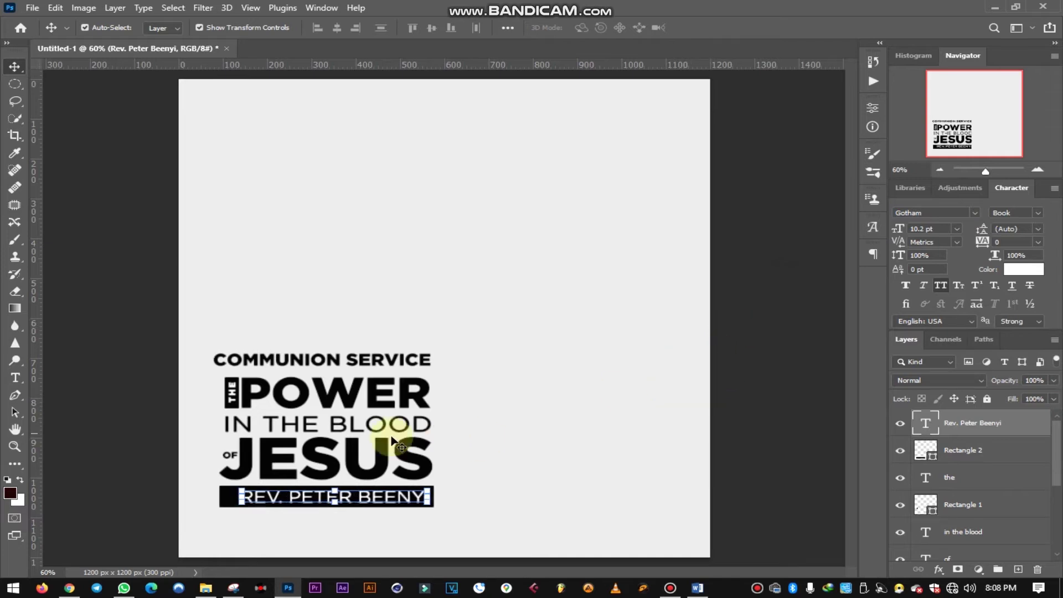
# - Scale the name down to 8.57 pt and nudge it up inside the black bar
pyautogui.moveTo(238, 488); pyautogui.dragTo(269, 498)
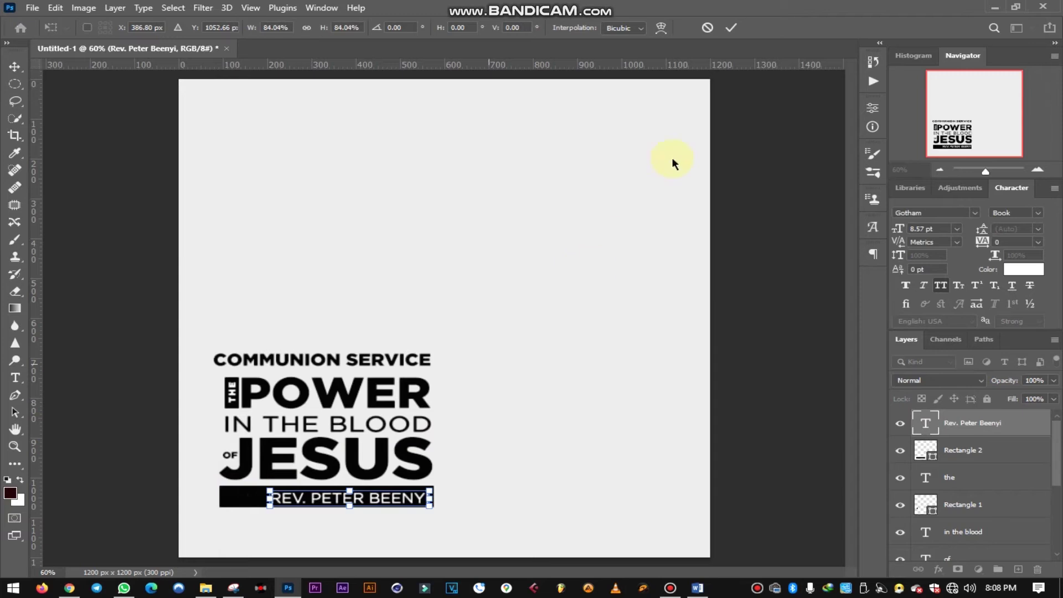
pyautogui.click(731, 27)
pyautogui.press('Up')
pyautogui.press('Up')
pyautogui.press('Up')
pyautogui.press('Up')
pyautogui.press('Up')
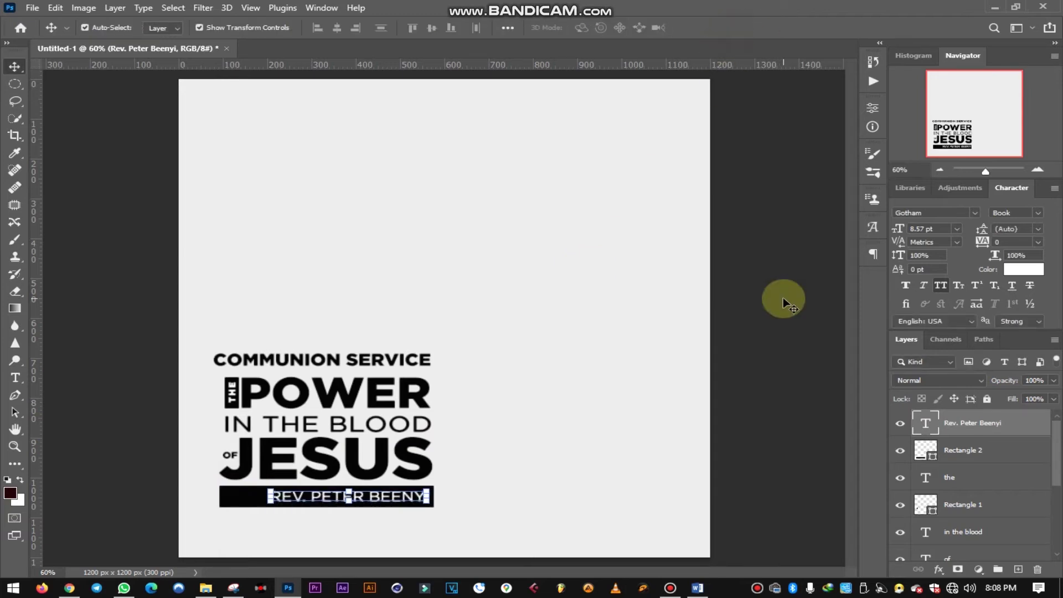
pyautogui.click(752, 437)
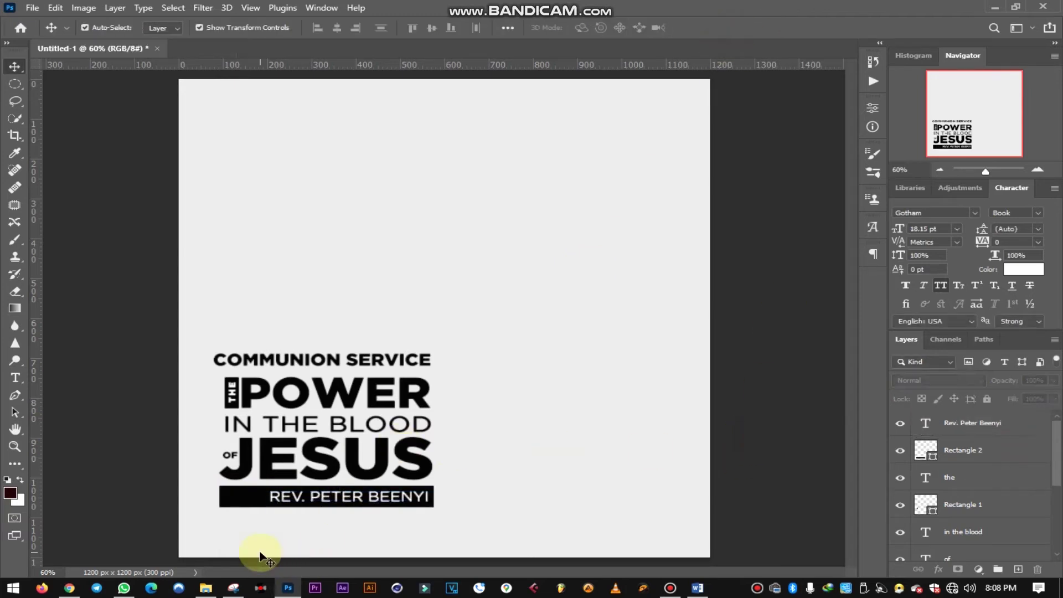
pyautogui.scroll(3, 238, 527)
pyautogui.scroll(3, 250, 527)
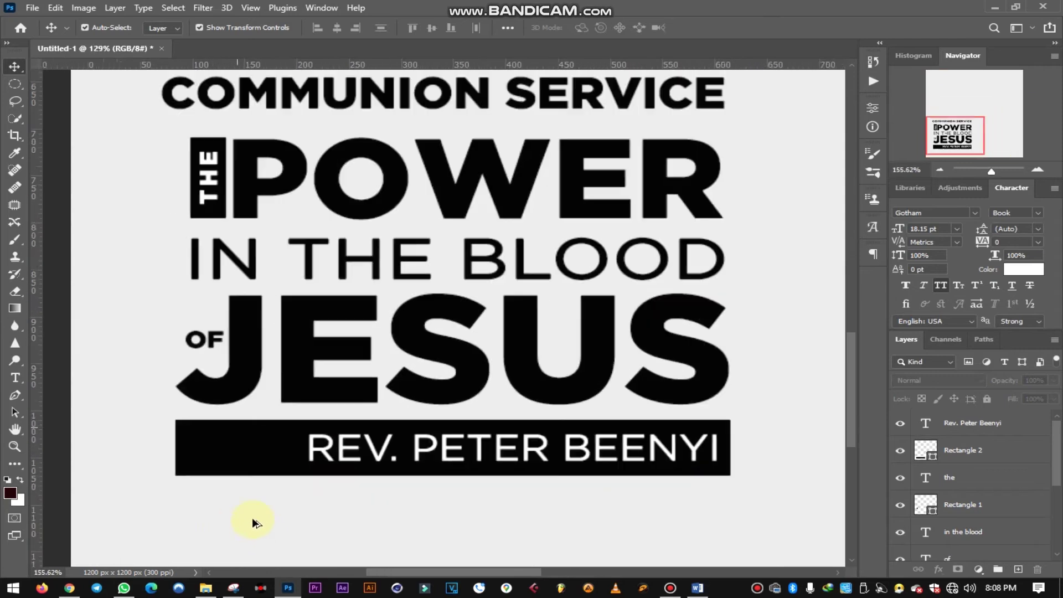
# - Duplicate the name text to the left and retype the copy as WITH:
pyautogui.click(347, 458)
pyautogui.moveTo(344, 450); pyautogui.dragTo(870, 467)
pyautogui.press('t')
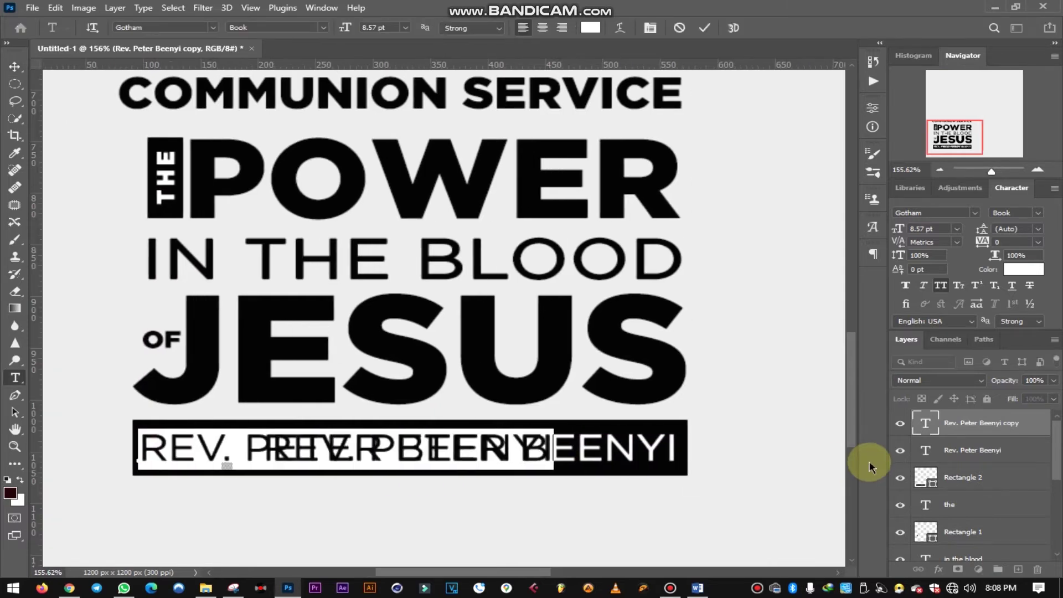
pyautogui.write('W')
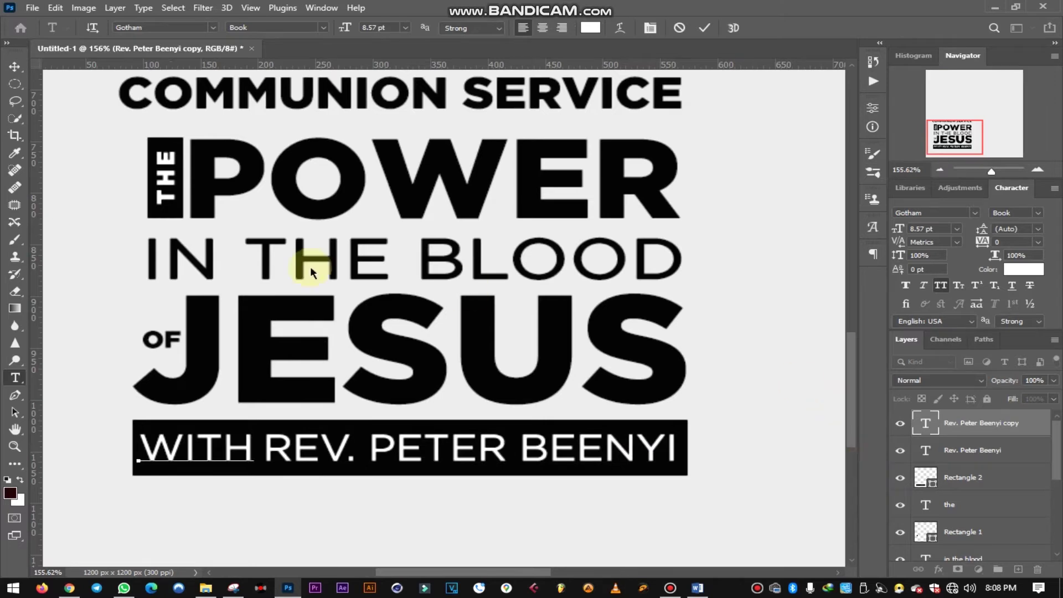
pyautogui.write('ITH:')
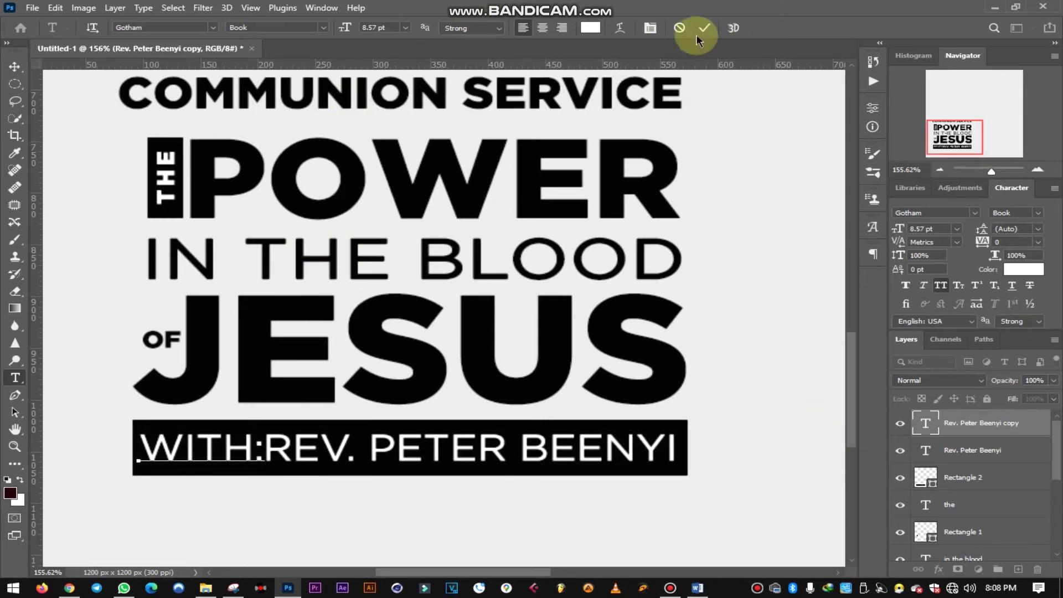
pyautogui.click(704, 28)
# - Shrink the WITH: label to about 86% (7.39 pt)
pyautogui.press('v')
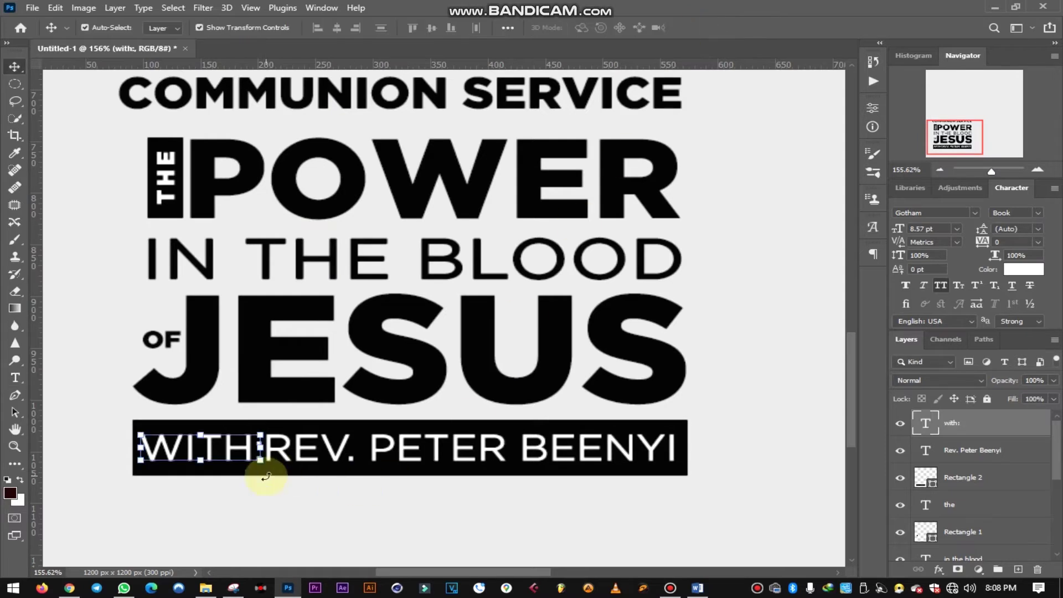
pyautogui.click(261, 460)
pyautogui.moveTo(262, 470); pyautogui.dragTo(246, 463)
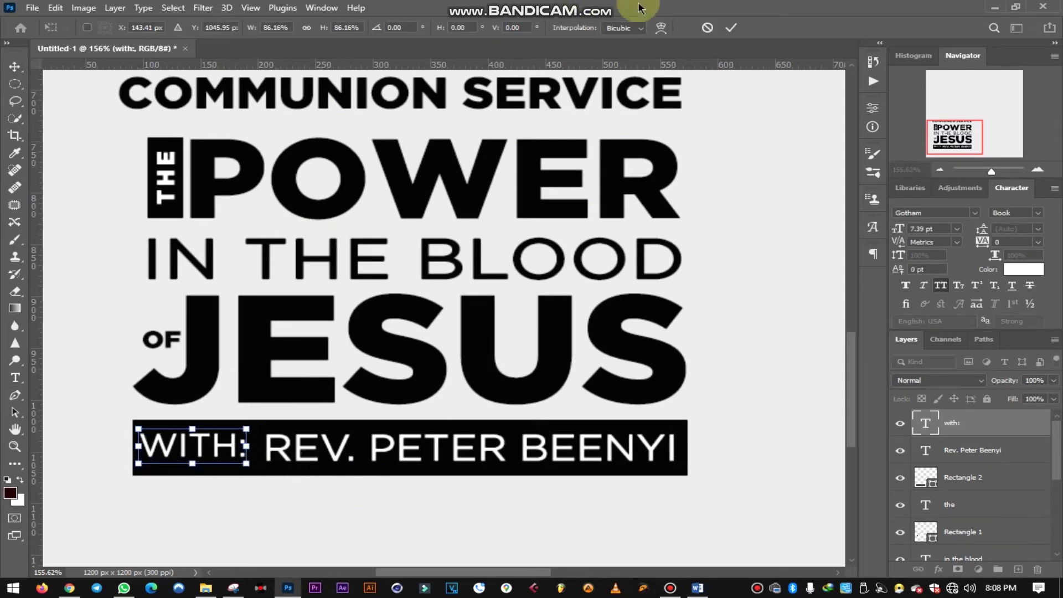
pyautogui.click(730, 29)
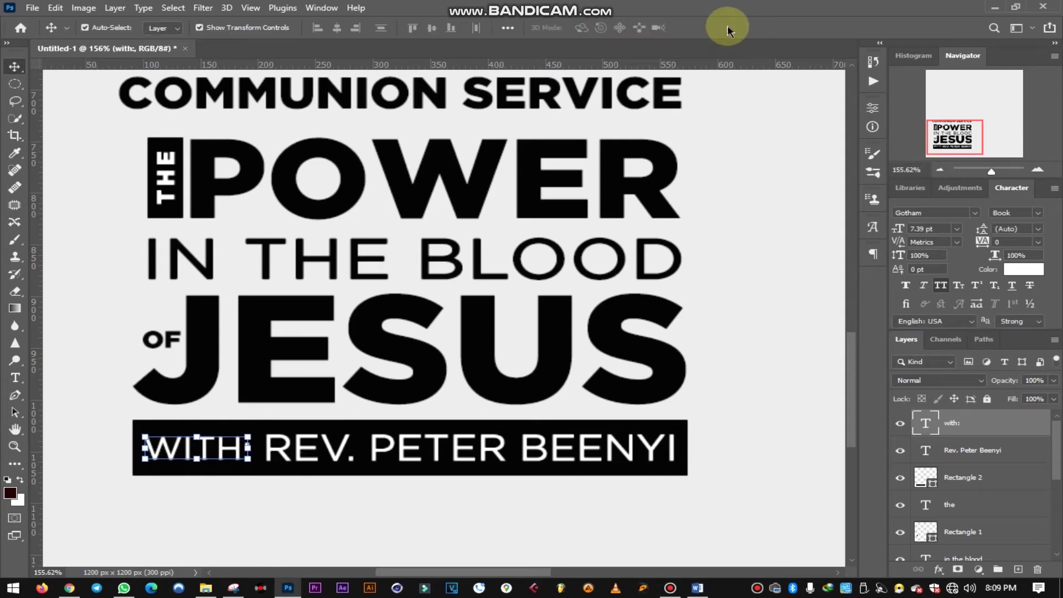
pyautogui.click(574, 372)
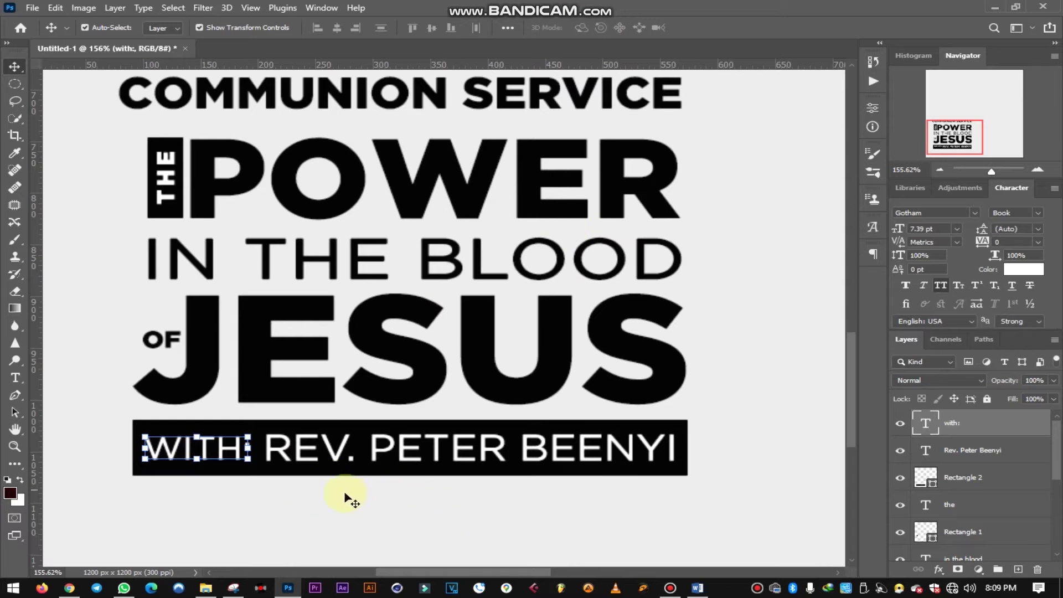
pyautogui.scroll(-5, 505, 471)
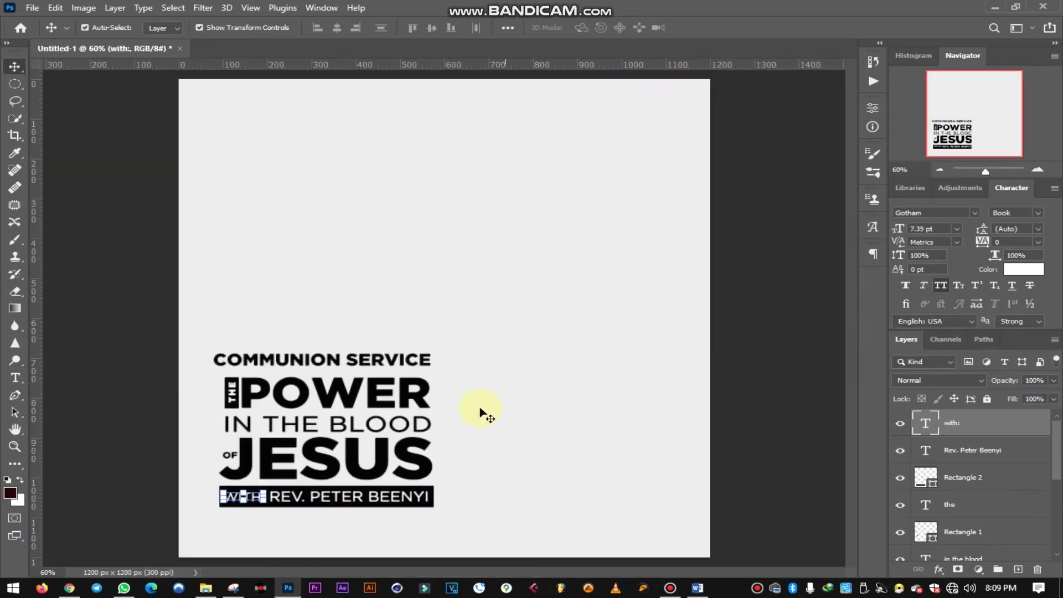
# - Commit the 7TH MARCH, 2021 date text and return to the Move tool
pyautogui.click(124, 303)
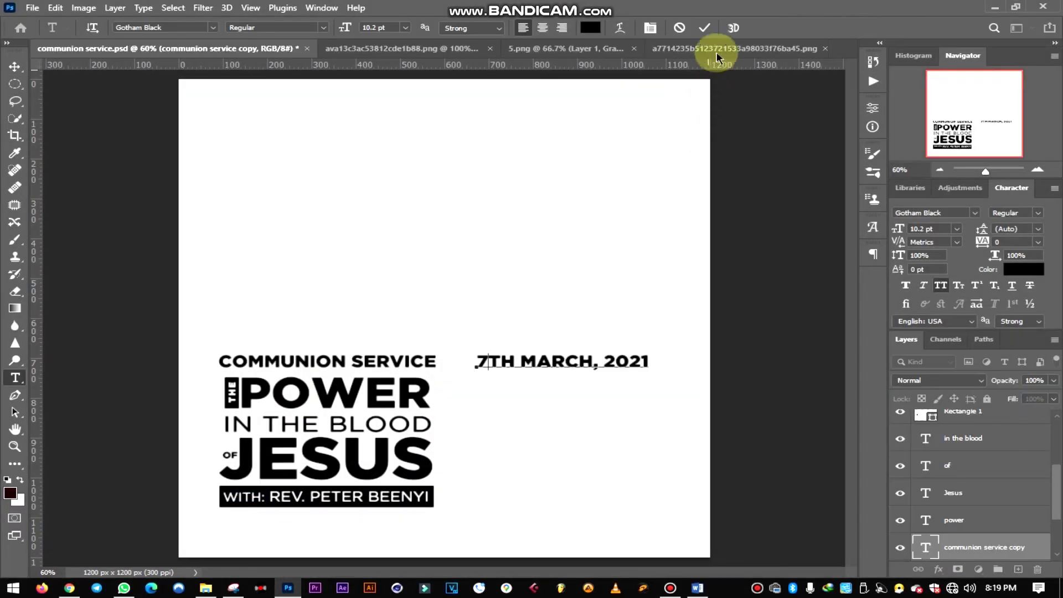
pyautogui.click(705, 28)
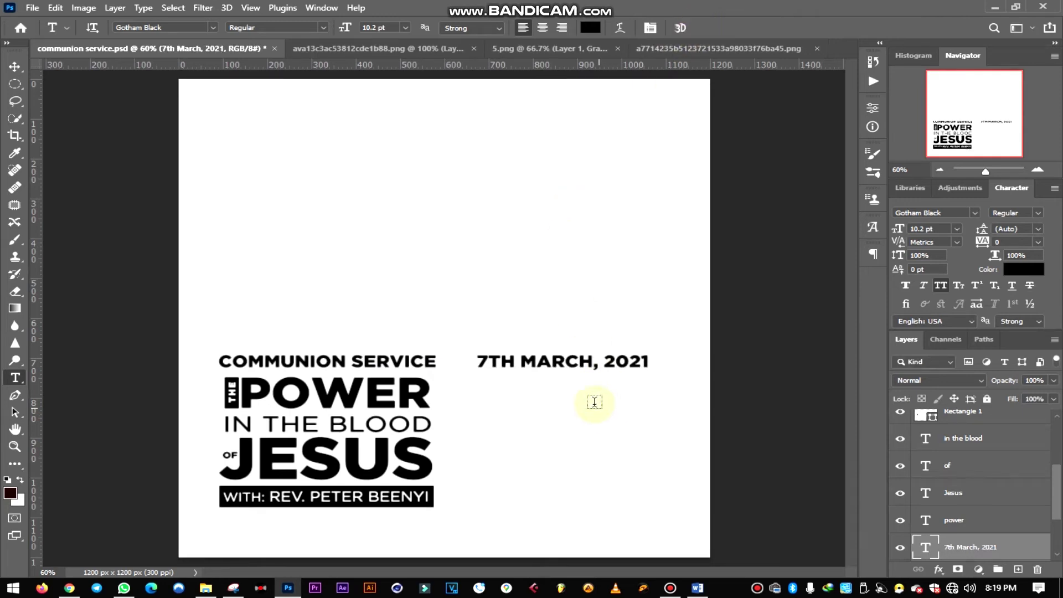
pyautogui.click(15, 66)
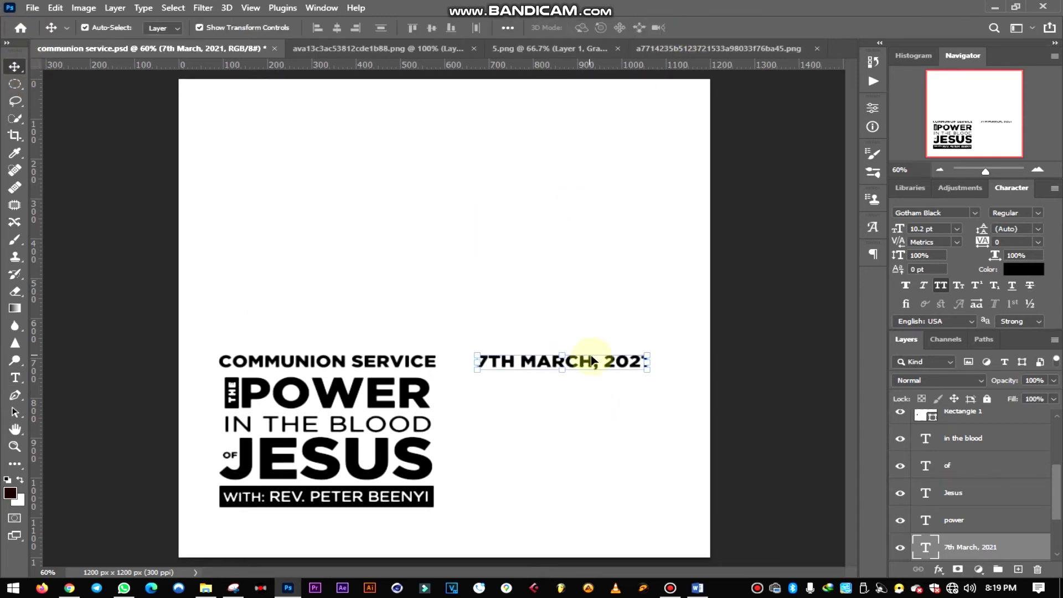
# - Duplicate the date line just below the original and select all of the copy's text
pyautogui.moveTo(585, 361); pyautogui.dragTo(593, 391)
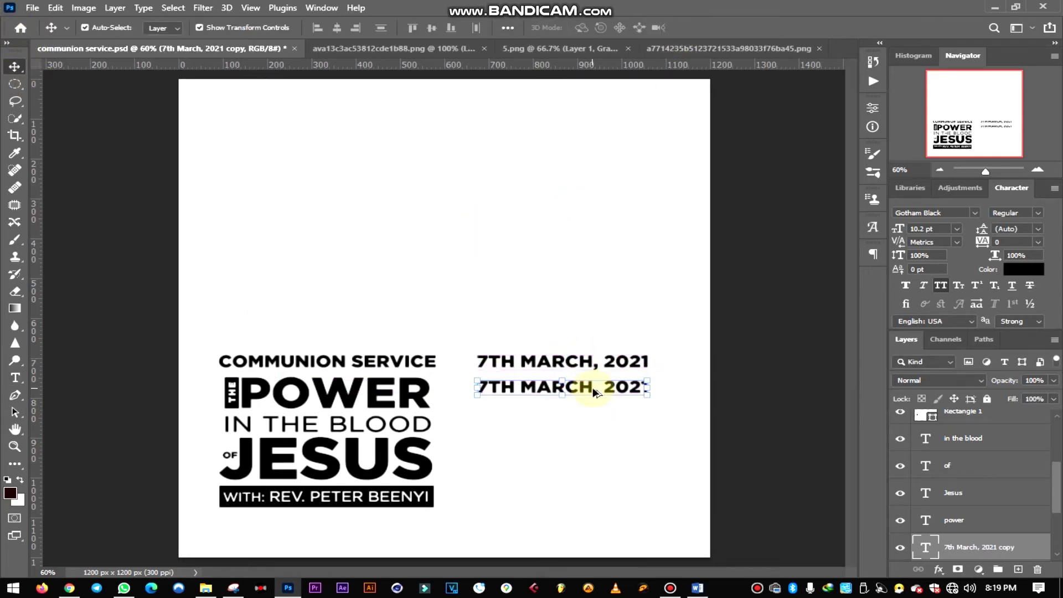
pyautogui.press('t')
pyautogui.moveTo(649, 387); pyautogui.dragTo(388, 390)
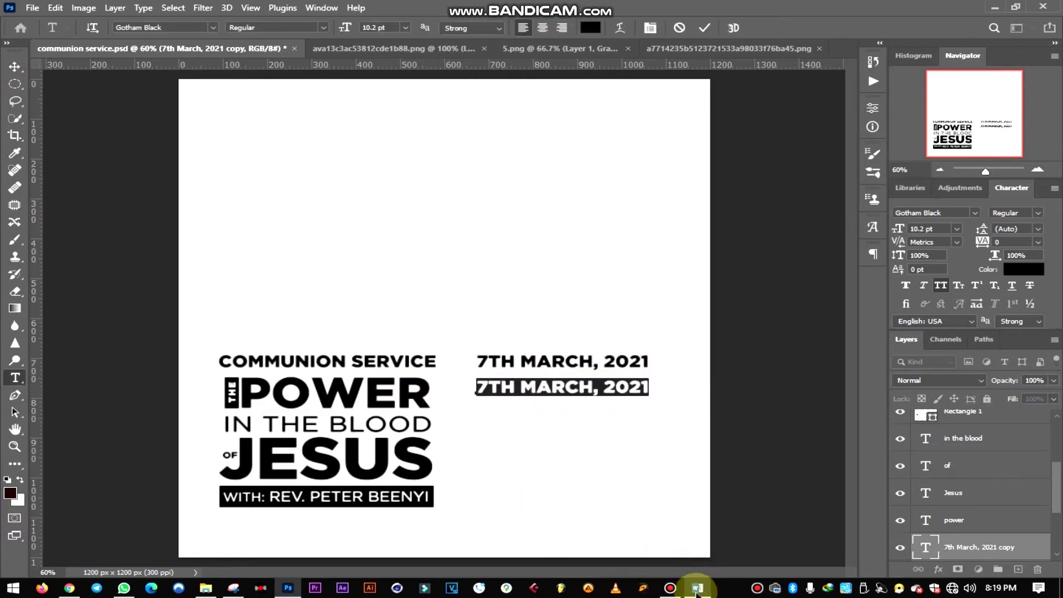
pyautogui.click(698, 589)
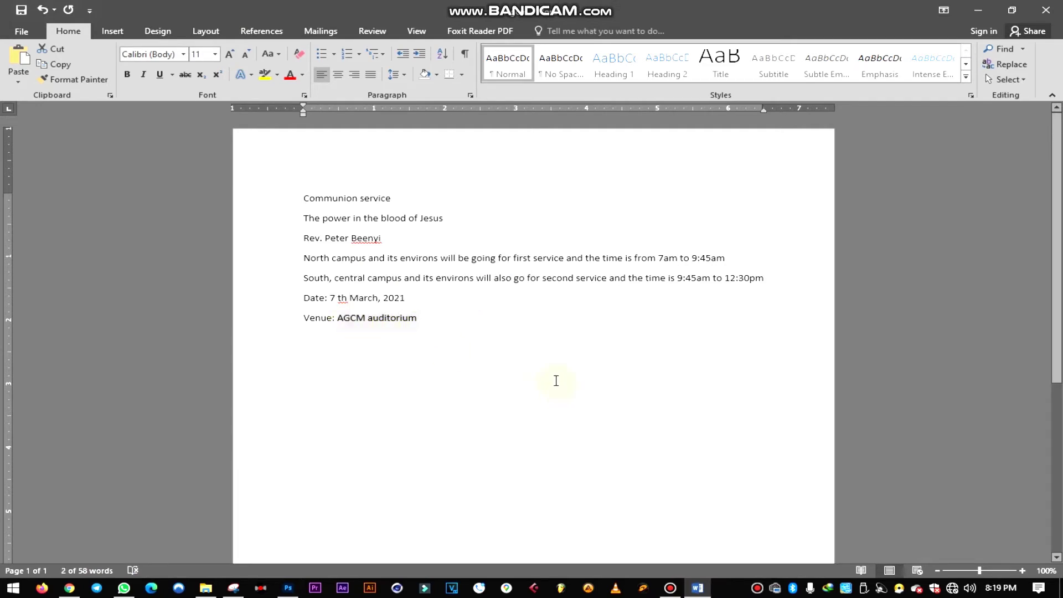
# - Paste the AGCM AUDITORIUM venue over the duplicated date text in Photoshop
pyautogui.click(288, 588)
pyautogui.write('AGCM AUDITORIUM')
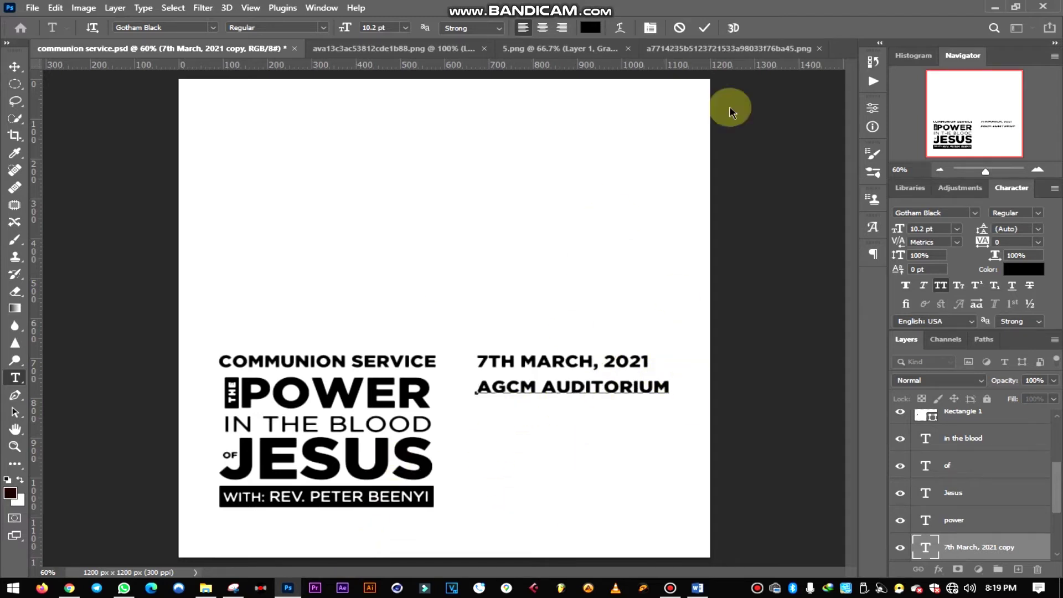
# - Commit the venue text and lower the date line slightly toward it
pyautogui.click(705, 28)
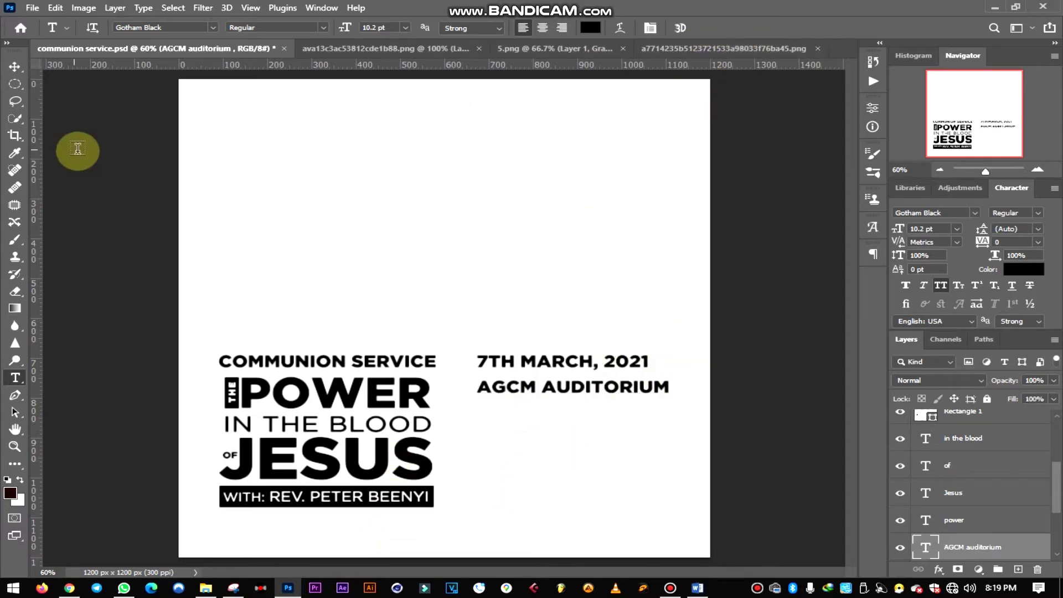
pyautogui.click(15, 69)
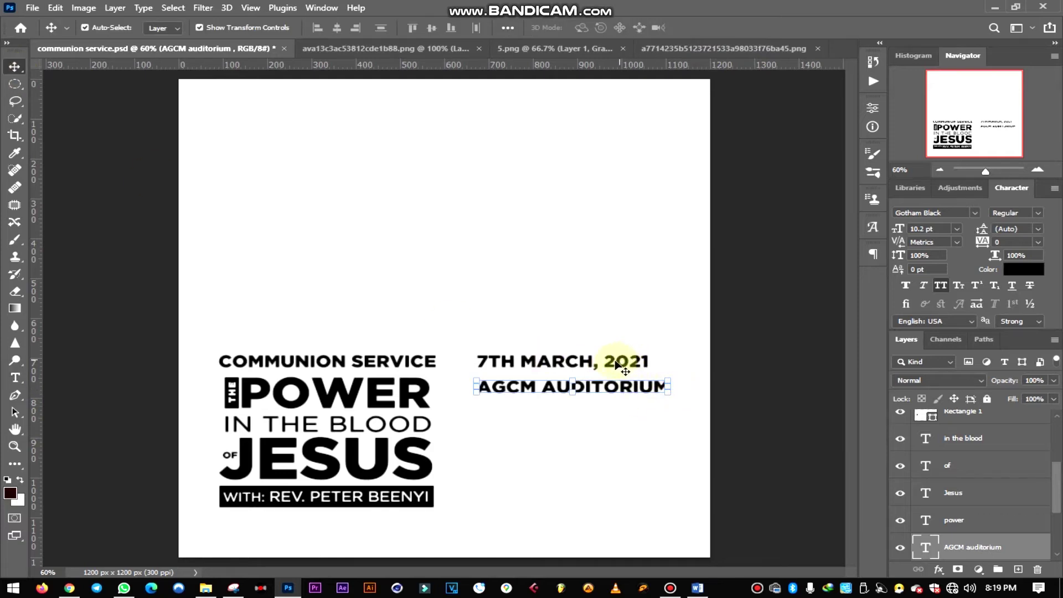
pyautogui.moveTo(629, 364); pyautogui.dragTo(671, 357)
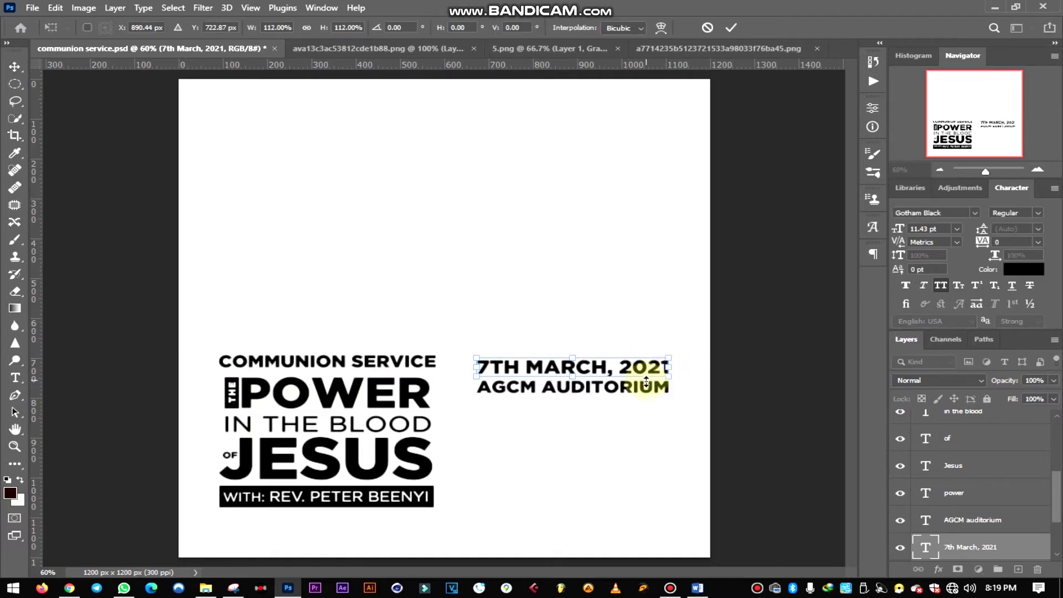
pyautogui.click(730, 25)
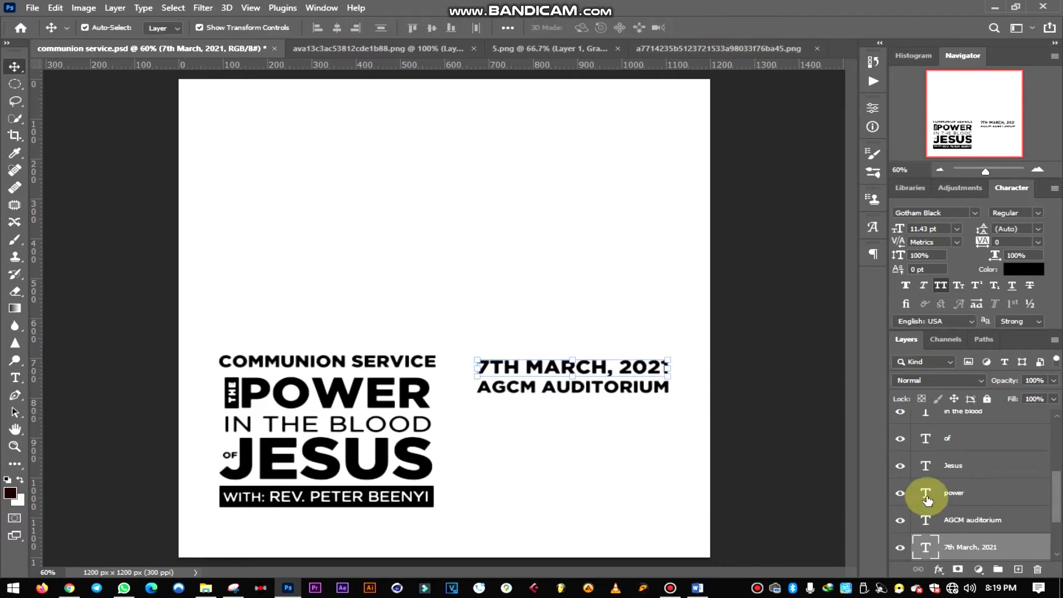
# - Scale the date and venue lines together to about 91% beside the heading
pyautogui.keyDown('ctrl'); pyautogui.click(919, 514); pyautogui.keyUp('ctrl')
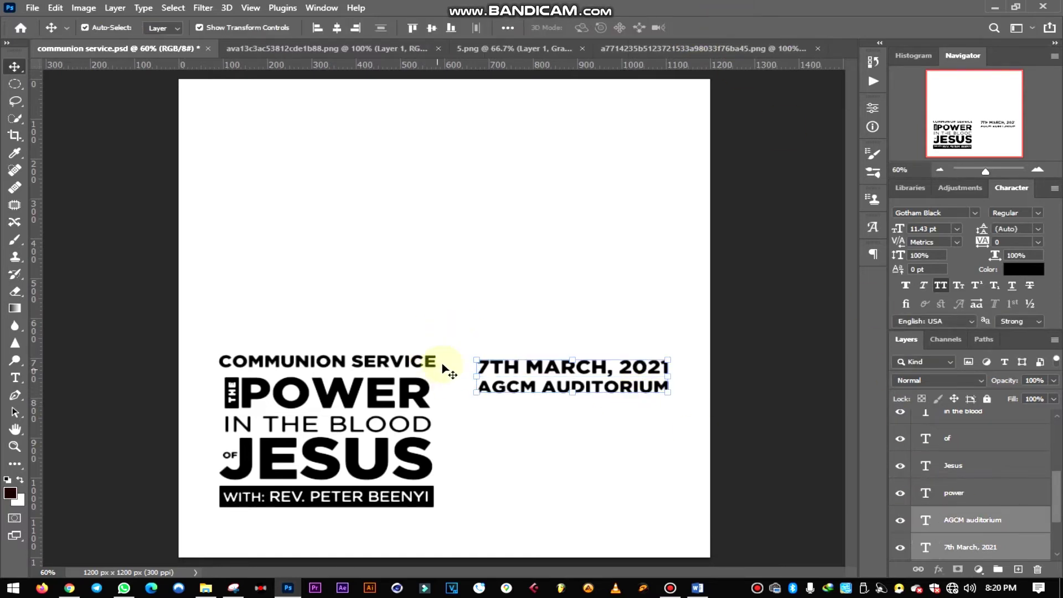
pyautogui.moveTo(475, 359); pyautogui.dragTo(496, 361)
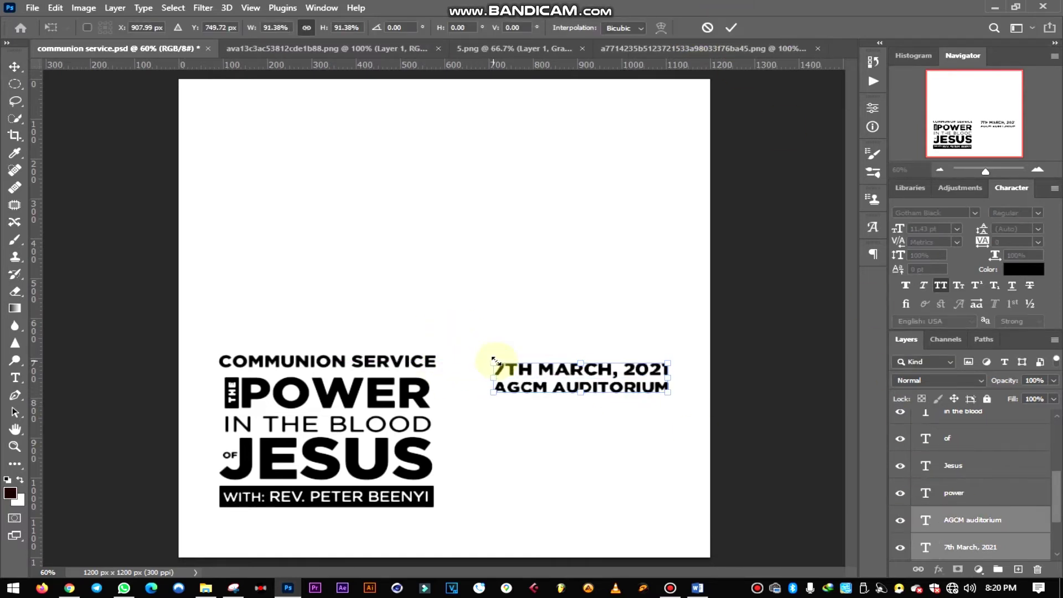
pyautogui.click(731, 28)
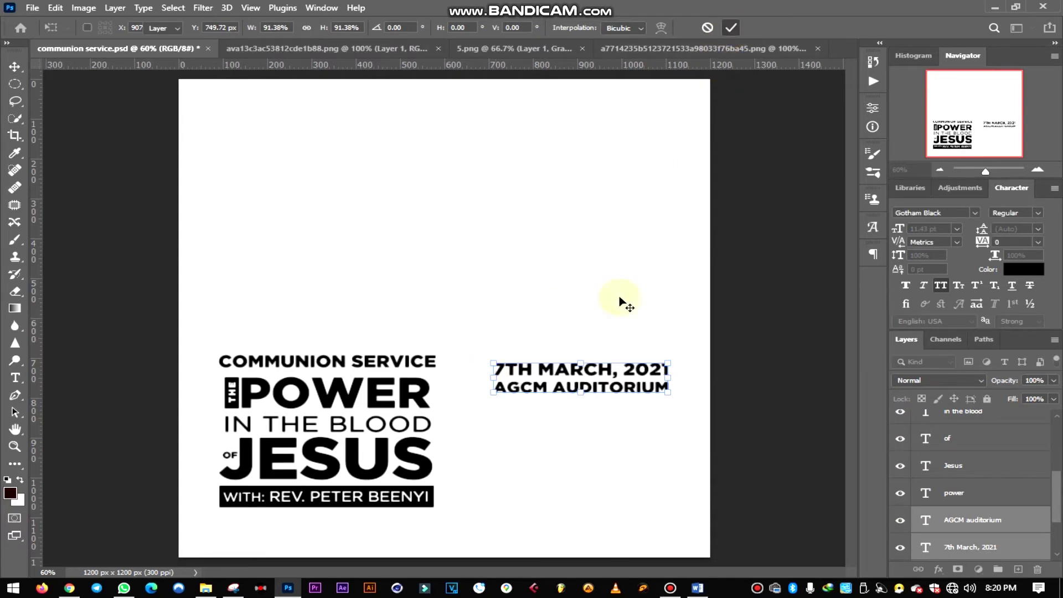
pyautogui.click(772, 348)
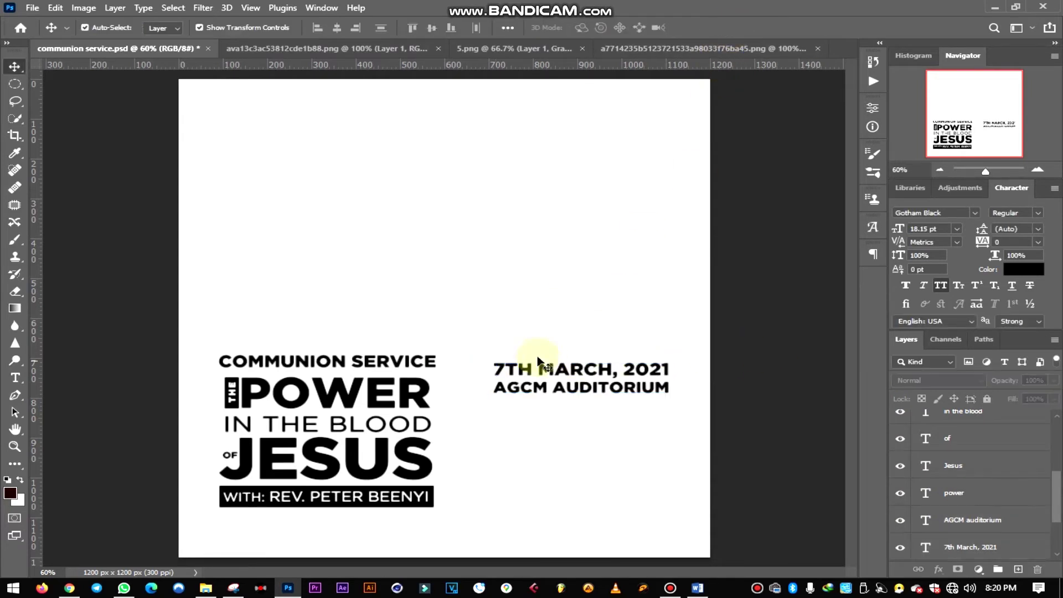
# - Bring the calendar icon into the poster, shrink it, and place it beside the 7TH MARCH date
pyautogui.click(349, 49)
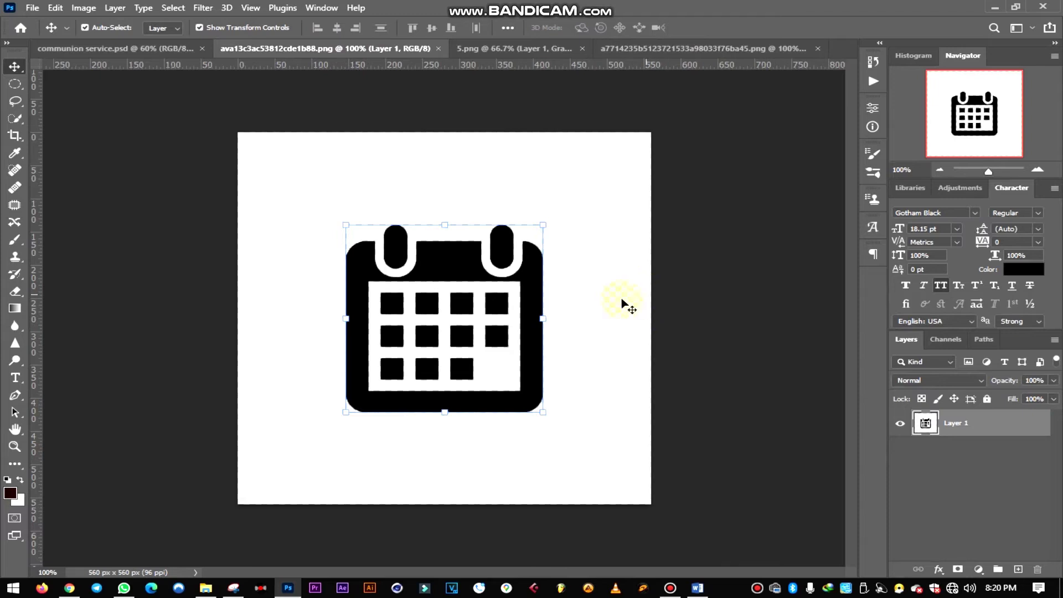
pyautogui.click(662, 295)
pyautogui.click(459, 275)
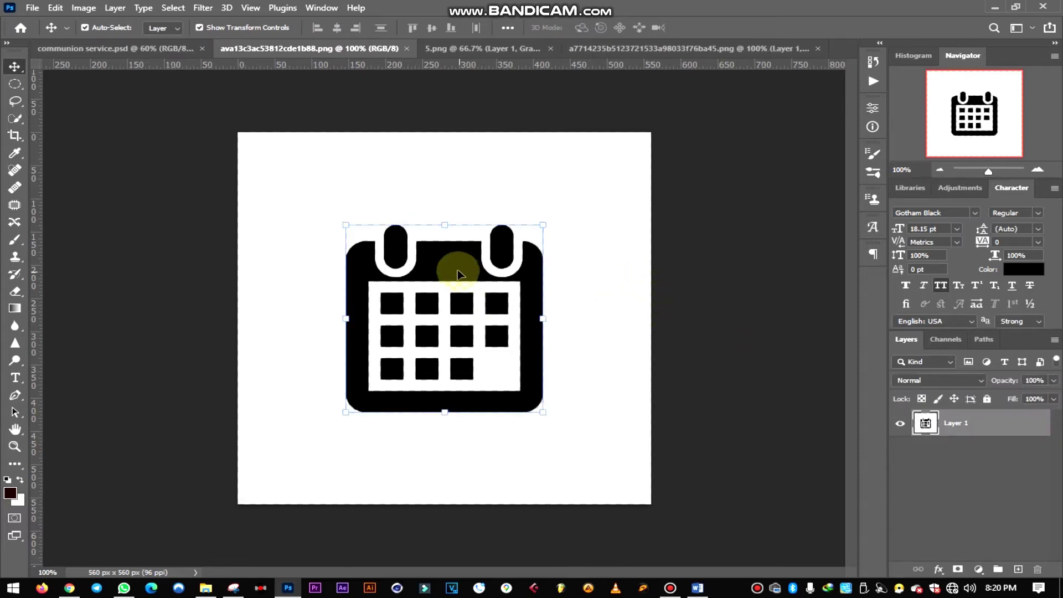
pyautogui.moveTo(444, 266); pyautogui.dragTo(498, 310)
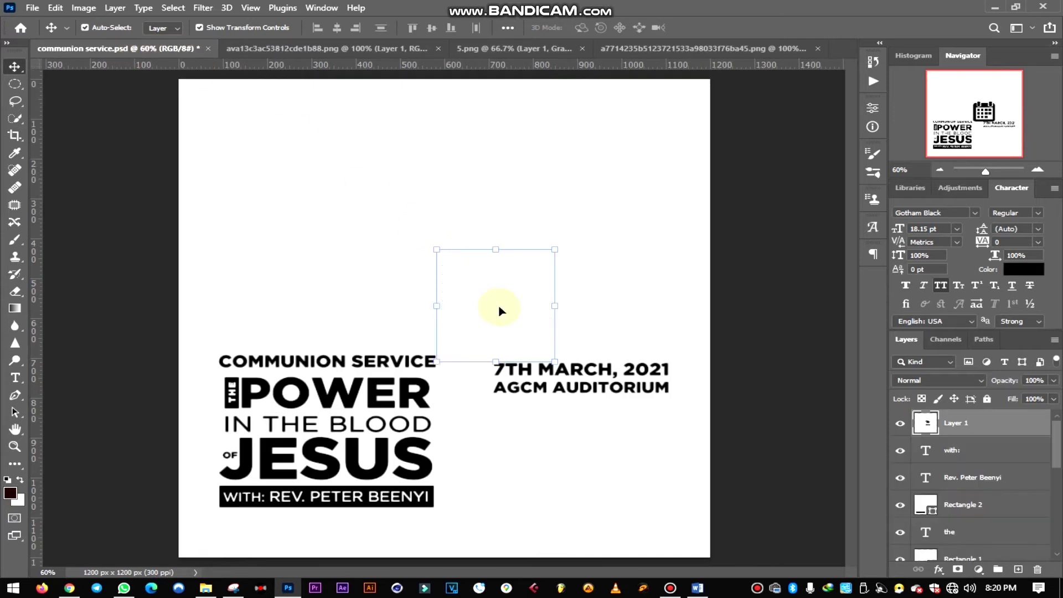
pyautogui.moveTo(554, 247); pyautogui.dragTo(450, 339)
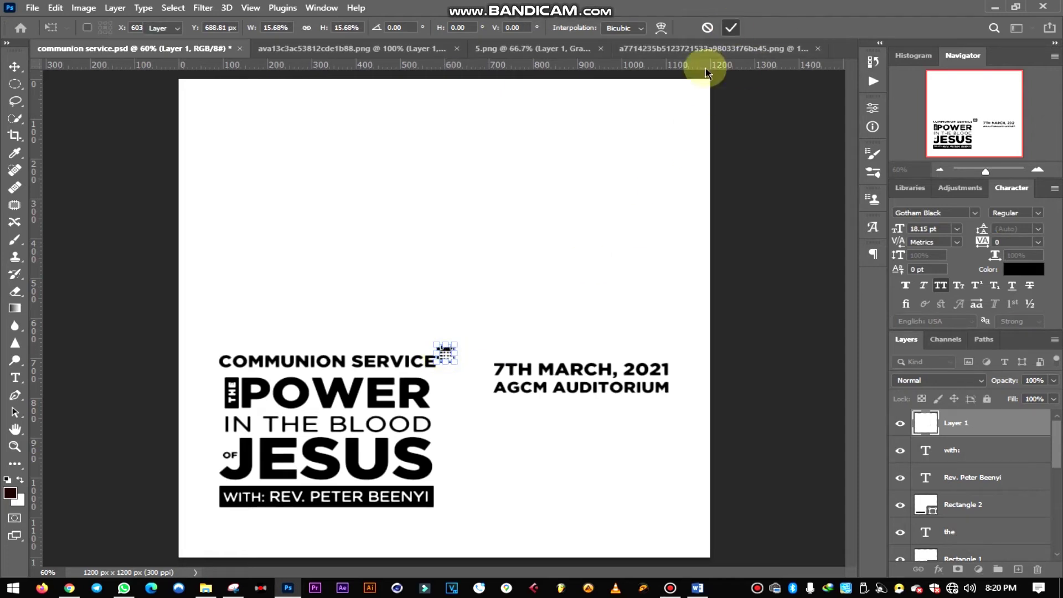
pyautogui.click(731, 27)
pyautogui.scroll(5, 441, 370)
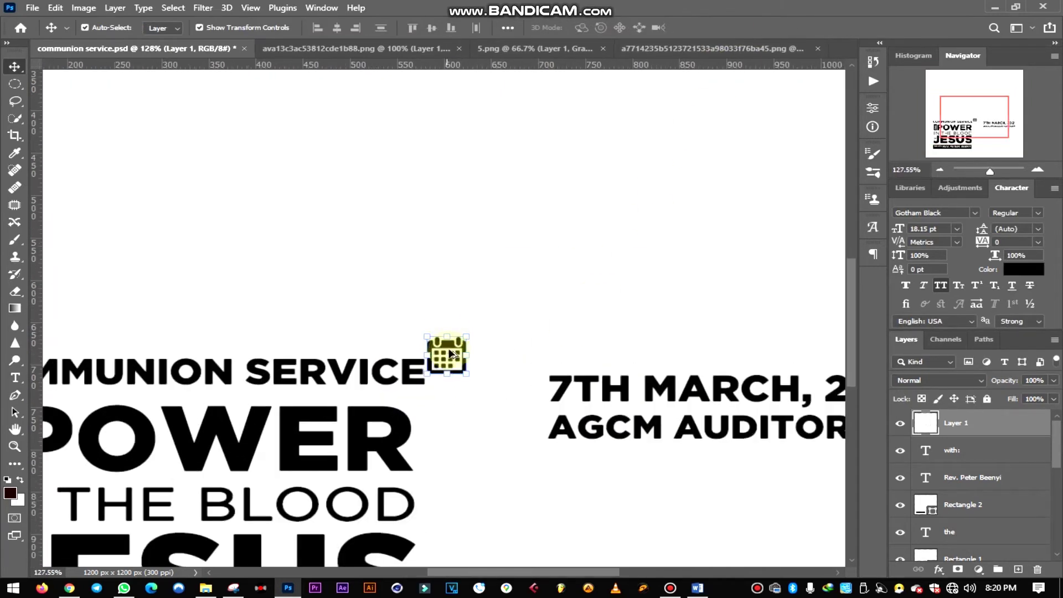
pyautogui.moveTo(442, 348); pyautogui.dragTo(516, 380)
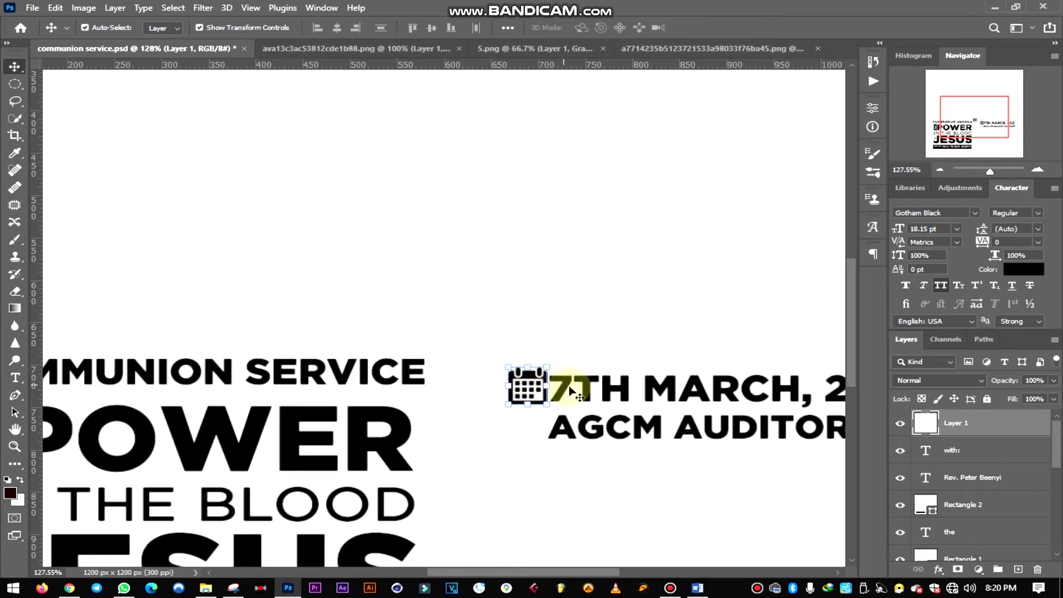
# - Align the date vertically with the calendar icon and move the AGCM venue line slightly down
pyautogui.moveTo(628, 401); pyautogui.dragTo(629, 394)
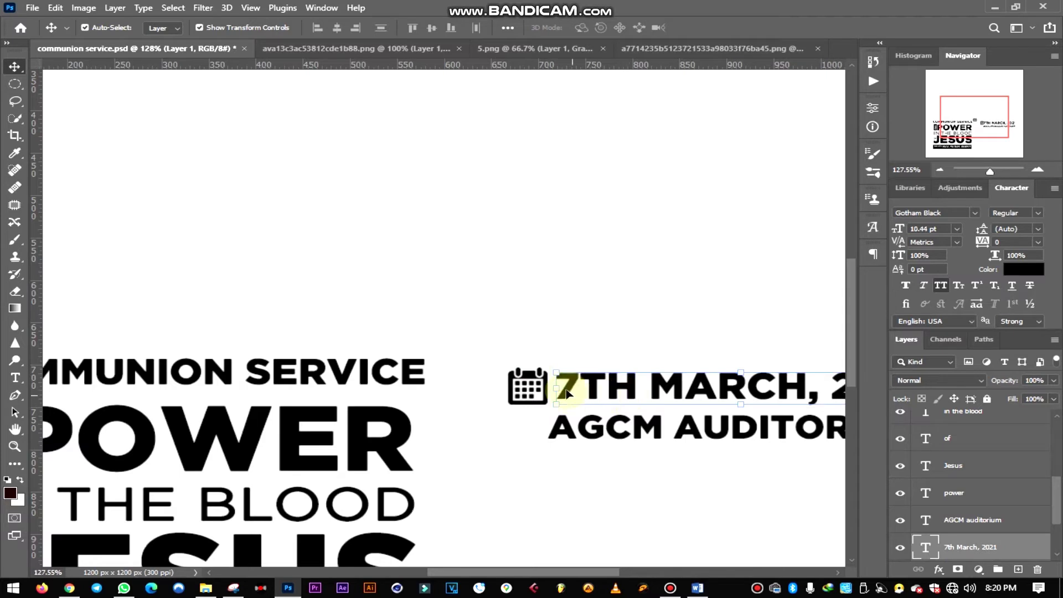
pyautogui.keyDown('shift'); pyautogui.click(526, 382); pyautogui.keyUp('shift')
pyautogui.click(432, 28)
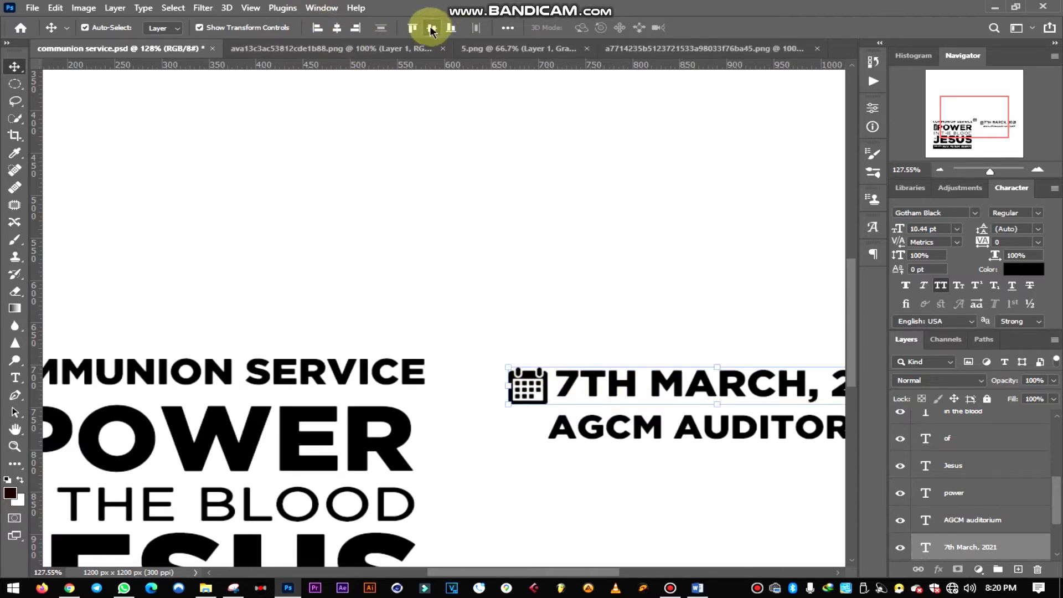
pyautogui.click(529, 446)
pyautogui.moveTo(596, 436); pyautogui.dragTo(594, 453)
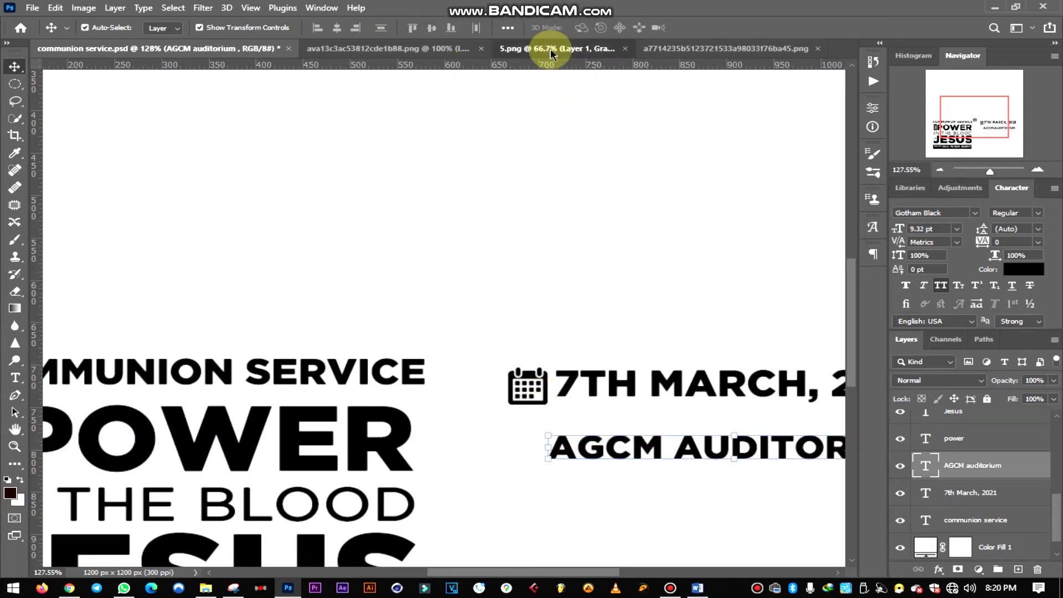
# - Bring the location pin into the poster, shrink it to icon size, and place it beside AGCM AUDITORIUM
pyautogui.click(537, 53)
pyautogui.moveTo(495, 305); pyautogui.dragTo(443, 308)
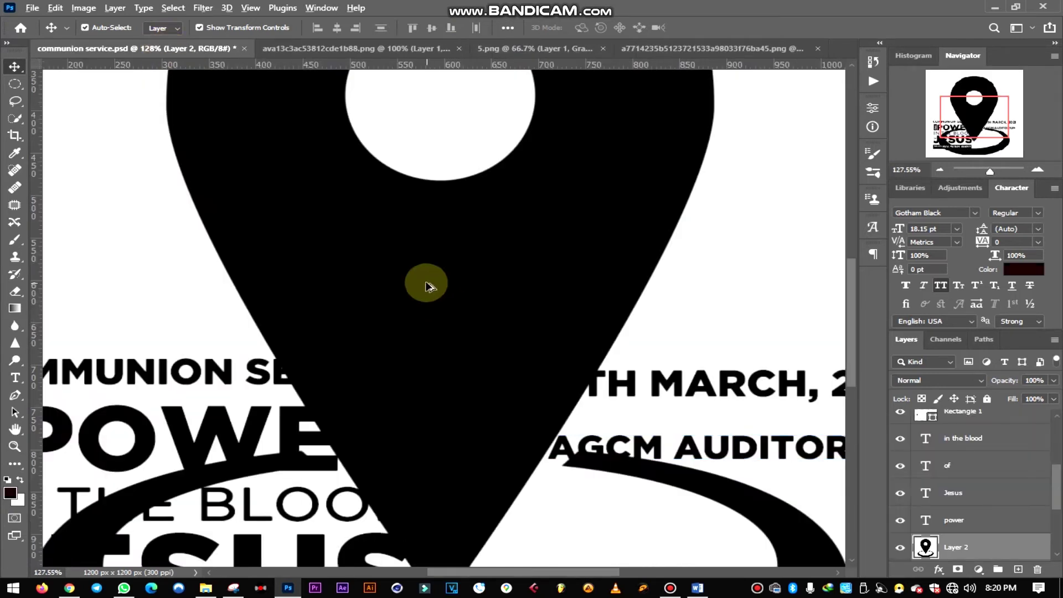
pyautogui.scroll(-6, 427, 285)
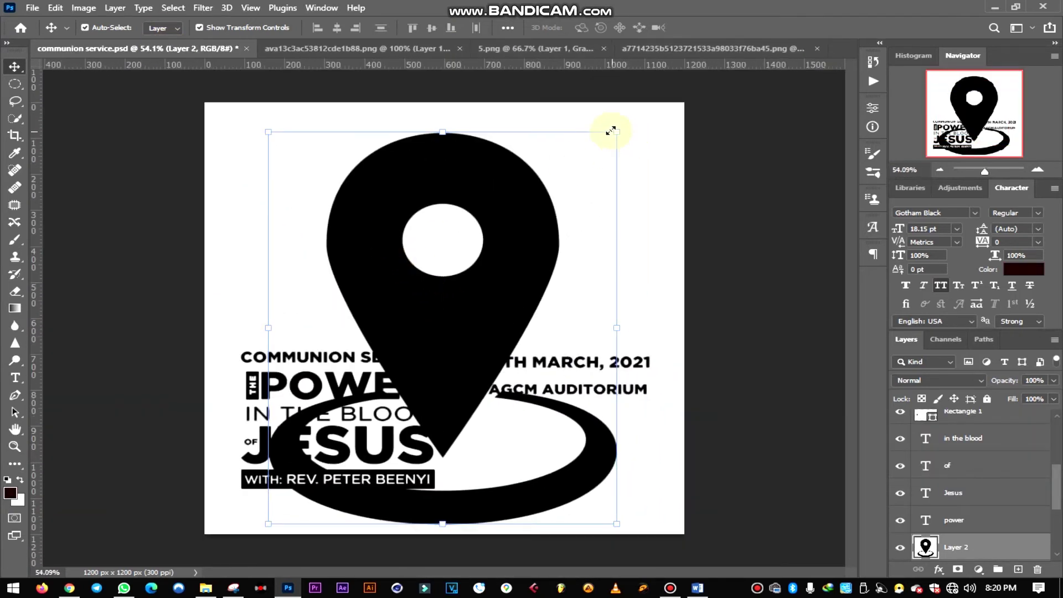
pyautogui.moveTo(621, 131); pyautogui.dragTo(472, 317)
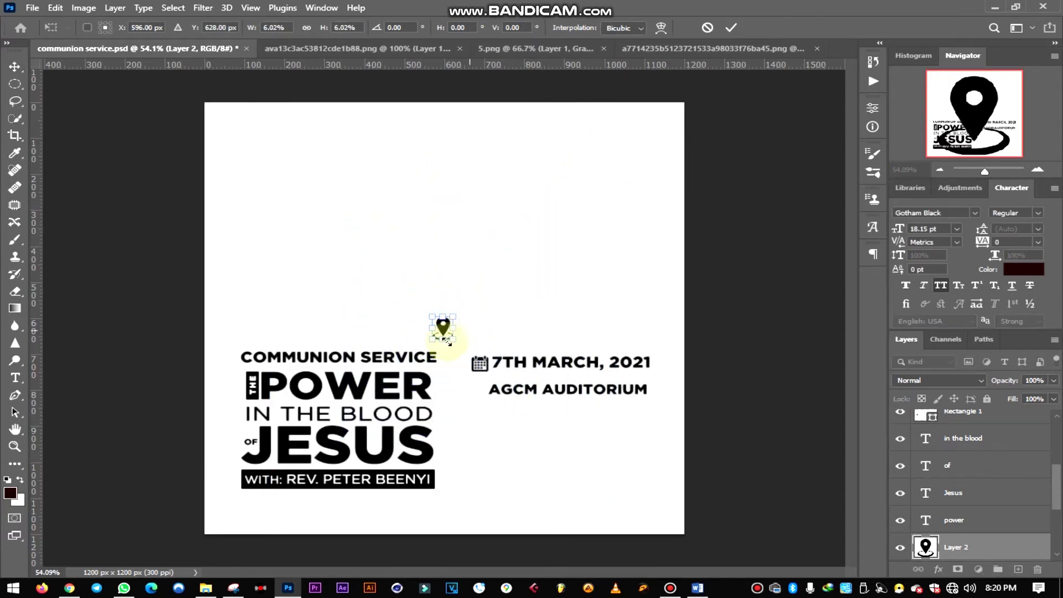
pyautogui.scroll(1, 441, 339)
pyautogui.scroll(4, 442, 340)
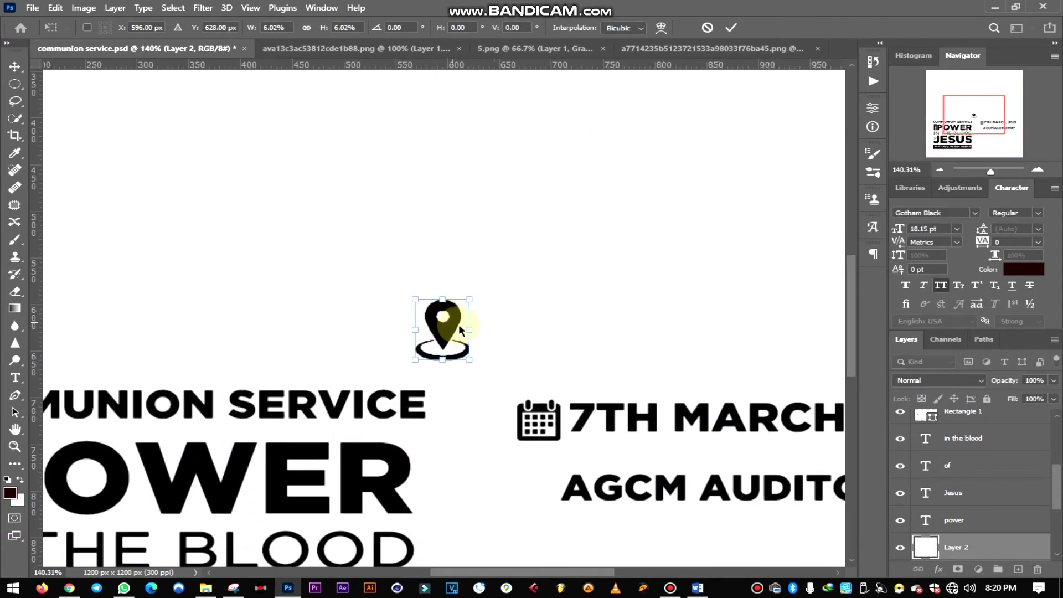
pyautogui.moveTo(445, 336); pyautogui.dragTo(536, 494)
pyautogui.moveTo(561, 457)
pyautogui.mouseDown()
pyautogui.moveTo(535, 499)
pyautogui.moveTo(569, 459)
pyautogui.moveTo(563, 469)
pyautogui.mouseUp()
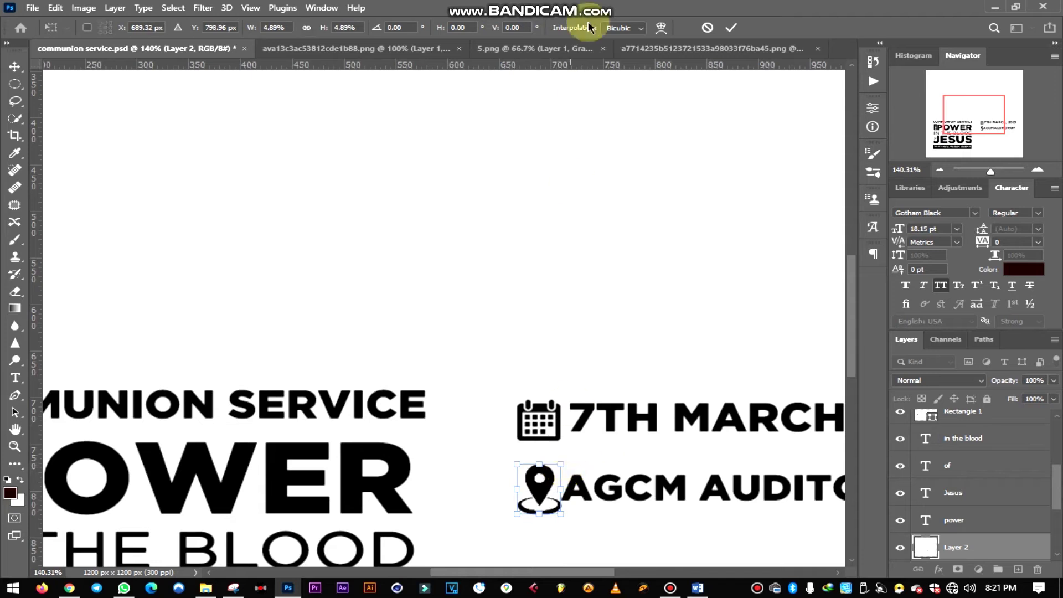
pyautogui.press('Return')
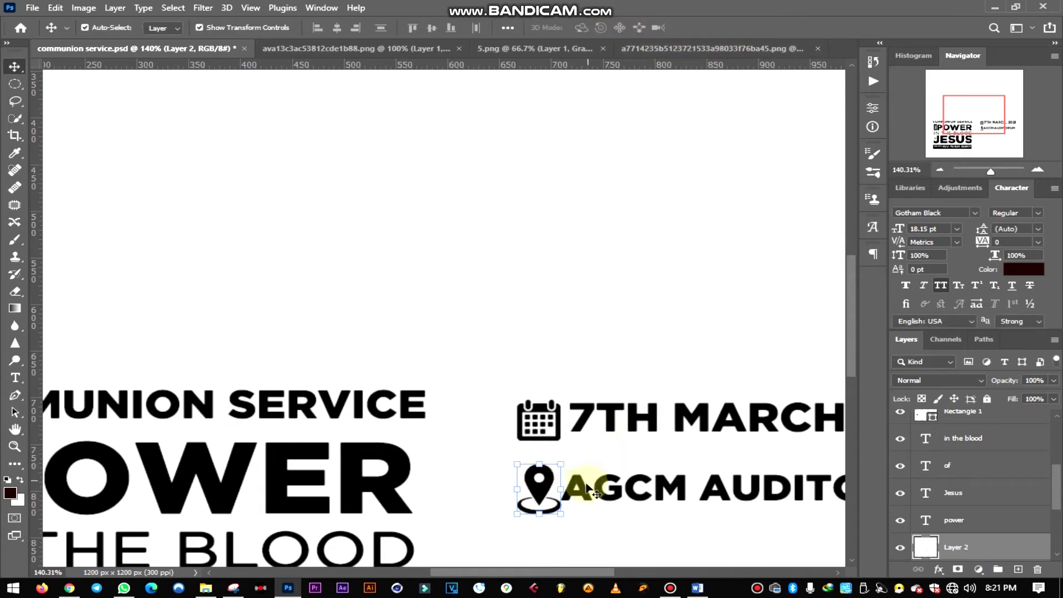
# - Shift the venue text right so it clears the pin
pyautogui.moveTo(588, 490); pyautogui.dragTo(592, 489)
pyautogui.scroll(-2, 541, 443)
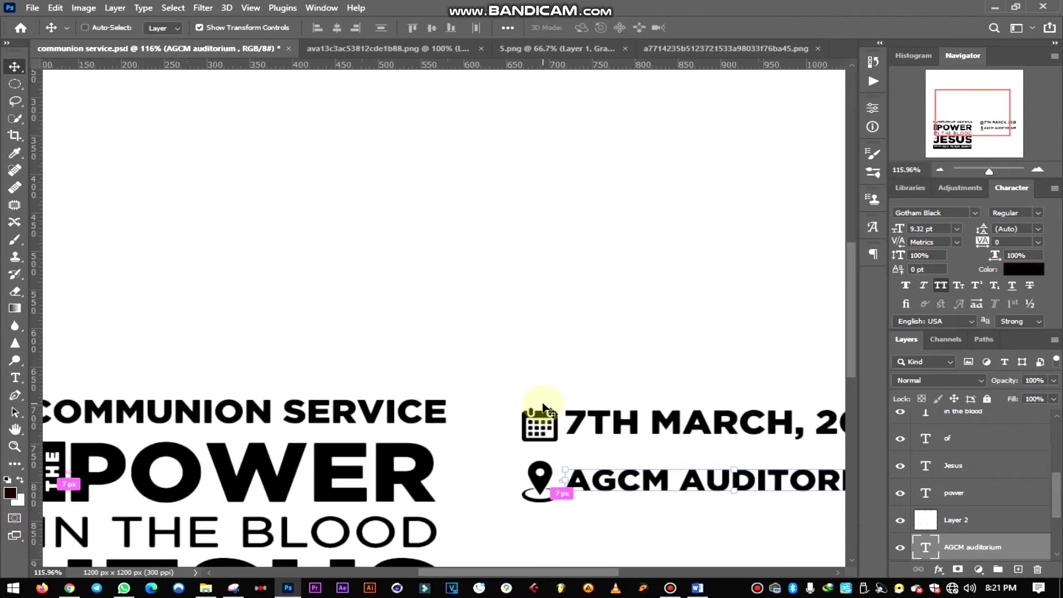
pyautogui.scroll(-3, 542, 409)
pyautogui.keyDown('ctrl'); pyautogui.click(736, 301); pyautogui.keyUp('ctrl')
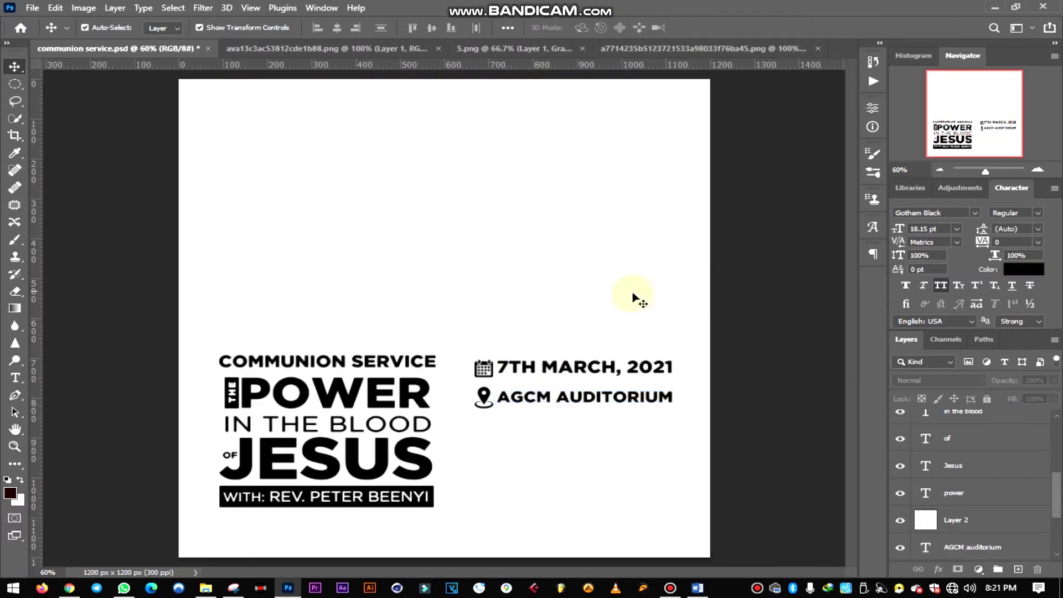
# - Move the pin and venue line up, closer under the date
pyautogui.click(483, 400)
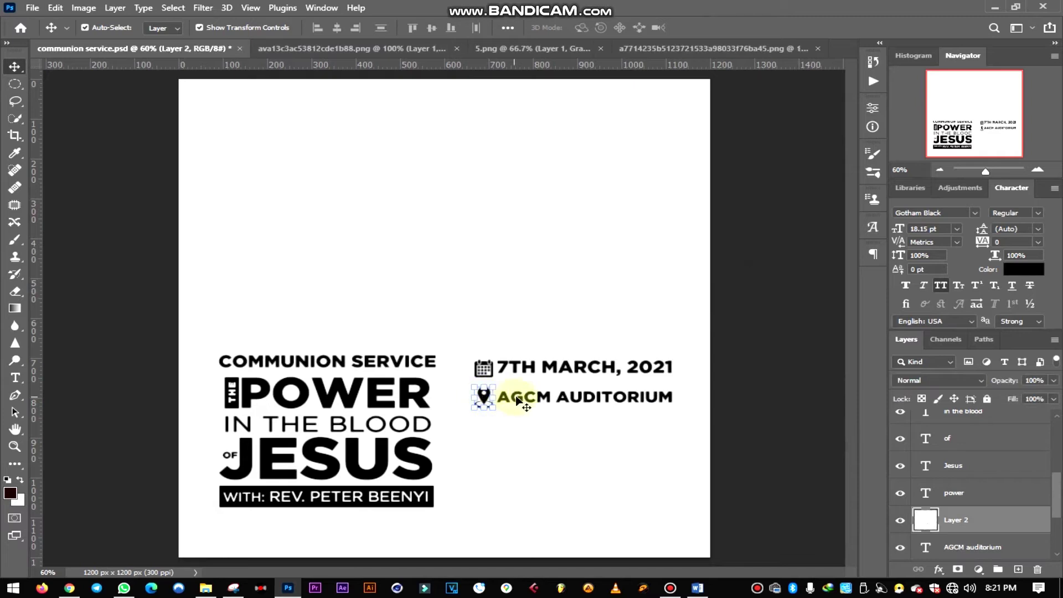
pyautogui.keyDown('shift'); pyautogui.click(517, 398); pyautogui.keyUp('shift')
pyautogui.press('Up')
pyautogui.press('Up')
pyautogui.press('Up')
pyautogui.press('Up')
pyautogui.press('Up')
pyautogui.press('Up')
pyautogui.press('Up')
pyautogui.press('Up')
pyautogui.press('Up')
pyautogui.press('Up')
pyautogui.press('Up')
pyautogui.press('Up')
pyautogui.press('Up')
pyautogui.press('Up')
pyautogui.press('Up')
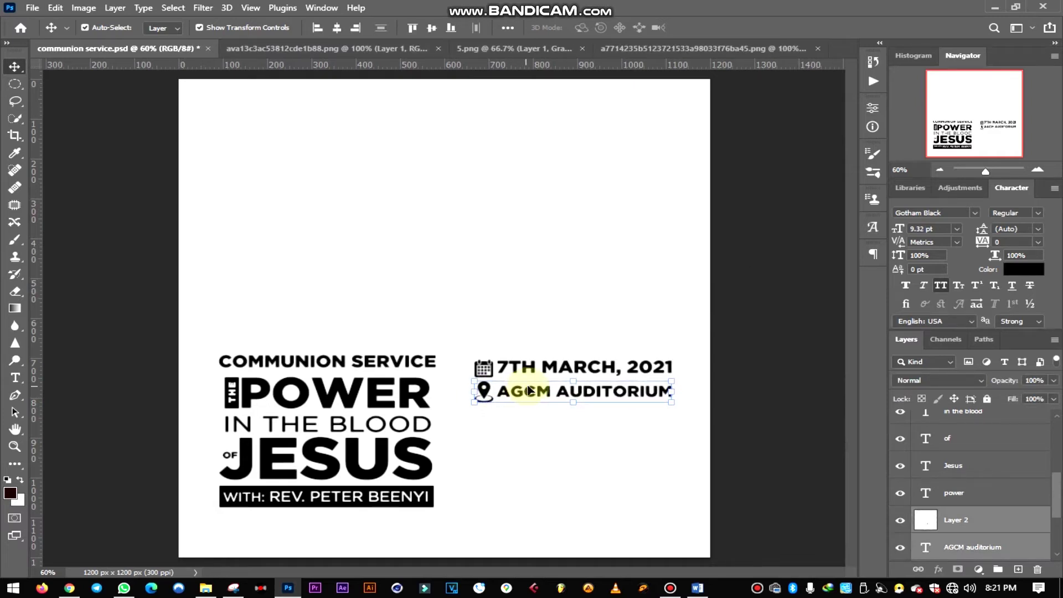
pyautogui.click(775, 311)
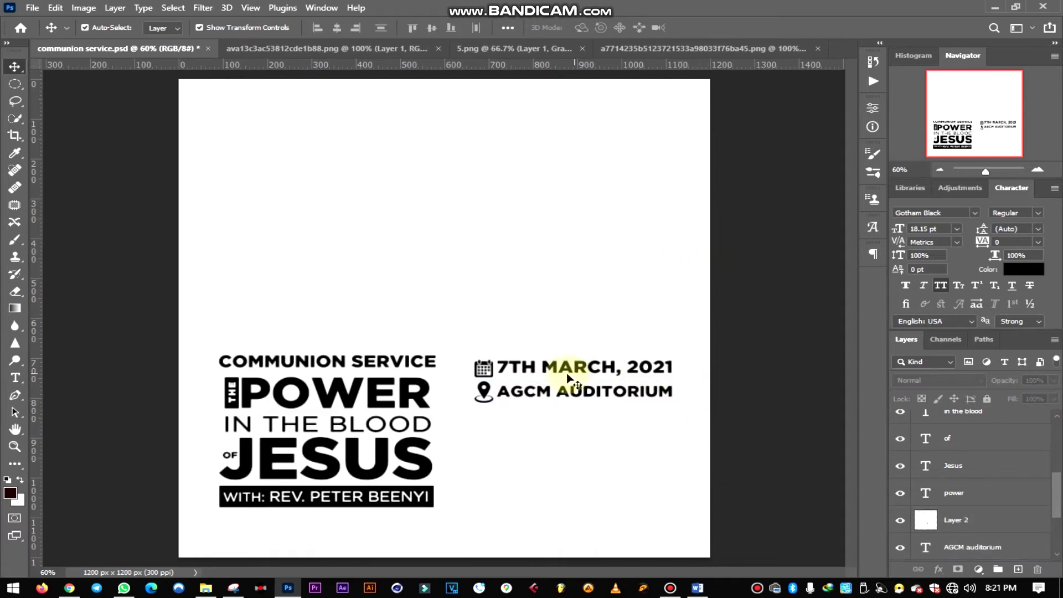
# - Nudge the whole date-and-venue block three steps left and save communion service.psd
pyautogui.click(490, 366)
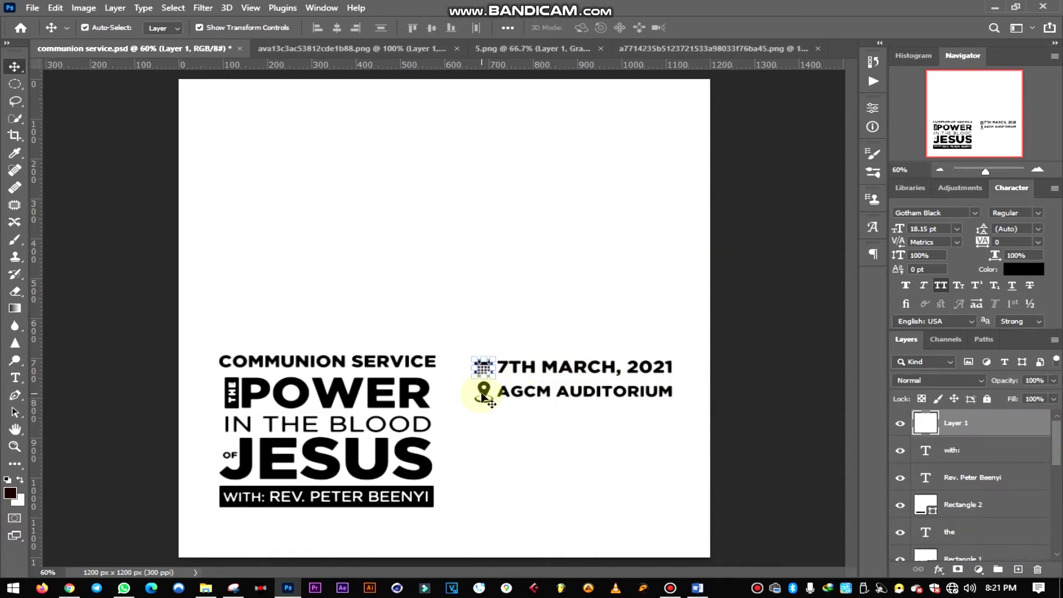
pyautogui.keyDown('shift'); pyautogui.click(483, 397); pyautogui.keyUp('shift')
pyautogui.keyDown('shift'); pyautogui.click(556, 384); pyautogui.keyUp('shift')
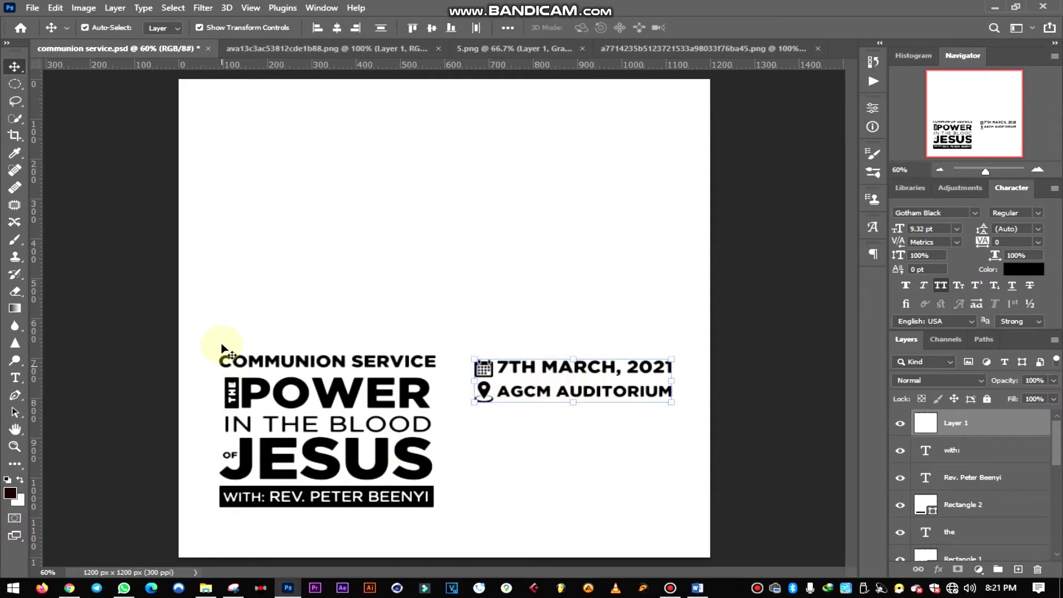
pyautogui.press('Left')
pyautogui.press('Left')
pyautogui.press('Left')
pyautogui.press('Left')
pyautogui.press('Left')
pyautogui.press('Left')
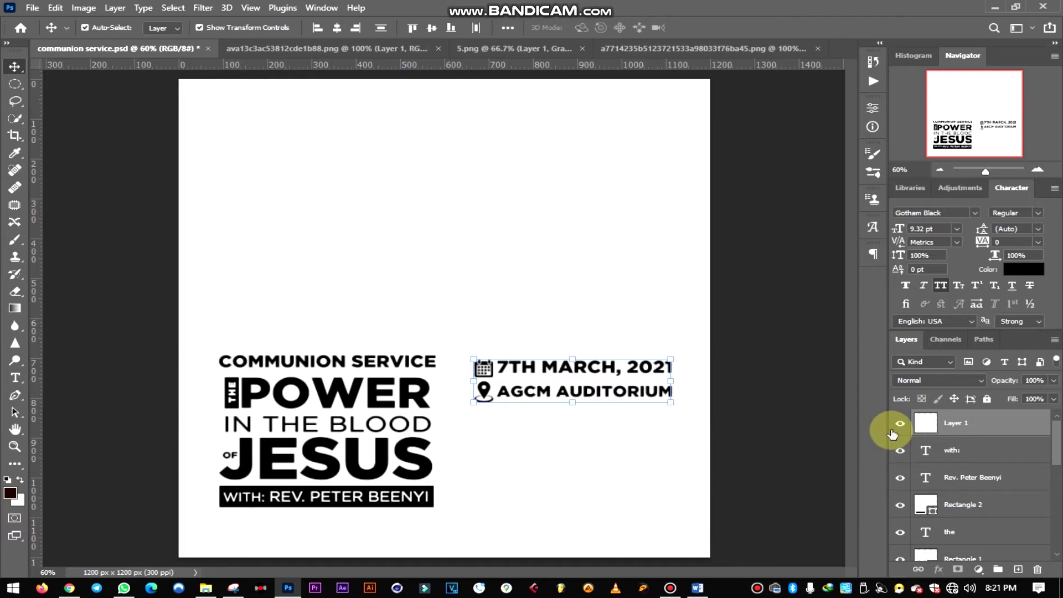
pyautogui.press('Left')
pyautogui.press('Left')
pyautogui.press('Left')
pyautogui.press('Left')
pyautogui.press('Left')
pyautogui.press('Left')
pyautogui.press('Left')
pyautogui.press('Left')
pyautogui.press('Left')
pyautogui.press('Left')
pyautogui.press('Left')
pyautogui.press('Left')
pyautogui.press('Left')
pyautogui.press('Left')
pyautogui.press('Left')
pyautogui.press('Left')
pyautogui.press('Left')
pyautogui.press('Left')
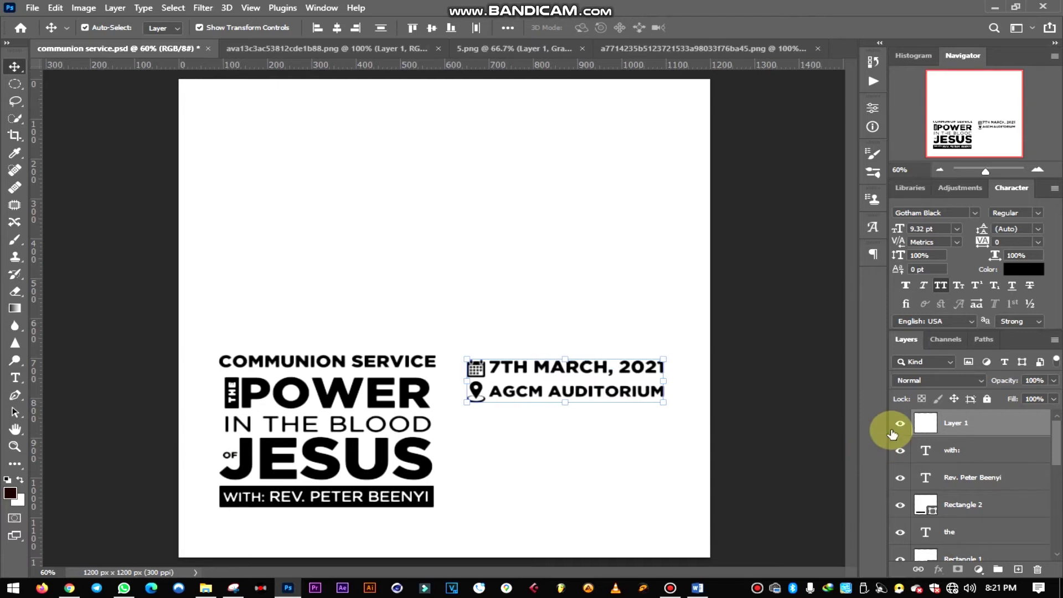
pyautogui.press('Left')
pyautogui.press('Left')
pyautogui.press('Left')
pyautogui.press('Left')
pyautogui.press('Left')
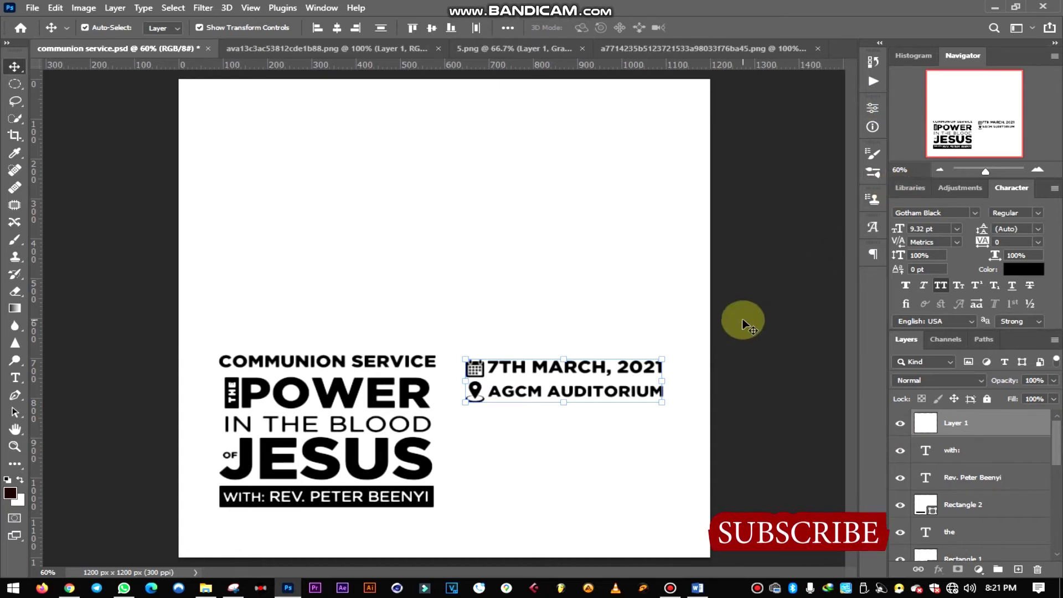
pyautogui.click(677, 473)
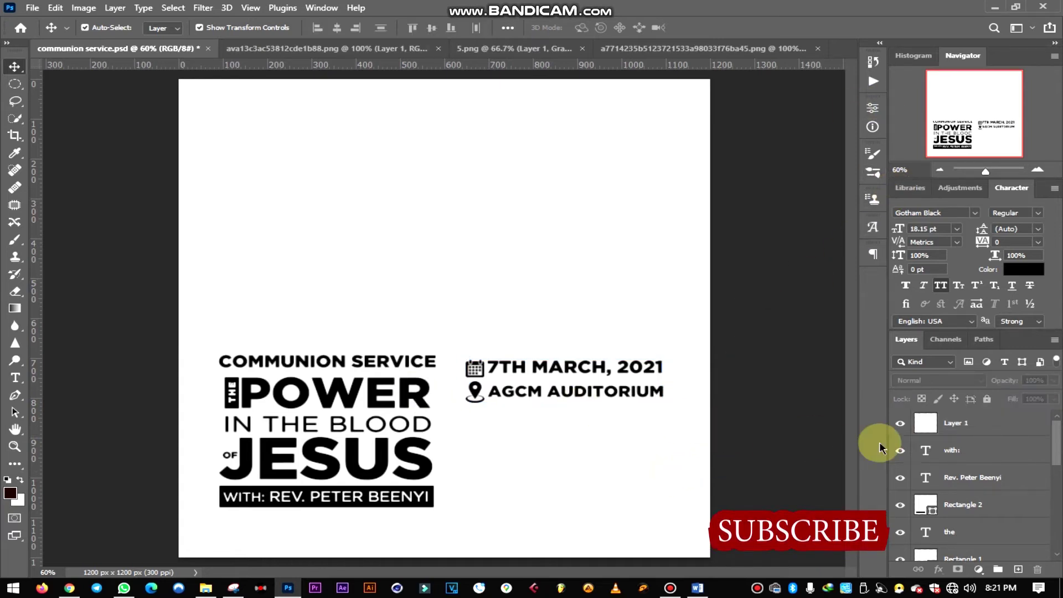
pyautogui.hotkey('ctrl', 's')
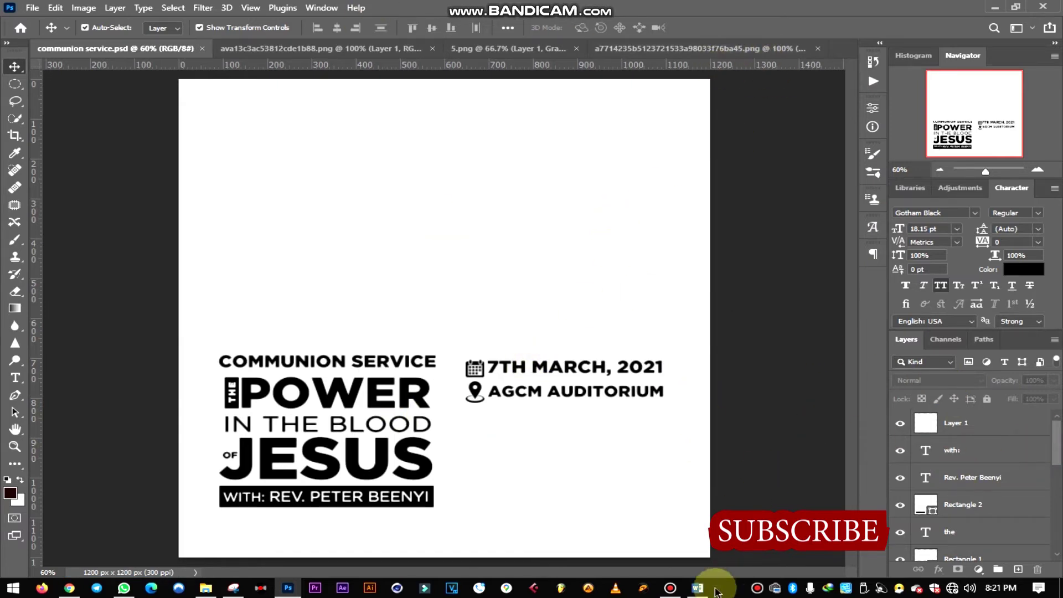
pyautogui.click(697, 587)
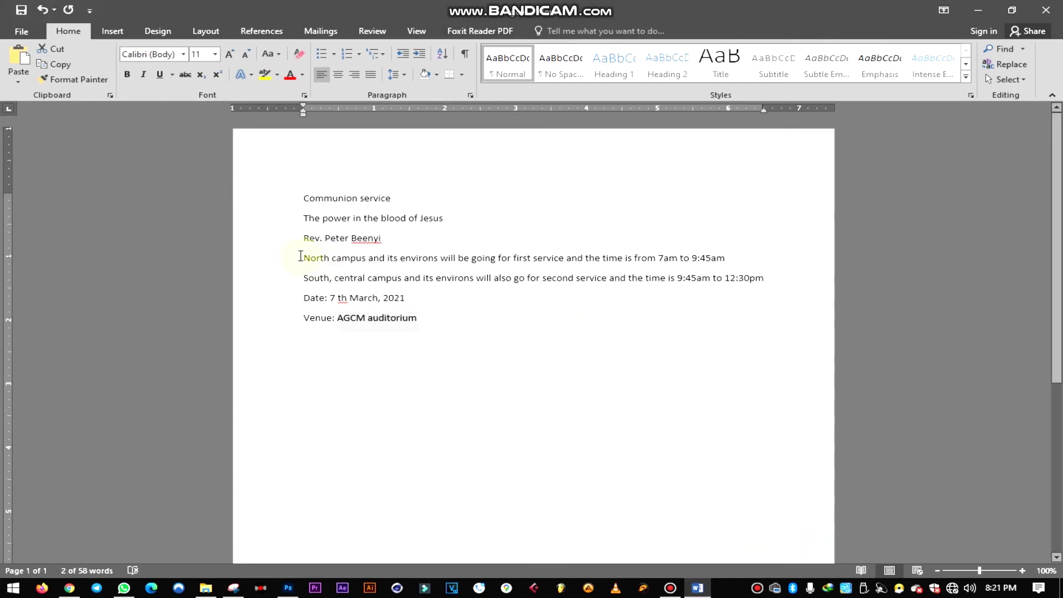
# - Select the North campus first-service line in the Word notes, then return to the Photoshop poster
pyautogui.moveTo(320, 259); pyautogui.dragTo(742, 273)
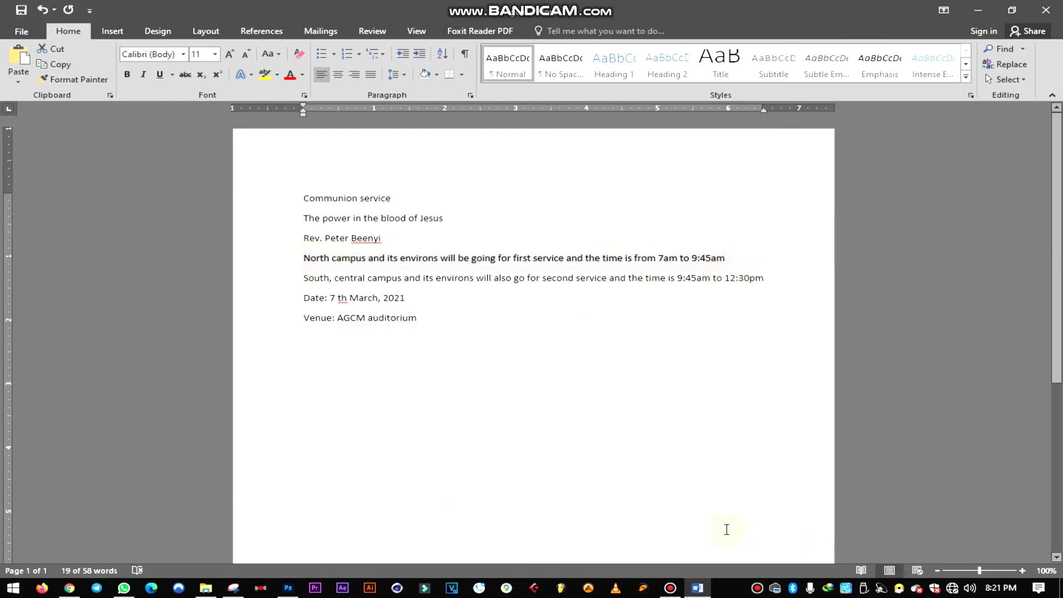
pyautogui.click(284, 590)
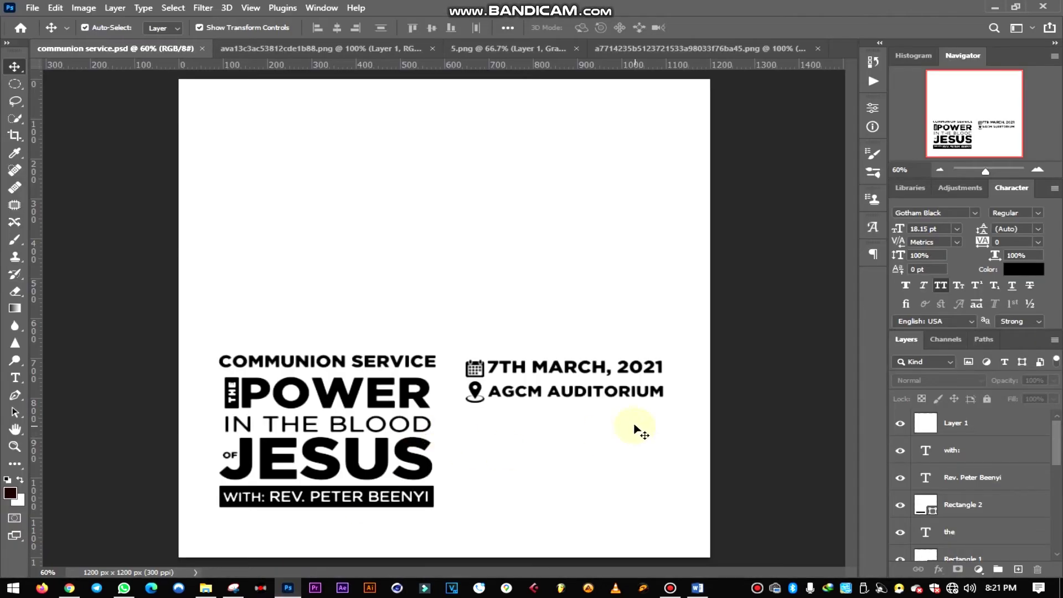
# - Duplicate the IN THE BLOOD text beside the venue line, then undo the duplicate
pyautogui.click(409, 427)
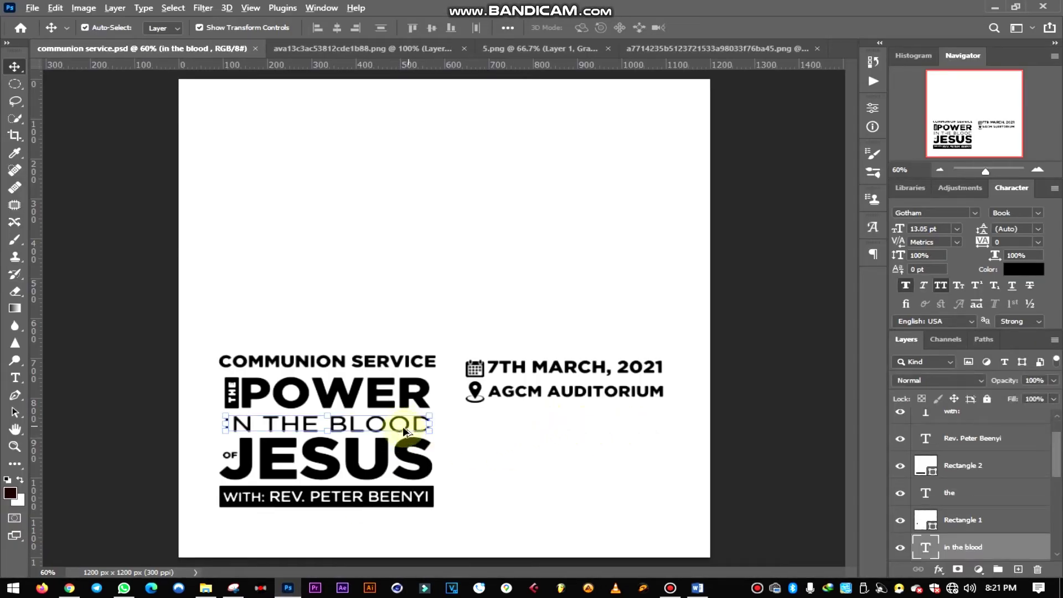
pyautogui.click(410, 431)
pyautogui.moveTo(410, 431); pyautogui.dragTo(652, 441)
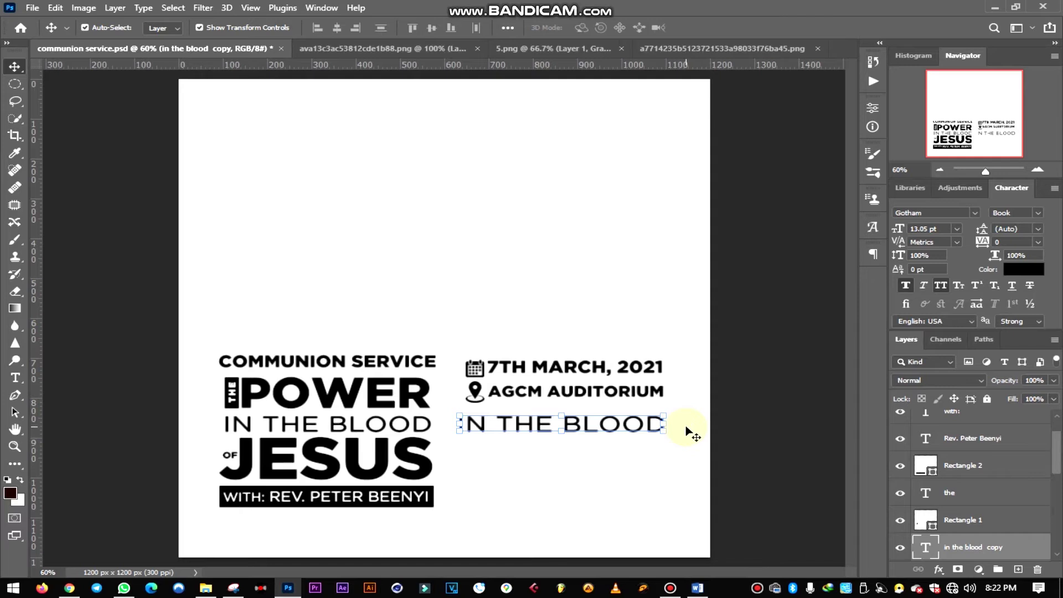
pyautogui.hotkey('ctrl', 'z')
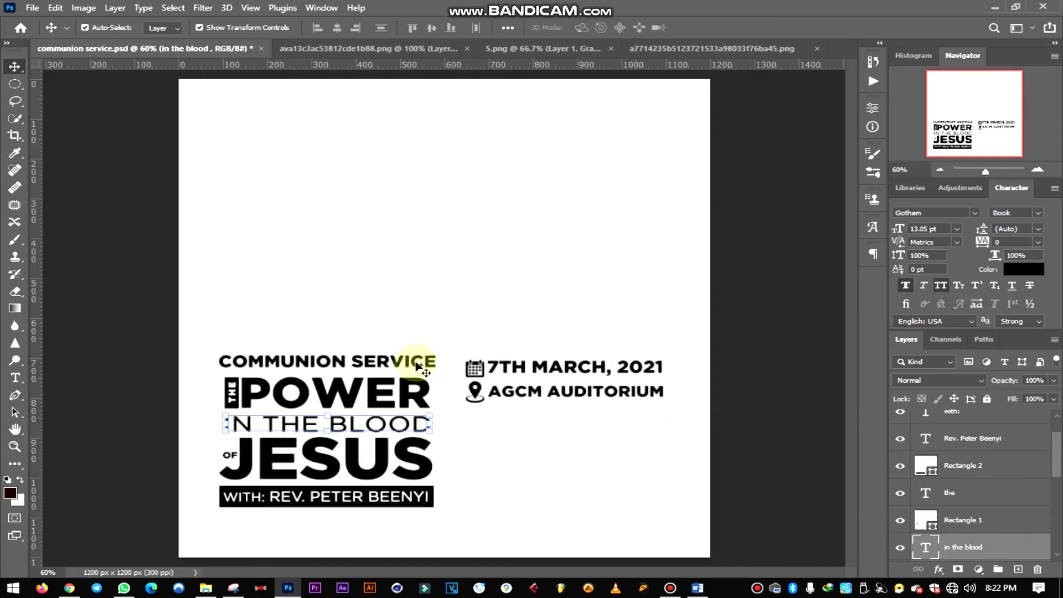
pyautogui.click(670, 457)
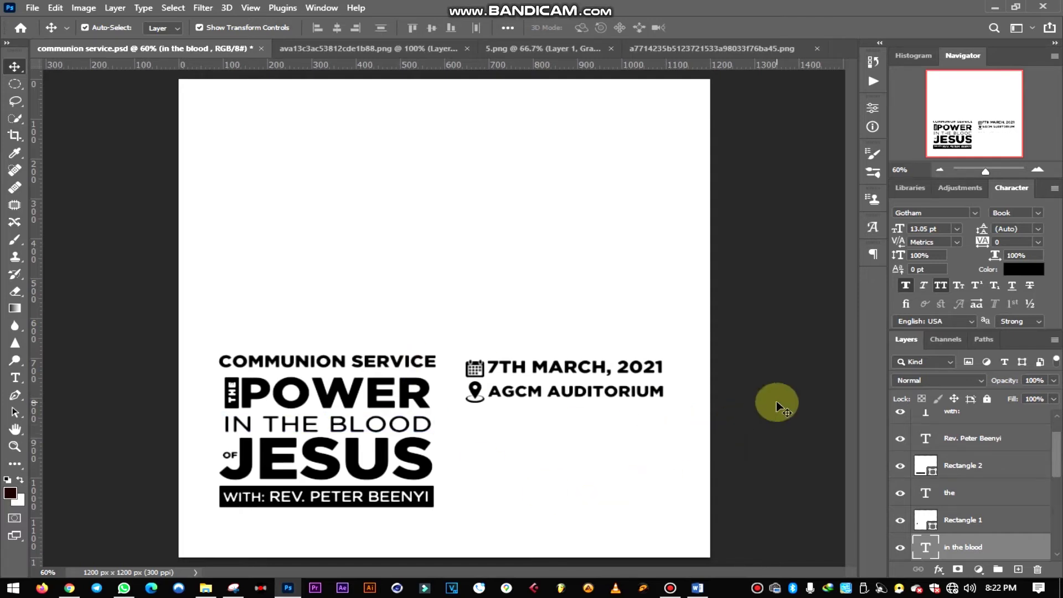
# - Draw a paragraph text box below the venue line and replace the placeholder with the North campus text
pyautogui.click(15, 378)
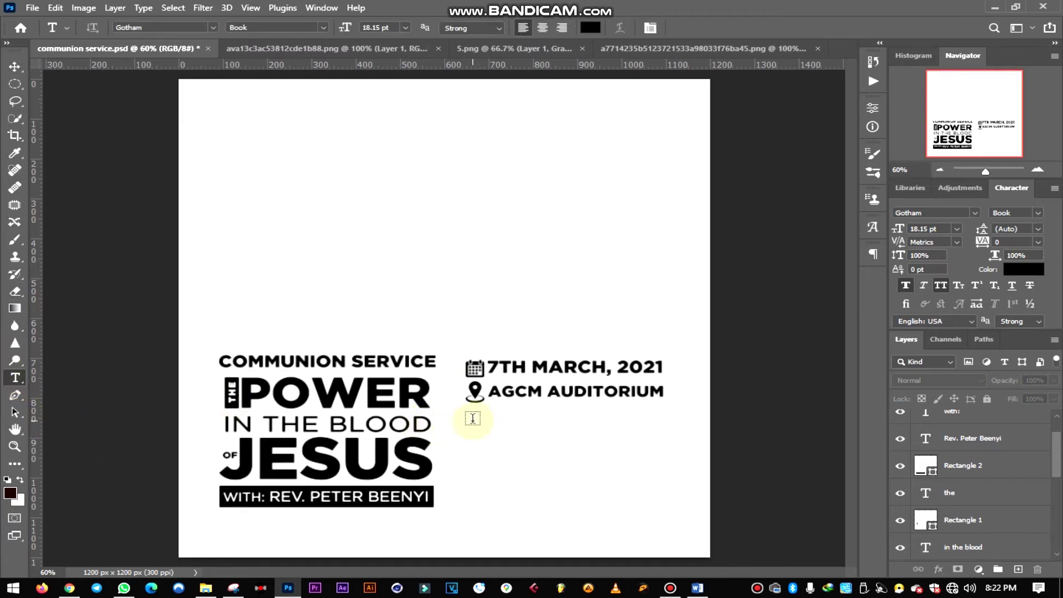
pyautogui.moveTo(474, 423); pyautogui.dragTo(667, 472)
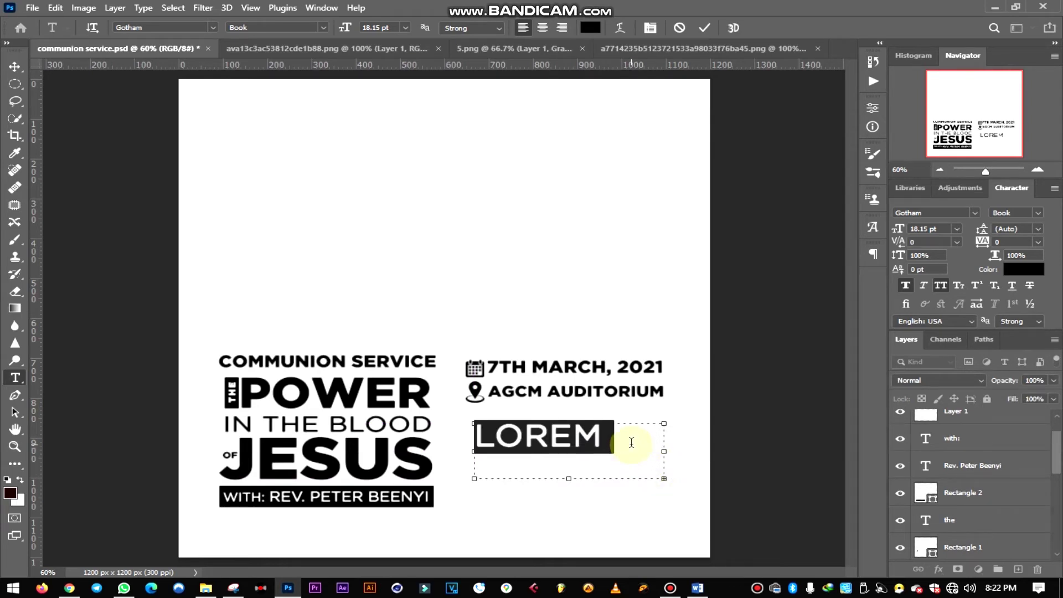
pyautogui.press('BackSpace')
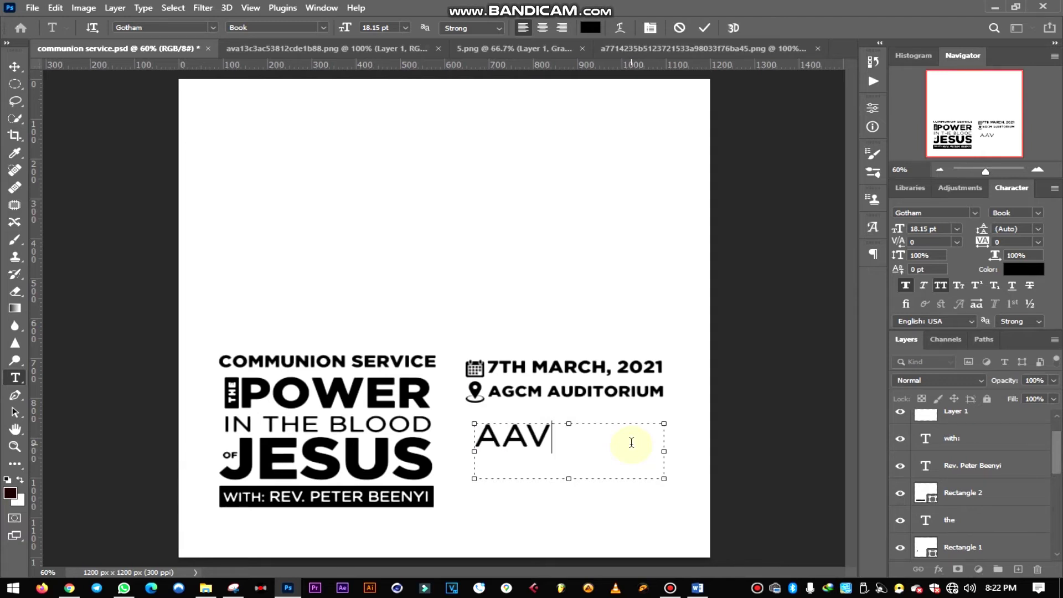
pyautogui.press('BackSpace')
pyautogui.press('BackSpace')
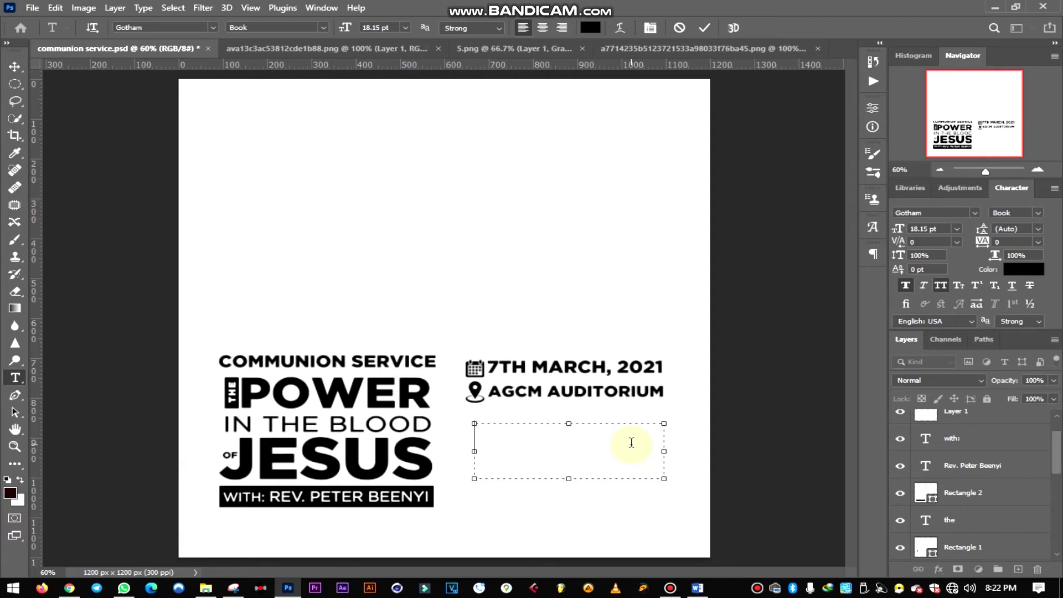
pyautogui.write('NORTH')
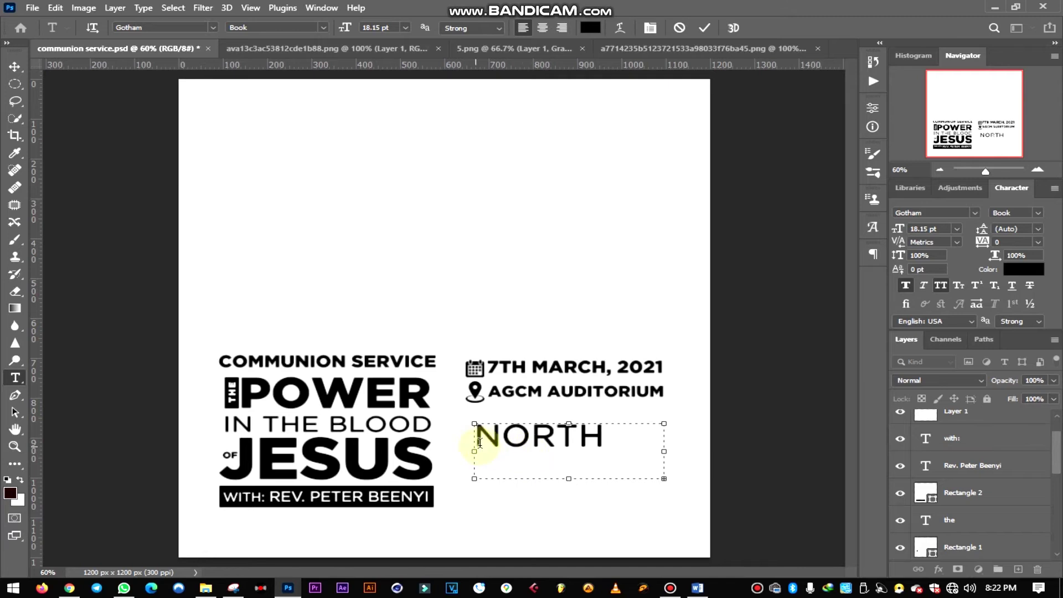
pyautogui.click(560, 442)
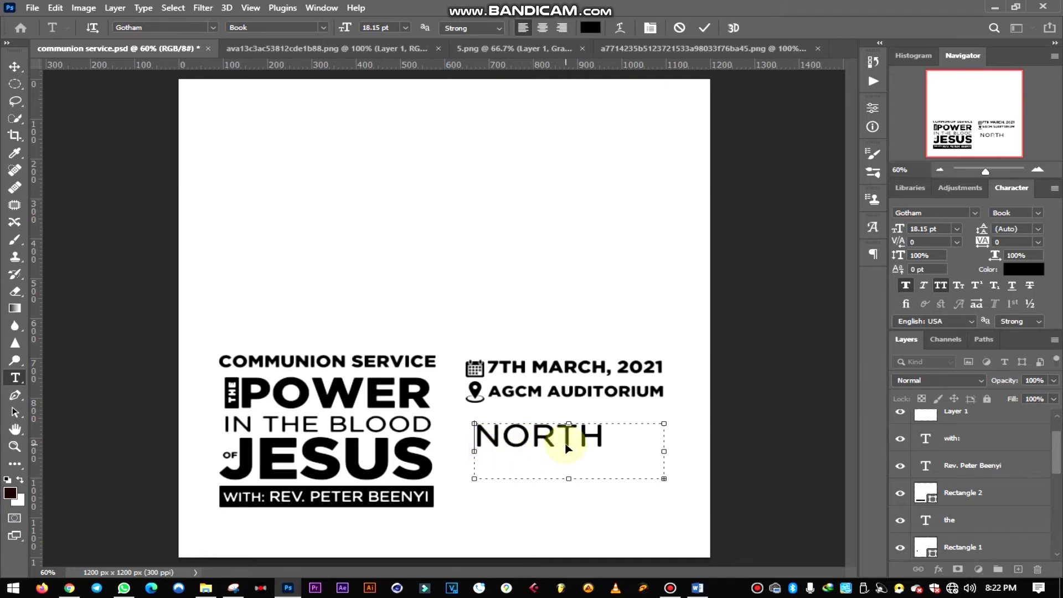
# - Set the paragraph text to 6 pt and widen the box so the lines fit
pyautogui.doubleClick(567, 449)
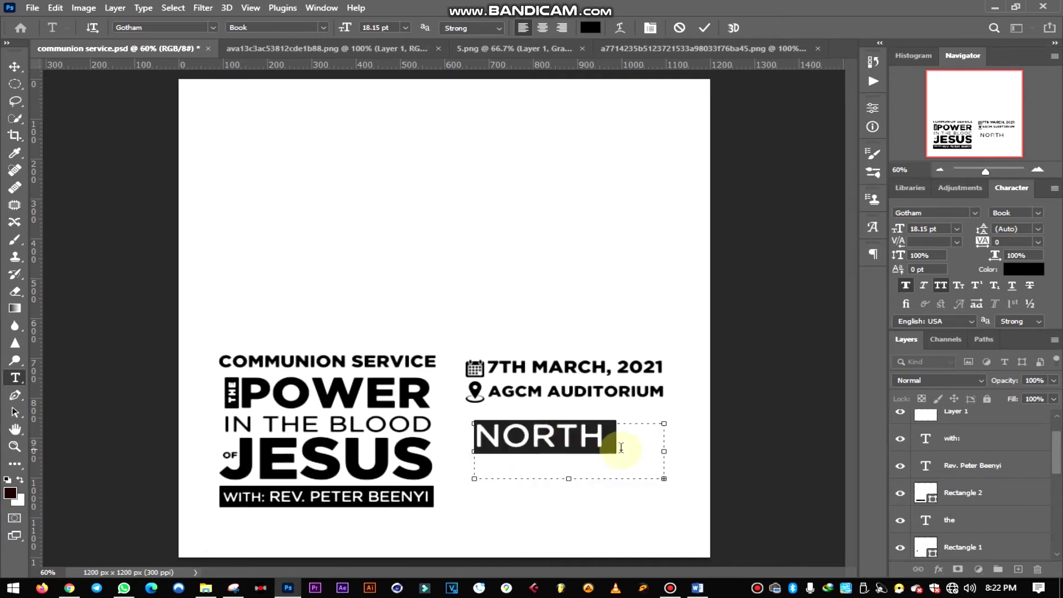
pyautogui.click(957, 230)
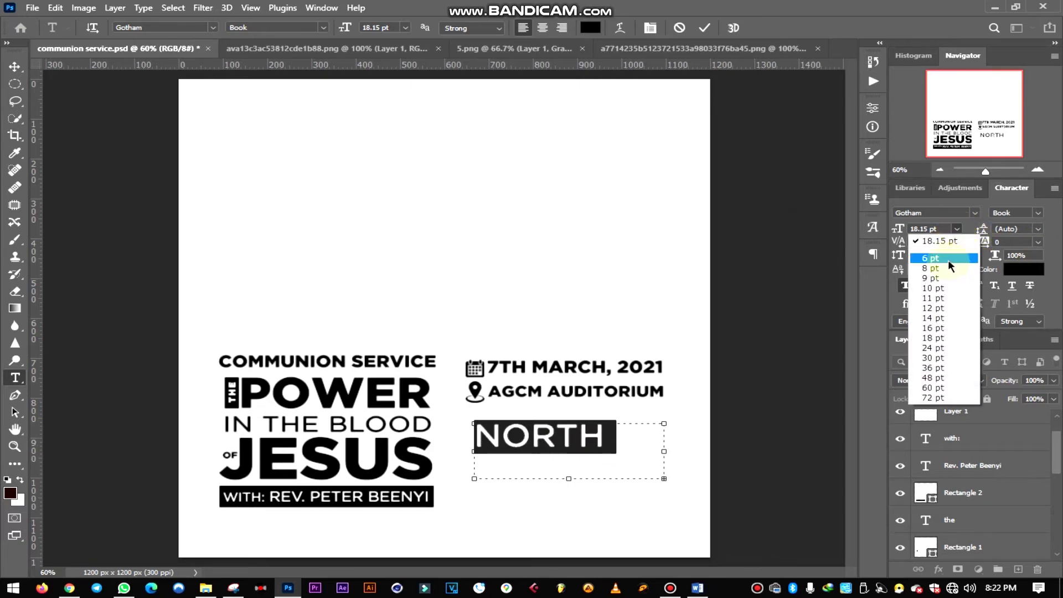
pyautogui.click(948, 259)
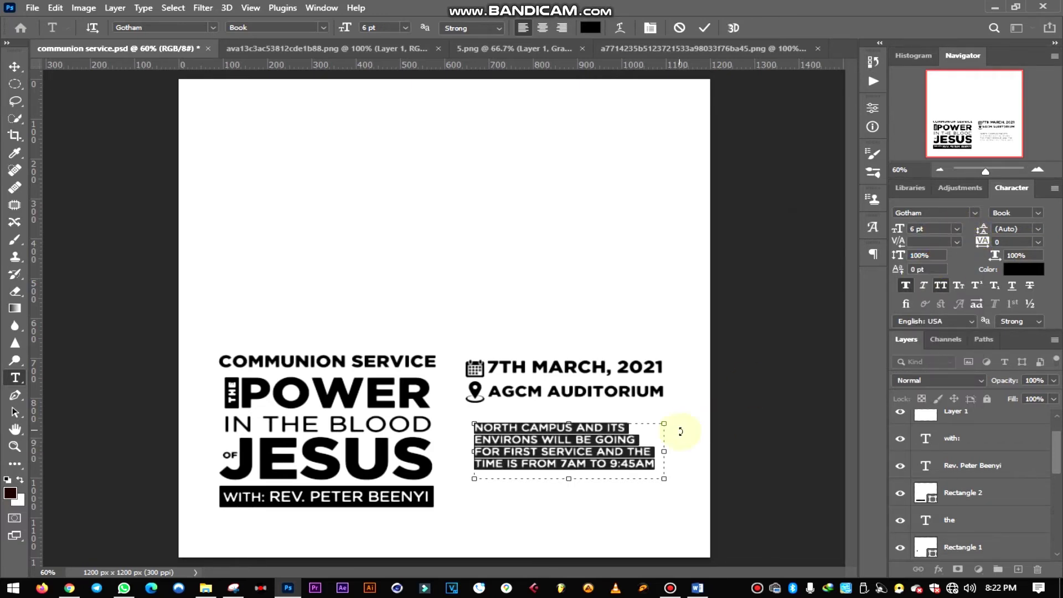
pyautogui.moveTo(666, 453); pyautogui.dragTo(676, 453)
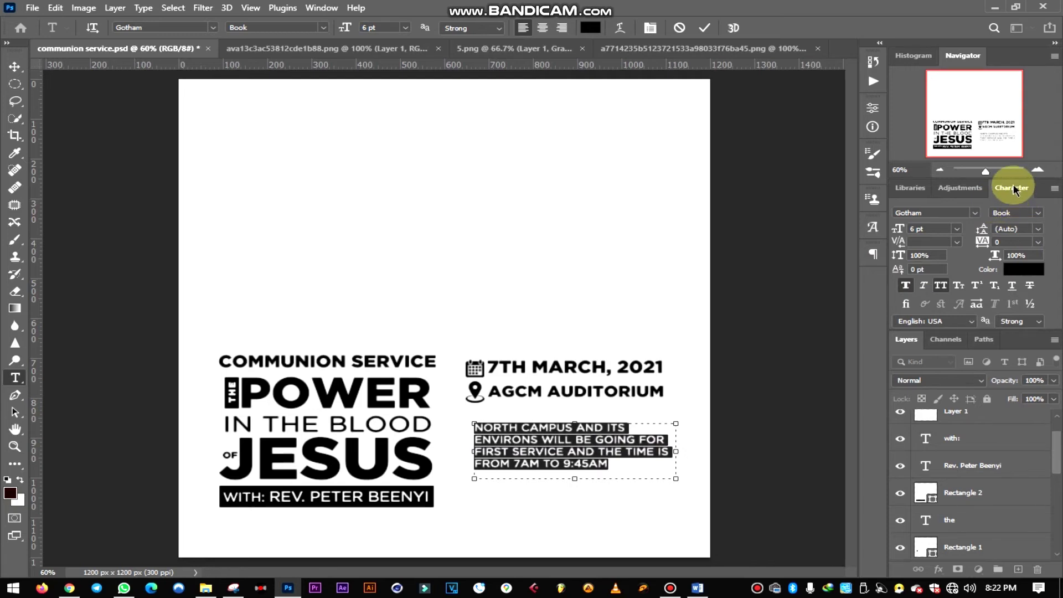
pyautogui.click(873, 254)
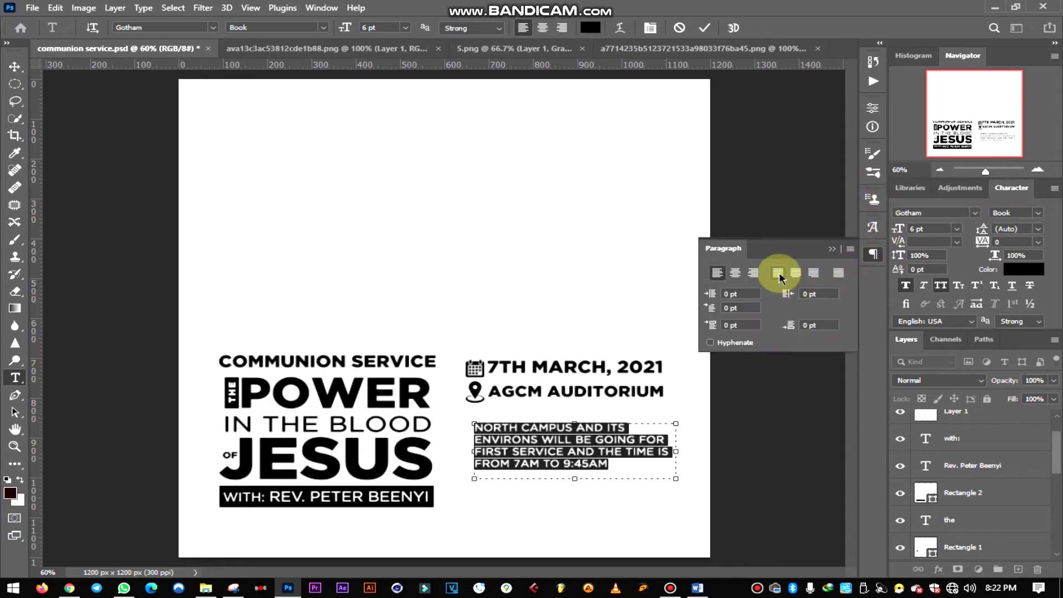
# - Justify the North campus paragraph with last line left and shorten its text box to fit
pyautogui.click(778, 276)
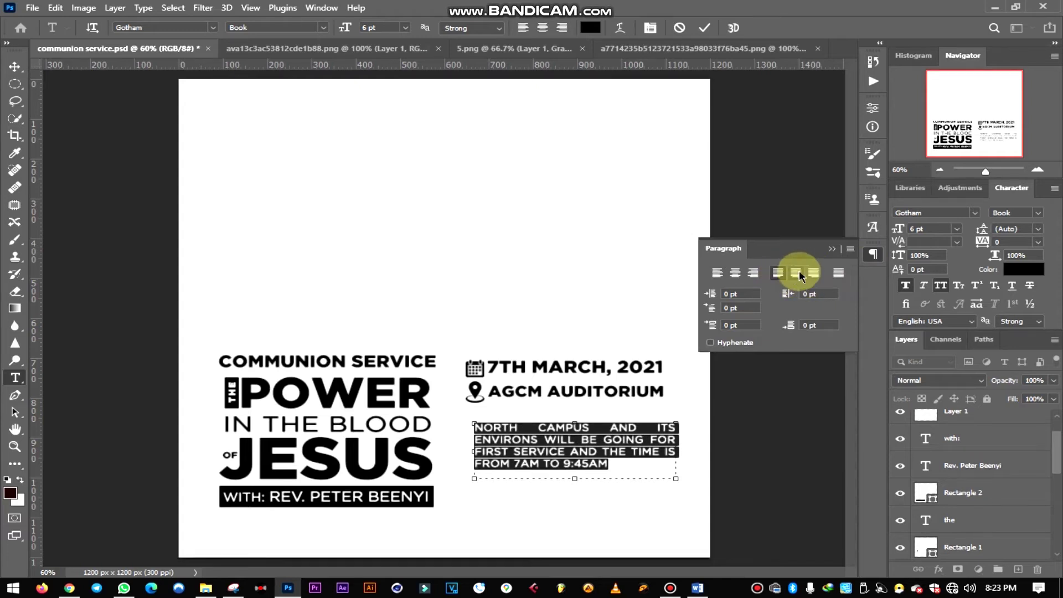
pyautogui.click(798, 275)
pyautogui.click(778, 275)
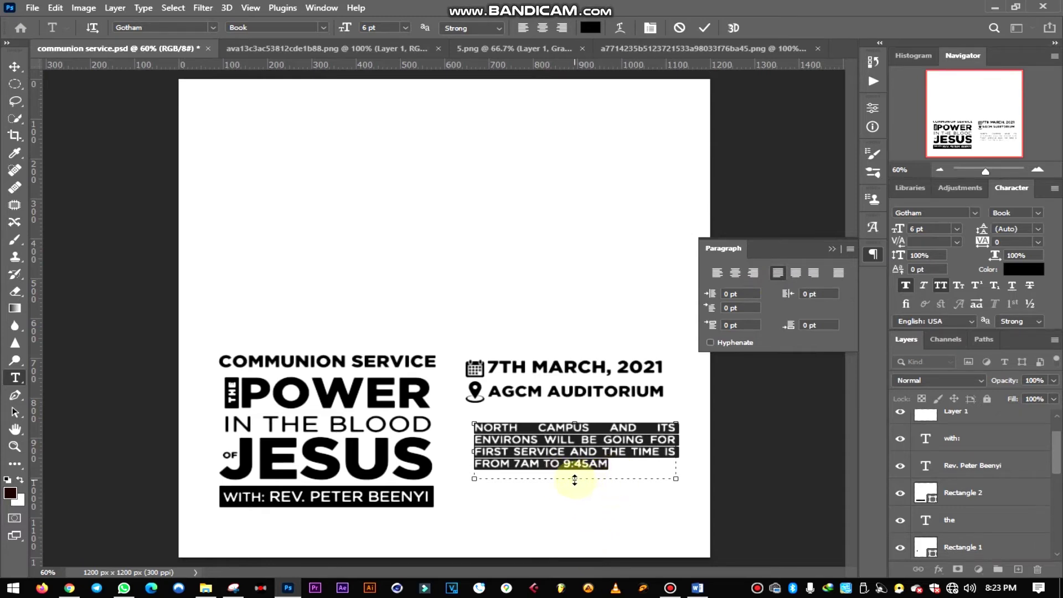
pyautogui.moveTo(574, 479); pyautogui.dragTo(580, 473)
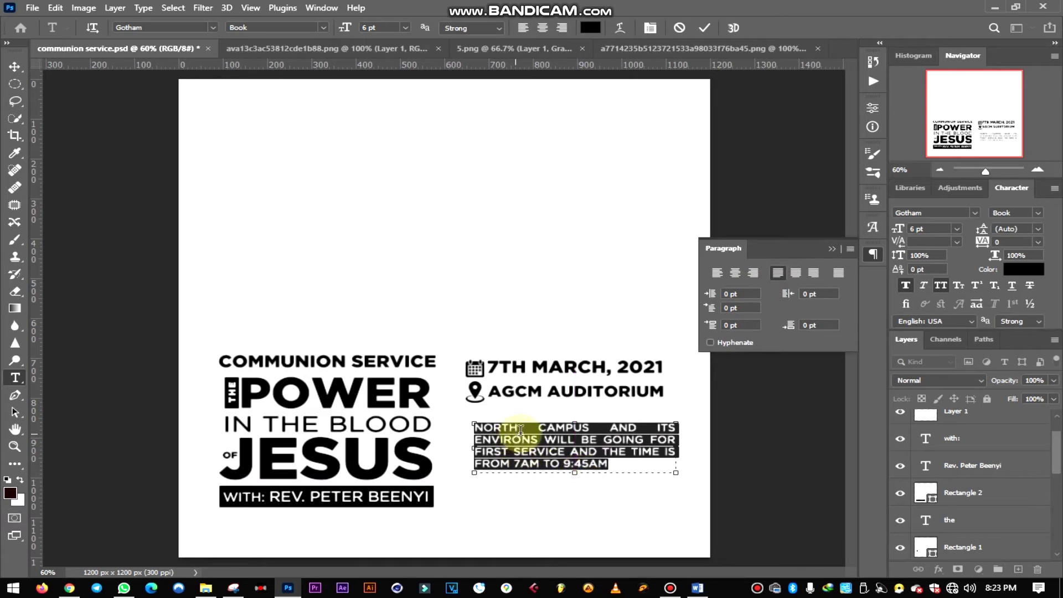
pyautogui.click(593, 427)
# - Set the words NORTH CAMPUS in the paragraph to Gotham Black
pyautogui.moveTo(545, 429); pyautogui.dragTo(472, 431)
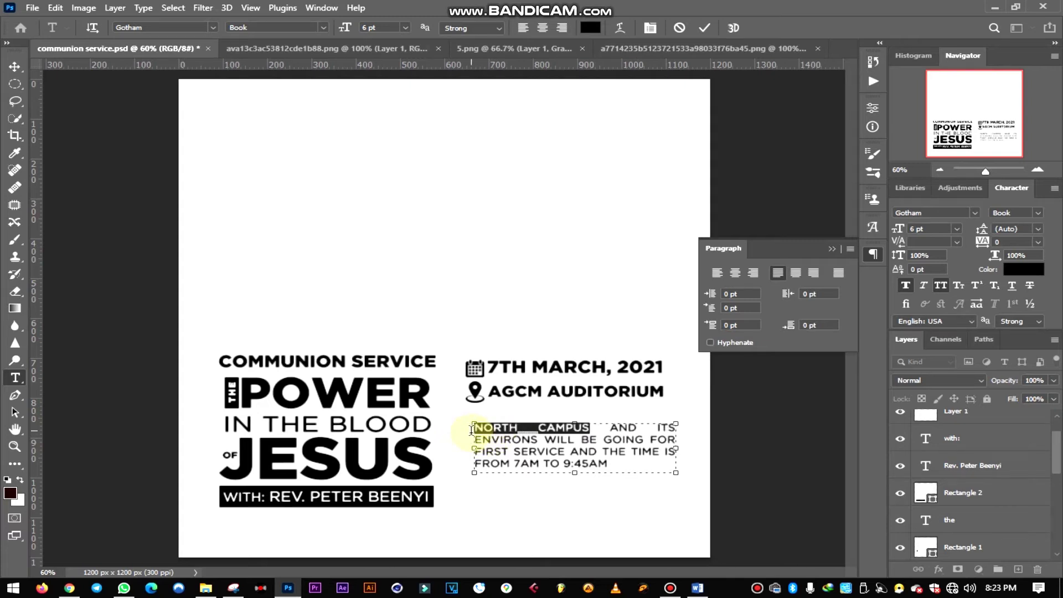
pyautogui.click(906, 286)
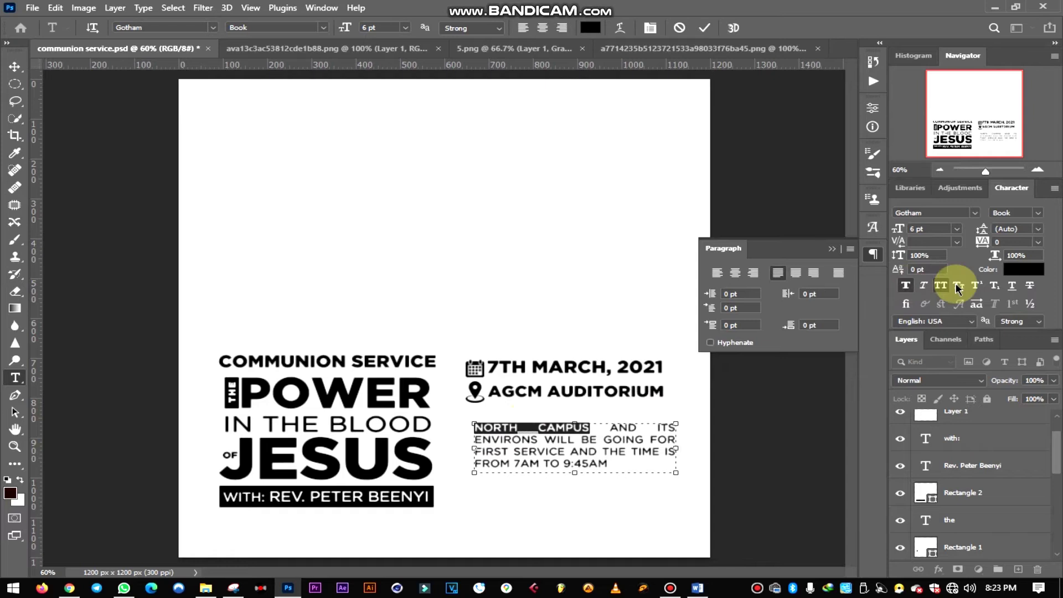
pyautogui.click(1038, 214)
pyautogui.click(1040, 215)
pyautogui.click(976, 213)
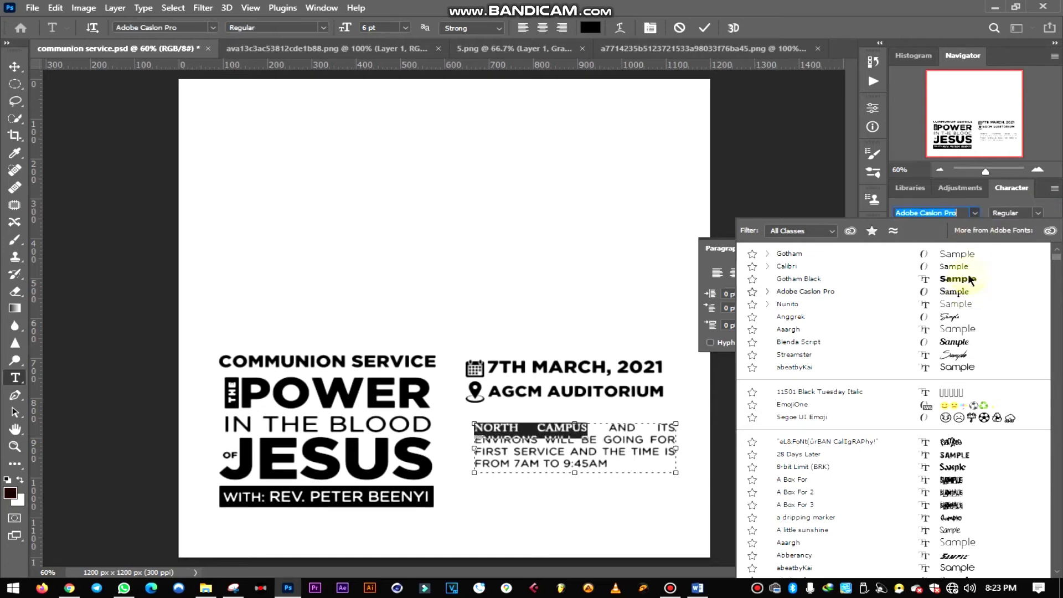
pyautogui.press('Up')
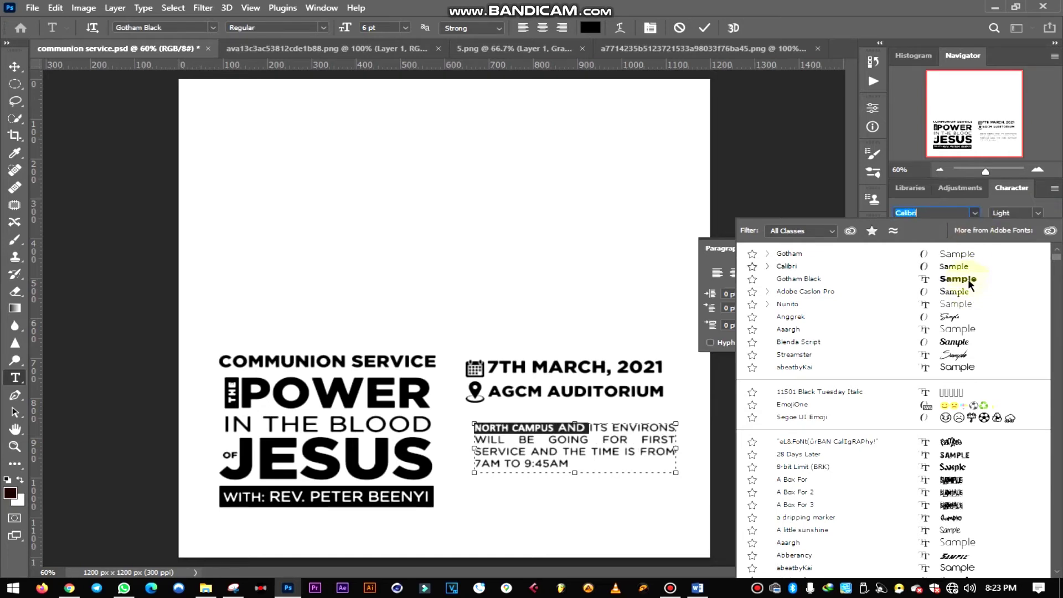
pyautogui.click(969, 278)
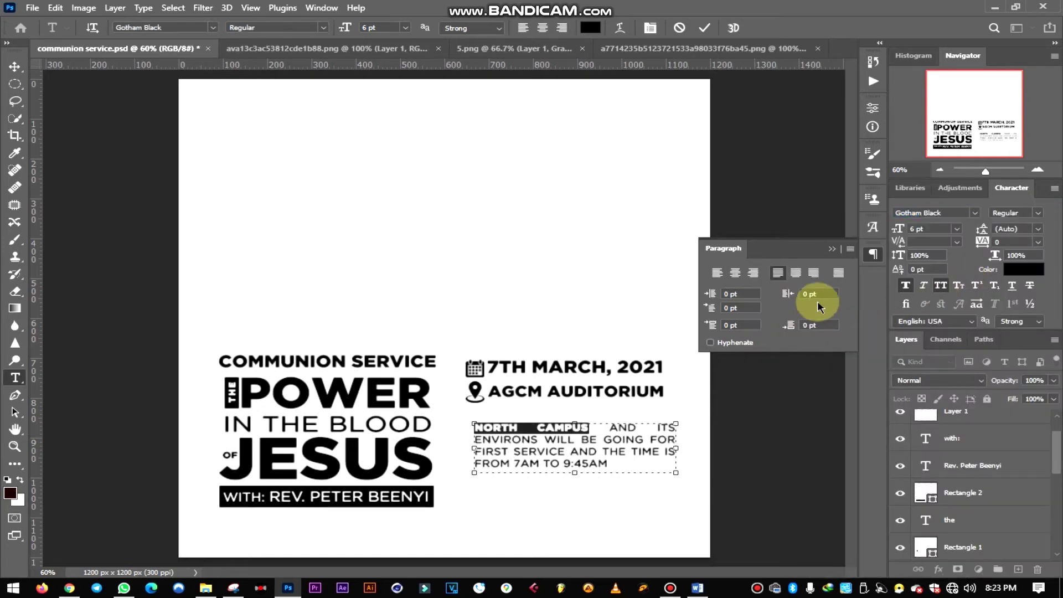
pyautogui.click(832, 250)
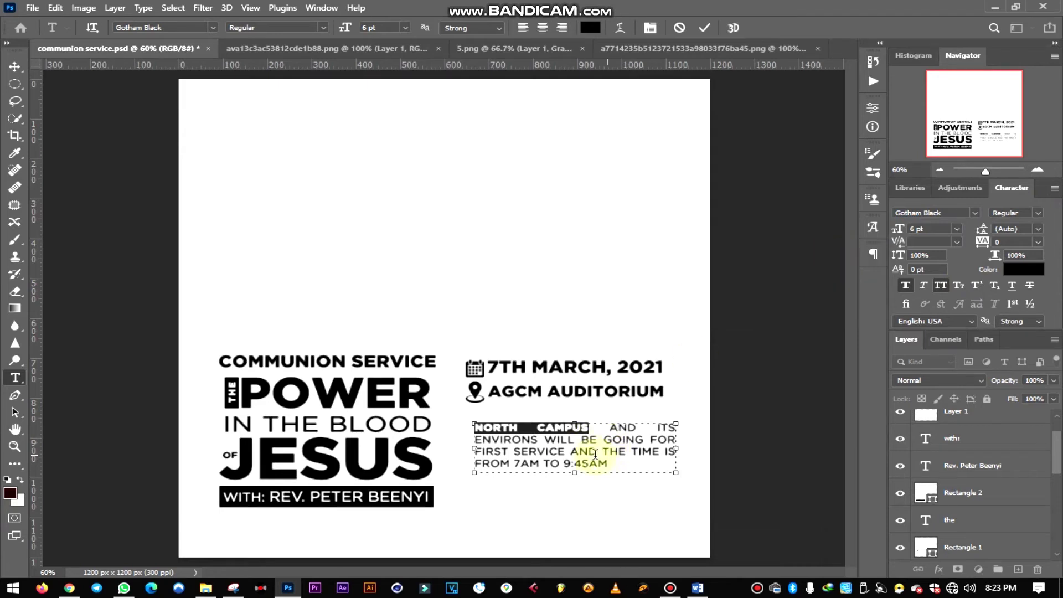
# - Set FIRST SERVICE and 7AM TO 9:45AM to Gotham Black and commit the text
pyautogui.moveTo(565, 452); pyautogui.dragTo(527, 455)
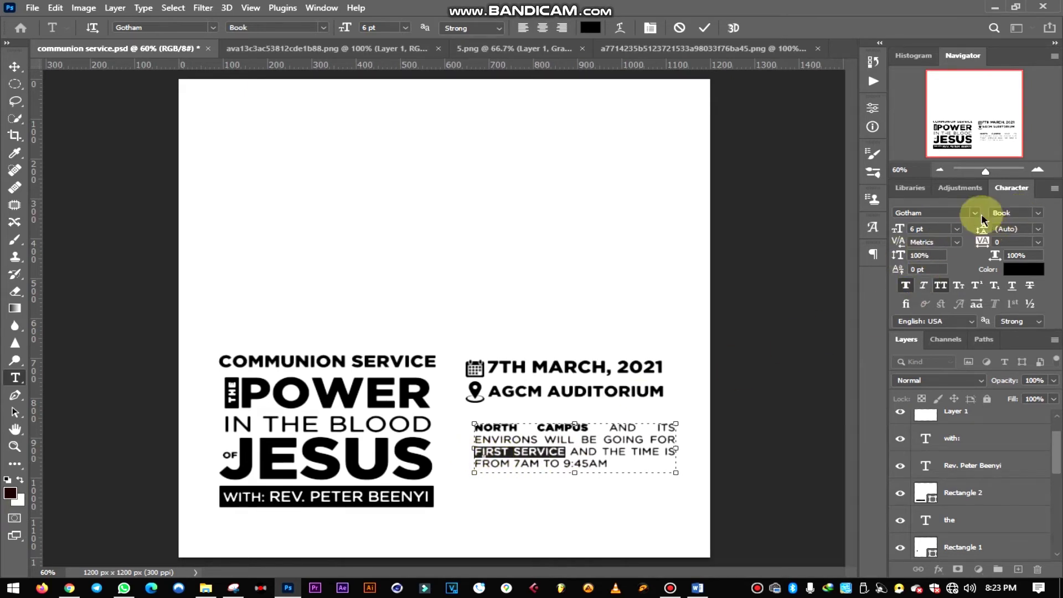
pyautogui.click(975, 217)
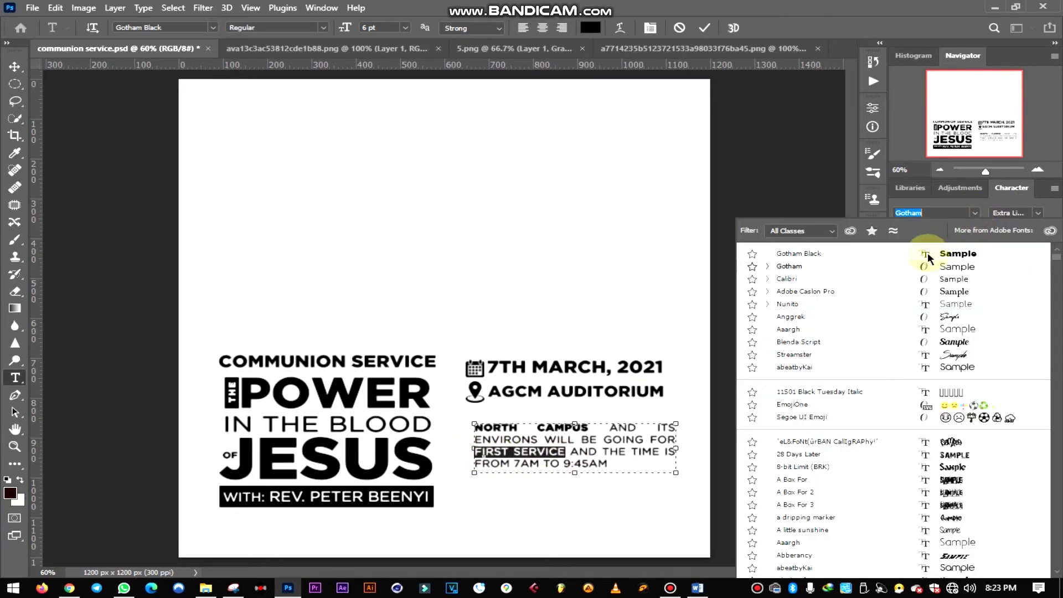
pyautogui.click(787, 244)
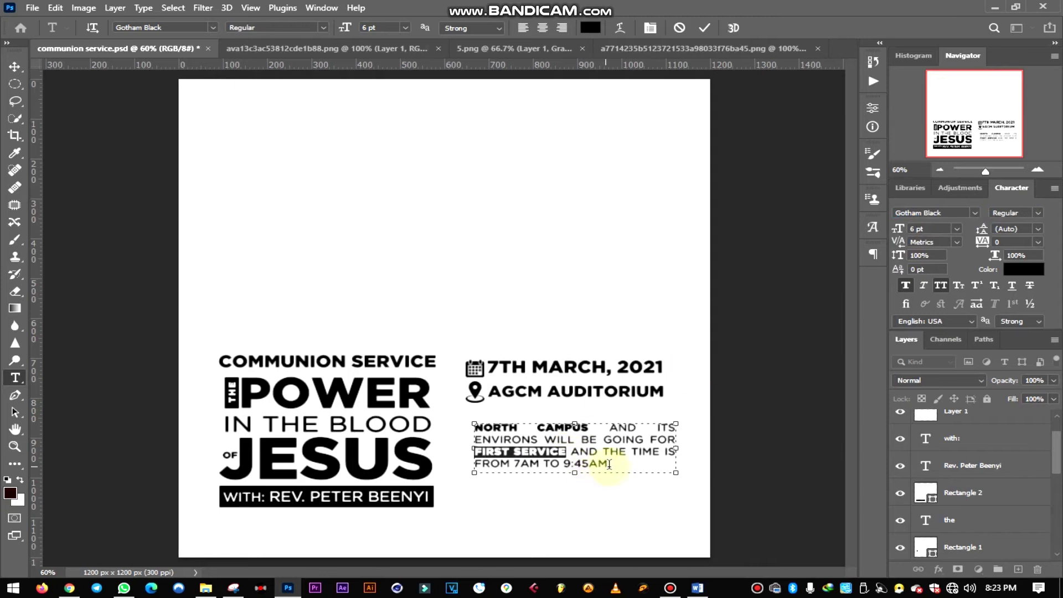
pyautogui.moveTo(615, 464); pyautogui.dragTo(533, 465)
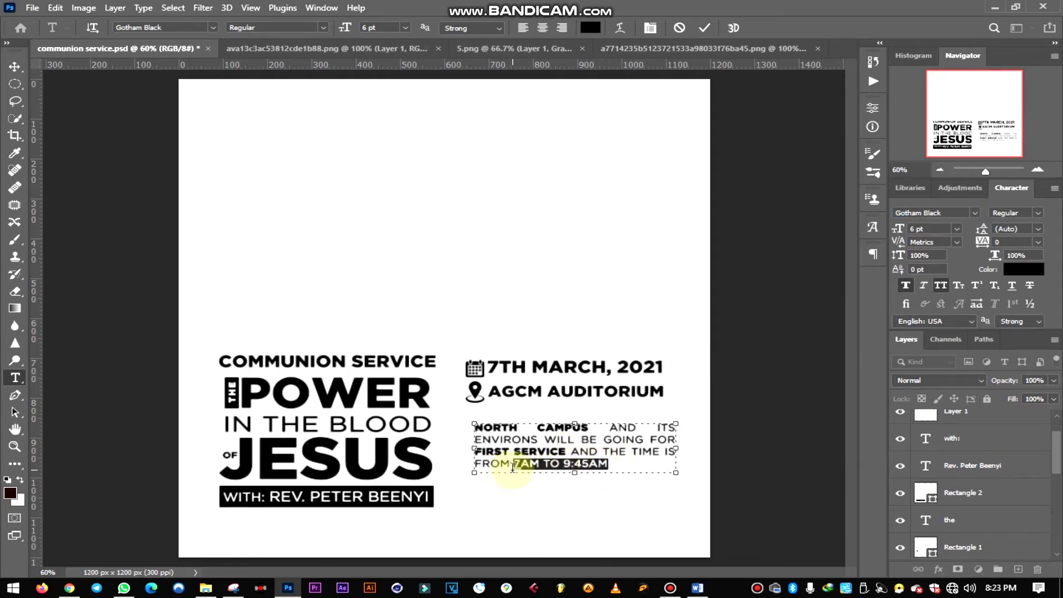
pyautogui.scroll(-1, 972, 219)
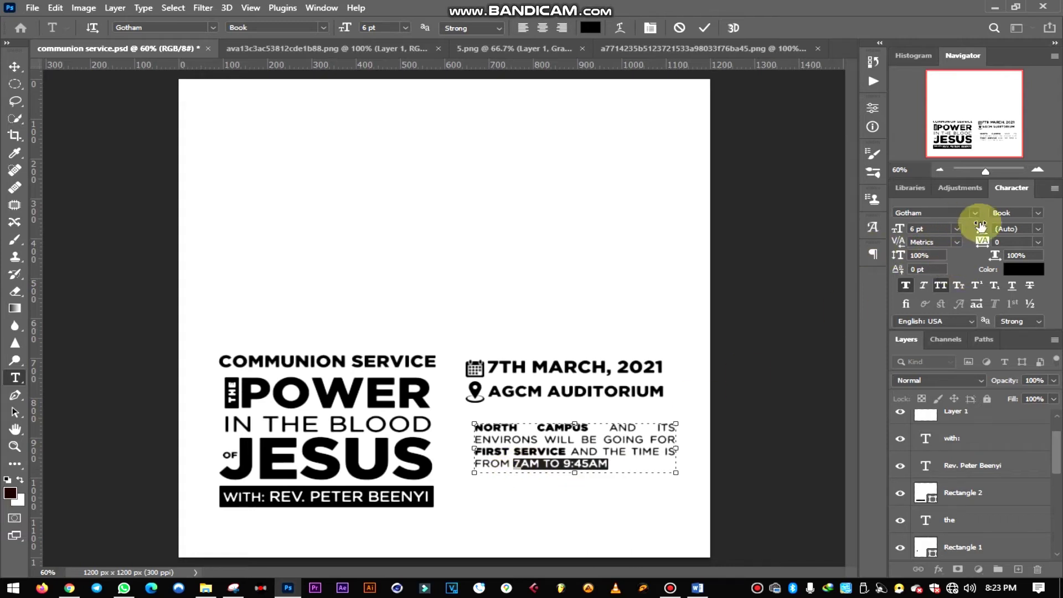
pyautogui.click(975, 212)
pyautogui.click(965, 245)
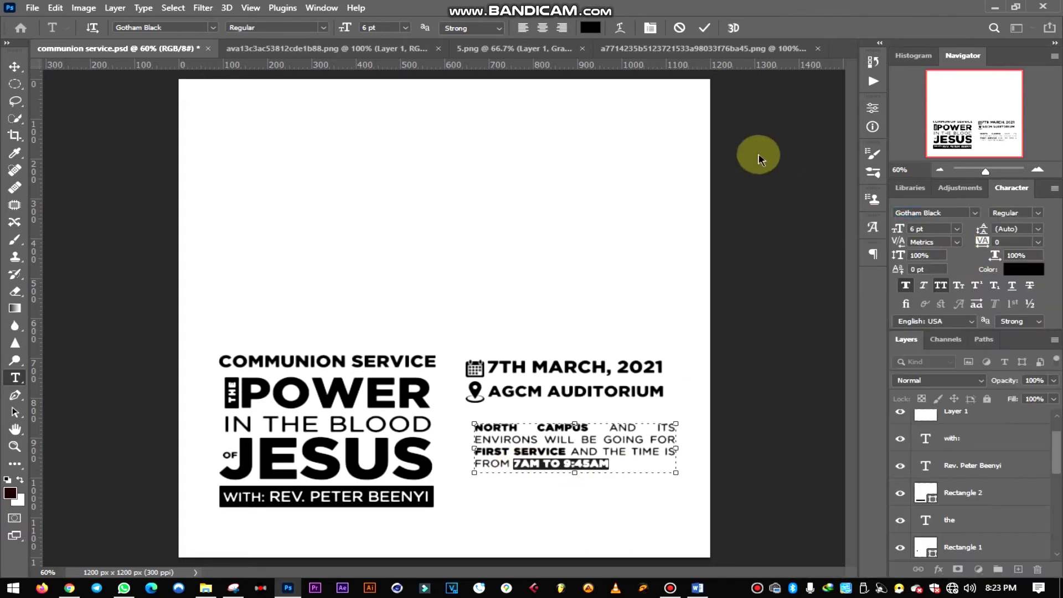
pyautogui.click(705, 28)
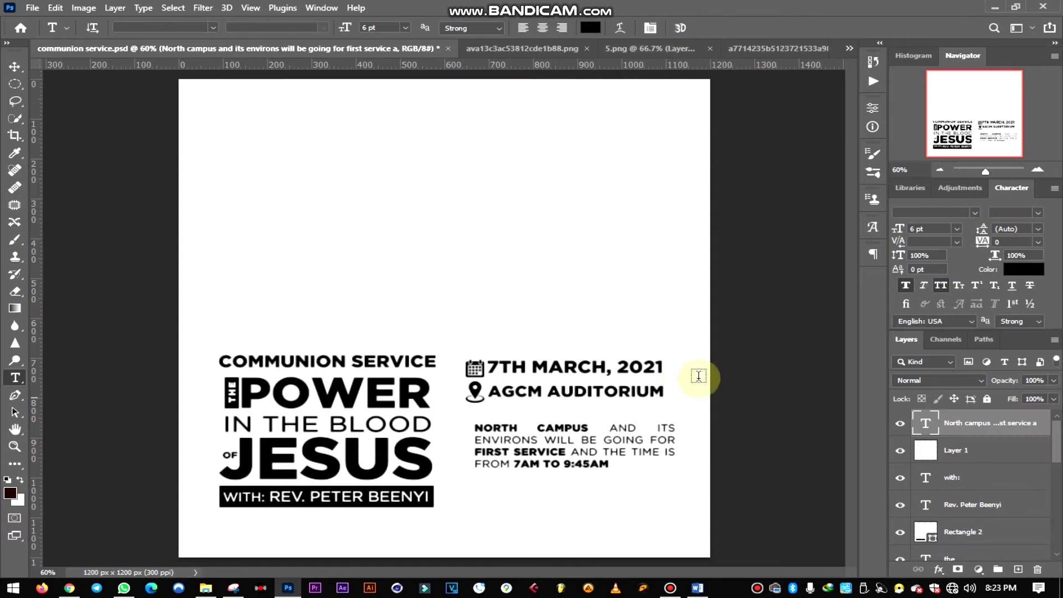
# - Move the North campus paragraph up under the venue line, nudging it left and up
pyautogui.click(14, 67)
pyautogui.moveTo(520, 441); pyautogui.dragTo(514, 428)
pyautogui.press('Left')
pyautogui.press('Left')
pyautogui.press('Left')
pyautogui.press('Left')
pyautogui.press('Left')
pyautogui.press('Left')
pyautogui.press('Left')
pyautogui.press('Left')
pyautogui.press('Left')
pyautogui.press('Left')
pyautogui.press('Left')
pyautogui.press('Left')
pyautogui.press('Left')
pyautogui.press('Left')
pyautogui.press('Left')
pyautogui.press('Left')
pyautogui.press('Left')
pyautogui.press('Left')
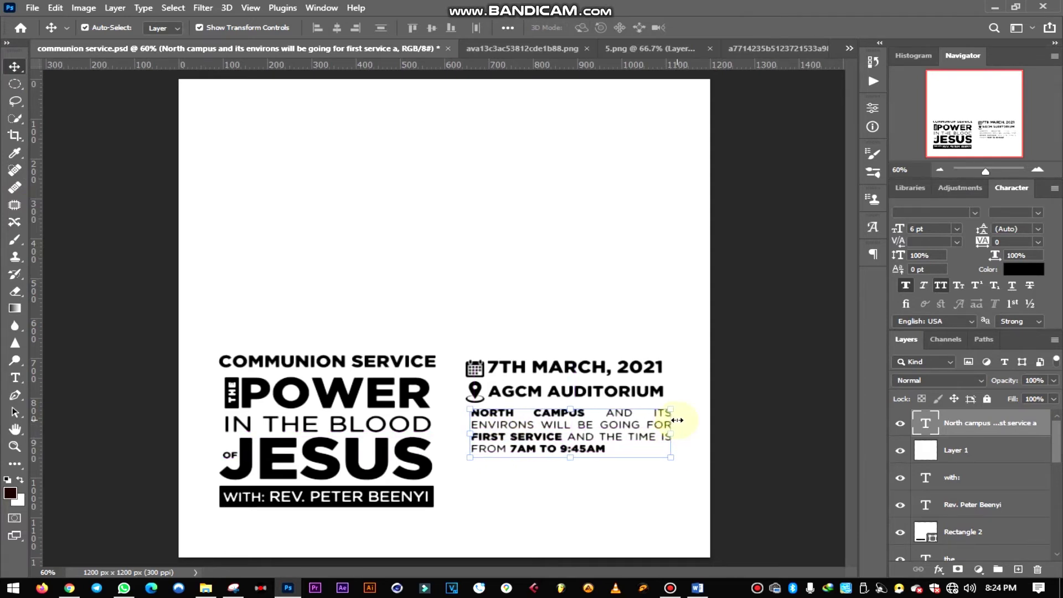
pyautogui.press('Left')
pyautogui.press('Left')
pyautogui.press('Left')
pyautogui.press('Left')
pyautogui.press('Left')
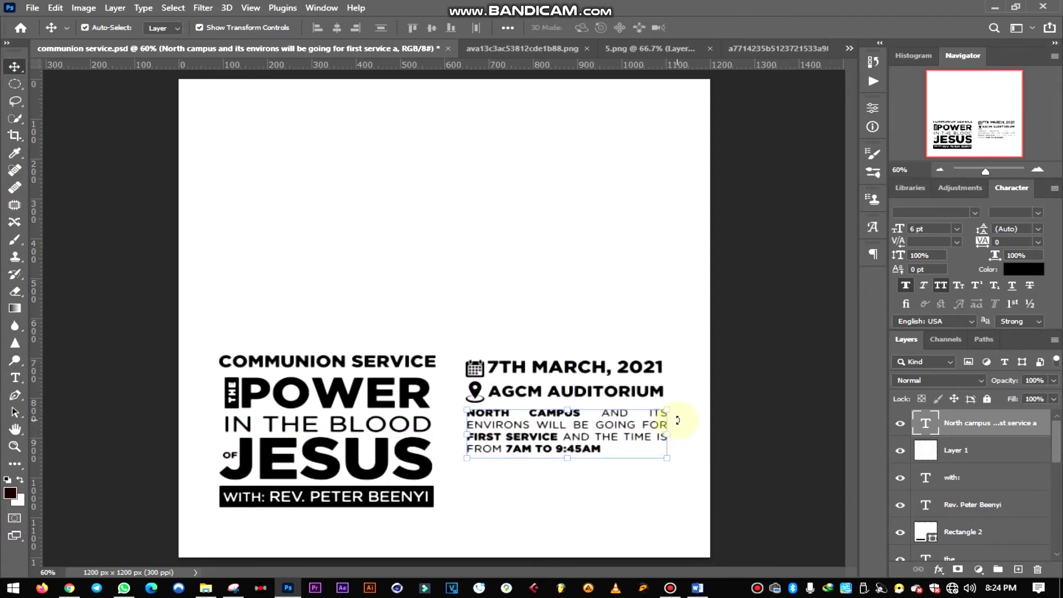
pyautogui.press('Left')
pyautogui.press('Left')
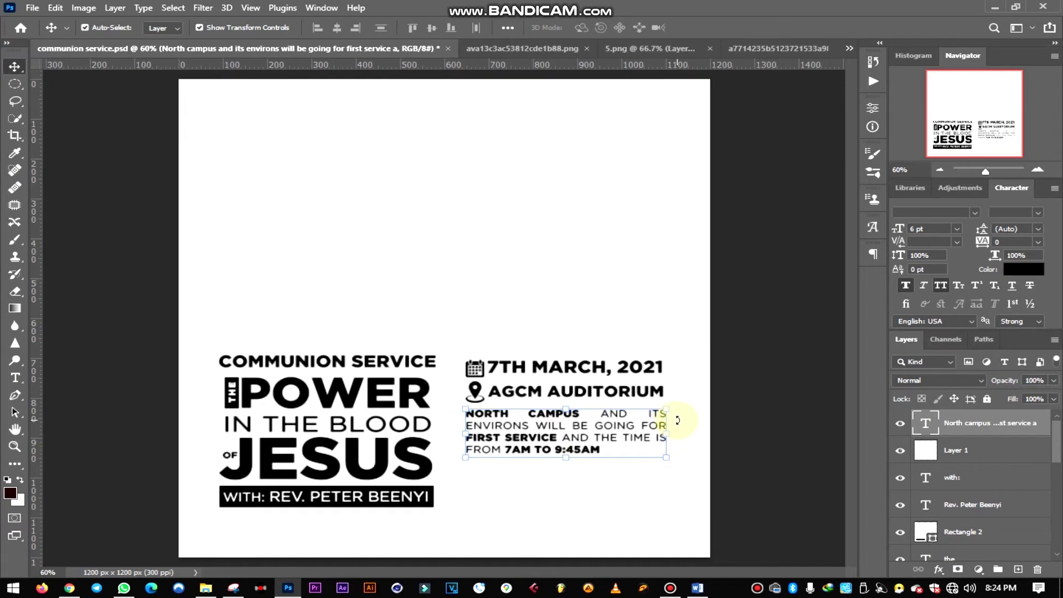
pyautogui.press('Up')
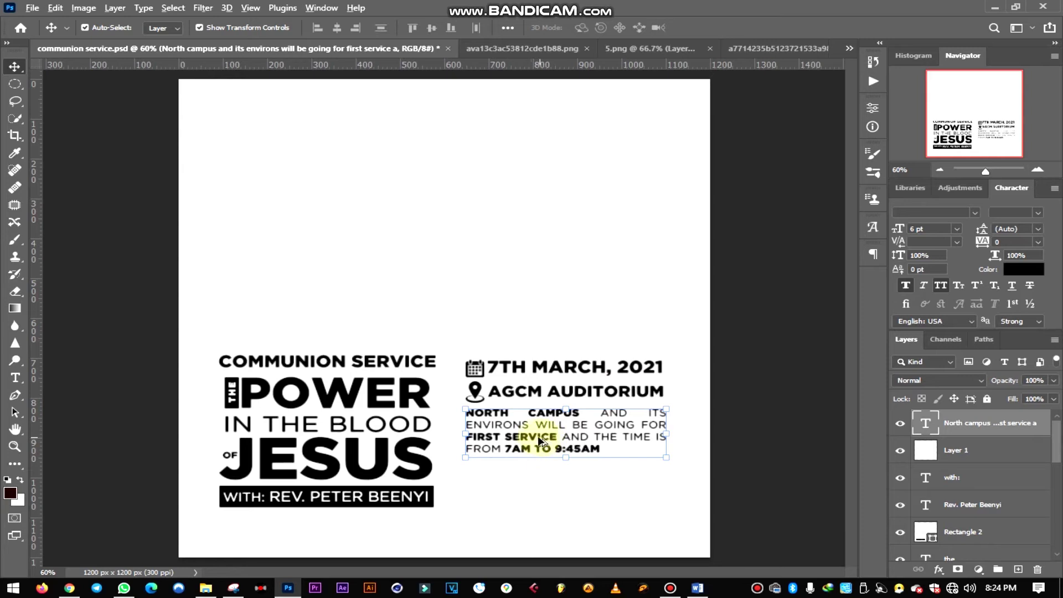
# - Place a duplicate of the paragraph below the original and select all its text
pyautogui.moveTo(534, 436); pyautogui.dragTo(535, 493)
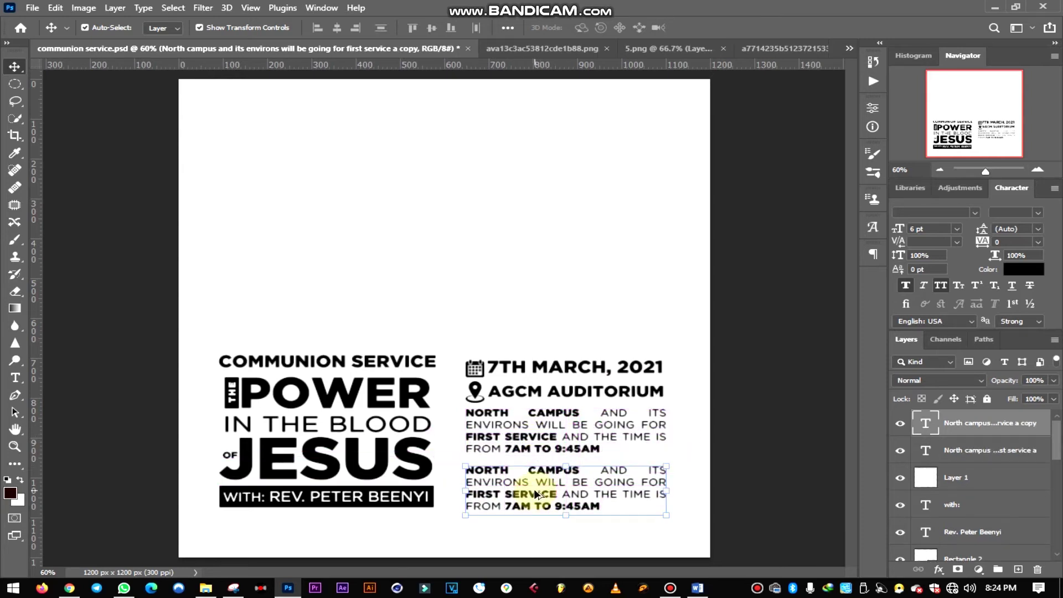
pyautogui.press('t')
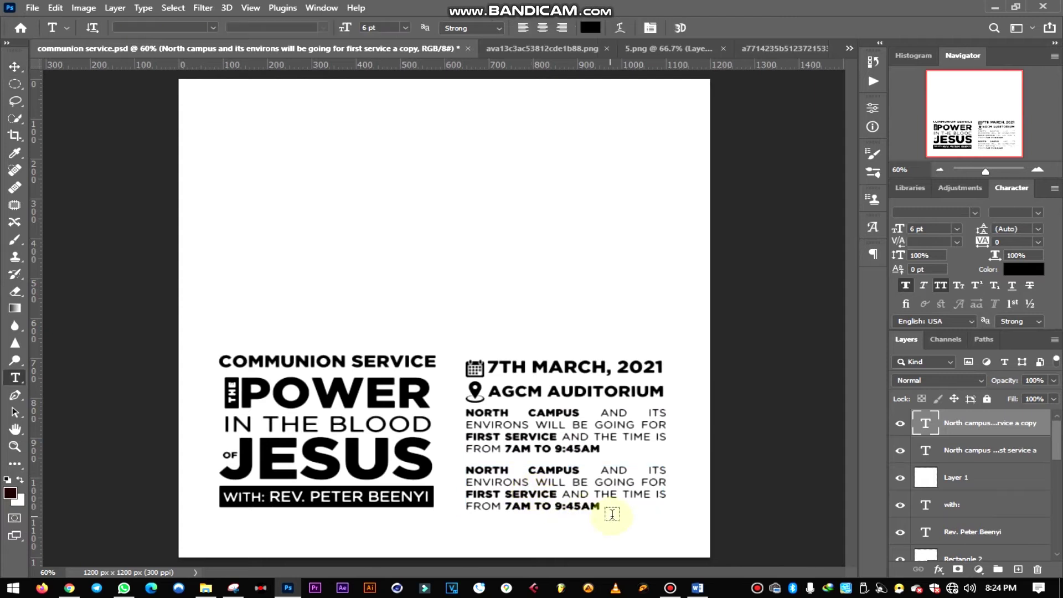
pyautogui.moveTo(600, 505); pyautogui.dragTo(441, 467)
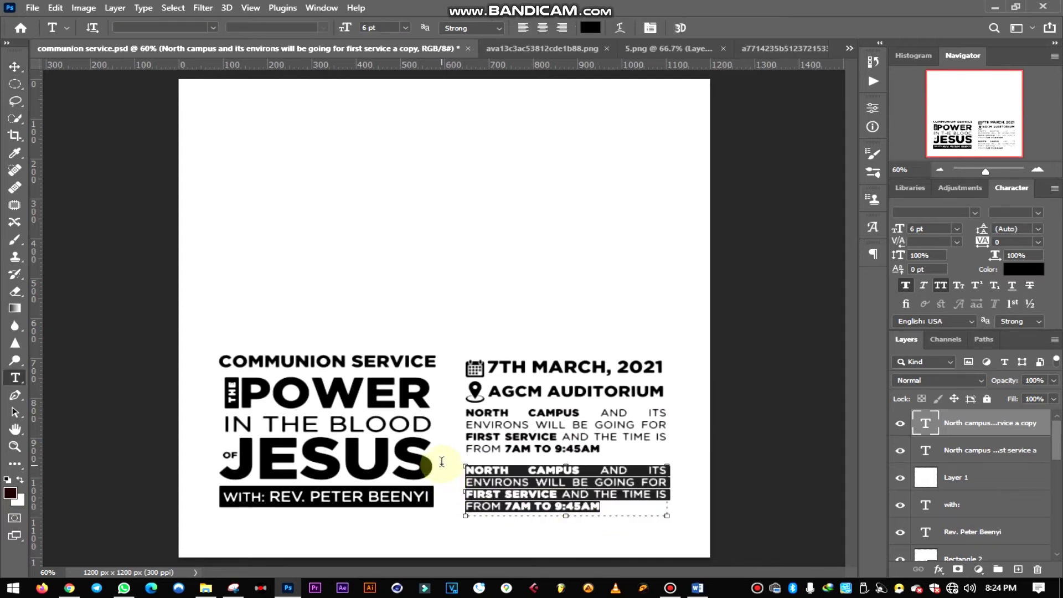
pyautogui.click(699, 589)
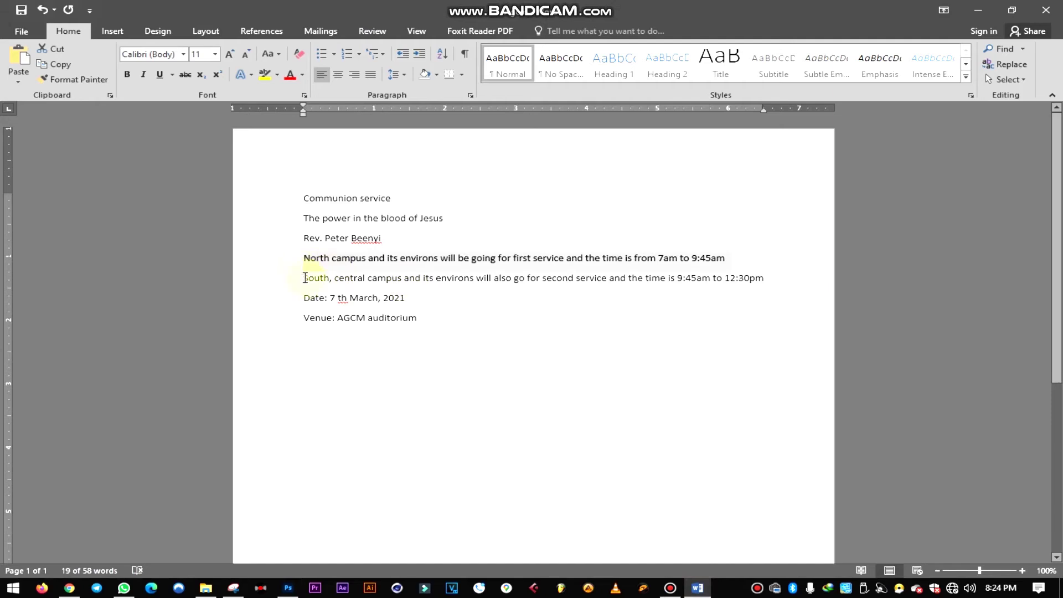
# - Select the South, central campus second-service sentence in Word, then return to Photoshop
pyautogui.moveTo(302, 278); pyautogui.dragTo(576, 305)
pyautogui.click(418, 298)
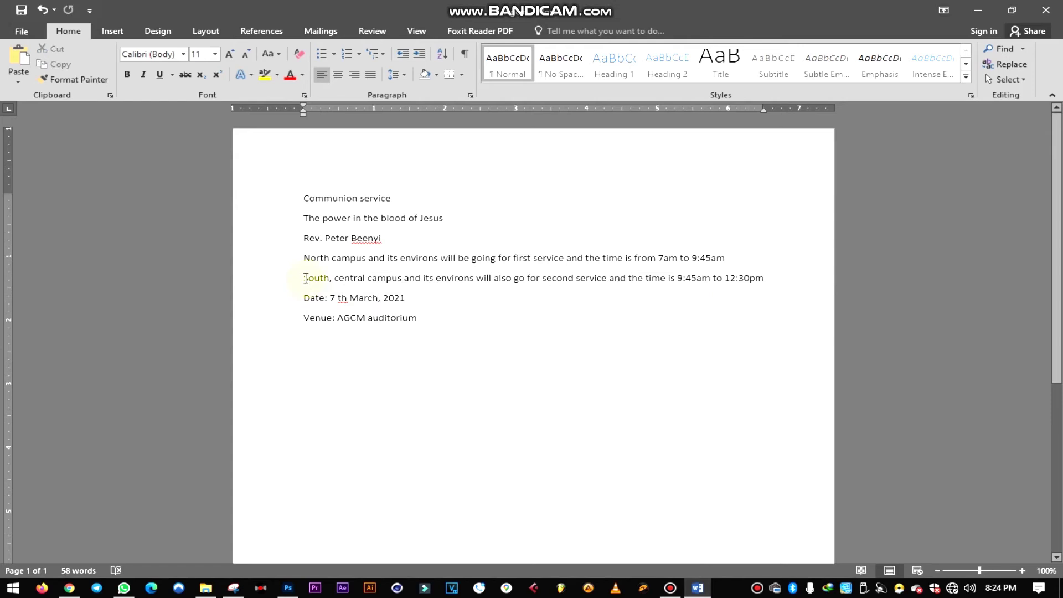
pyautogui.moveTo(616, 270); pyautogui.dragTo(769, 280)
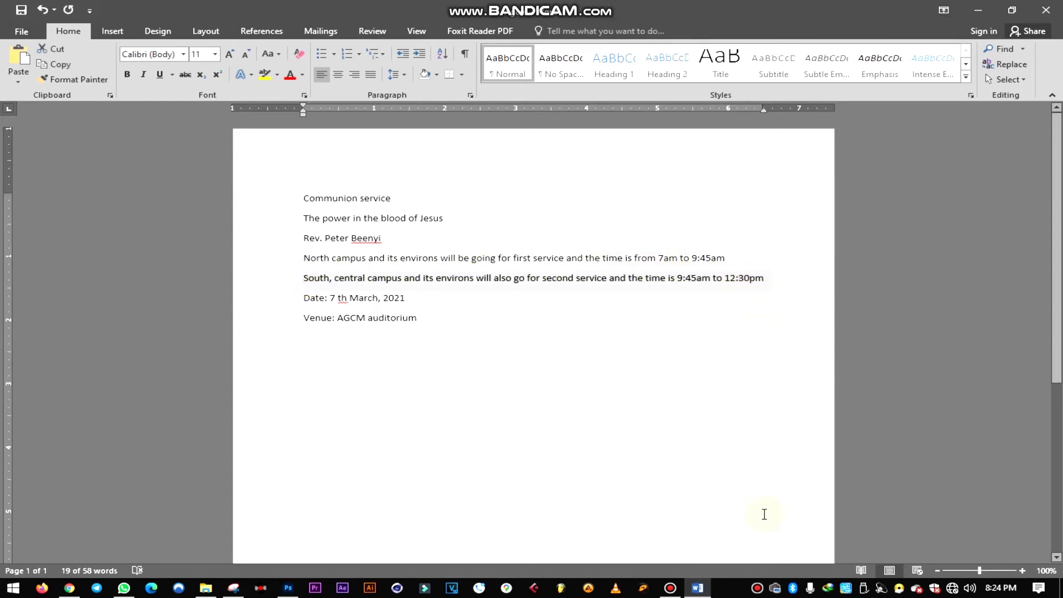
pyautogui.click(288, 587)
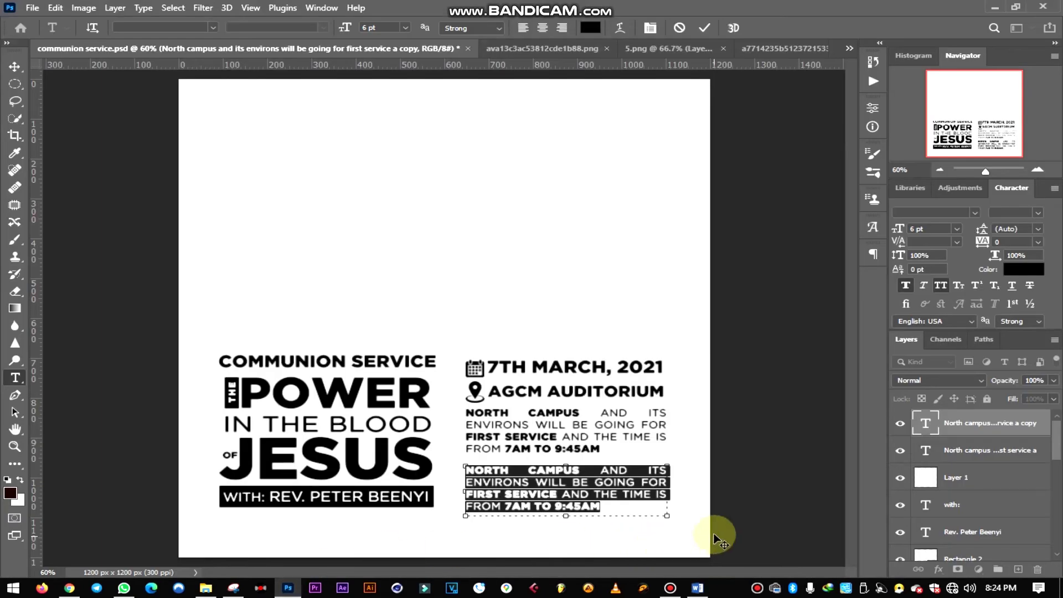
# - Paste the South campus sentence into the duplicate box and make 9:45AM TO 12:30PM Gotham Black
pyautogui.hotkey('ctrl', 'v')
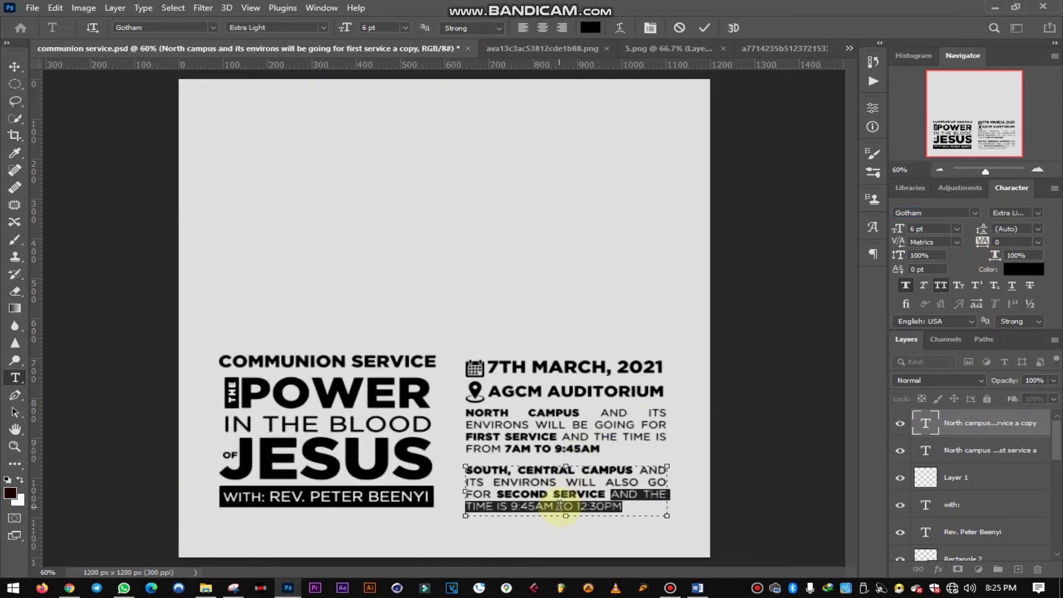
pyautogui.click(558, 505)
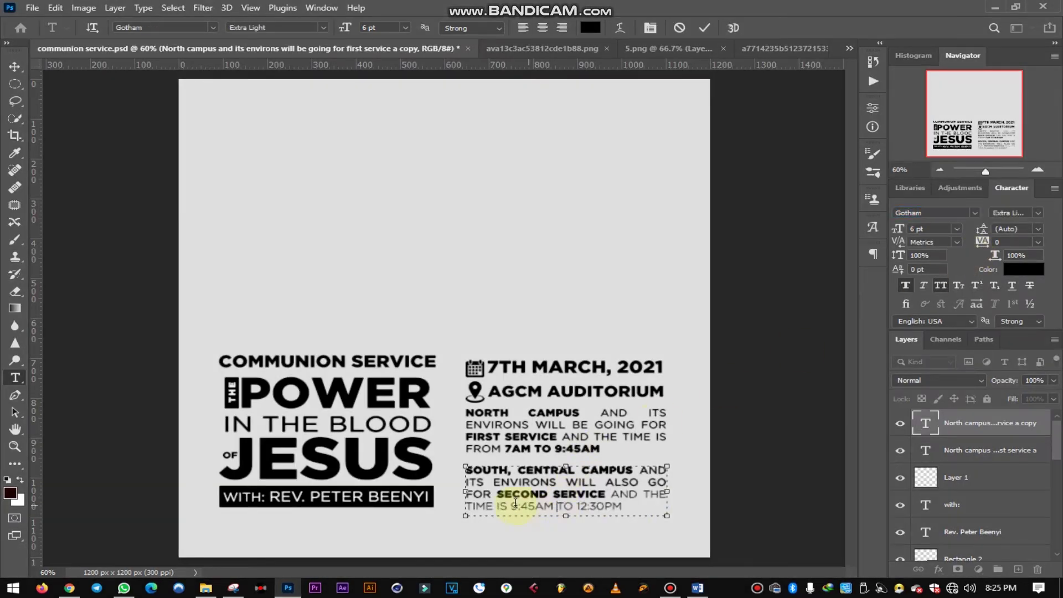
pyautogui.keyDown('shift'); pyautogui.click(714, 506); pyautogui.keyUp('shift')
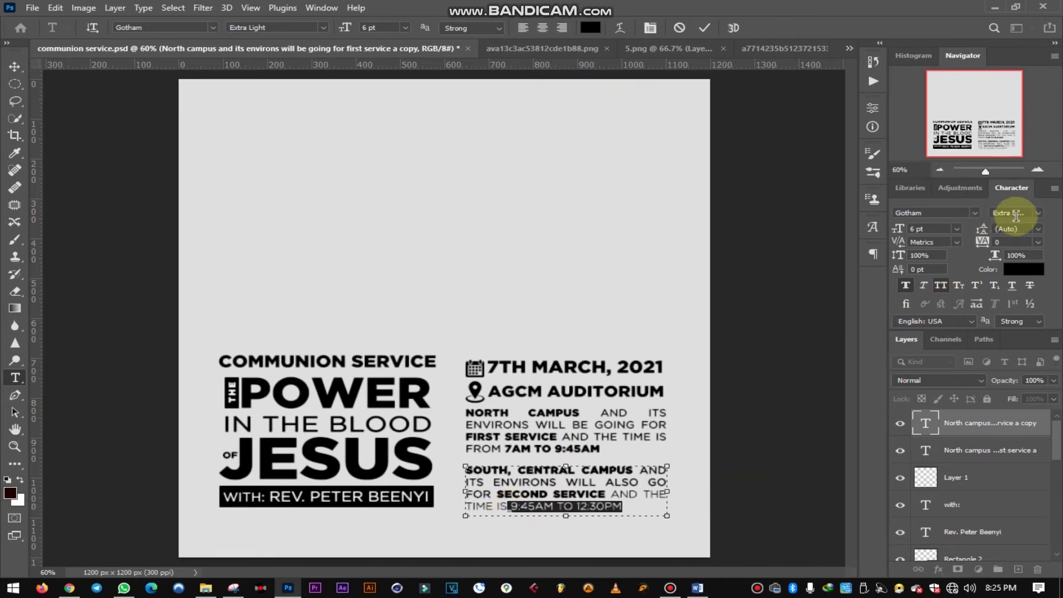
pyautogui.click(975, 214)
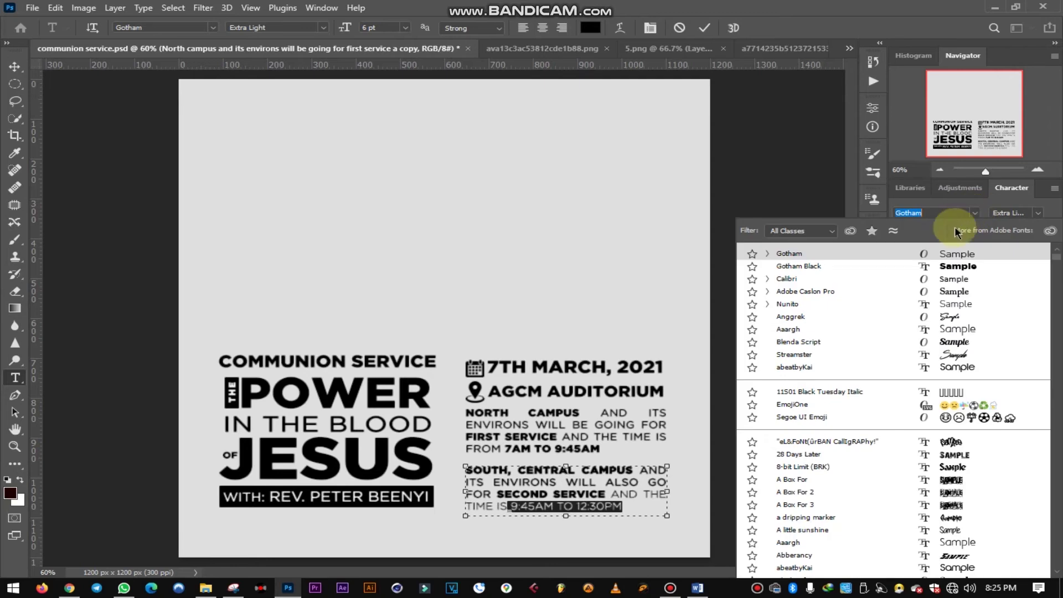
pyautogui.click(953, 268)
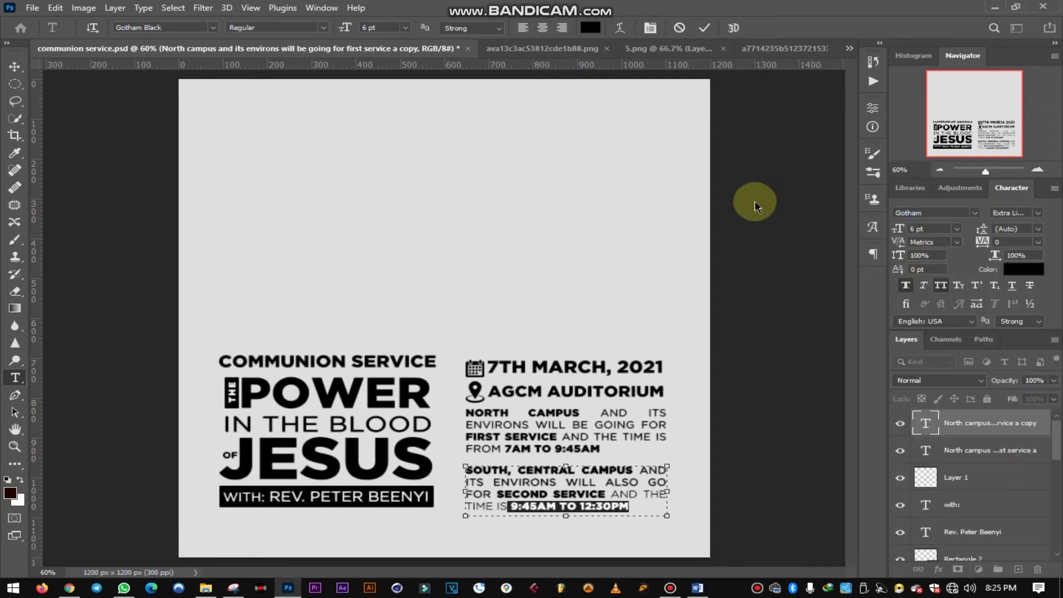
pyautogui.click(704, 28)
# - Nudge the South campus paragraph just below the first one and save the poster
pyautogui.click(15, 67)
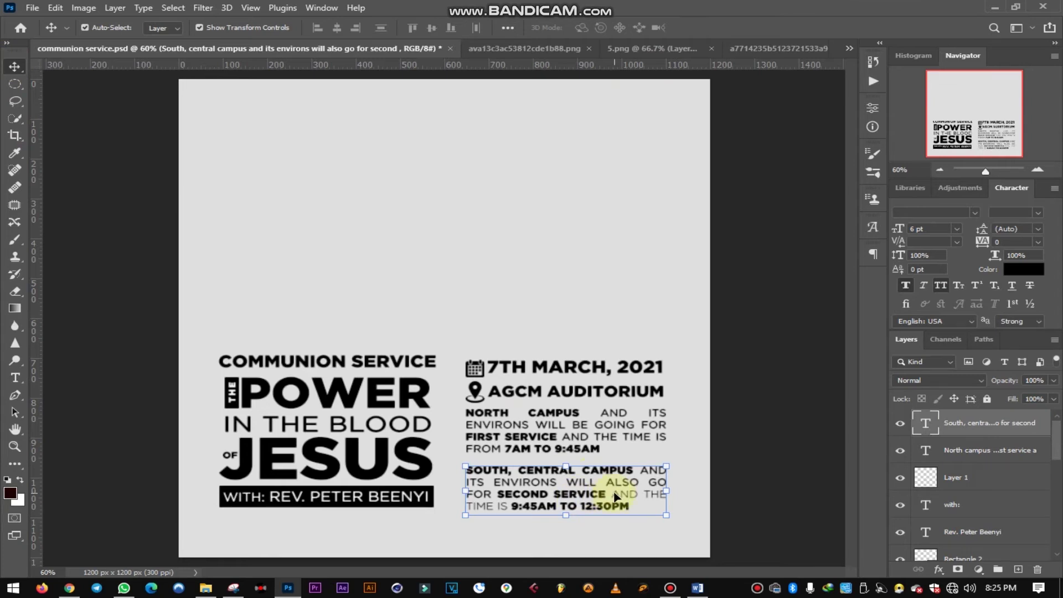
pyautogui.press('Up')
pyautogui.press('Up')
pyautogui.press('Up')
pyautogui.press('Up')
pyautogui.press('Up')
pyautogui.press('Up')
pyautogui.press('Up')
pyautogui.press('Up')
pyautogui.press('Up')
pyautogui.press('Up')
pyautogui.press('Up')
pyautogui.press('Up')
pyautogui.press('Up')
pyautogui.press('Up')
pyautogui.press('Up')
pyautogui.press('Up')
pyautogui.press('Up')
pyautogui.press('Up')
pyautogui.press('Up')
pyautogui.press('Up')
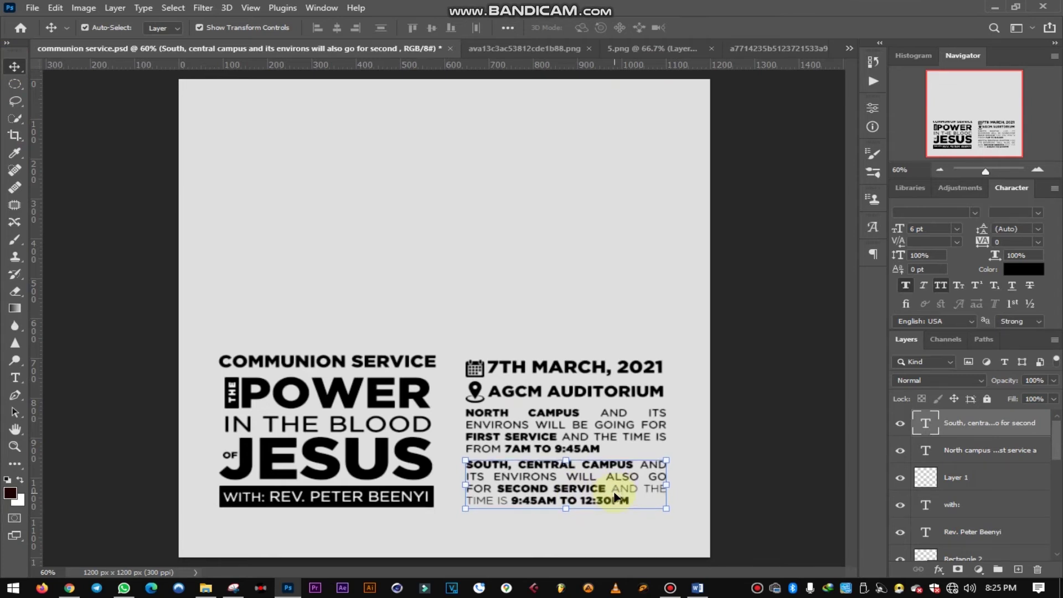
pyautogui.press('Up')
pyautogui.press('Up')
pyautogui.press('Left')
pyautogui.press('Left')
pyautogui.press('Left')
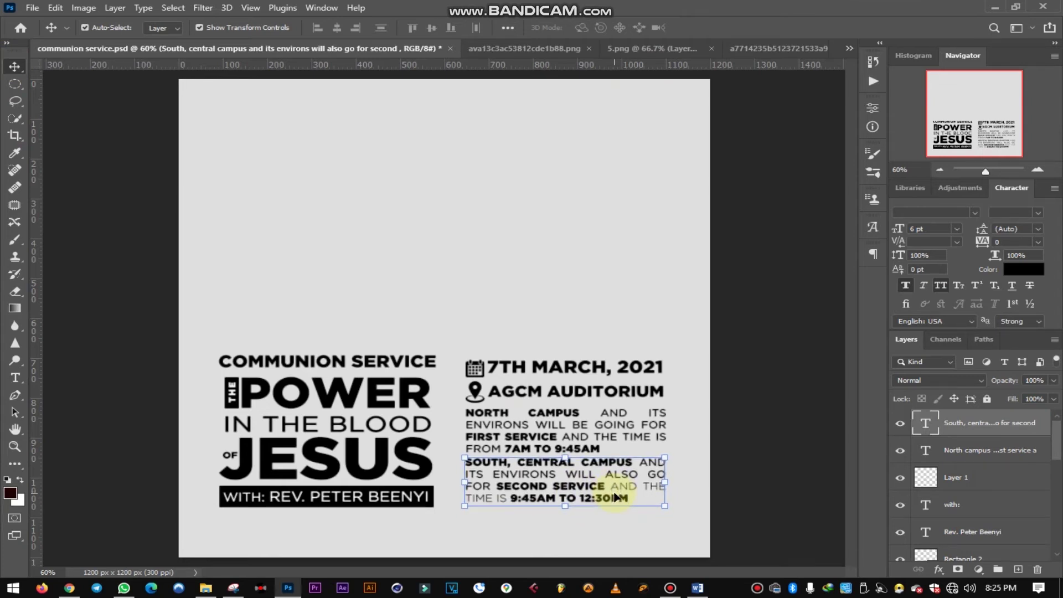
pyautogui.press('Down')
pyautogui.press('Down')
pyautogui.press('Down')
pyautogui.press('Down')
pyautogui.press('Down')
pyautogui.press('Down')
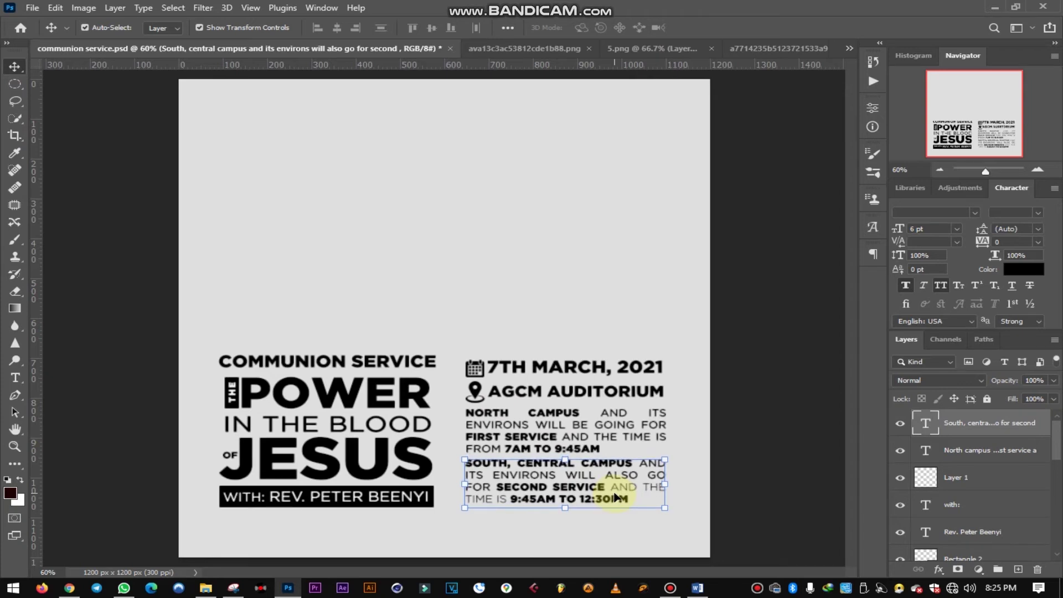
pyautogui.press('Down')
pyautogui.click(758, 423)
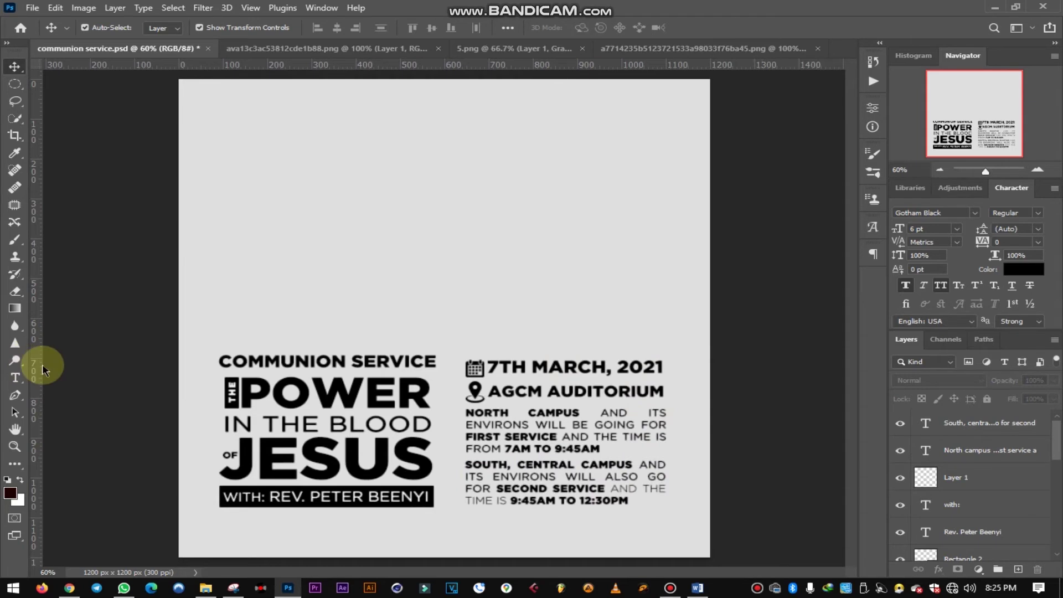
pyautogui.hotkey('ctrl', 's')
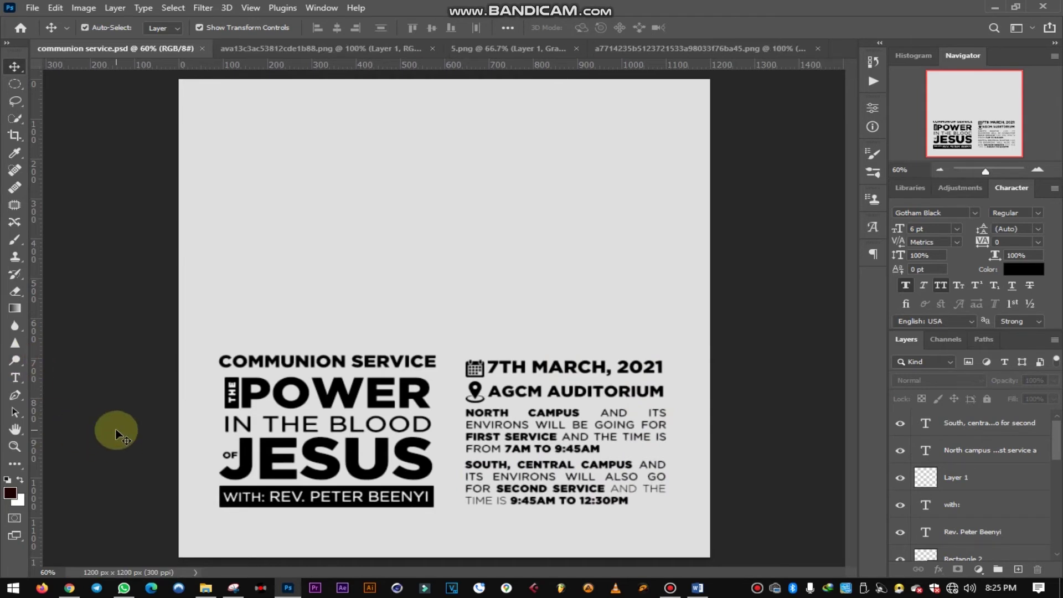
pyautogui.press('u')
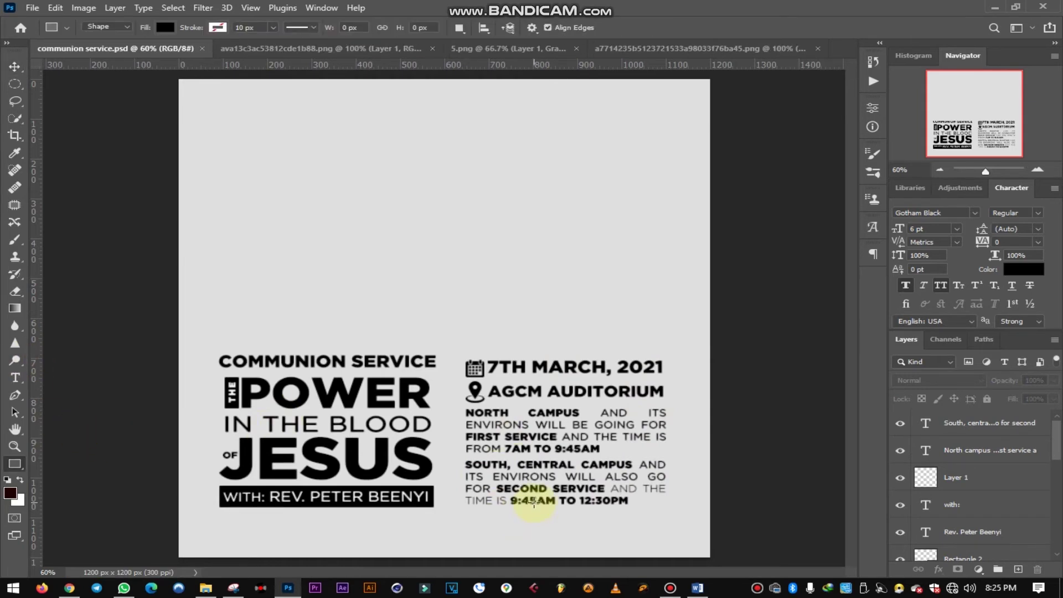
pyautogui.scroll(5, 475, 432)
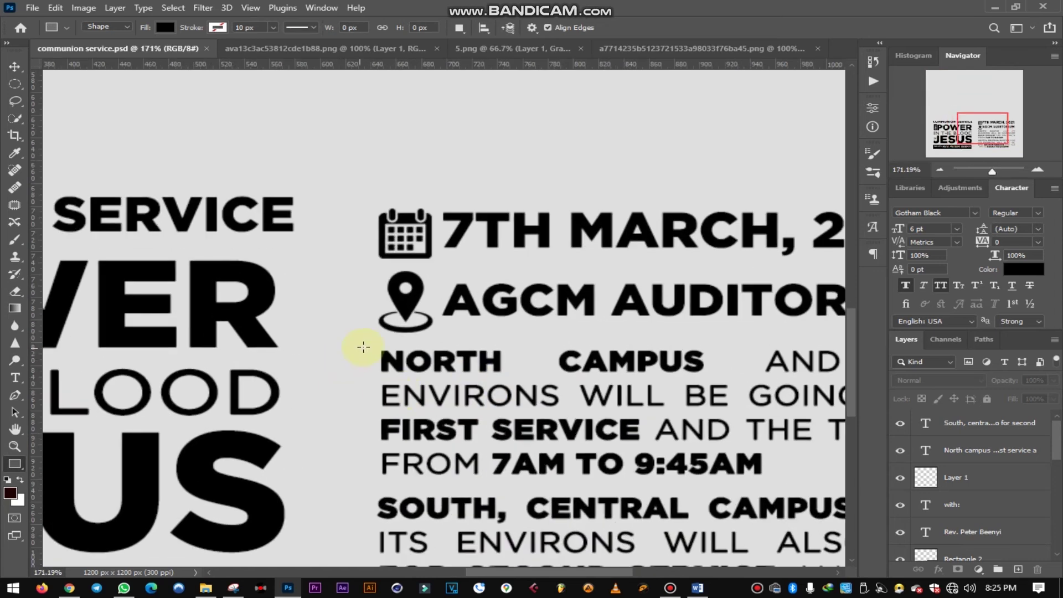
# - Draw a 466 × 1 px black divider below AGCM AUDITORIUM and nudge it down one pixel
pyautogui.moveTo(370, 334); pyautogui.dragTo(832, 334)
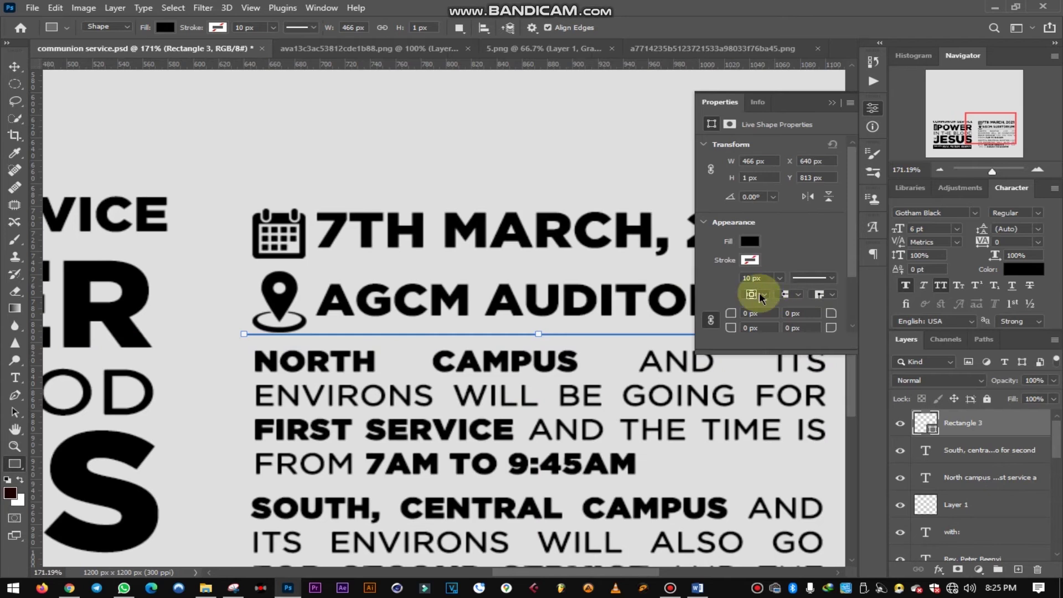
pyautogui.click(21, 66)
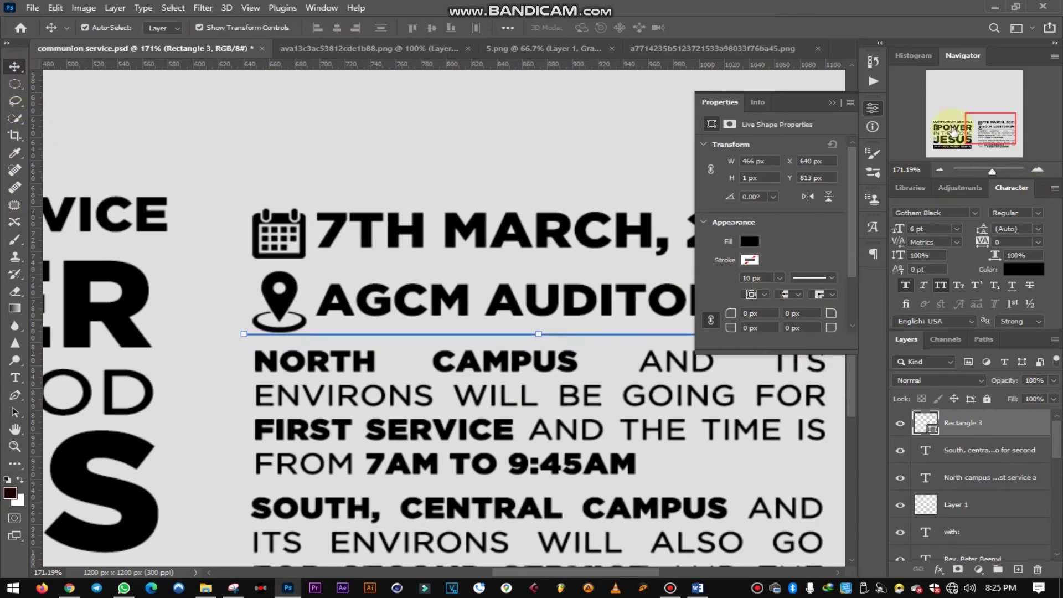
pyautogui.click(832, 104)
pyautogui.press('Down')
pyautogui.press('Down')
pyautogui.press('Down')
pyautogui.press('Down')
pyautogui.press('Down')
pyautogui.press('Down')
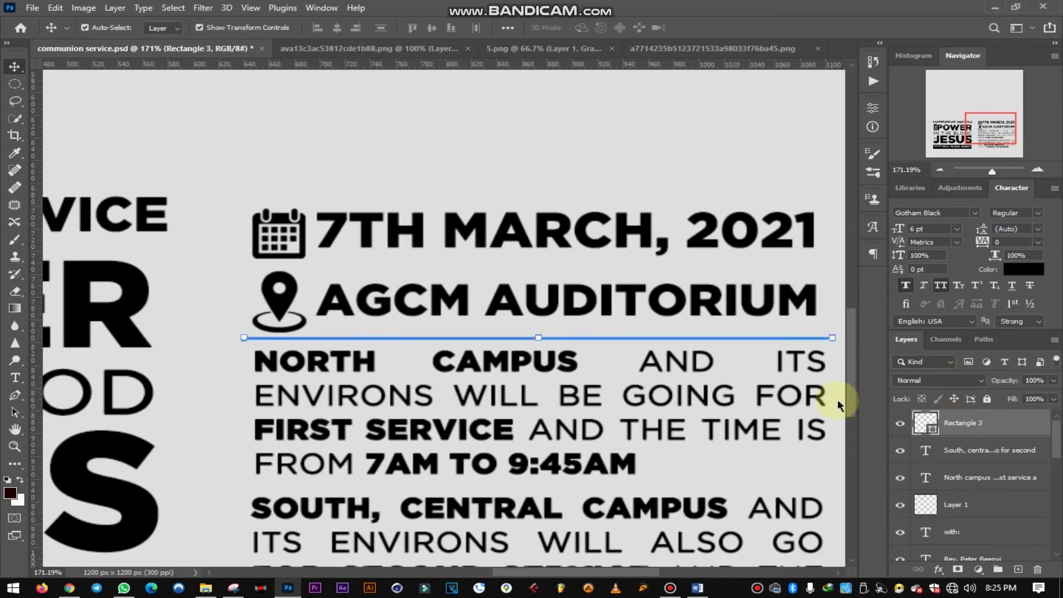
pyautogui.click(603, 155)
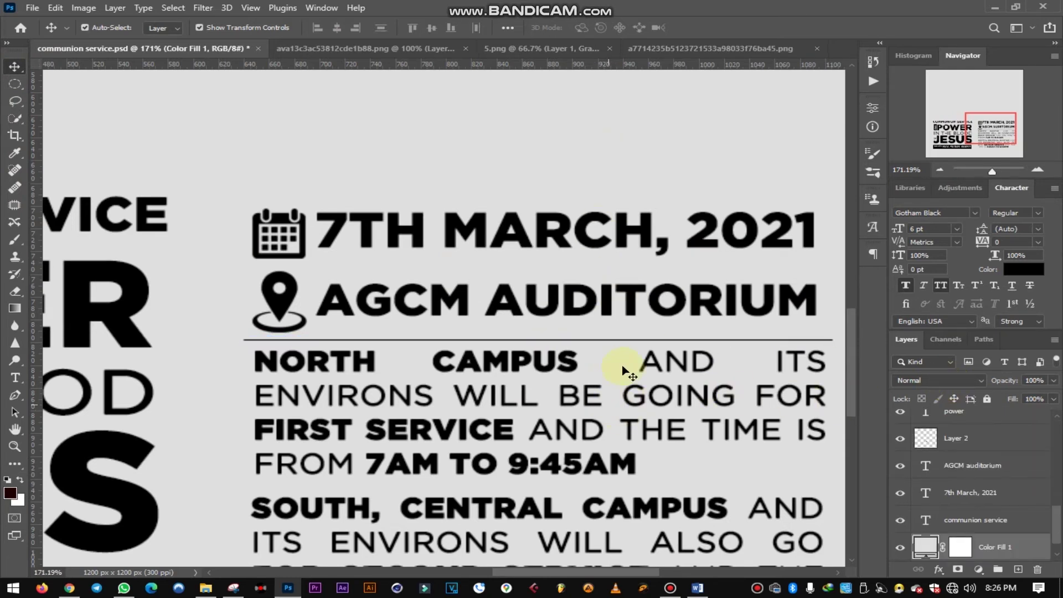
pyautogui.click(674, 341)
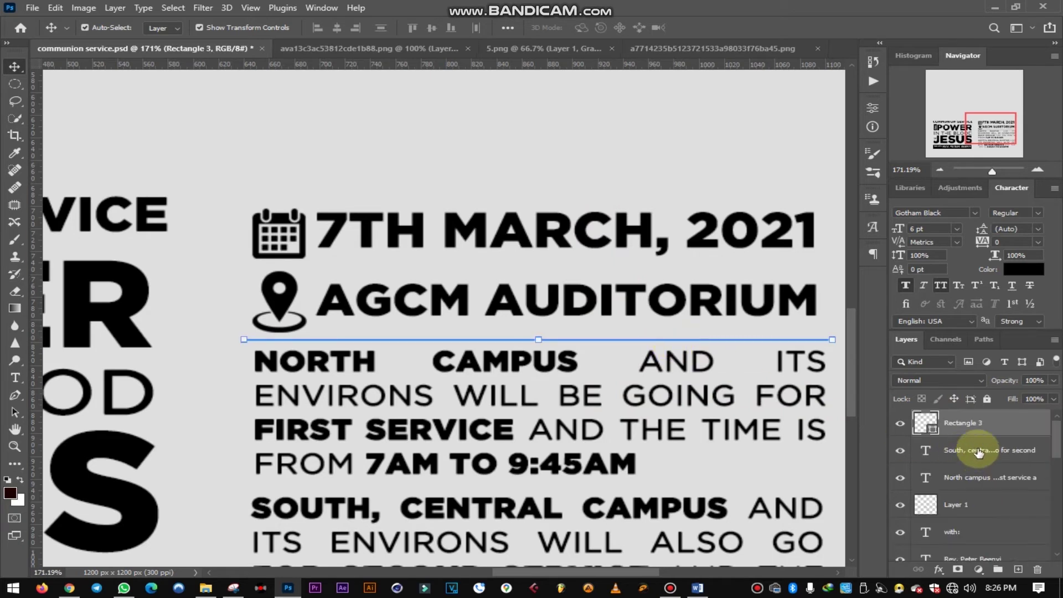
# - Duplicate the divider and place the copy between the North and South campus paragraphs
pyautogui.hotkey('ctrl', 'j')
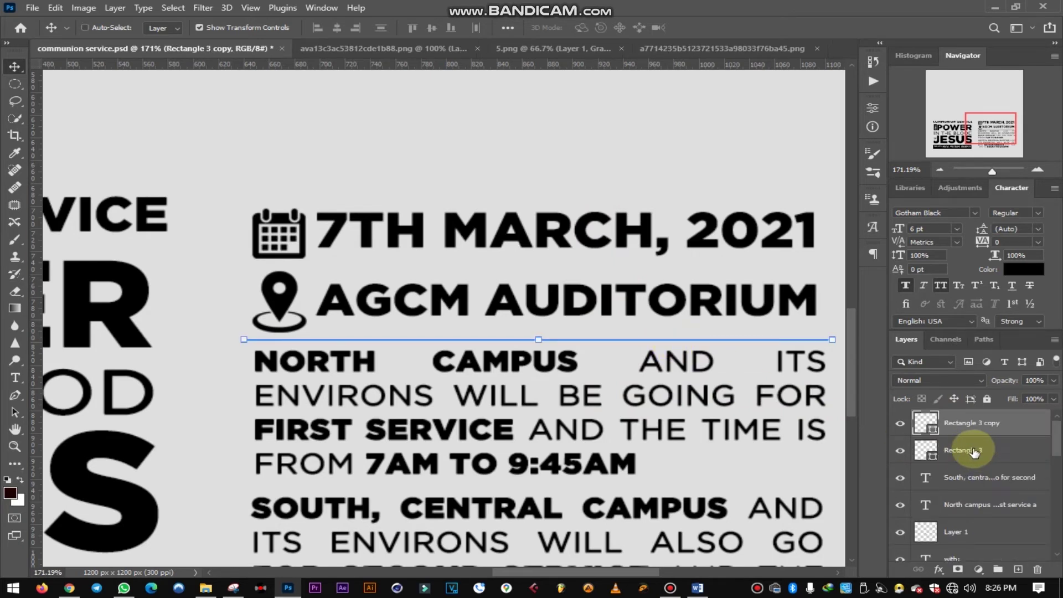
pyautogui.scroll(-2, 654, 355)
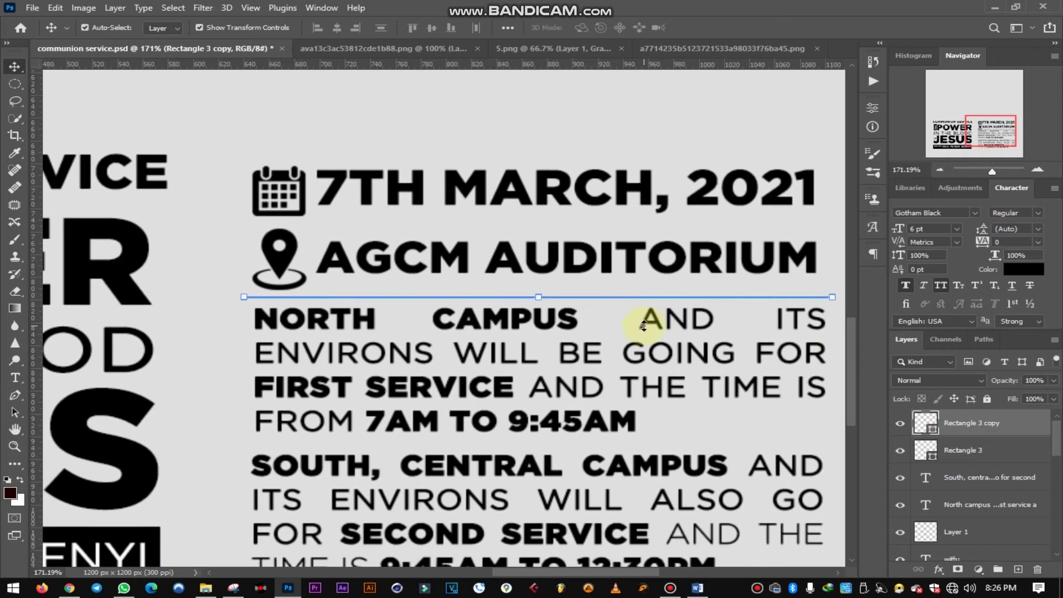
pyautogui.moveTo(644, 299); pyautogui.dragTo(643, 444)
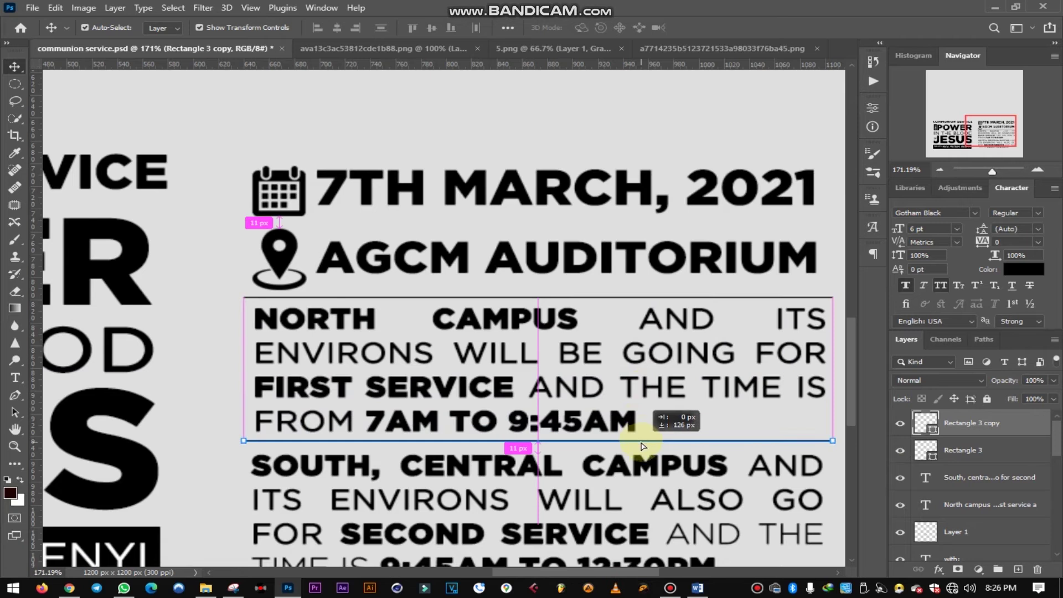
pyautogui.moveTo(642, 446); pyautogui.dragTo(642, 449)
# - Duplicate the middle divider again and place it beneath the South campus paragraph
pyautogui.scroll(-3, 642, 466)
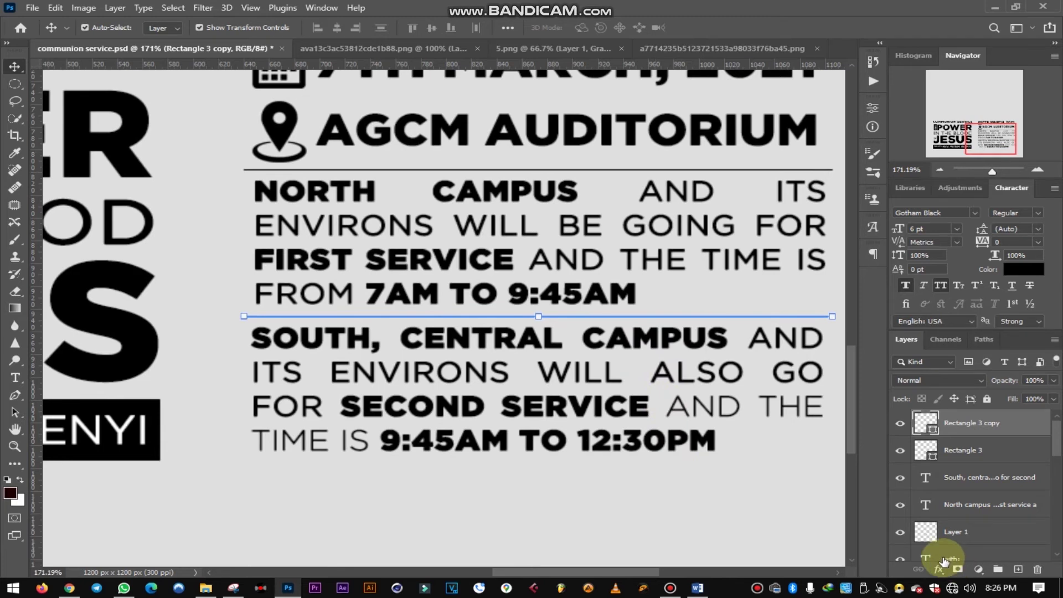
pyautogui.press('ctrl')
pyautogui.hotkey('ctrl', 'j')
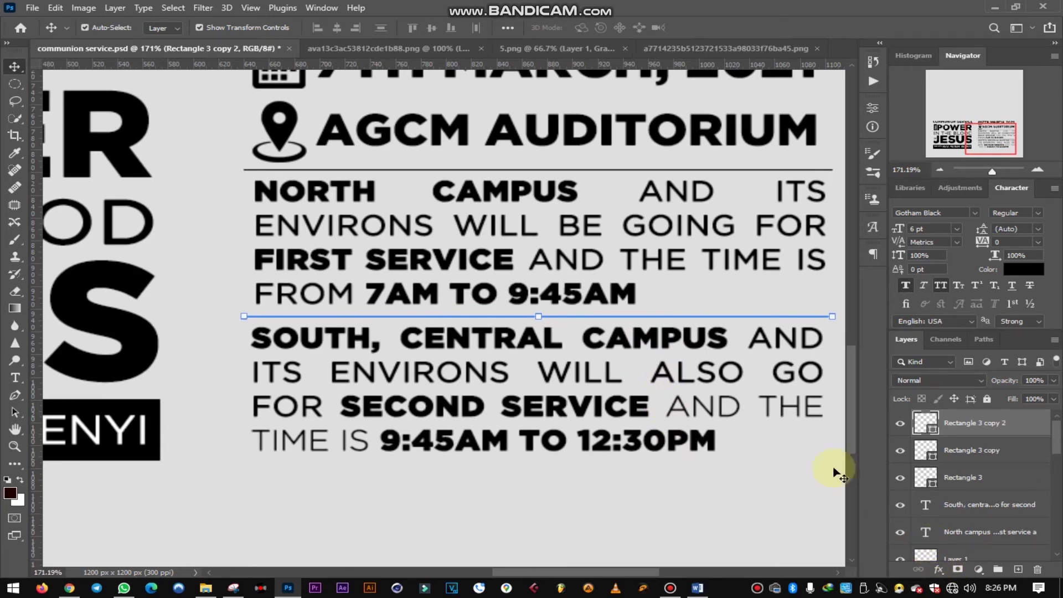
pyautogui.moveTo(670, 320); pyautogui.dragTo(653, 462)
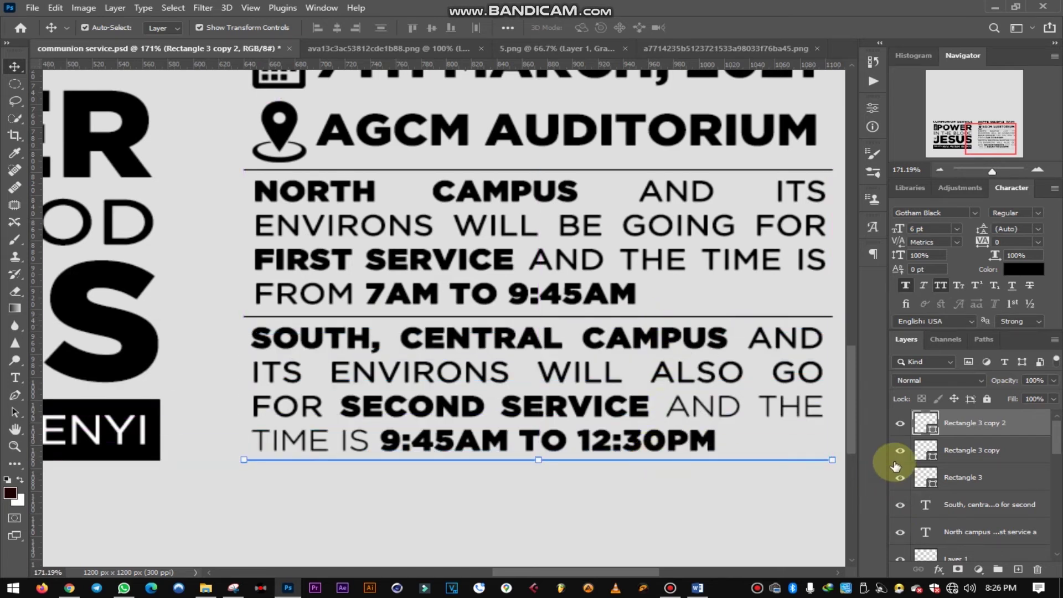
pyautogui.scroll(2, 573, 443)
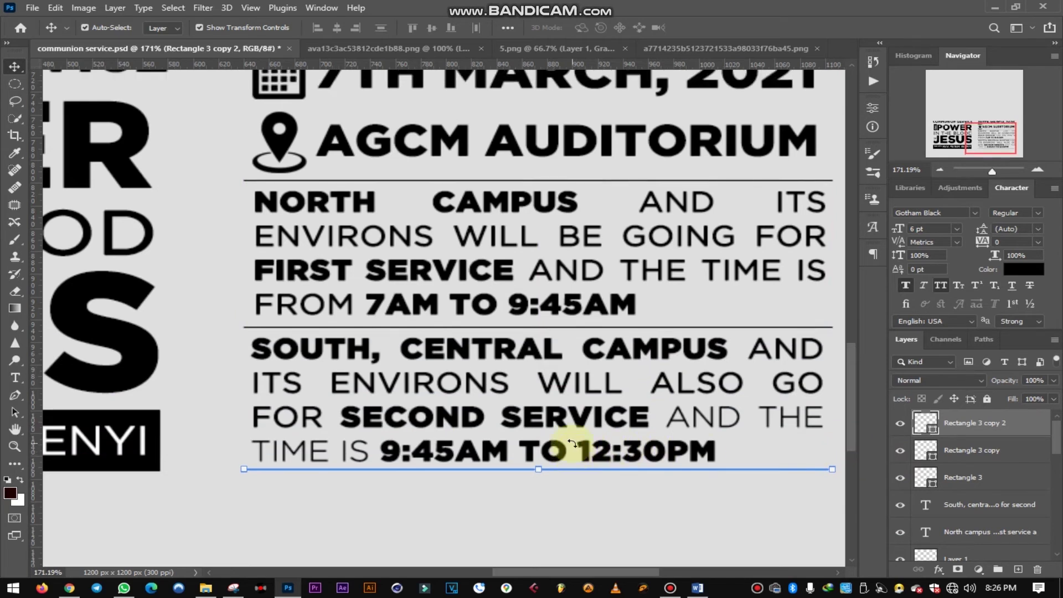
pyautogui.scroll(6, 573, 437)
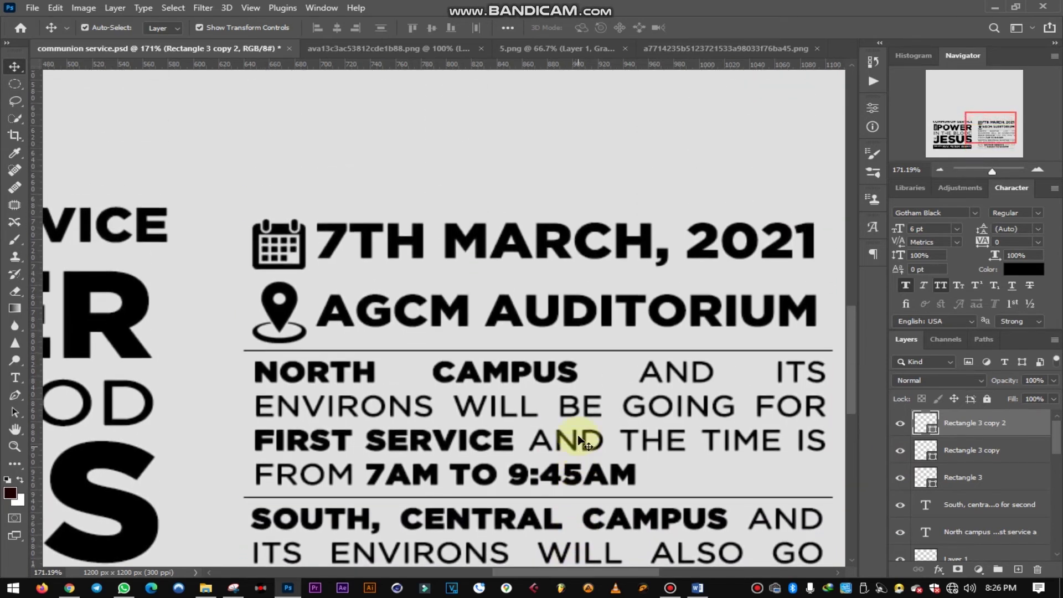
# - Move the date line and the AGCM AUDITORIUM venue line, with their icons, up closer together
pyautogui.click(288, 230)
pyautogui.keyDown('shift'); pyautogui.click(336, 242); pyautogui.keyUp('shift')
pyautogui.moveTo(336, 242); pyautogui.dragTo(332, 228)
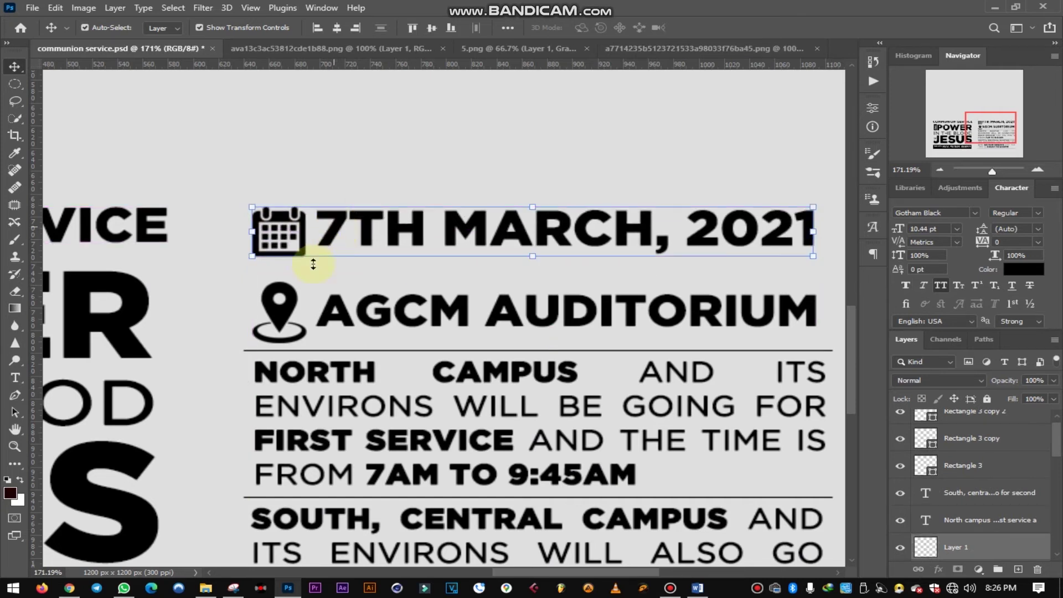
pyautogui.click(282, 310)
pyautogui.keyDown('shift'); pyautogui.click(344, 323); pyautogui.keyUp('shift')
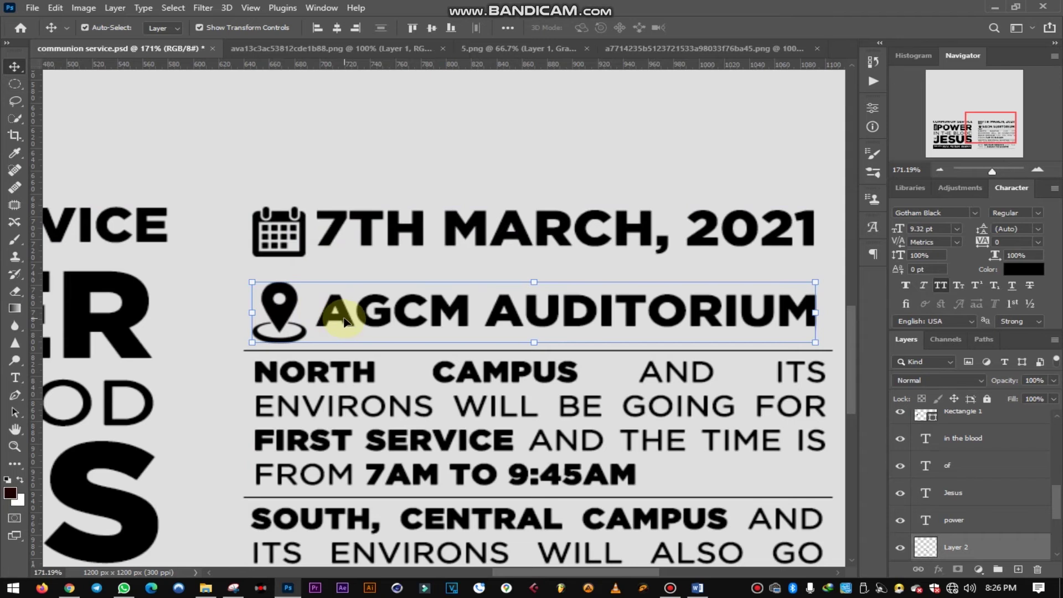
pyautogui.moveTo(344, 322); pyautogui.dragTo(338, 307)
# - Nudge the bottom divider a few pixels up, snug beneath the South campus paragraph
pyautogui.click(344, 356)
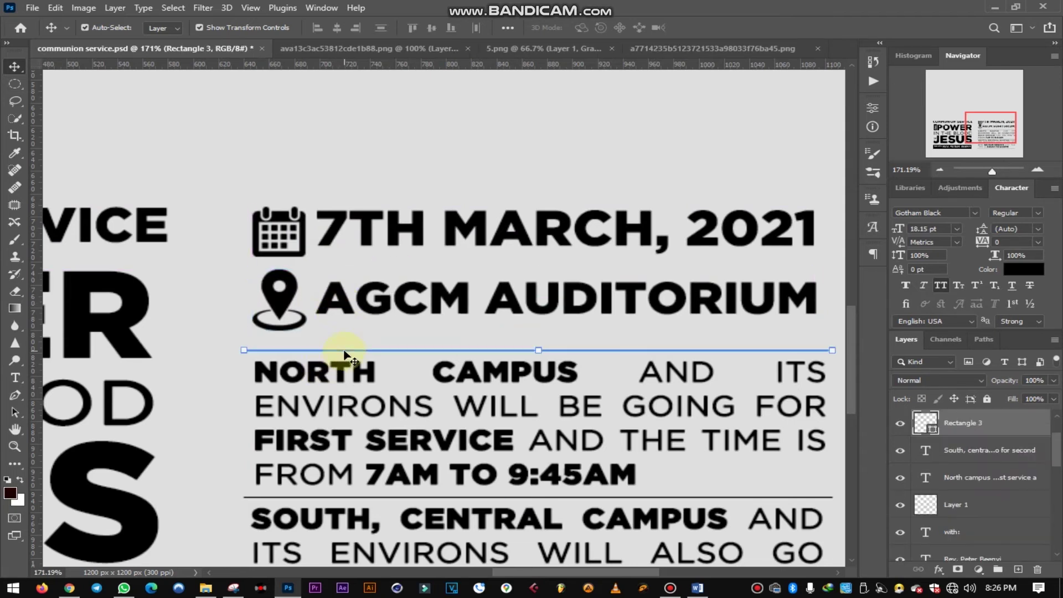
pyautogui.scroll(-5, 593, 548)
pyautogui.click(598, 486)
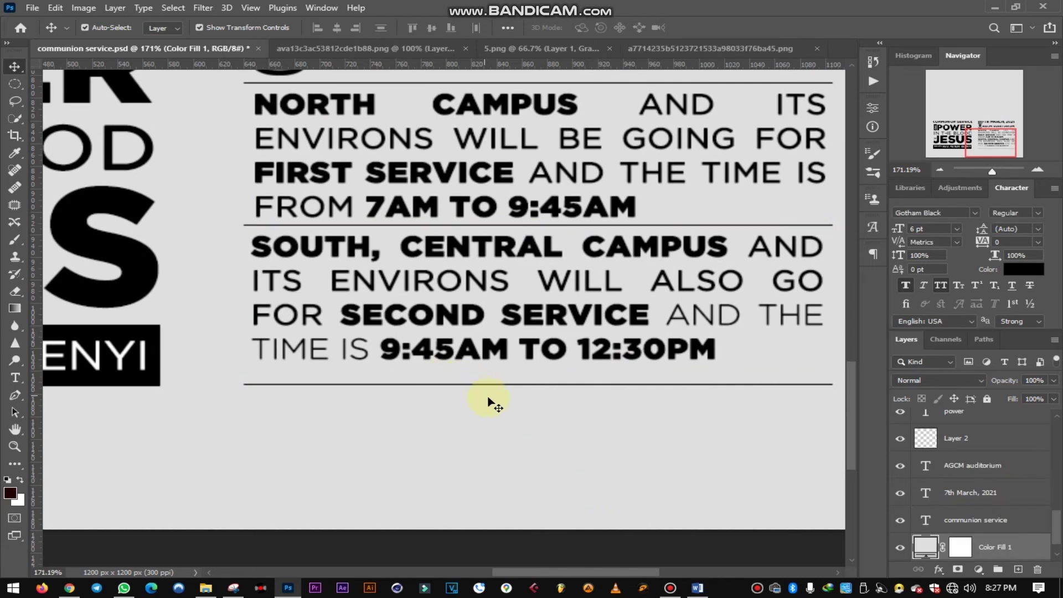
pyautogui.click(515, 385)
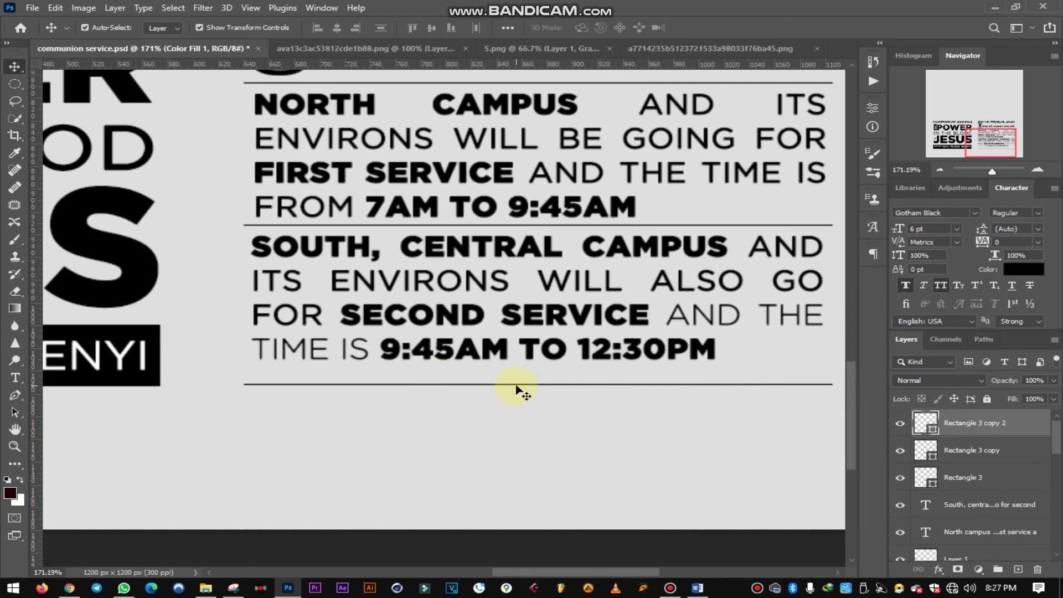
pyautogui.moveTo(518, 383); pyautogui.dragTo(517, 380)
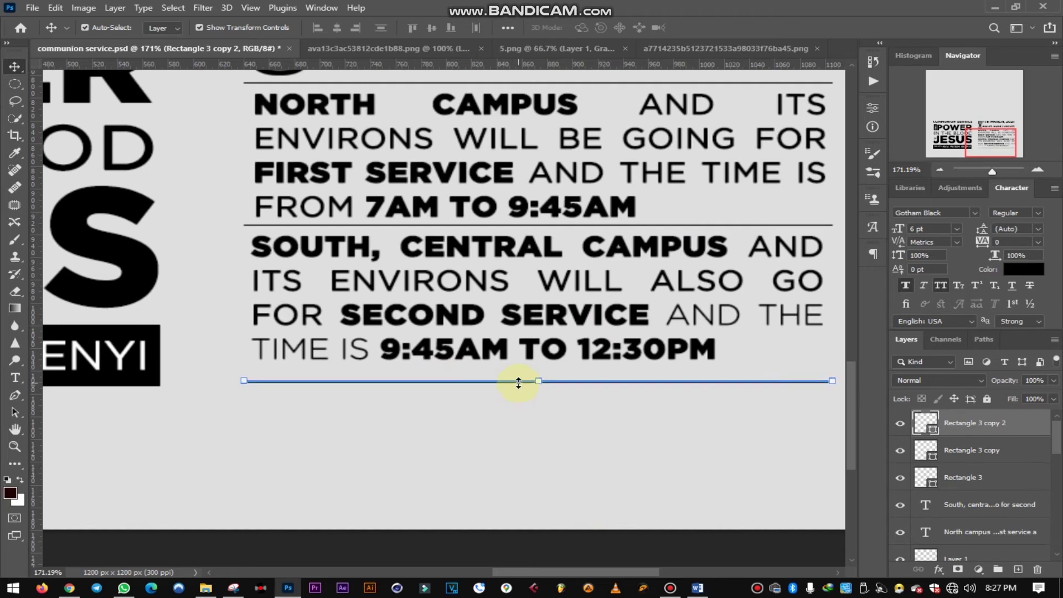
pyautogui.scroll(-5, 490, 415)
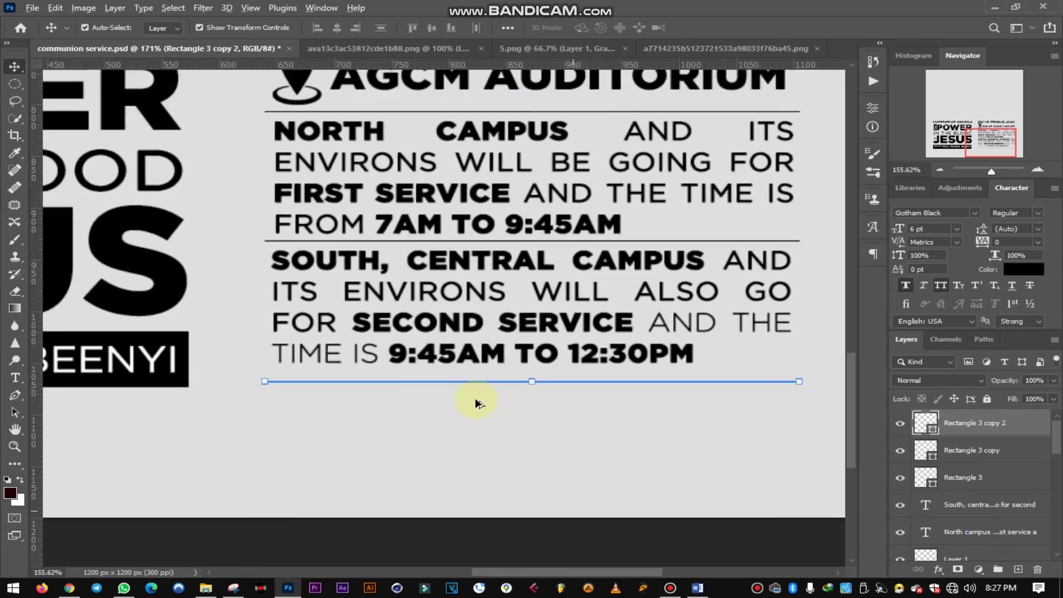
pyautogui.scroll(1, 671, 354)
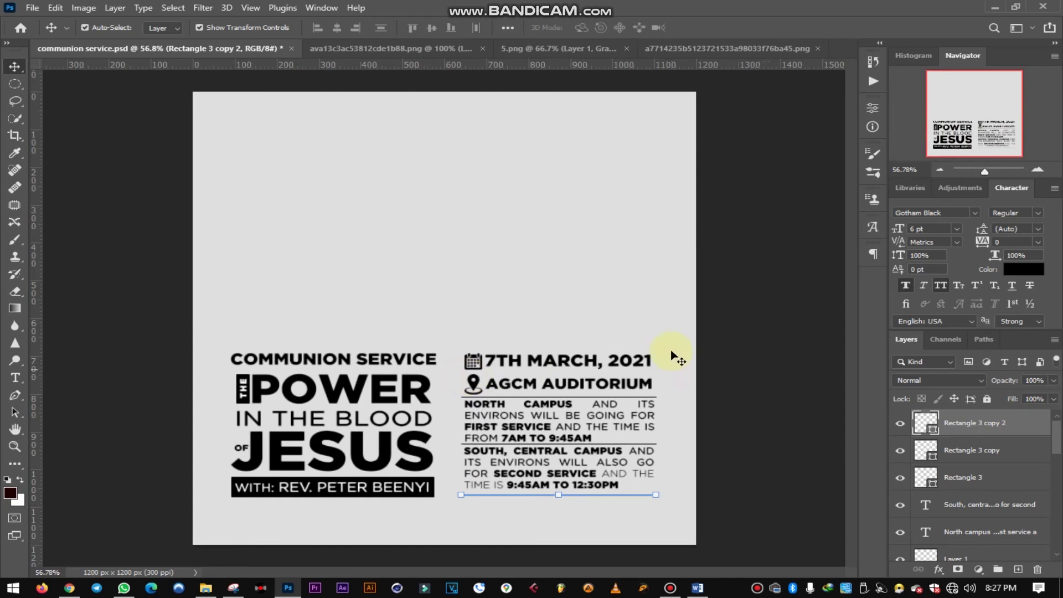
# - Deselect the divider, save the communion poster with Ctrl+S, and switch to the backgrounds folder in File Explorer
pyautogui.click(774, 326)
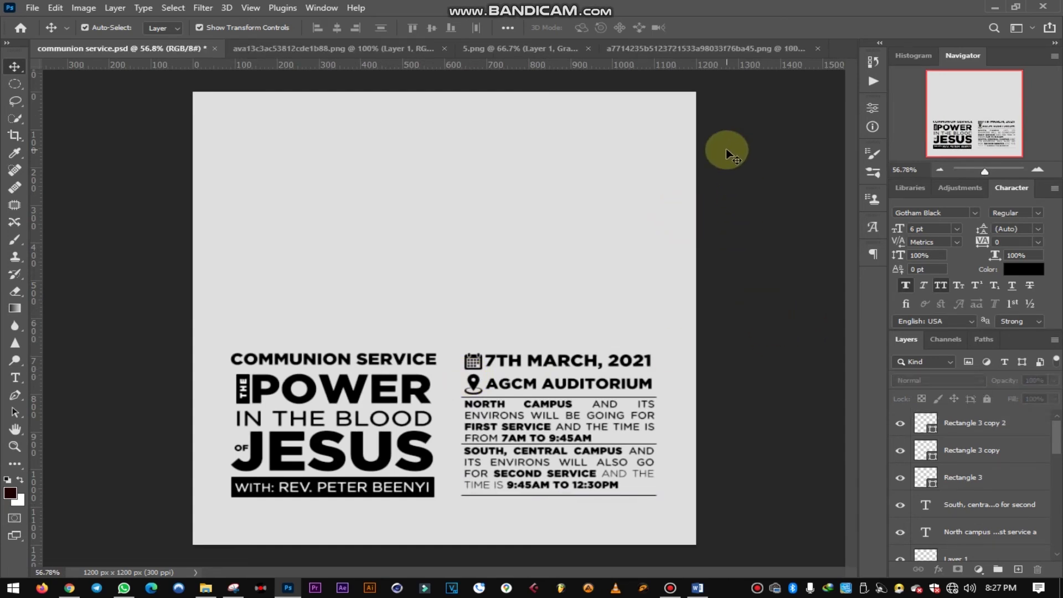
pyautogui.hotkey('ctrl', 's')
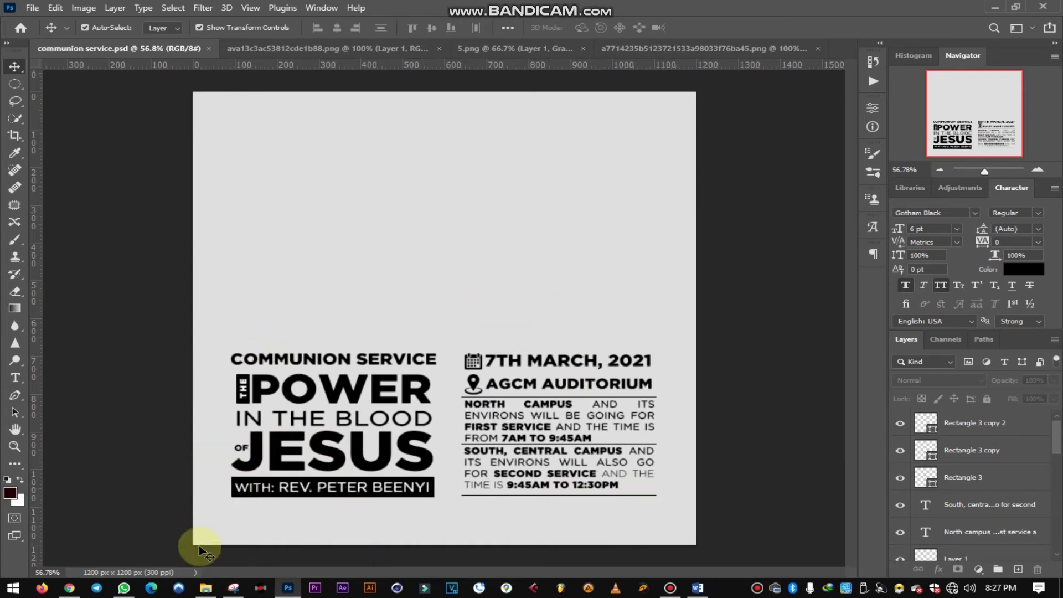
pyautogui.click(205, 588)
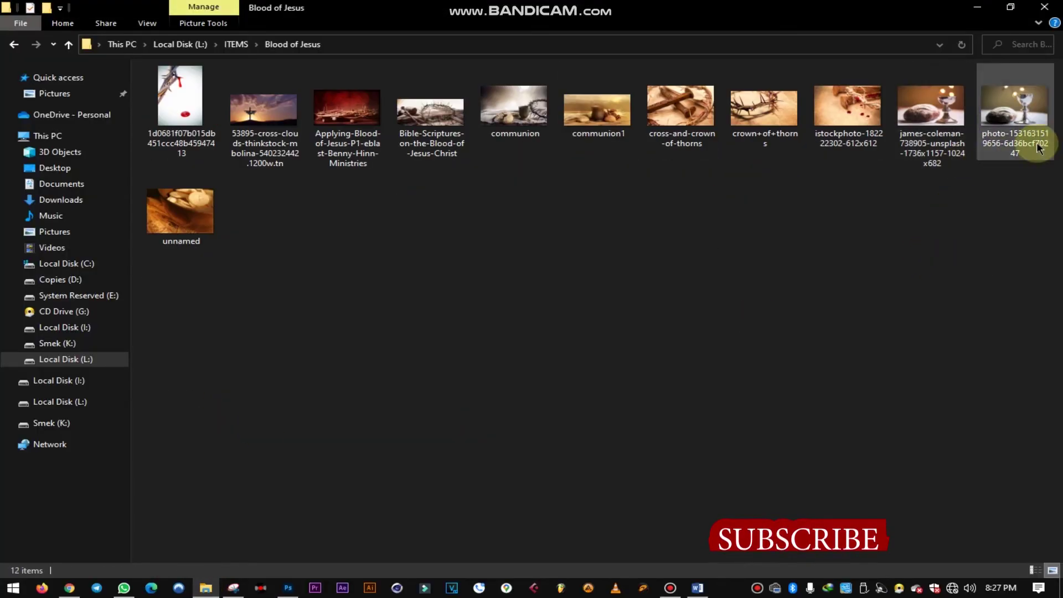
# - Drag the bread-and-chalice photo from the Blood of Jesus folder onto the Photoshop poster
pyautogui.moveTo(932, 111); pyautogui.dragTo(443, 361)
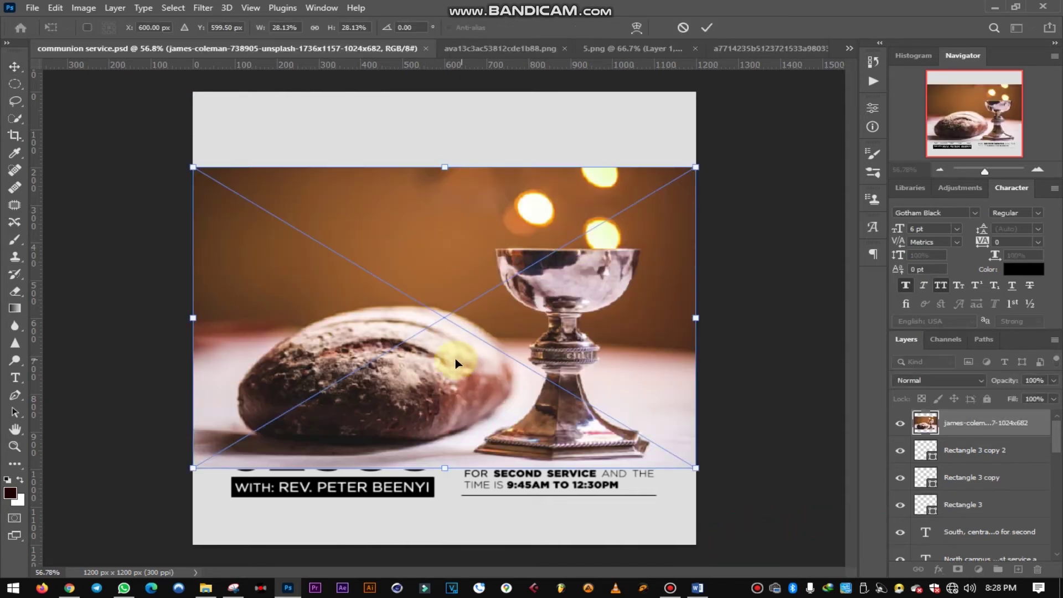
# - Move and scale the bread-and-chalice photo to 30.60% across the poster's top, then add a layer mask
pyautogui.moveTo(437, 364); pyautogui.dragTo(455, 231)
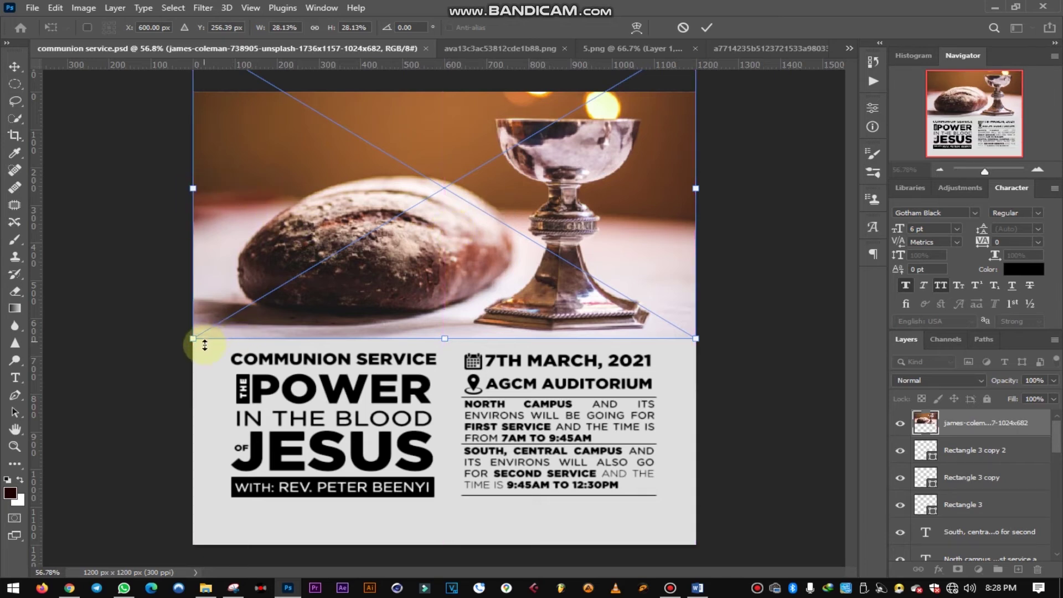
pyautogui.moveTo(192, 340); pyautogui.dragTo(170, 352)
pyautogui.moveTo(398, 313); pyautogui.dragTo(402, 301)
pyautogui.click(708, 35)
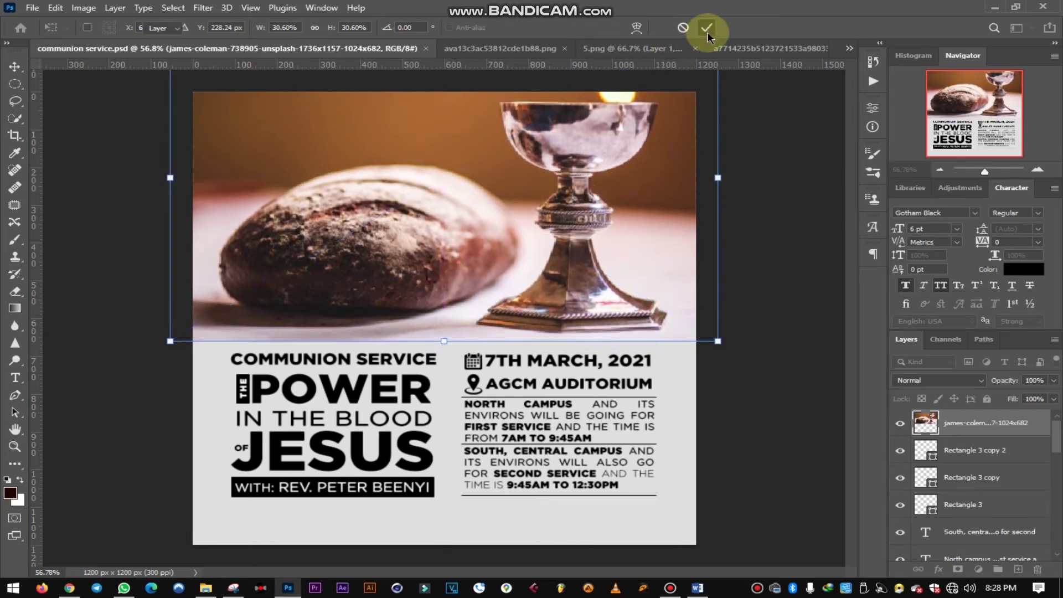
pyautogui.click(958, 568)
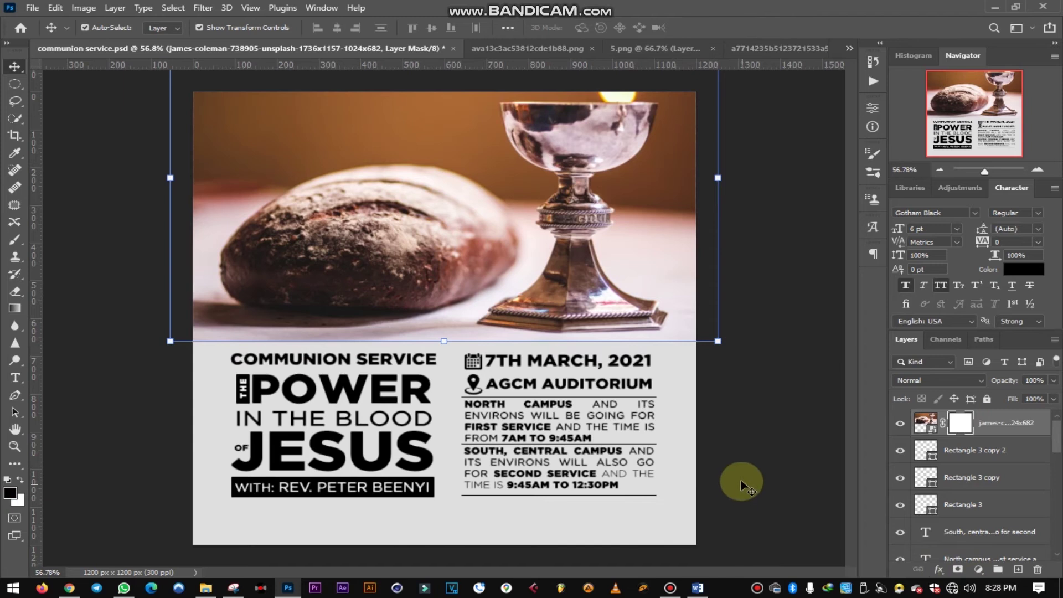
# - With a smaller ~87% opacity brush, paint the mask black along the bottom and white over the bread
pyautogui.click(15, 241)
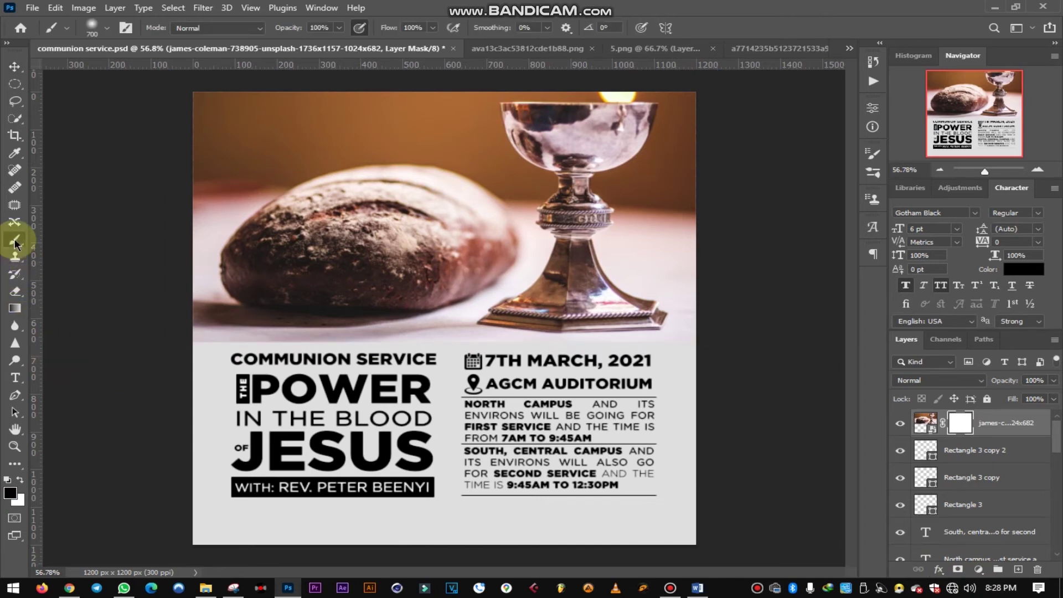
pyautogui.press('[')
pyautogui.press('[')
pyautogui.press('[')
pyautogui.press('[')
pyautogui.press('[')
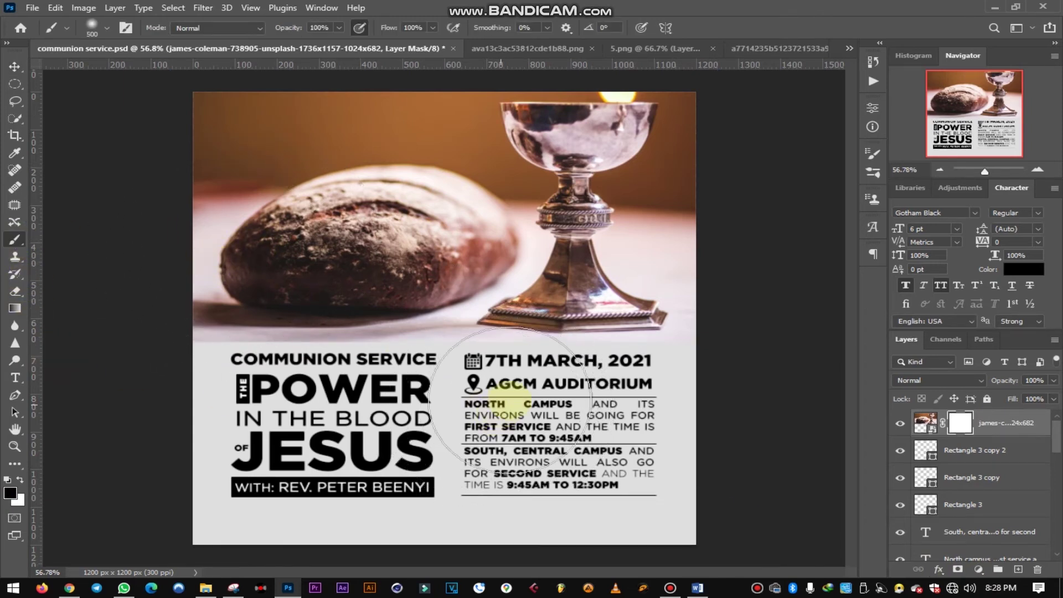
pyautogui.press('[')
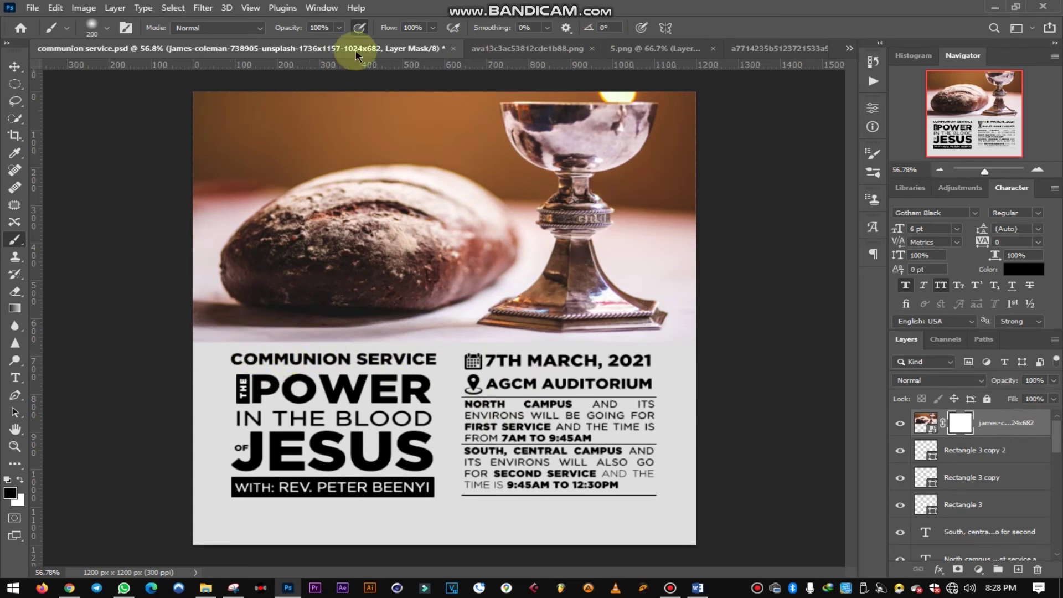
pyautogui.click(339, 28)
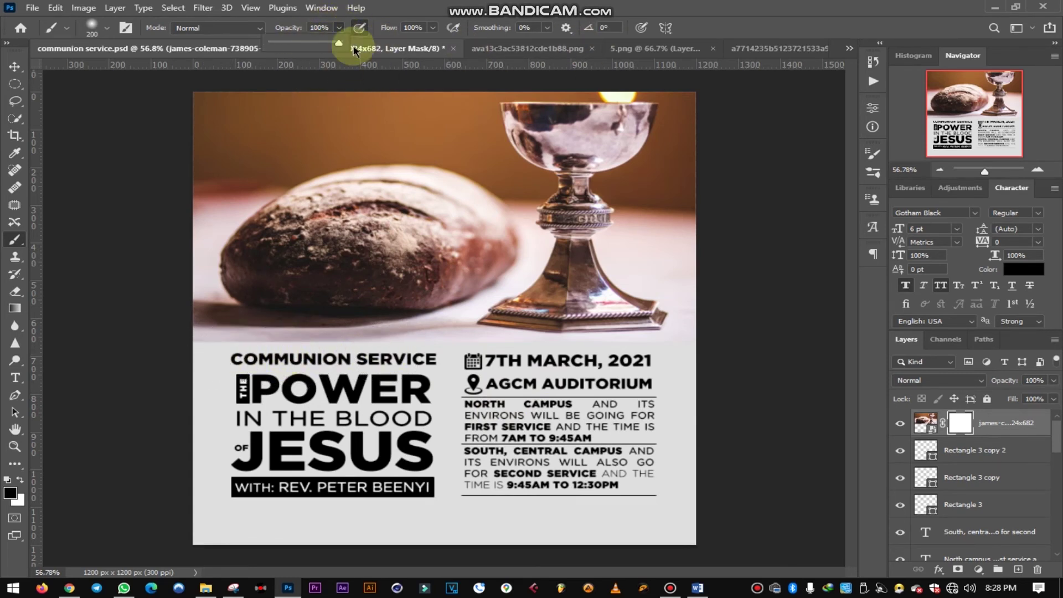
pyautogui.moveTo(342, 45); pyautogui.dragTo(330, 45)
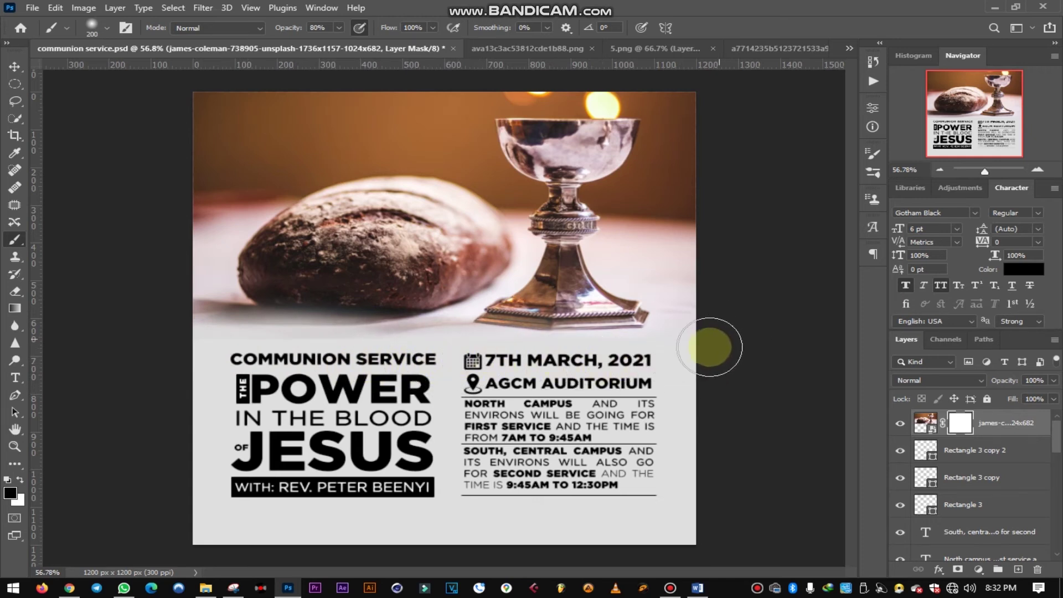
pyautogui.moveTo(707, 344); pyautogui.dragTo(136, 345)
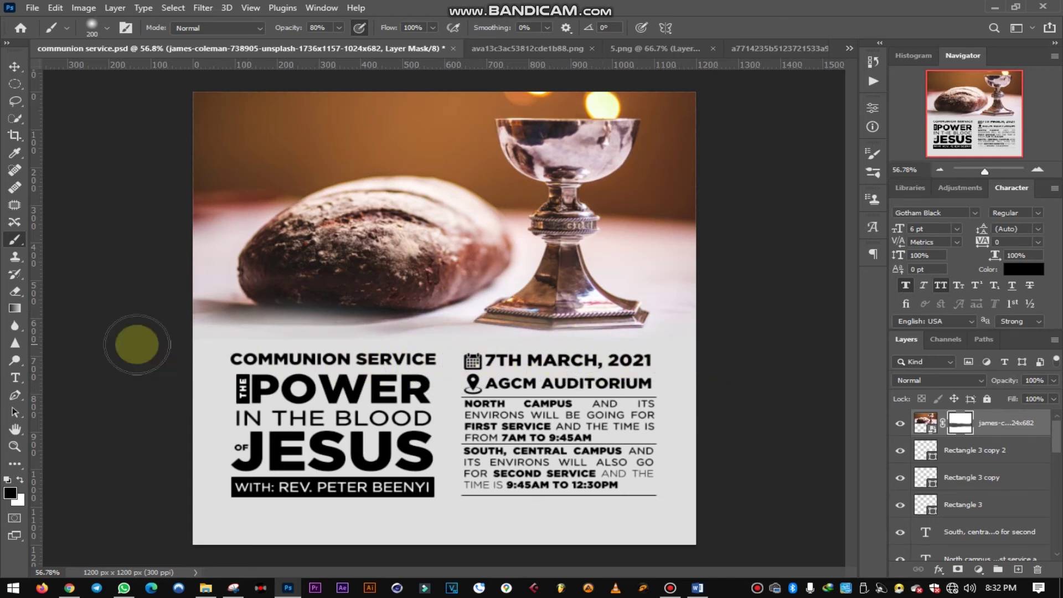
pyautogui.click(19, 480)
pyautogui.moveTo(388, 280)
pyautogui.mouseDown()
pyautogui.moveTo(254, 282)
pyautogui.moveTo(302, 278)
pyautogui.moveTo(225, 244)
pyautogui.moveTo(105, 243)
pyautogui.mouseUp()
pyautogui.click(15, 66)
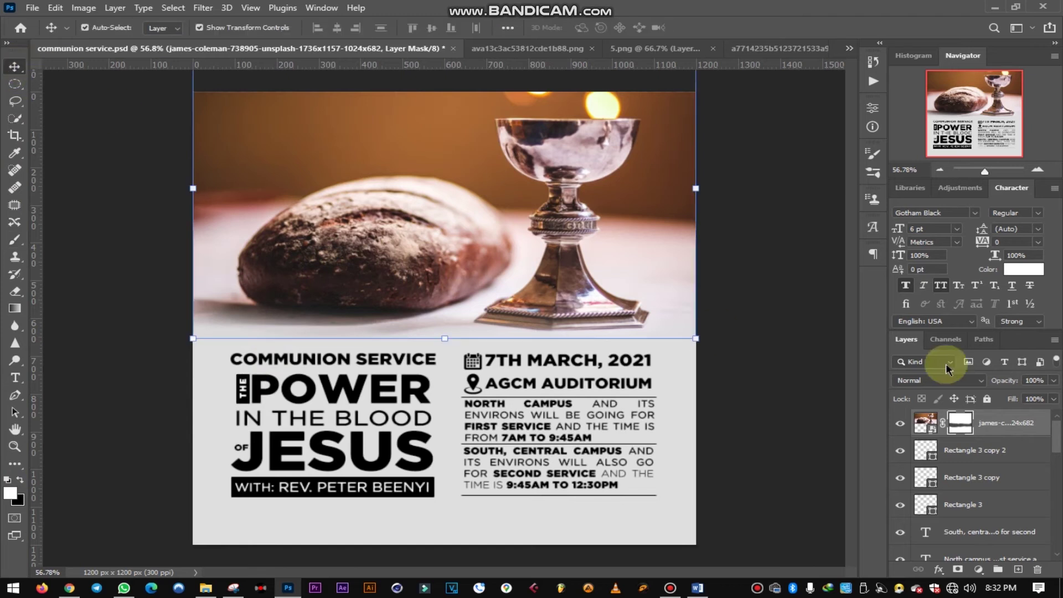
# - Nudge the bread-and-chalice photo down one pixel, deselect it, and save the poster
pyautogui.click(743, 273)
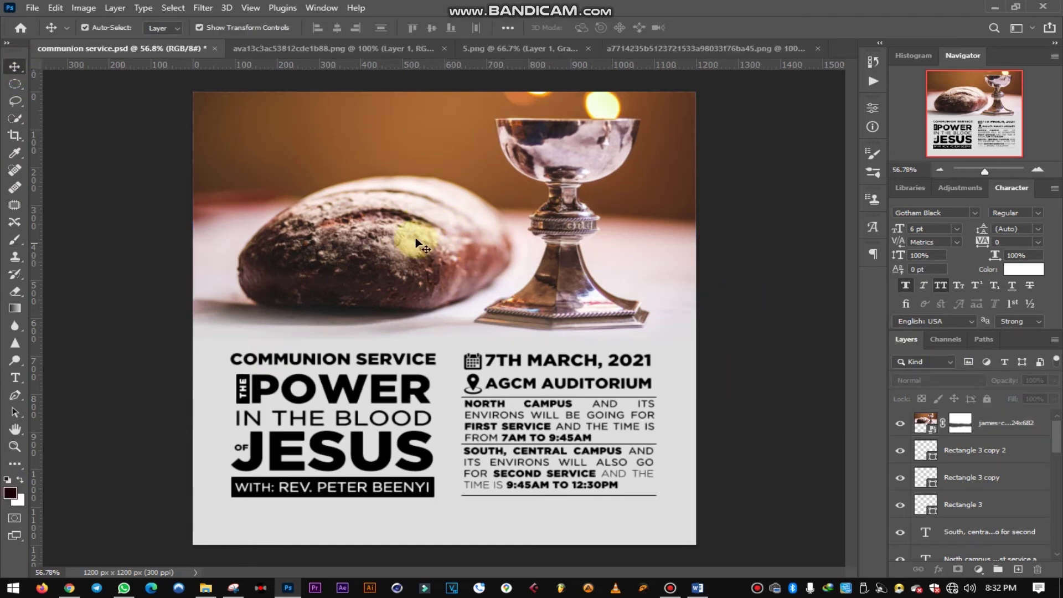
pyautogui.click(416, 233)
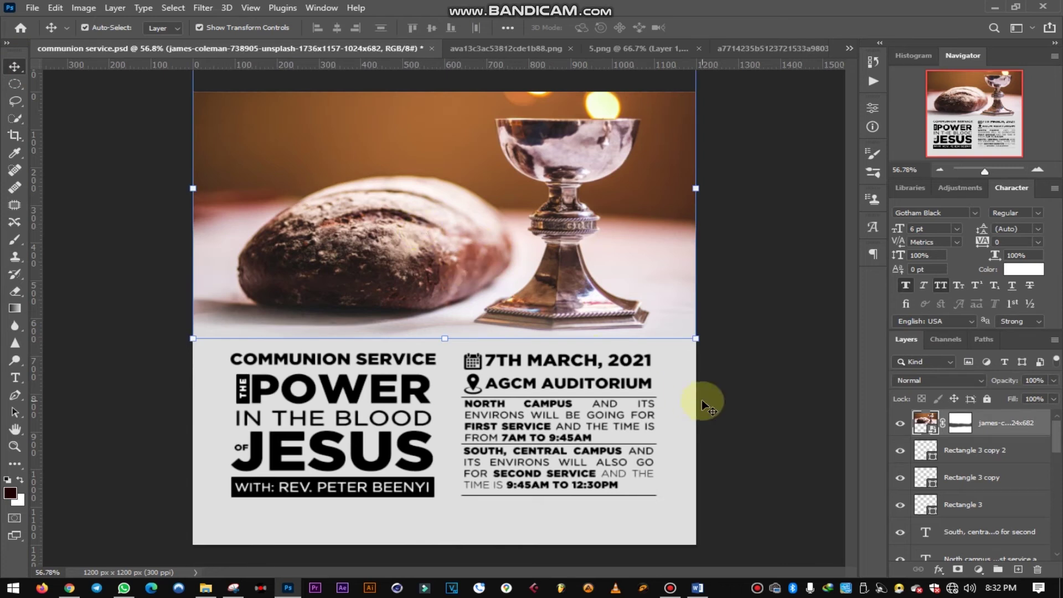
pyautogui.press('Down')
pyautogui.click(756, 361)
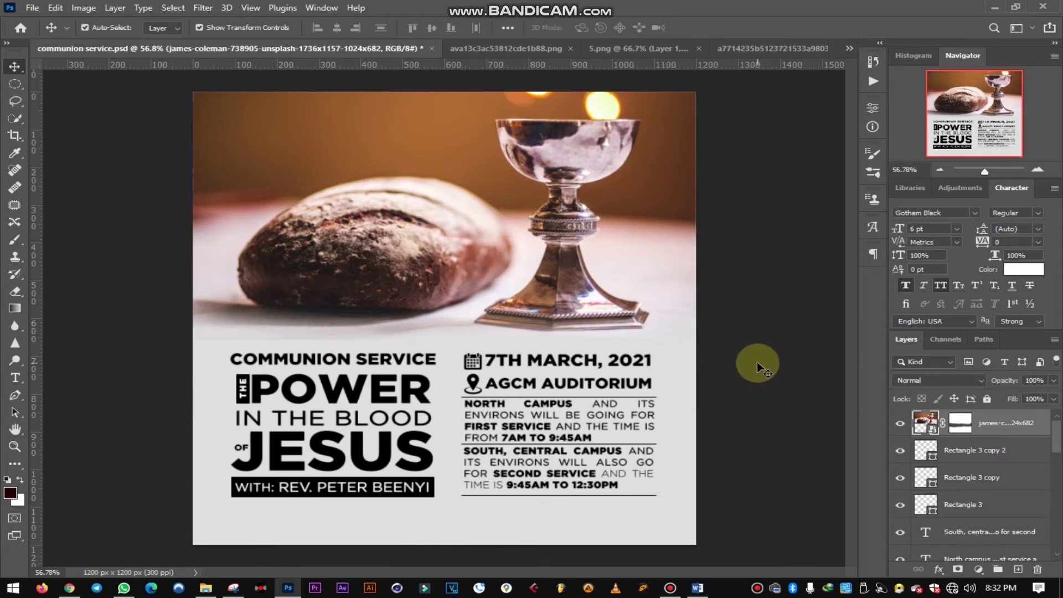
pyautogui.press('ctrl')
pyautogui.hotkey('ctrl', 's')
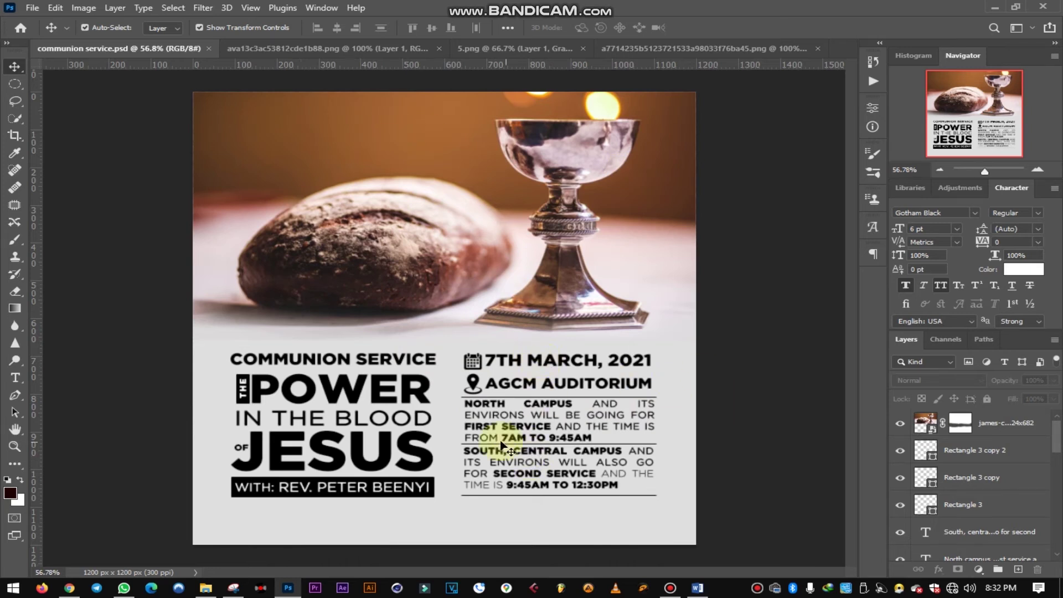
# - Alt-drag a copy of the 7TH MARCH, 2021 date text above the bread and begin retyping it
pyautogui.click(521, 366)
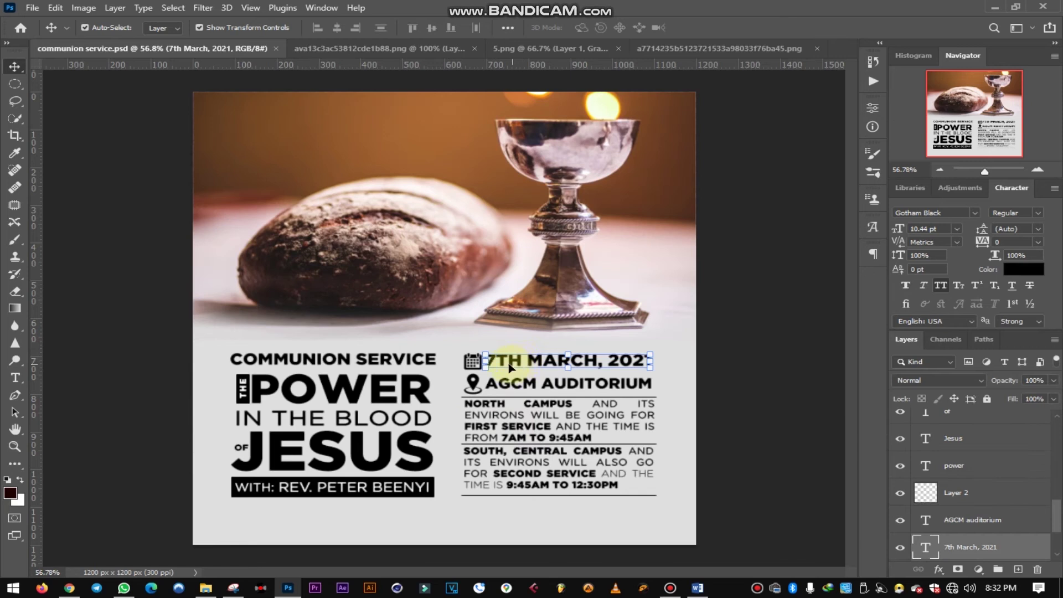
pyautogui.moveTo(516, 358); pyautogui.dragTo(327, 185)
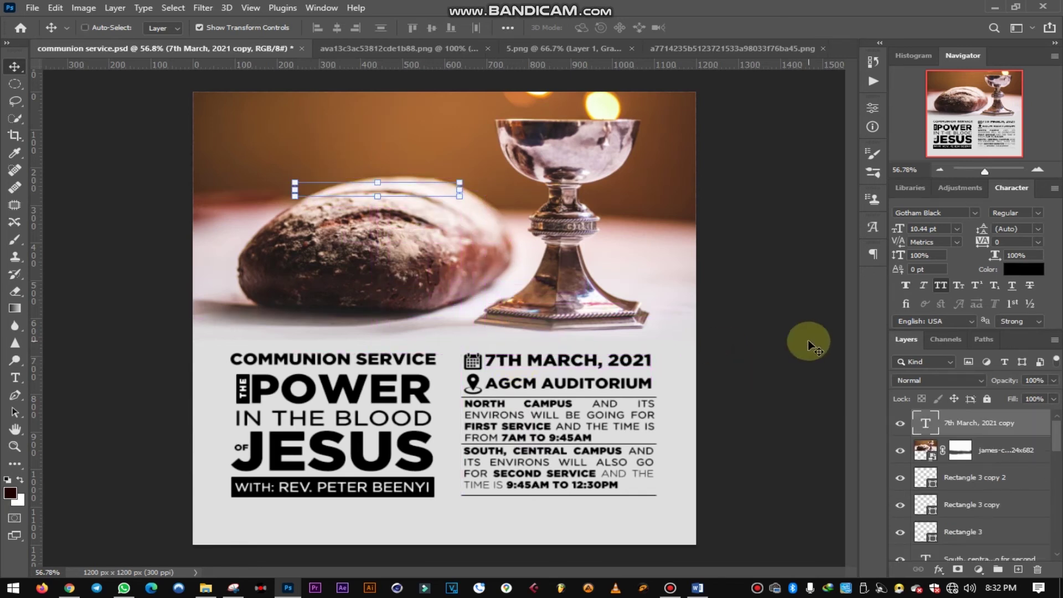
pyautogui.moveTo(396, 190); pyautogui.dragTo(270, 137)
pyautogui.press('t')
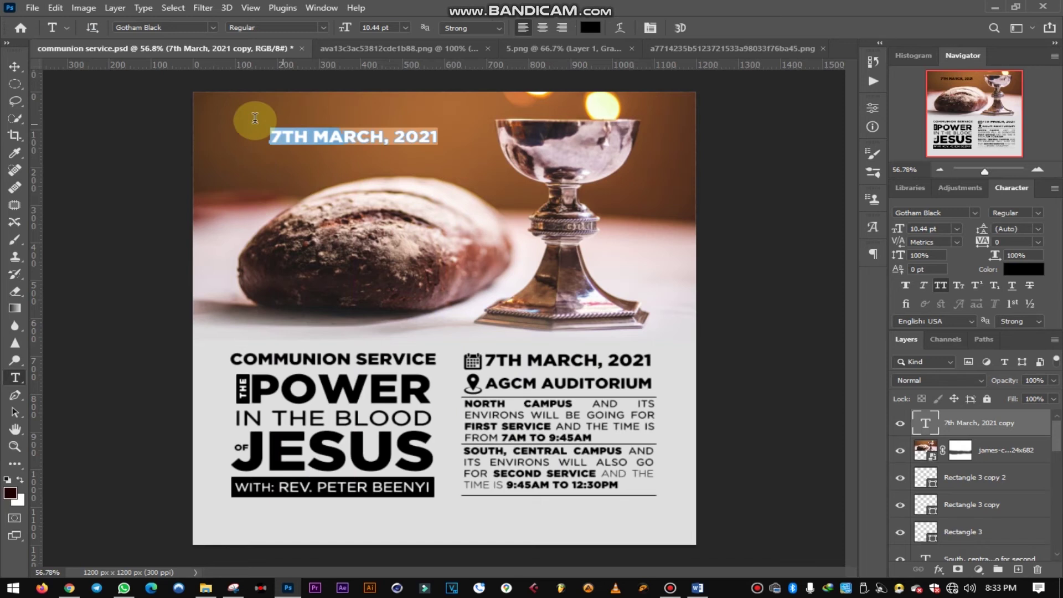
pyautogui.write('ASS')
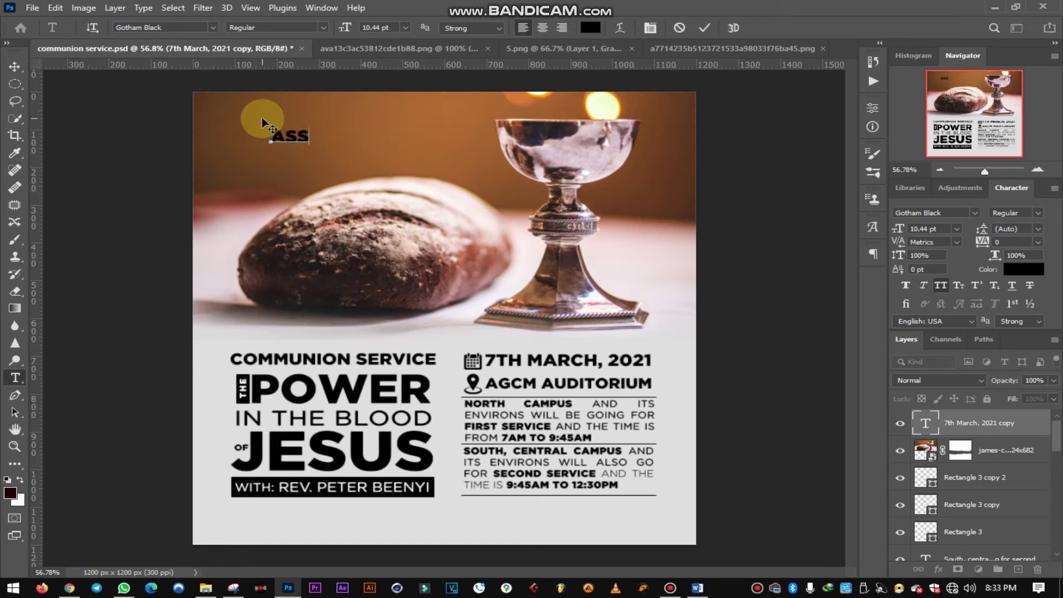
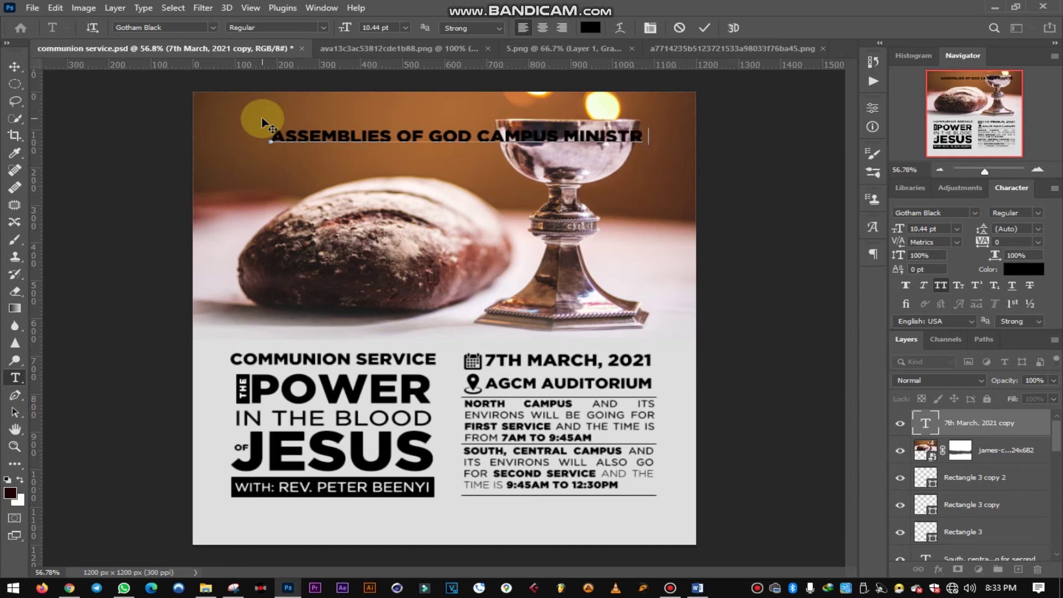
# - Finish typing ASSEMBLIES OF GOD CAMPUS MINISTRIES and scale the heading down to about 469 px wide
pyautogui.write('S')
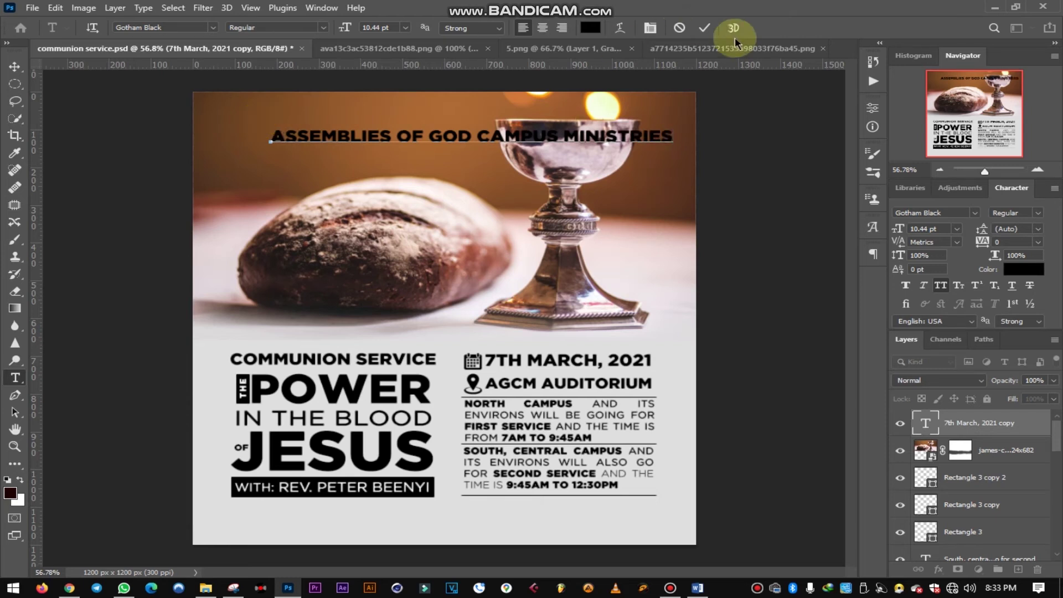
pyautogui.click(704, 29)
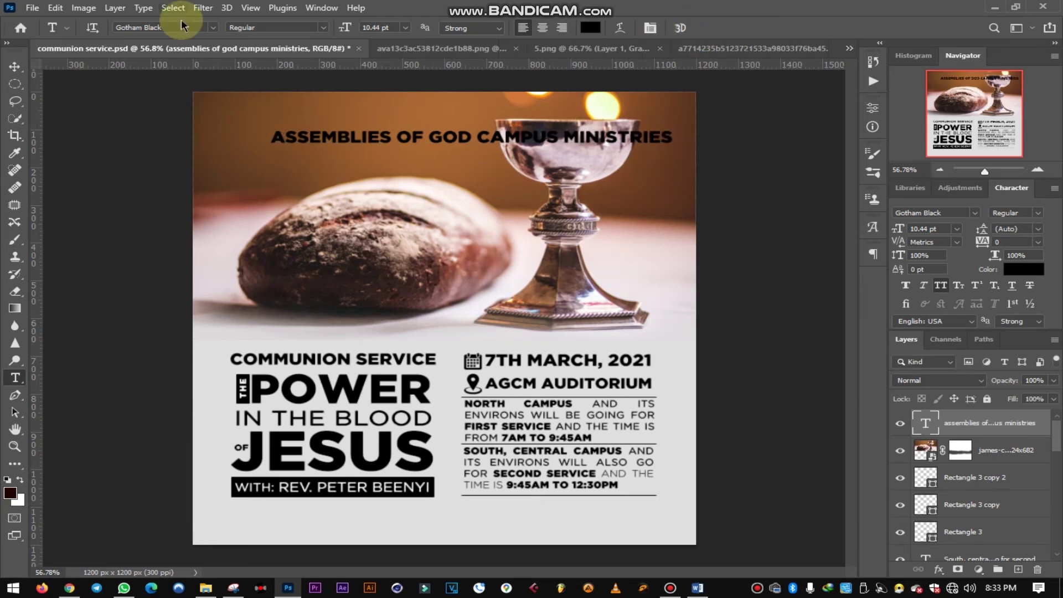
pyautogui.click(15, 67)
pyautogui.moveTo(671, 142); pyautogui.dragTo(421, 120)
pyautogui.click(732, 28)
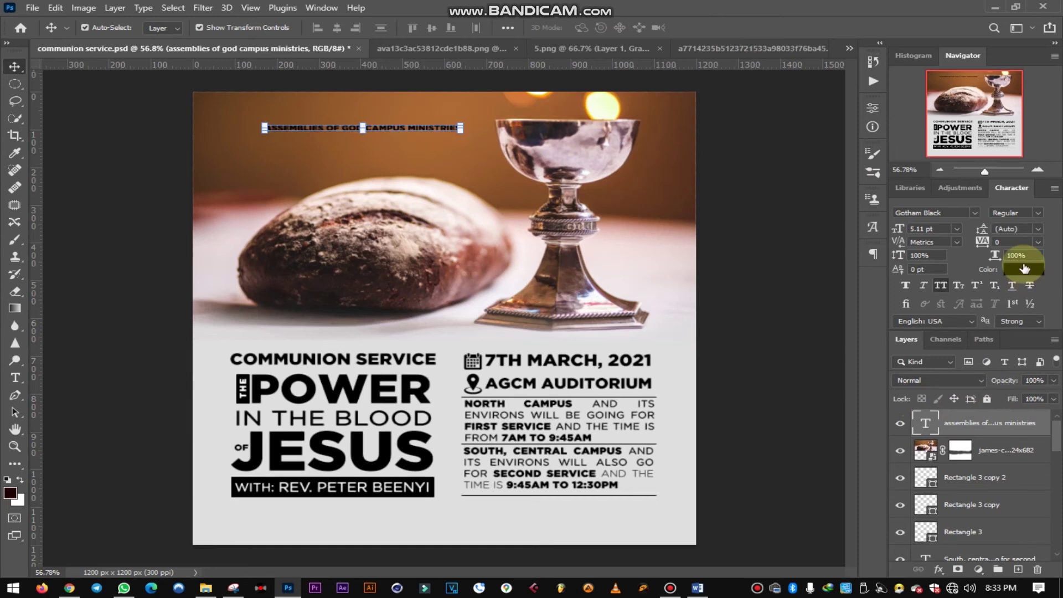
# - Make the heading white and set it in Gotham Book with faux bold
pyautogui.click(1025, 270)
pyautogui.moveTo(704, 360); pyautogui.dragTo(615, 247)
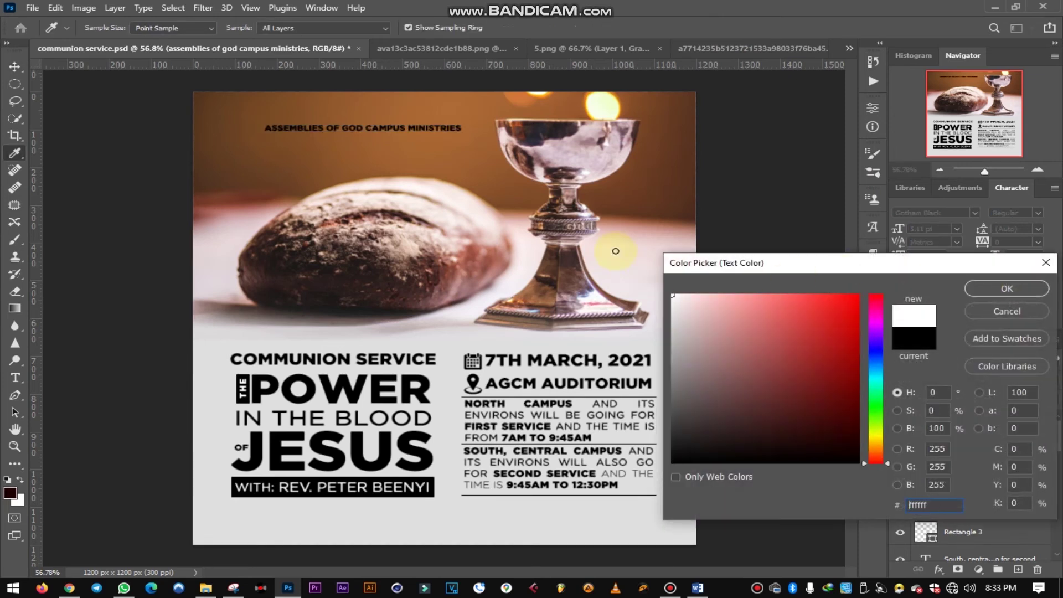
pyautogui.click(1007, 289)
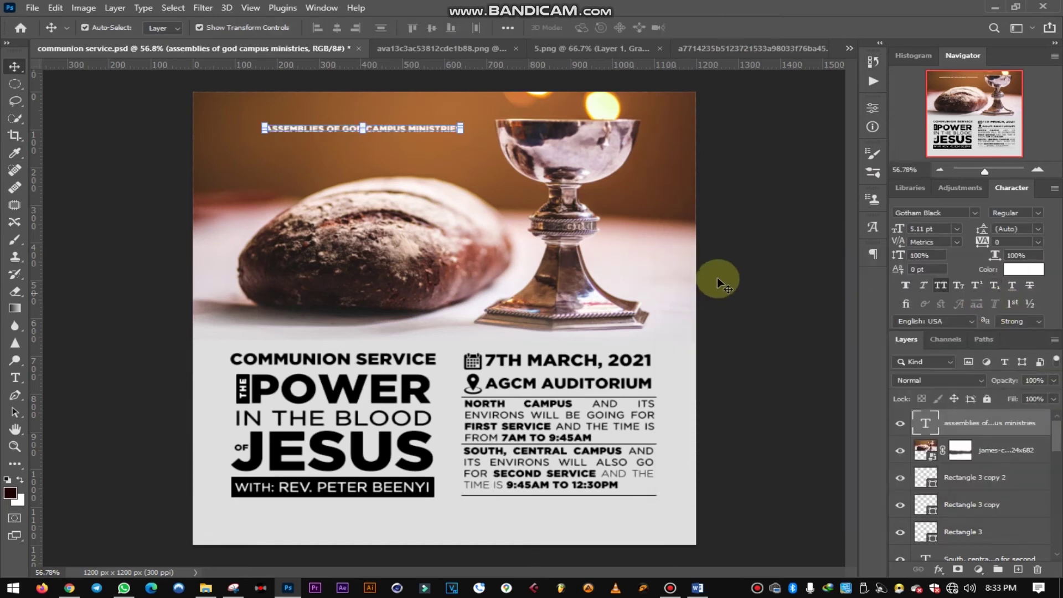
pyautogui.click(427, 131)
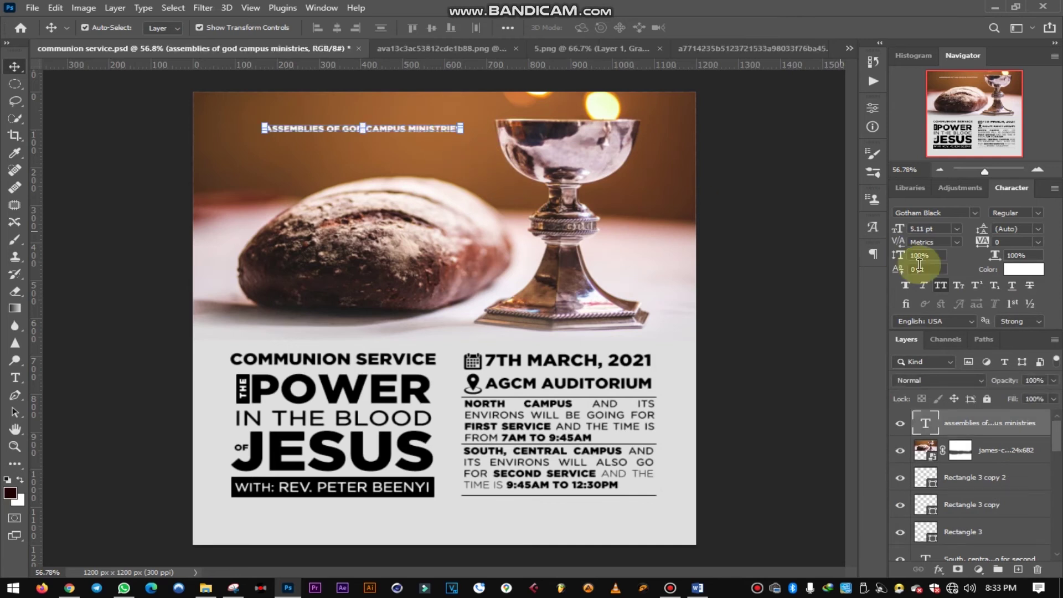
pyautogui.click(973, 216)
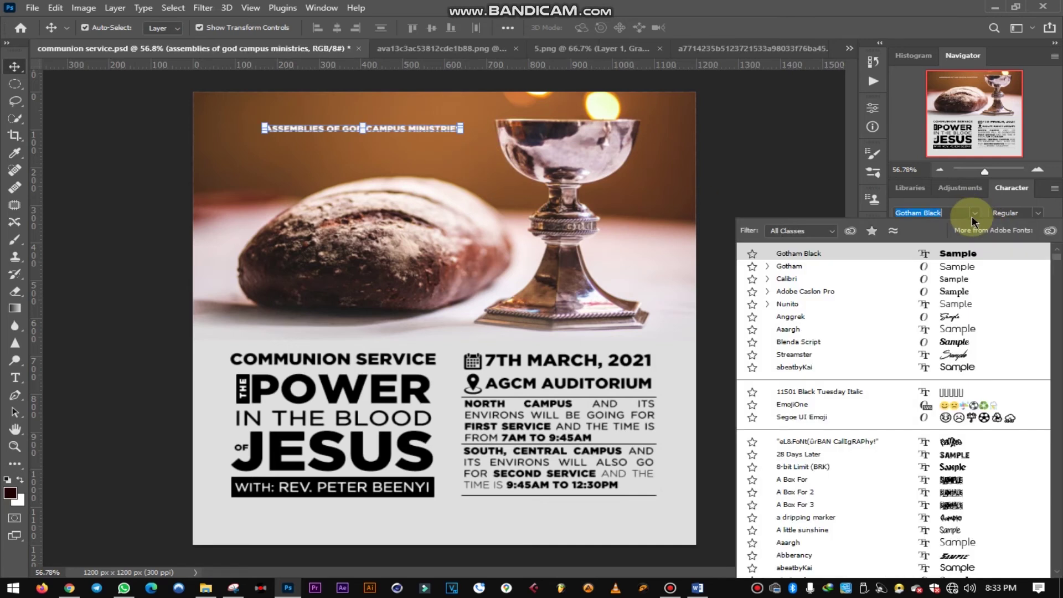
pyautogui.click(767, 266)
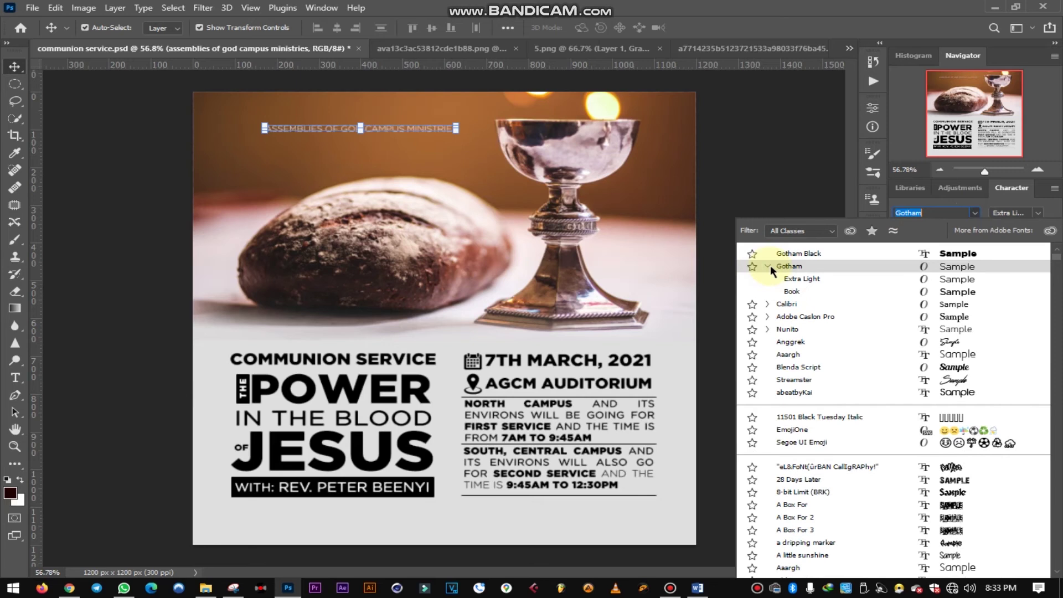
pyautogui.click(789, 290)
pyautogui.click(908, 284)
pyautogui.click(427, 149)
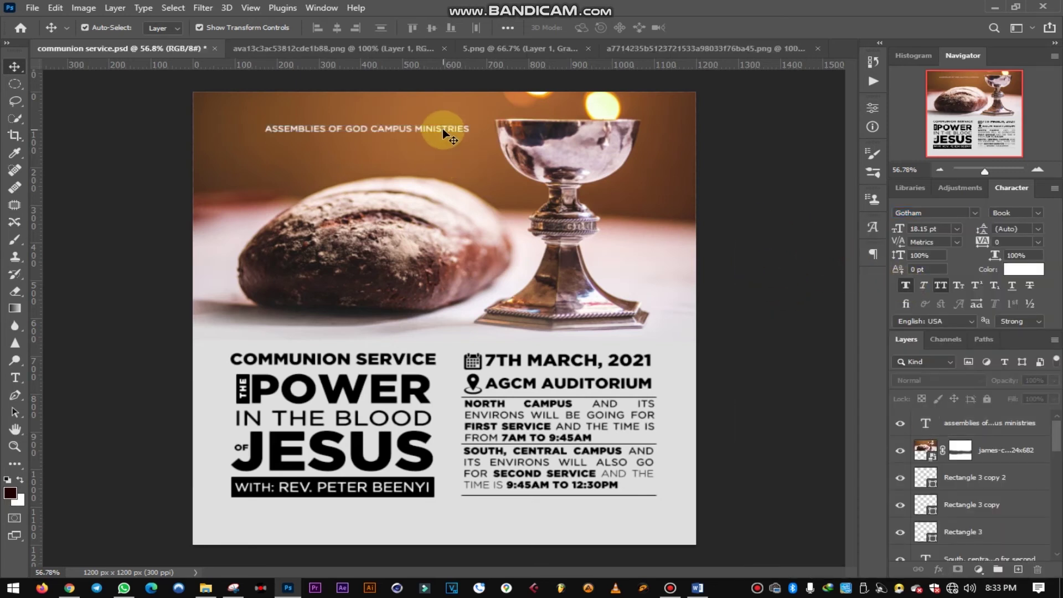
pyautogui.click(435, 128)
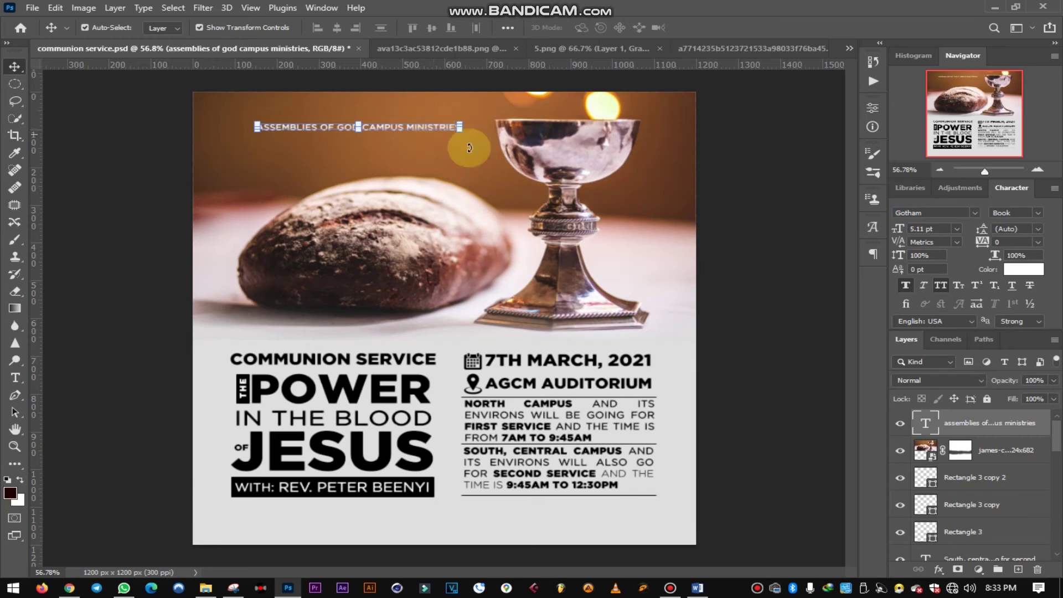
# - Alt-drag a copy of the heading one line lower and retype it as UEW CHAPTER
pyautogui.click(419, 133)
pyautogui.keyDown('alt'); pyautogui.moveTo(419, 134); pyautogui.dragTo(255, 154); pyautogui.keyUp('alt')
pyautogui.press('t')
pyautogui.press('BackSpace')
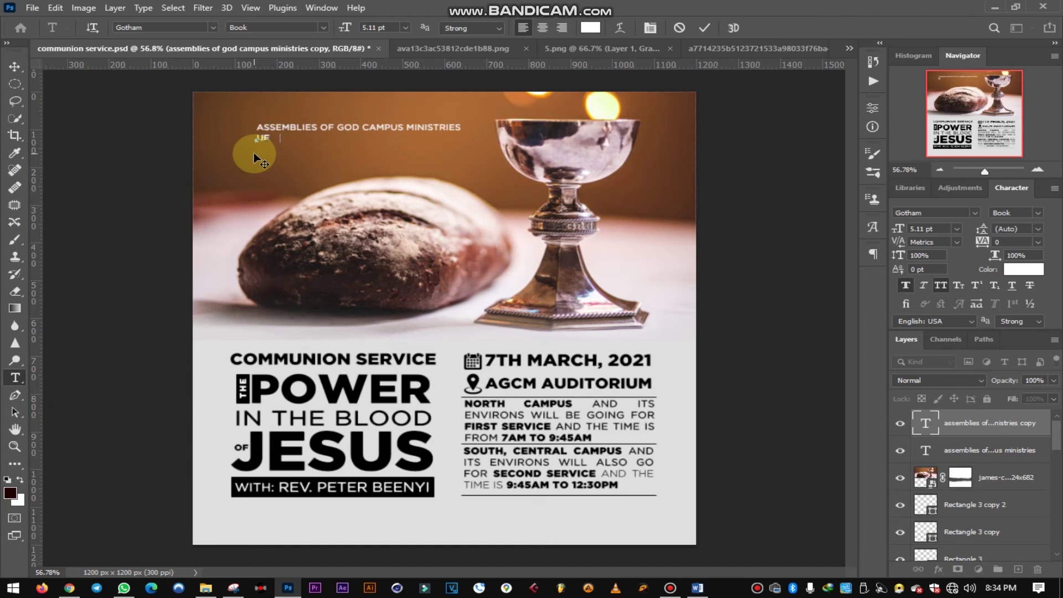
pyautogui.write('UEW CHAPTER')
pyautogui.click(704, 28)
# - Shrink the ASSEMBLIES OF GOD CAMPUS MINISTRIES heading slightly
pyautogui.click(15, 67)
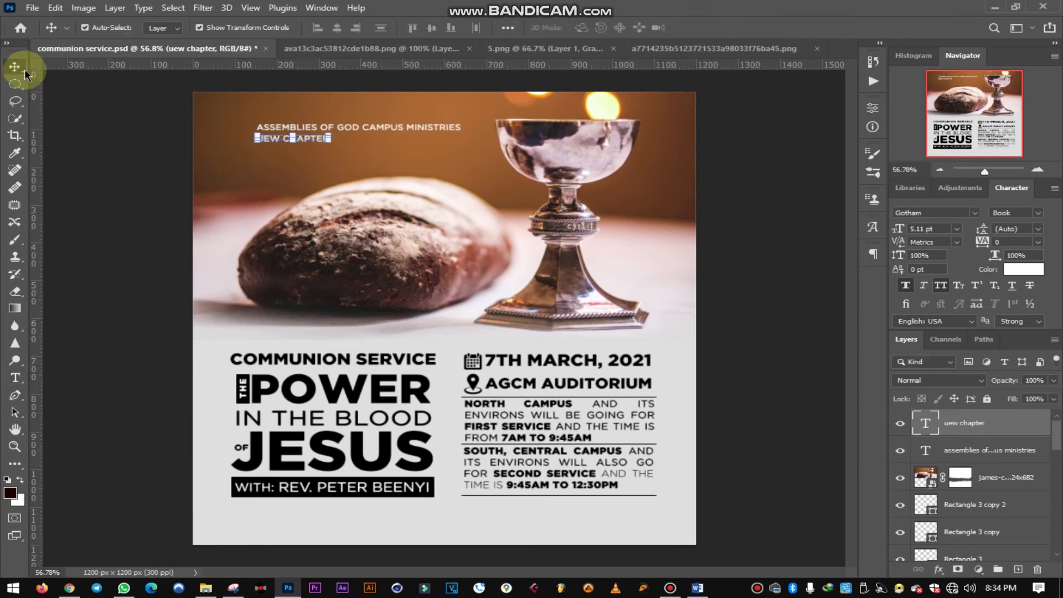
pyautogui.click(450, 130)
pyautogui.moveTo(463, 132); pyautogui.dragTo(425, 132)
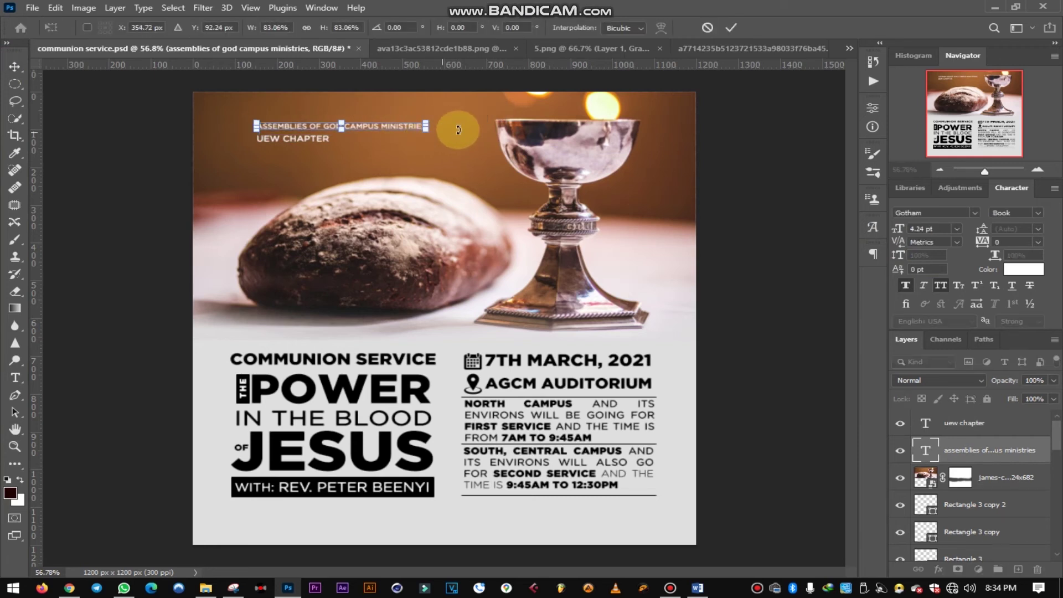
pyautogui.click(731, 28)
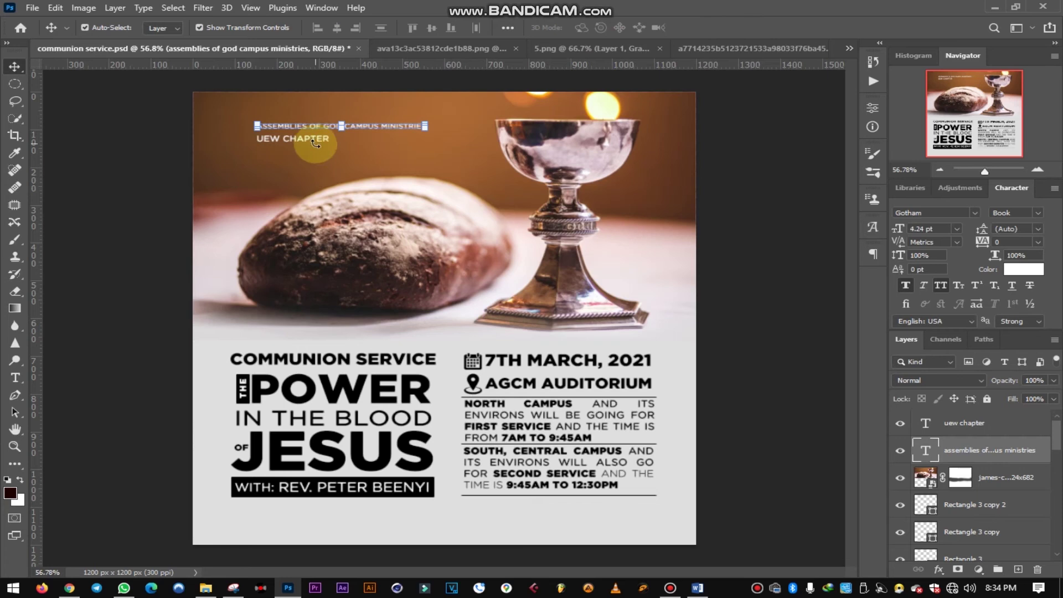
# - Widen UEW CHAPTER's tracking to 1100 and Alt-drag a copy about 47 px lower
pyautogui.click(279, 139)
pyautogui.click(279, 139)
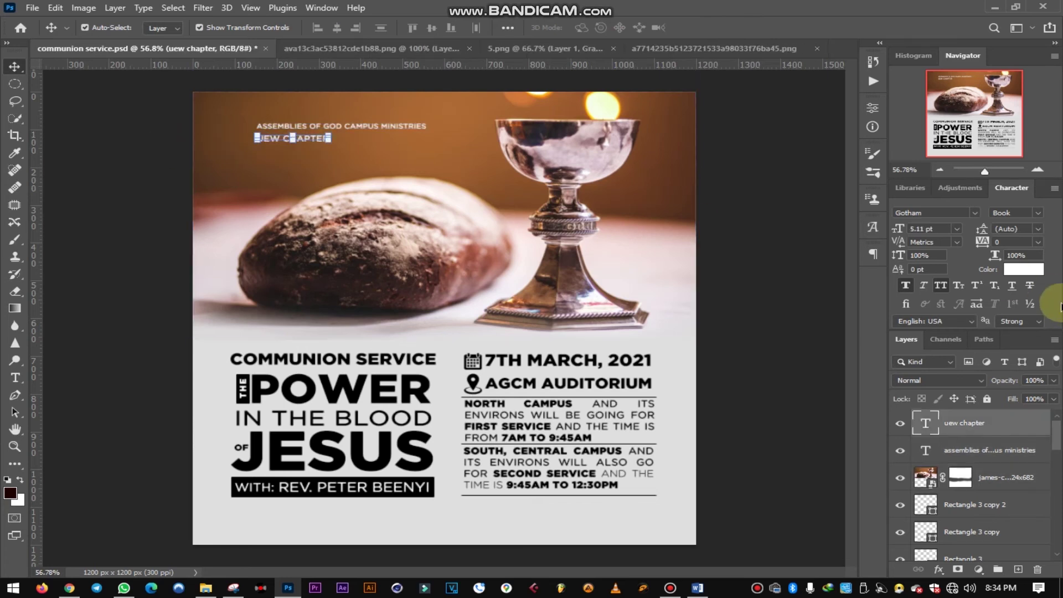
pyautogui.moveTo(988, 244); pyautogui.dragTo(1026, 240)
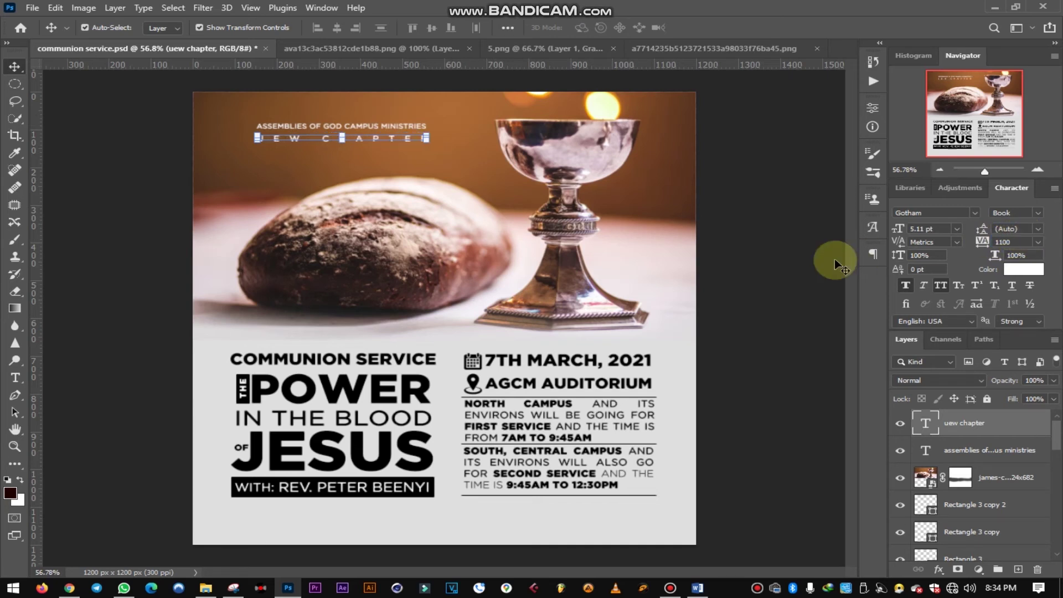
pyautogui.click(783, 249)
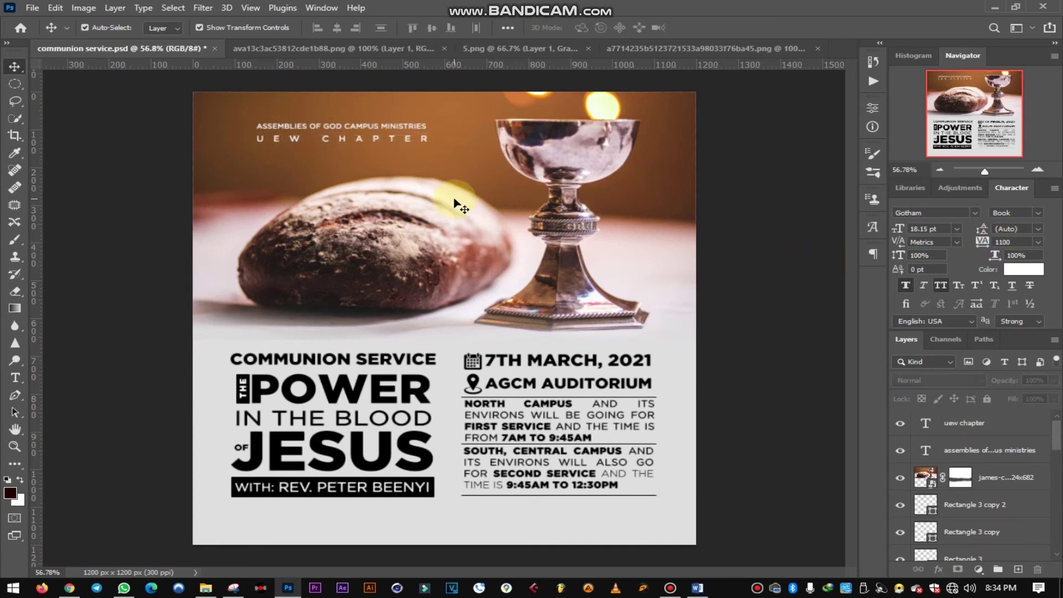
pyautogui.click(356, 138)
pyautogui.moveTo(361, 140); pyautogui.dragTo(362, 160)
# - Retype the copied line as PRESENTS and move it under the heading
pyautogui.press('t')
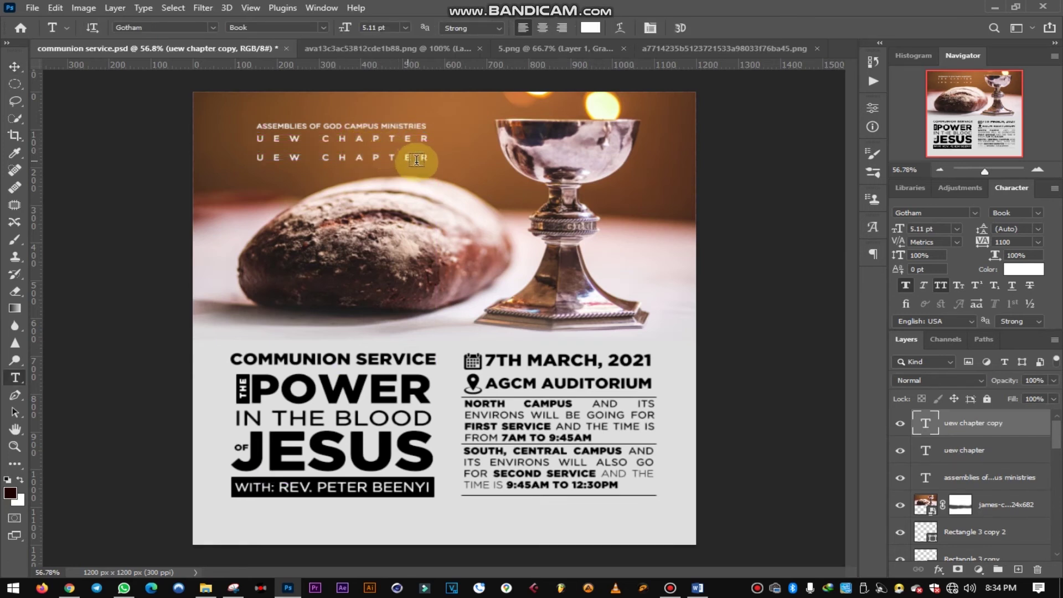
pyautogui.moveTo(426, 155); pyautogui.dragTo(197, 156)
pyautogui.click(197, 156)
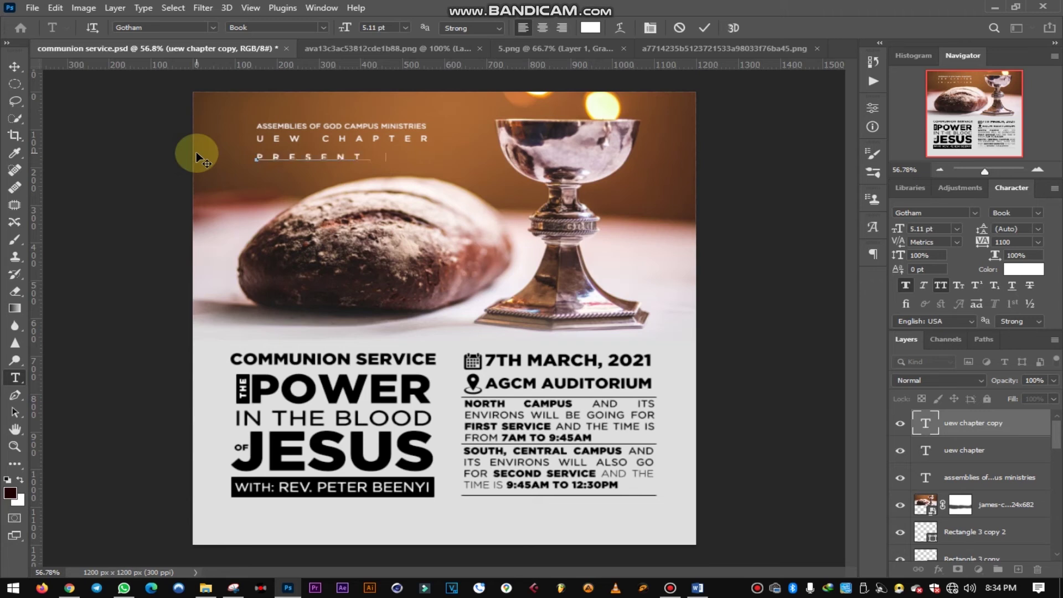
pyautogui.click(704, 27)
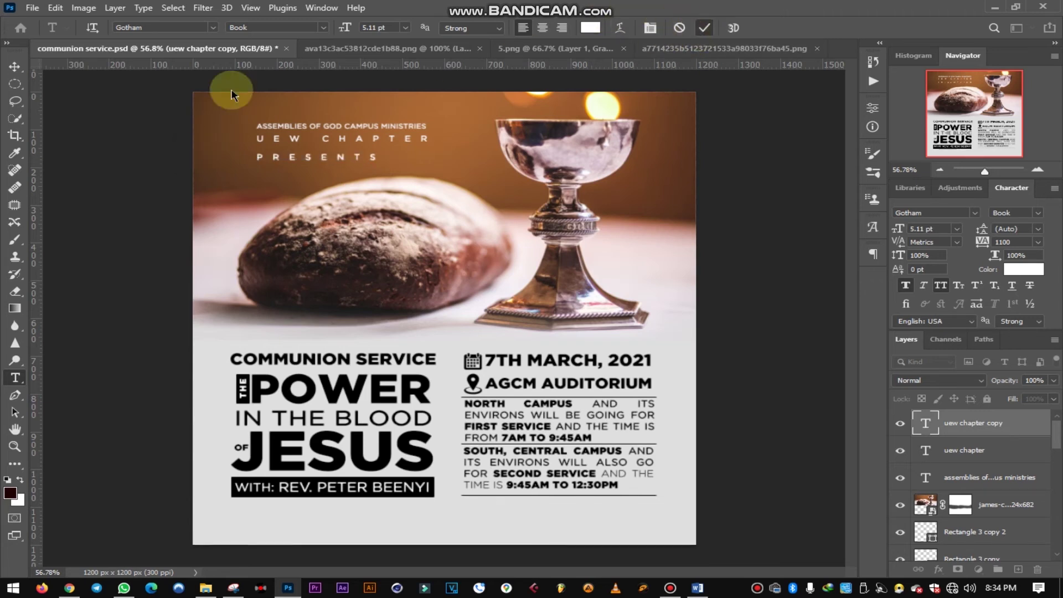
pyautogui.click(14, 66)
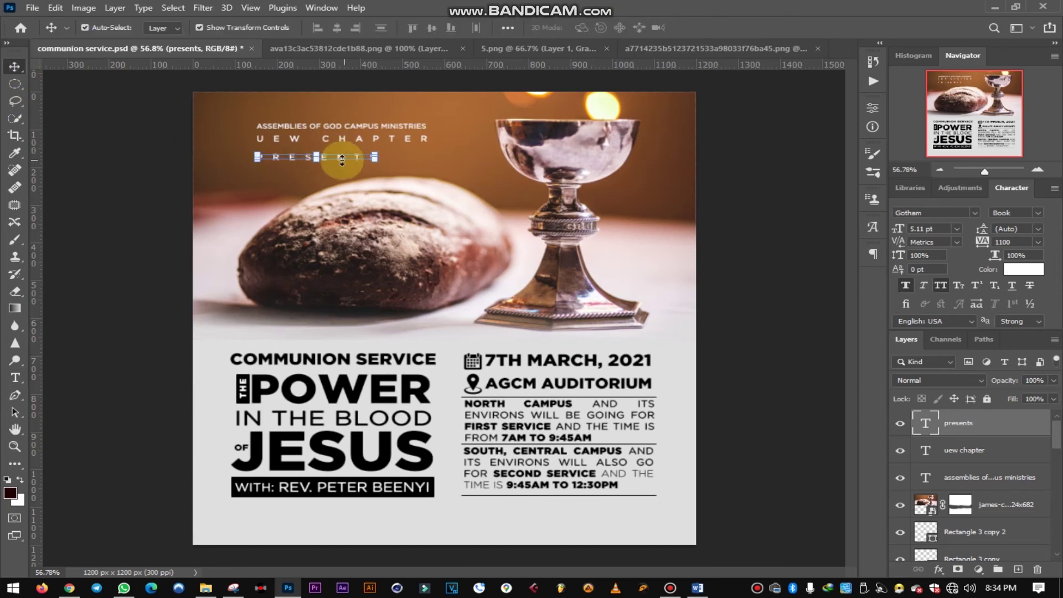
pyautogui.moveTo(340, 158); pyautogui.dragTo(367, 173)
# - Shift the UEW CHAPTER and ASSEMBLIES lines right and down, then deselect and save
pyautogui.click(260, 133)
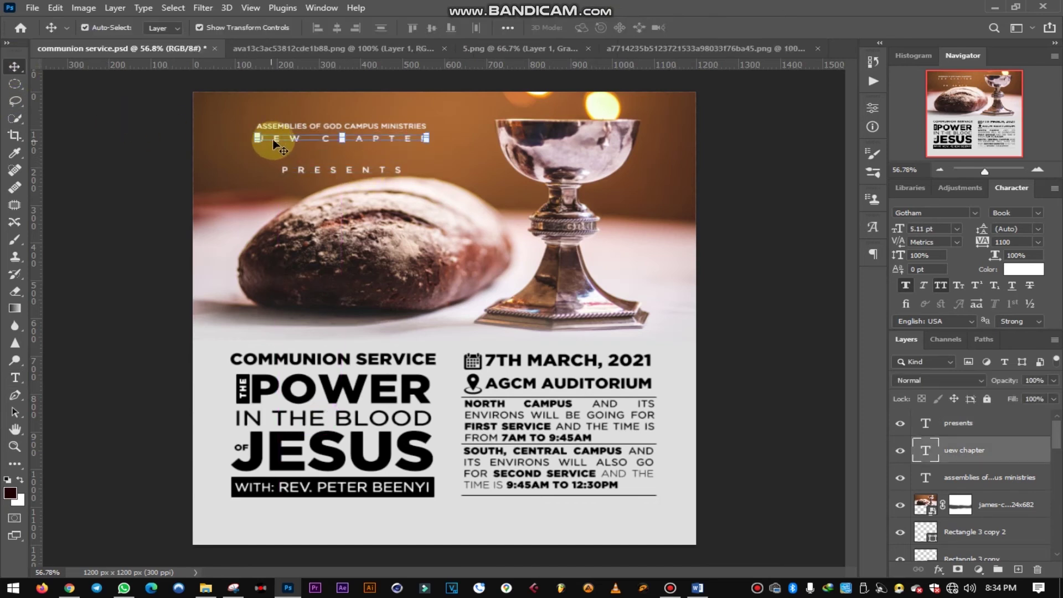
pyautogui.press('ctrl')
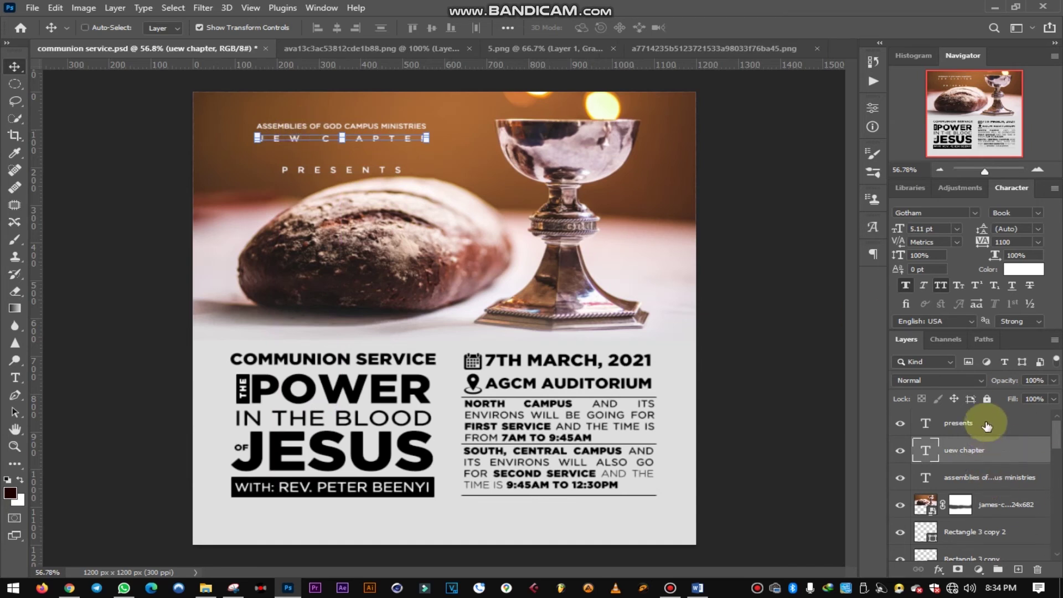
pyautogui.click(390, 163)
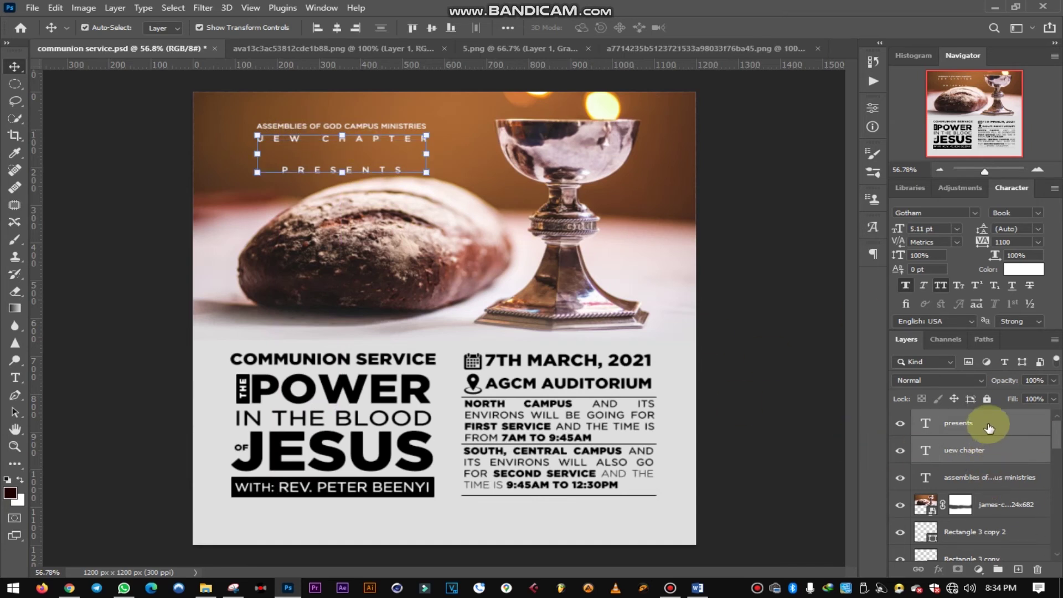
pyautogui.click(981, 460)
pyautogui.keyDown('shift'); pyautogui.click(983, 477); pyautogui.keyUp('shift')
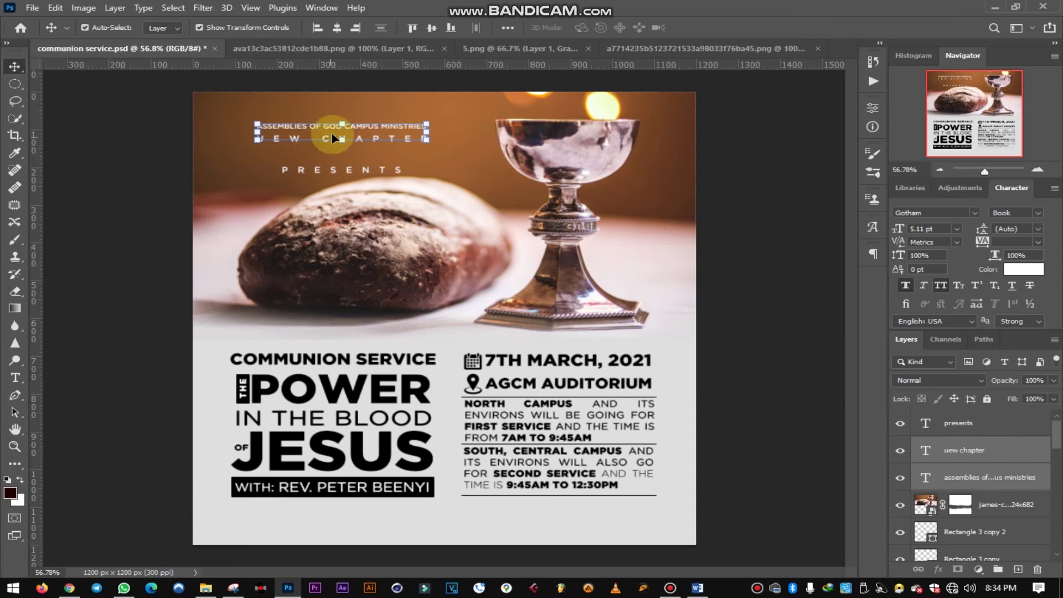
pyautogui.moveTo(363, 126); pyautogui.dragTo(376, 136)
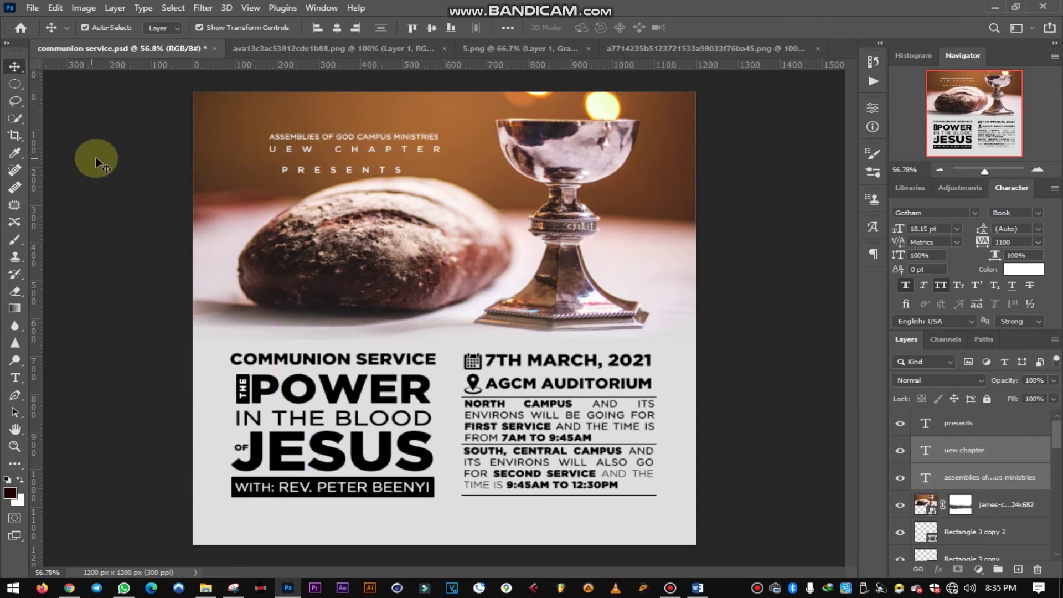
pyautogui.click(97, 163)
pyautogui.hotkey('ctrl', 's')
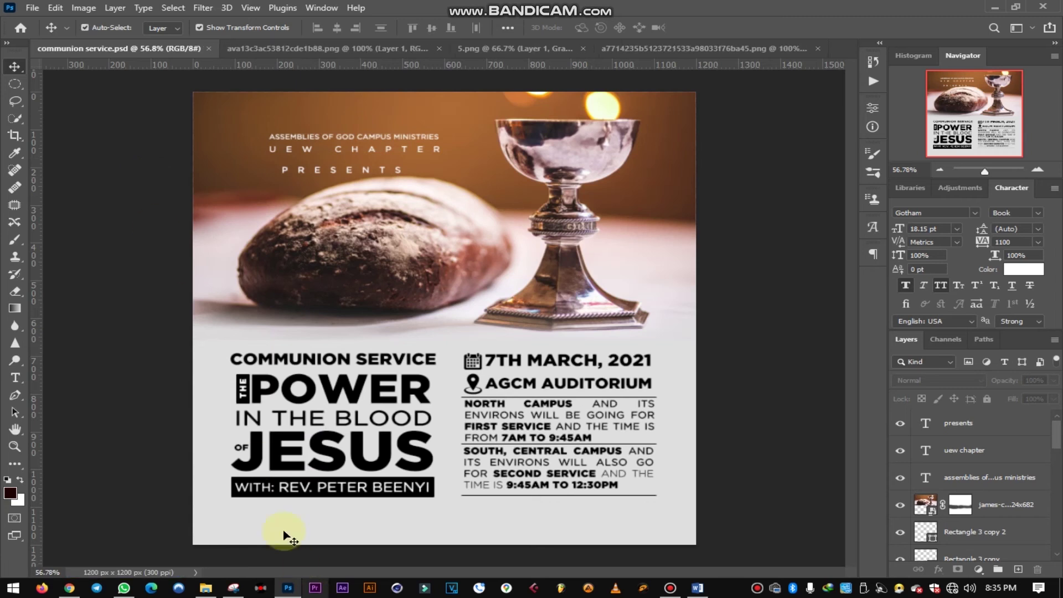
# - In File Explorer, open the ITEMS > all church logo > CHURCH > Ag folder
pyautogui.click(205, 585)
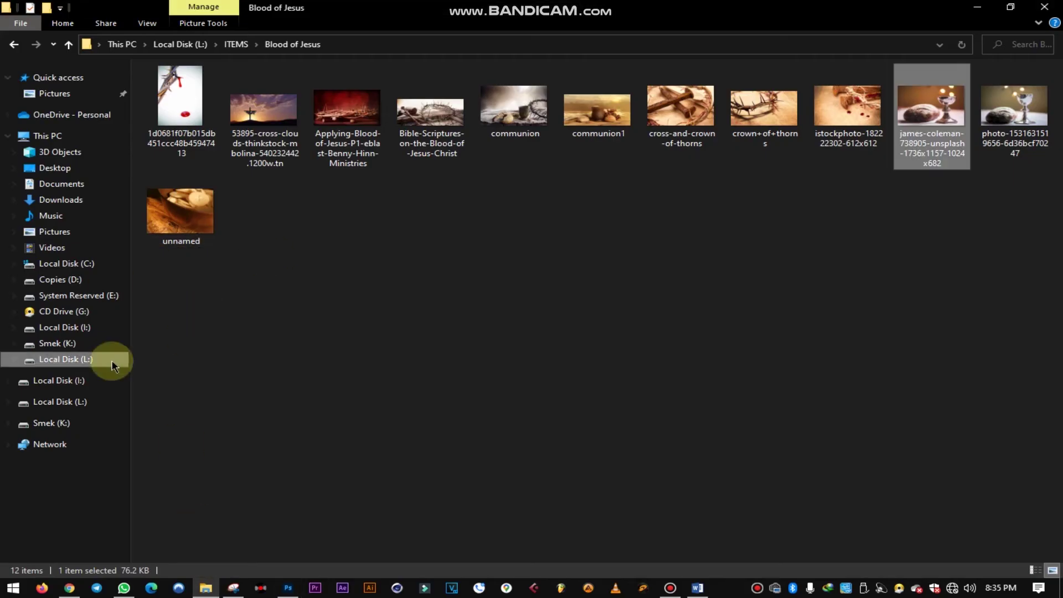
pyautogui.click(13, 45)
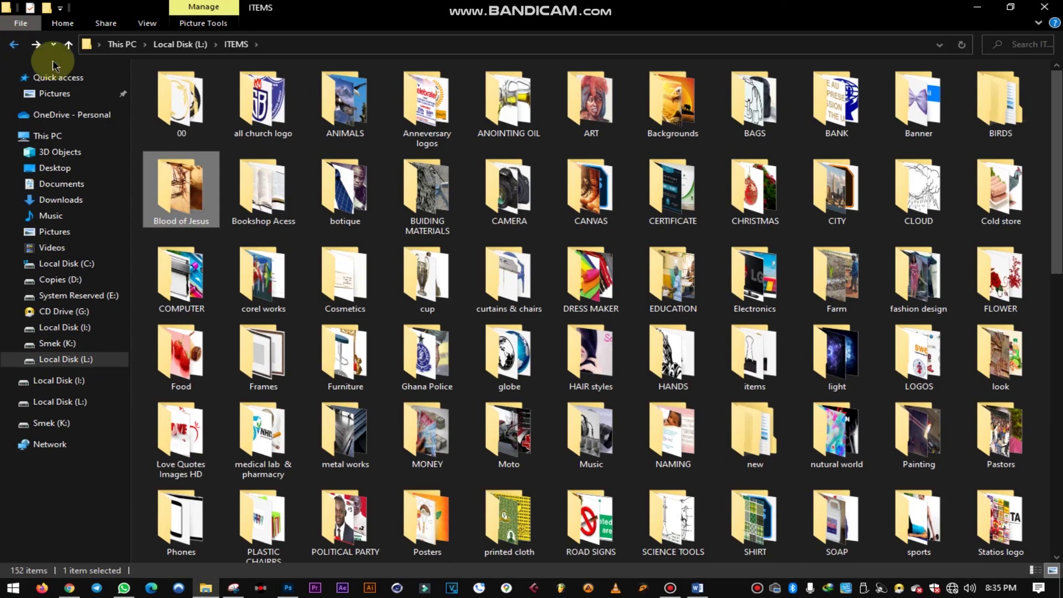
pyautogui.doubleClick(261, 105)
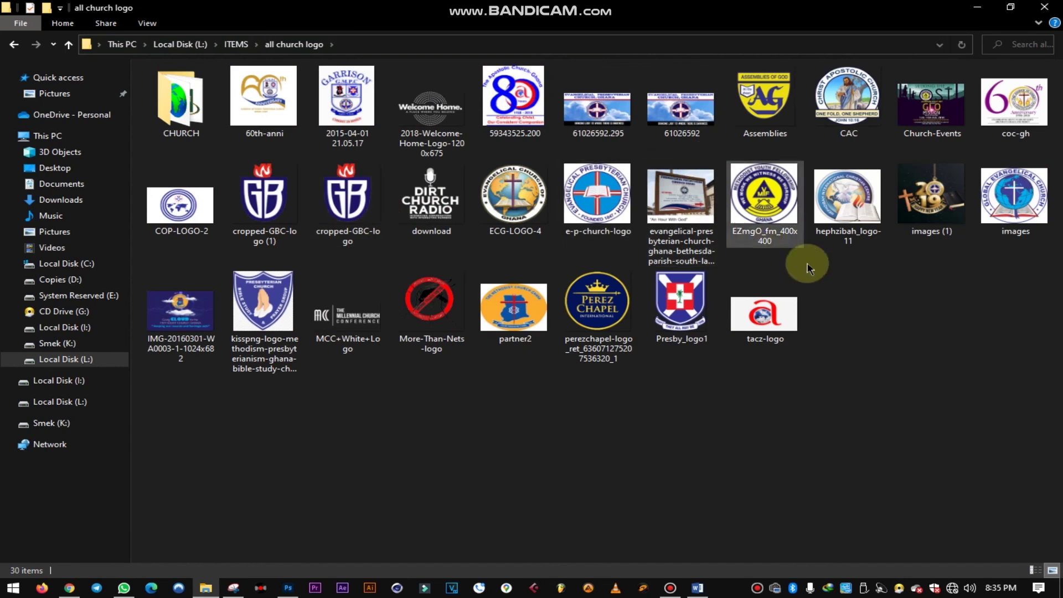
pyautogui.doubleClick(188, 125)
pyautogui.doubleClick(215, 102)
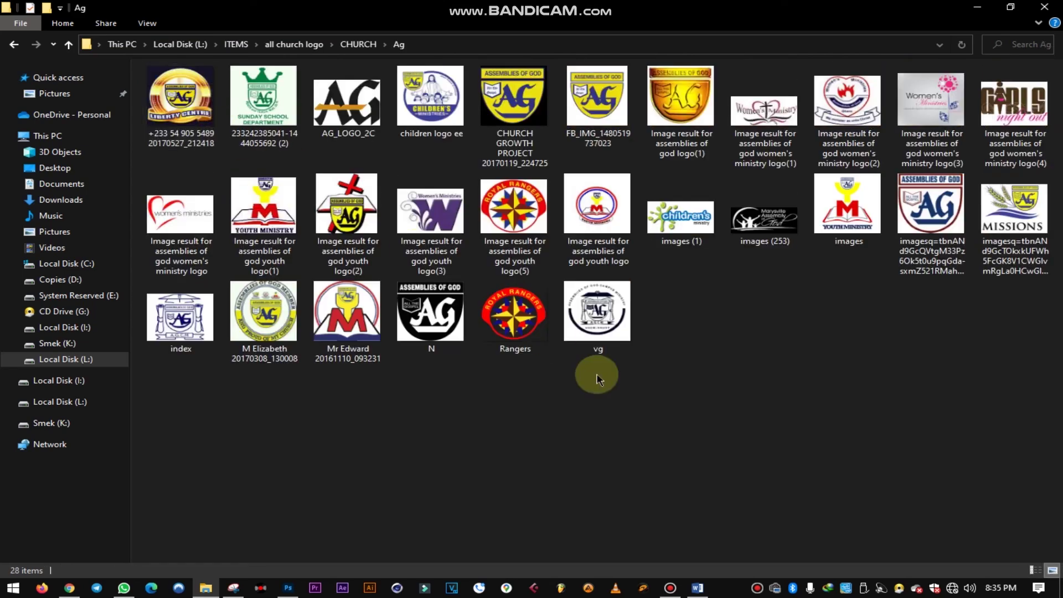
# - Drag the index AG logo image into the poster and shrink it to about 9.14%
pyautogui.click(189, 347)
pyautogui.moveTo(185, 324); pyautogui.dragTo(356, 280)
pyautogui.moveTo(664, 317); pyautogui.dragTo(241, 141)
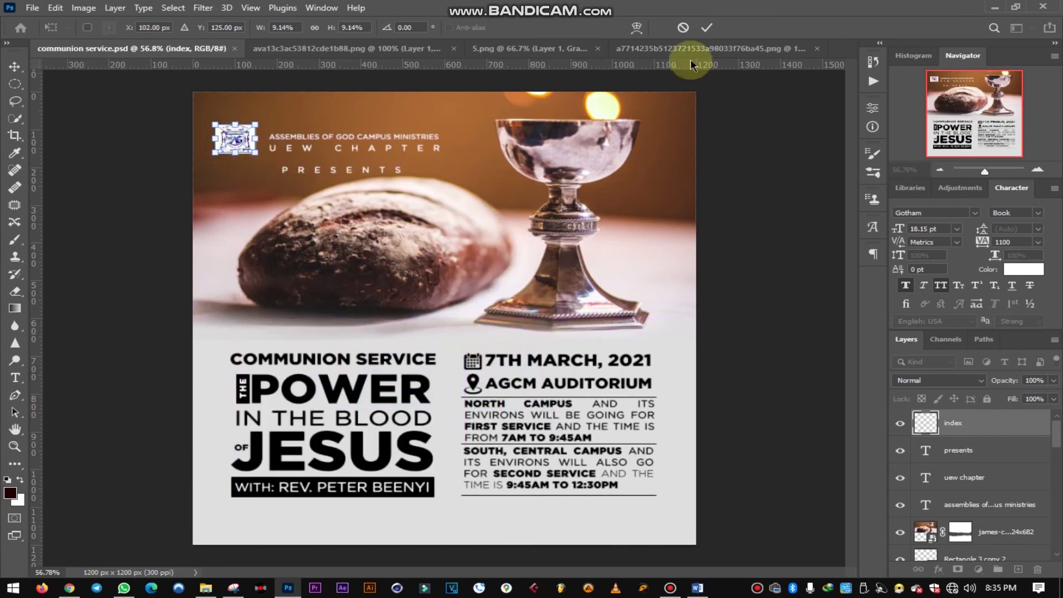
# - Commit the placed AG logo and rasterize its layer
pyautogui.click(707, 27)
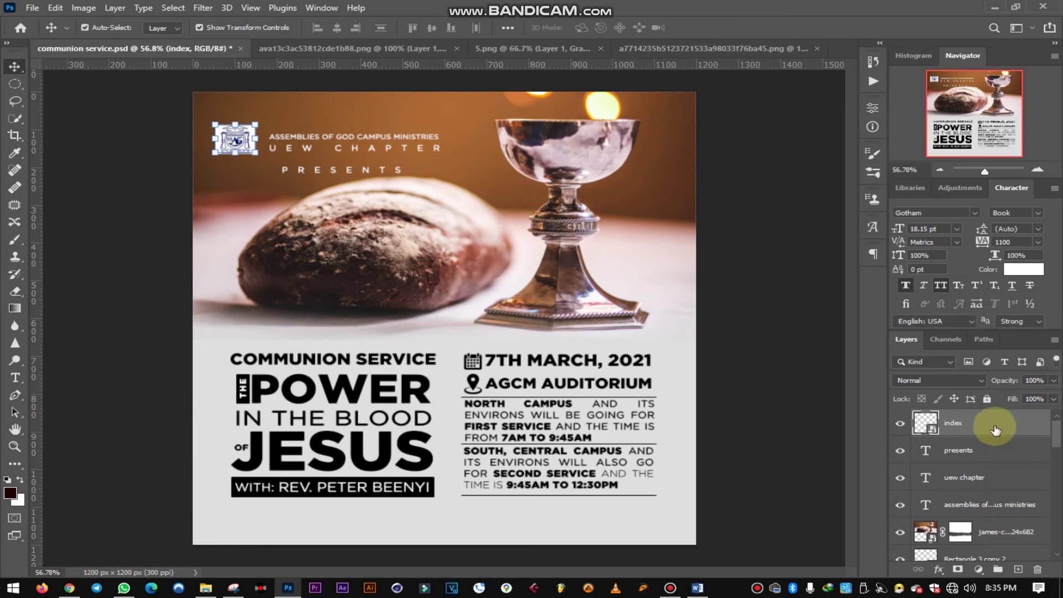
pyautogui.rightClick(996, 424)
pyautogui.click(839, 249)
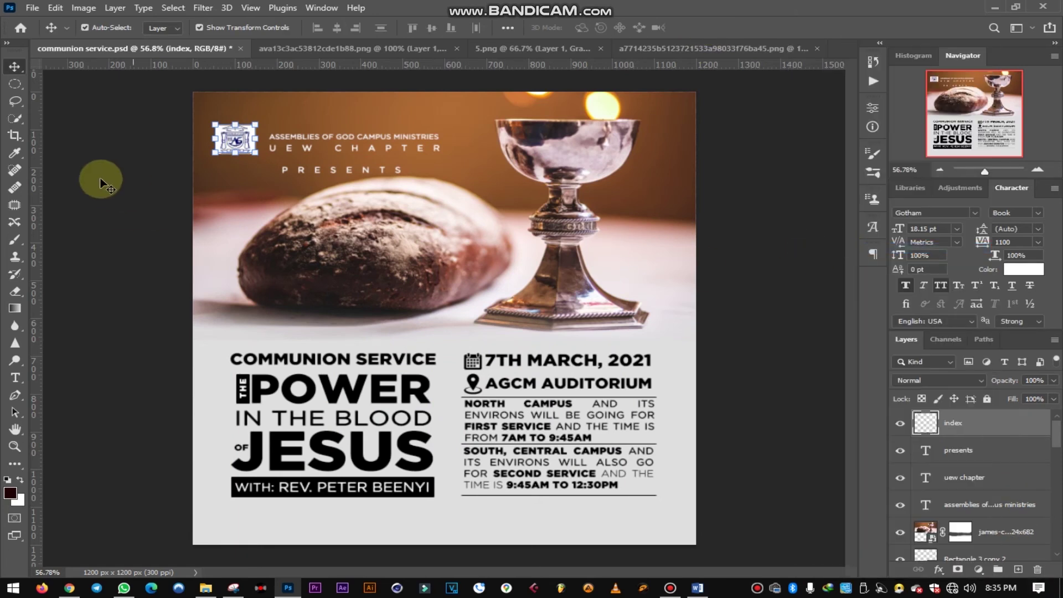
# - Scale the logo into a small emblem beside the heading, then fit the poster in view
pyautogui.moveTo(13, 298); pyautogui.dragTo(76, 324)
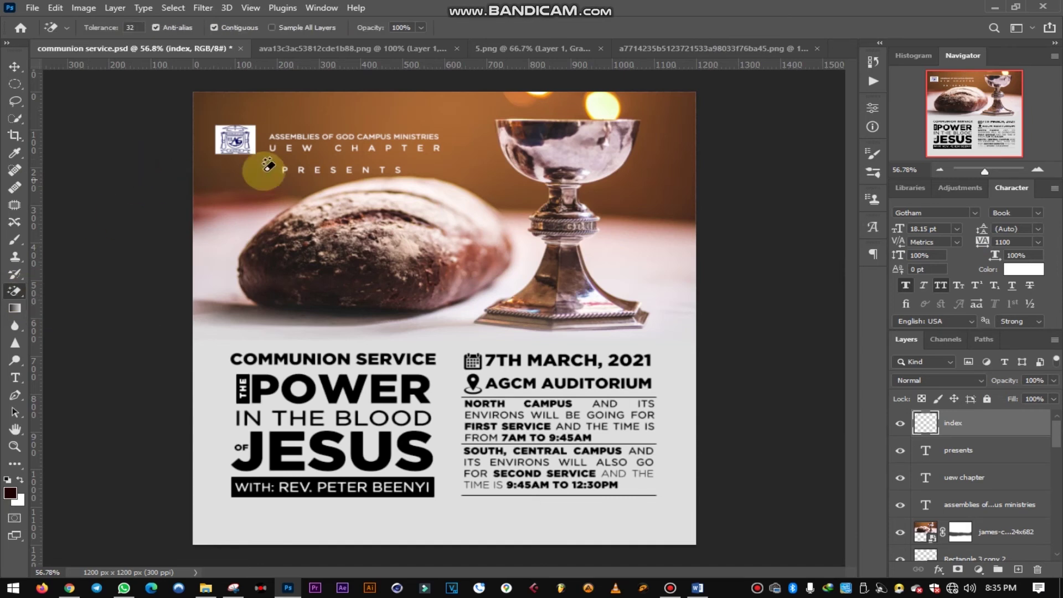
pyautogui.moveTo(254, 129); pyautogui.dragTo(214, 162)
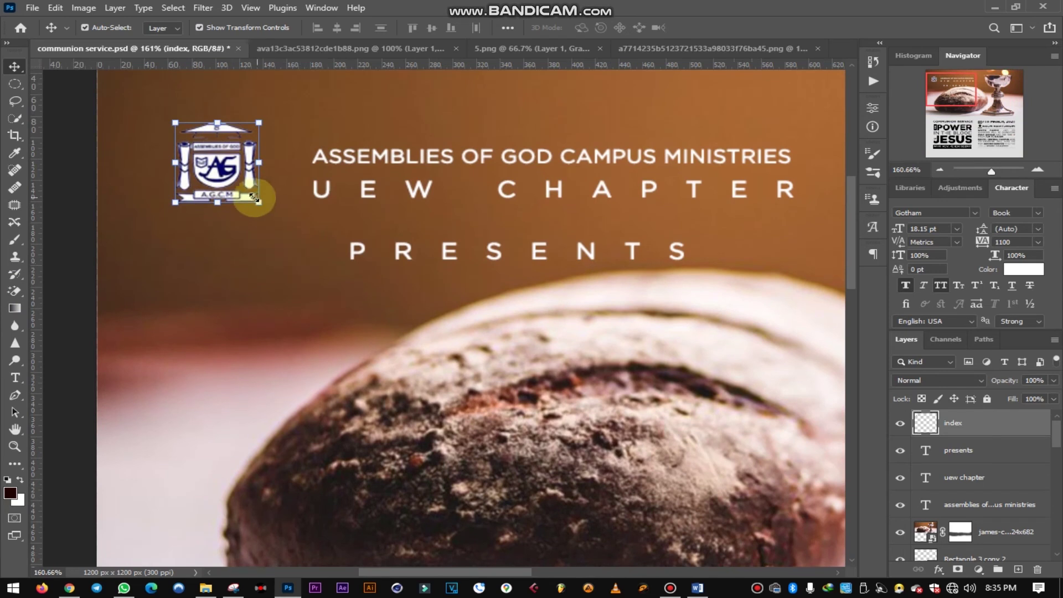
pyautogui.moveTo(258, 201); pyautogui.dragTo(294, 133)
pyautogui.moveTo(264, 172); pyautogui.dragTo(264, 172)
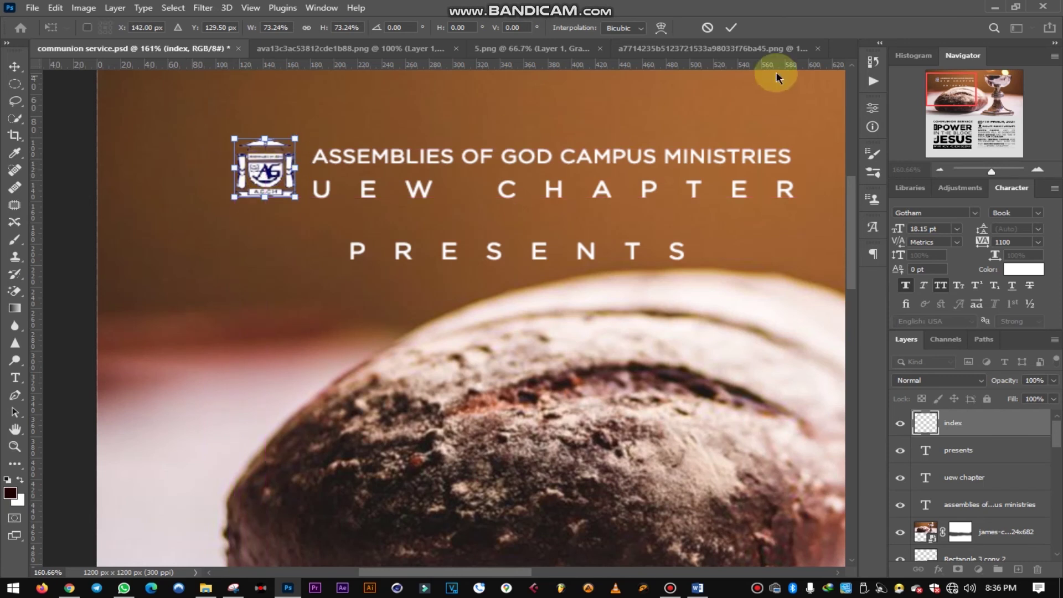
pyautogui.click(731, 28)
pyautogui.hotkey('ctrl', '0')
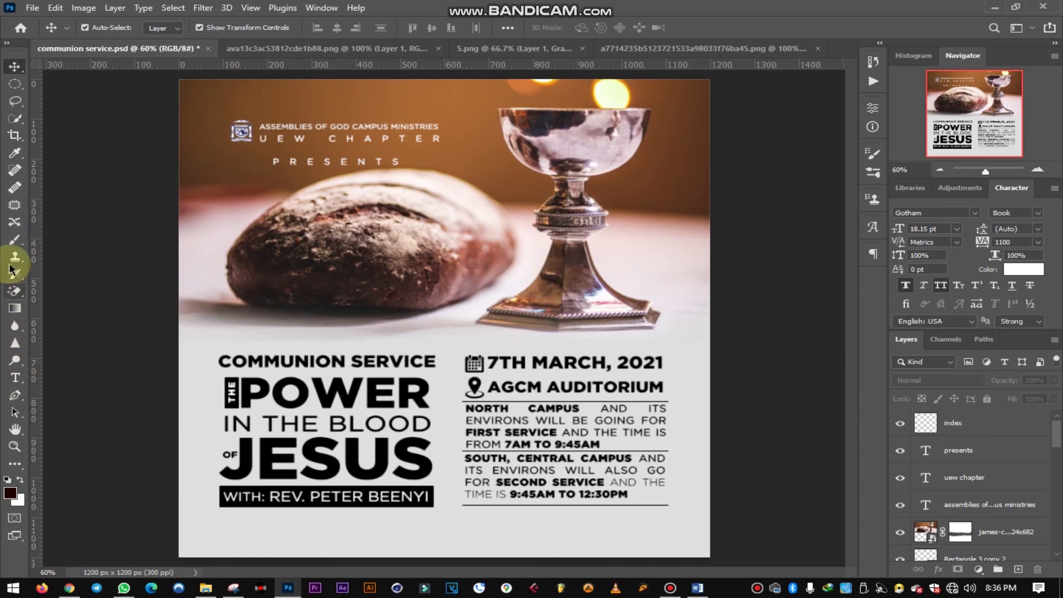
# - Draw a thin 1 × 64 px white vertical divider between the AG logo and the heading
pyautogui.press('u')
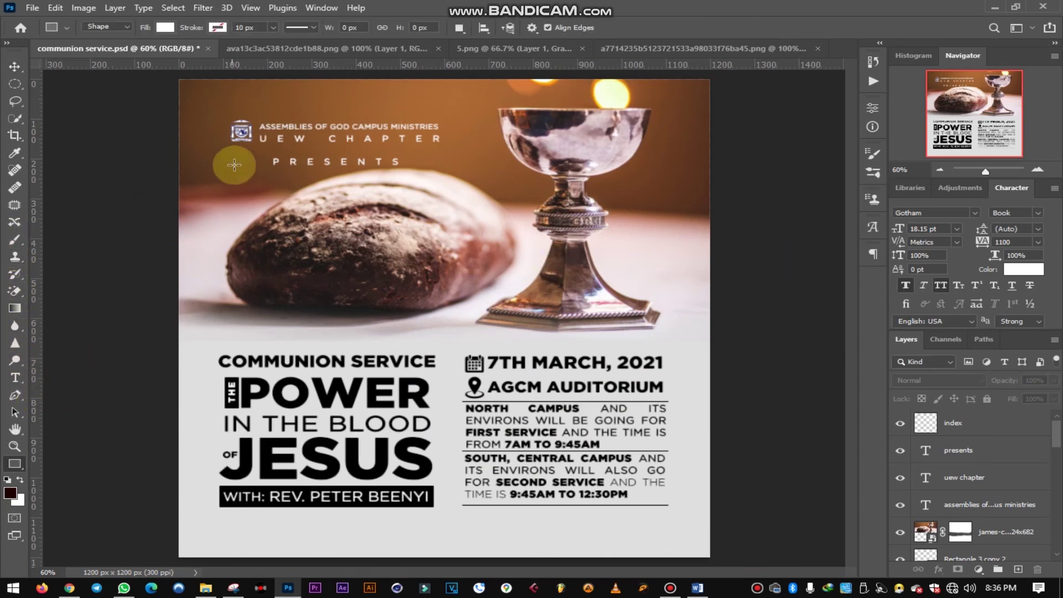
pyautogui.scroll(5, 255, 121)
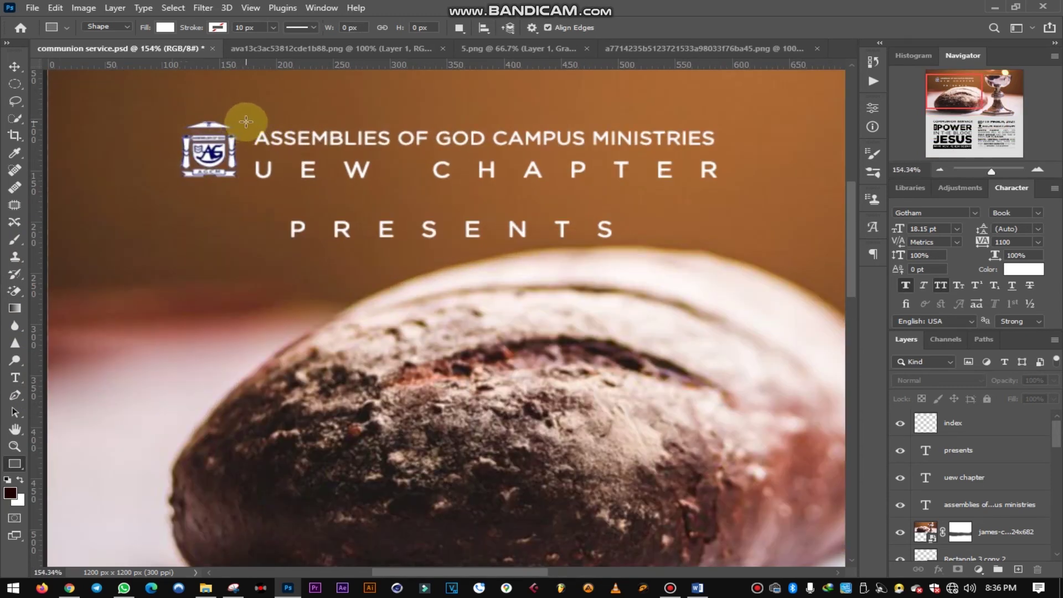
pyautogui.moveTo(246, 121); pyautogui.dragTo(246, 186)
pyautogui.click(14, 66)
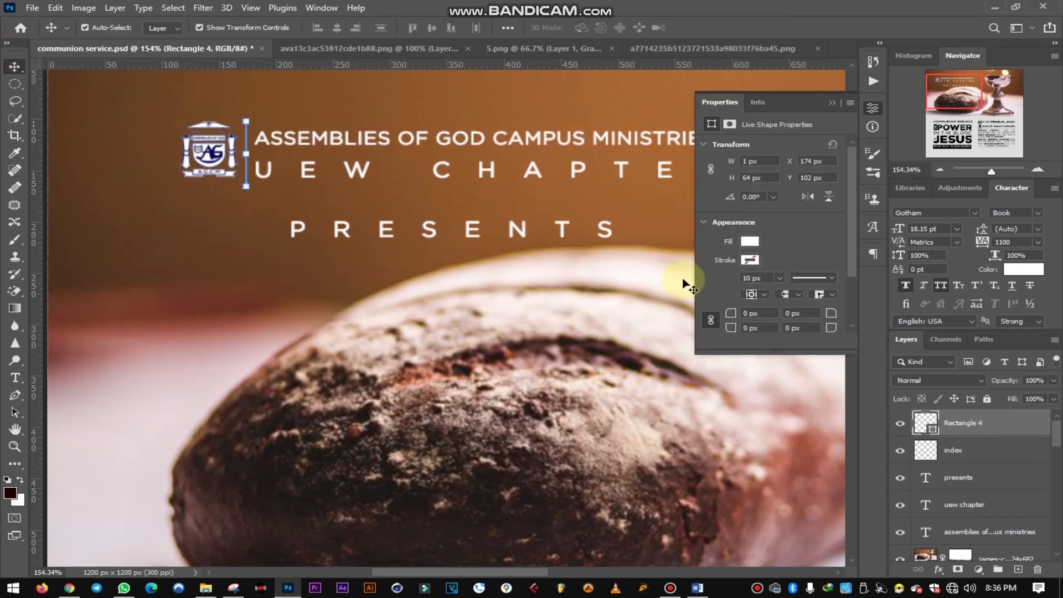
# - Deselect the shape and select the POWER title text layer
pyautogui.click(91, 219)
pyautogui.scroll(-5, 434, 278)
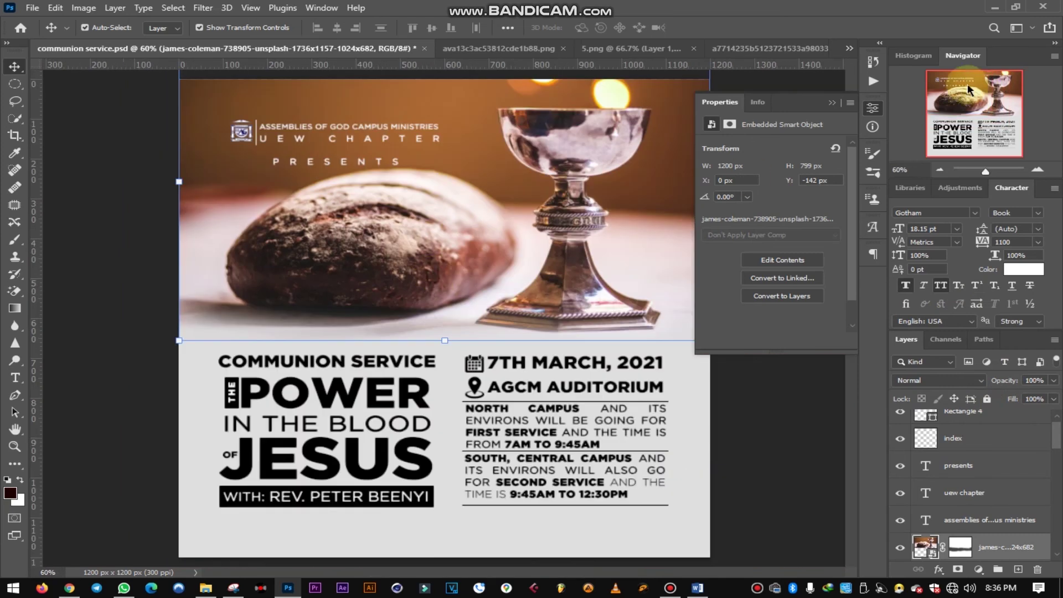
pyautogui.click(831, 102)
pyautogui.click(781, 166)
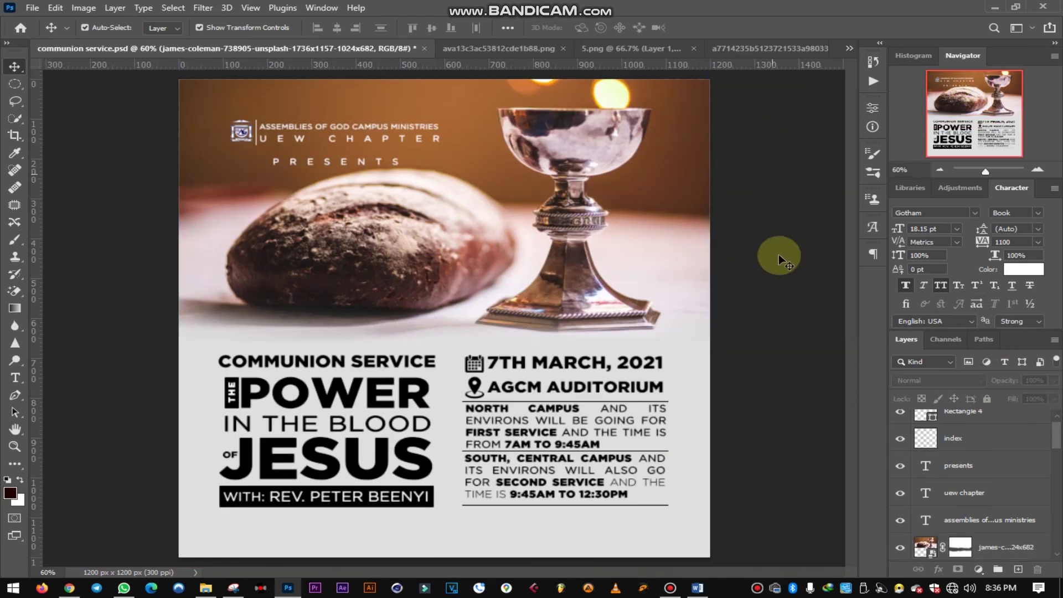
pyautogui.keyDown('ctrl'); pyautogui.click(430, 393); pyautogui.keyUp('ctrl')
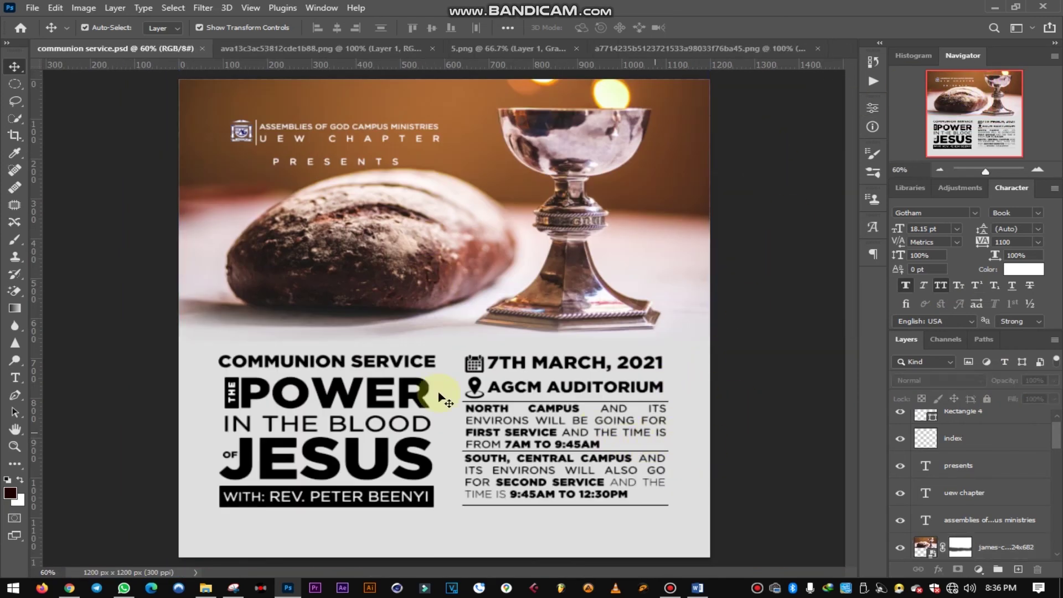
# - Change the POWER title colour to a deep dark red
pyautogui.click(1029, 271)
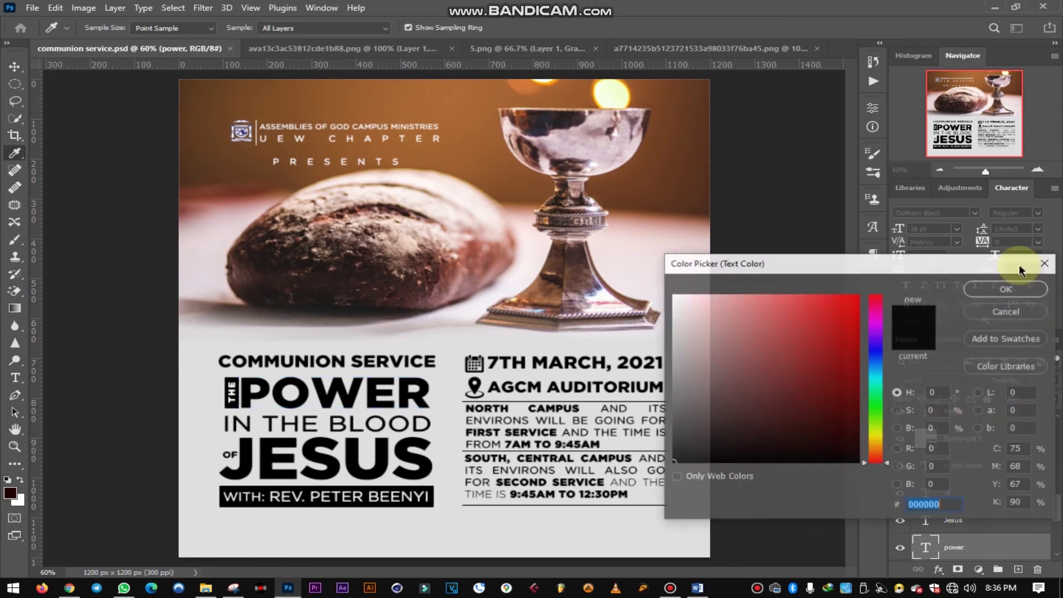
pyautogui.click(475, 260)
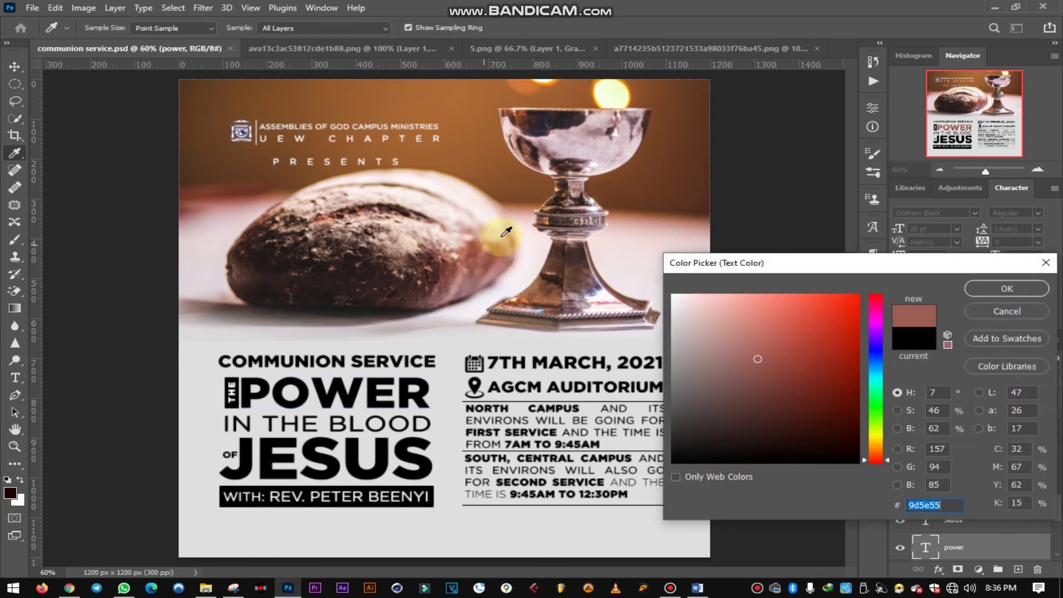
pyautogui.click(229, 193)
pyautogui.click(233, 192)
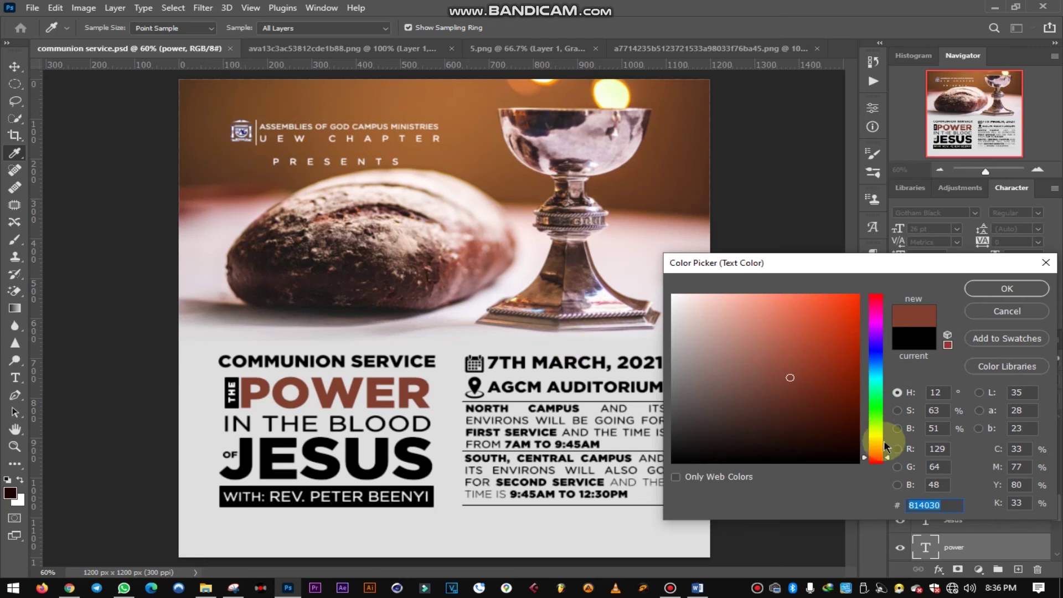
pyautogui.moveTo(886, 456); pyautogui.dragTo(886, 462)
pyautogui.click(836, 380)
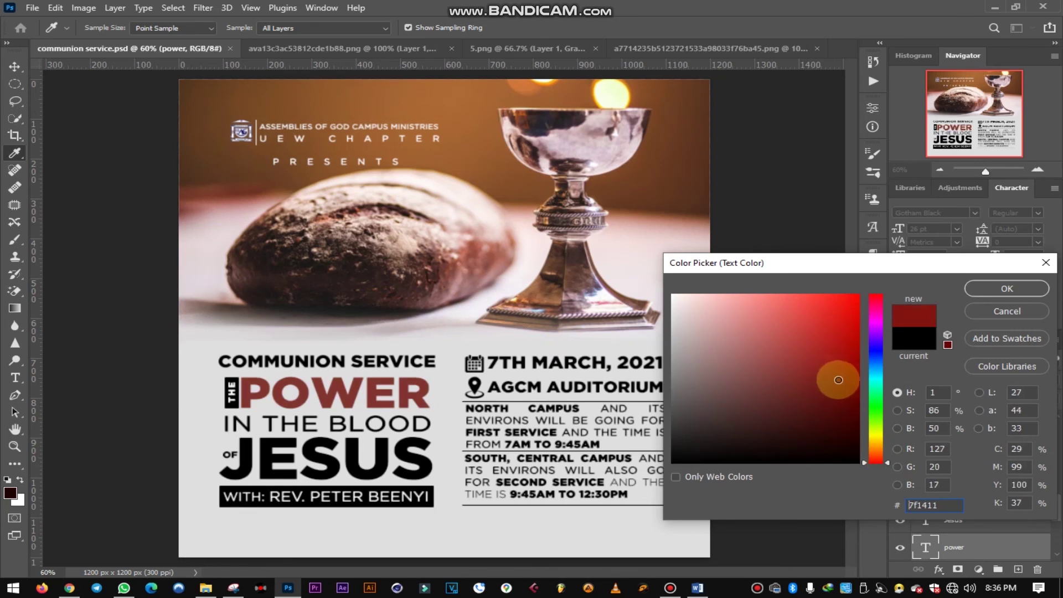
pyautogui.moveTo(848, 379); pyautogui.dragTo(847, 377)
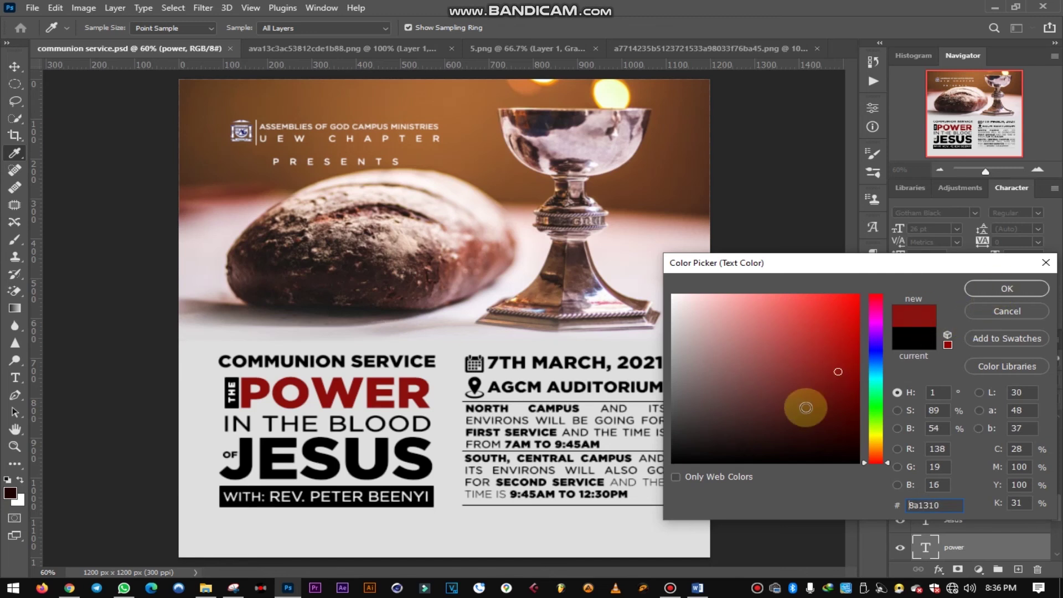
pyautogui.click(822, 397)
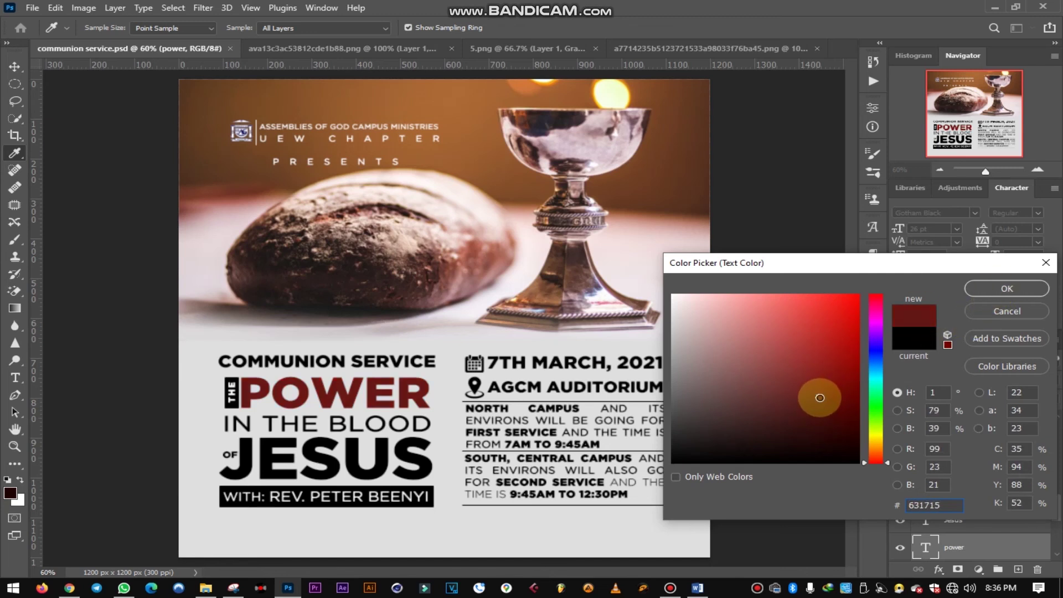
pyautogui.moveTo(820, 397); pyautogui.dragTo(829, 394)
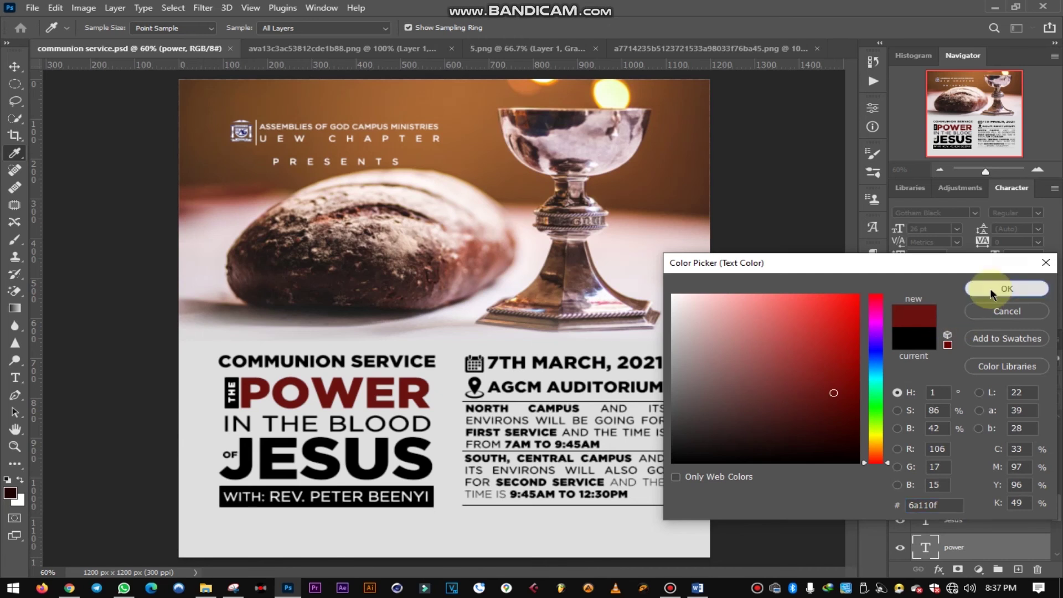
pyautogui.click(990, 288)
pyautogui.click(790, 361)
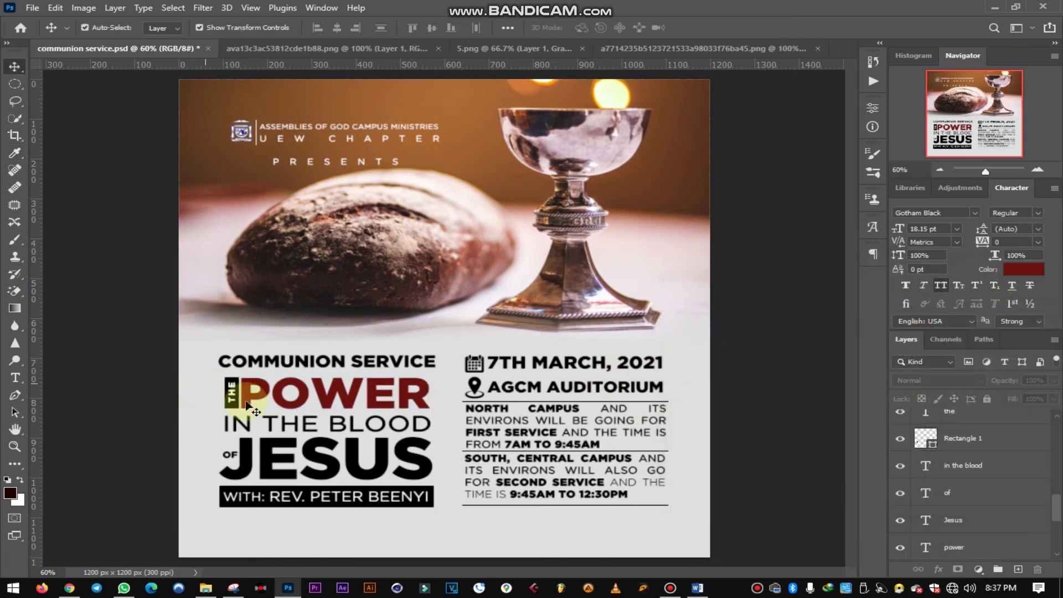
# - Recolour JESUS, IN THE BLOOD and OF with POWER's dark red
pyautogui.click(286, 480)
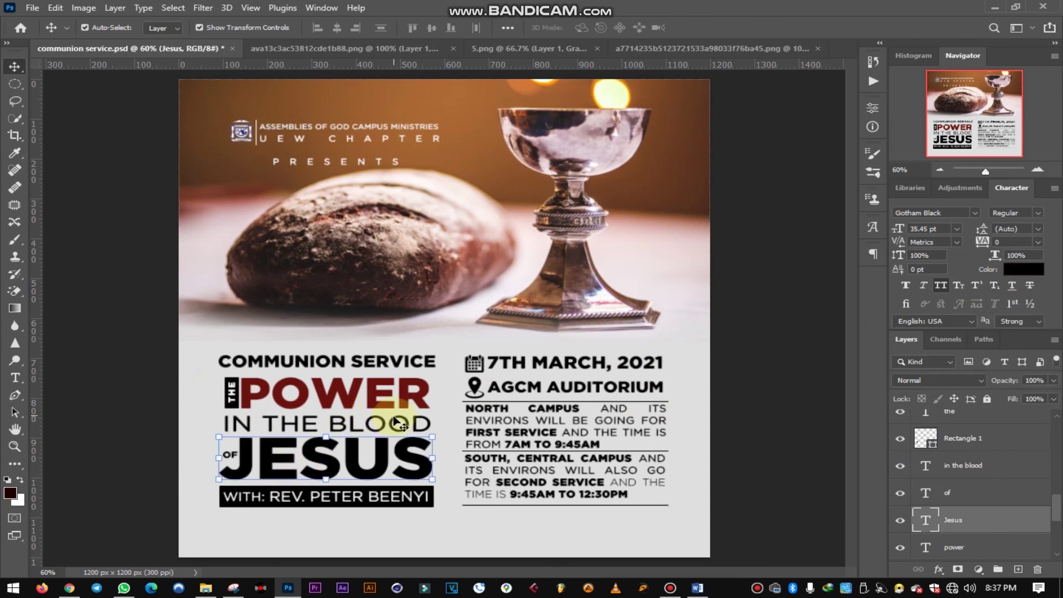
pyautogui.keyDown('shift'); pyautogui.click(396, 423); pyautogui.keyUp('shift')
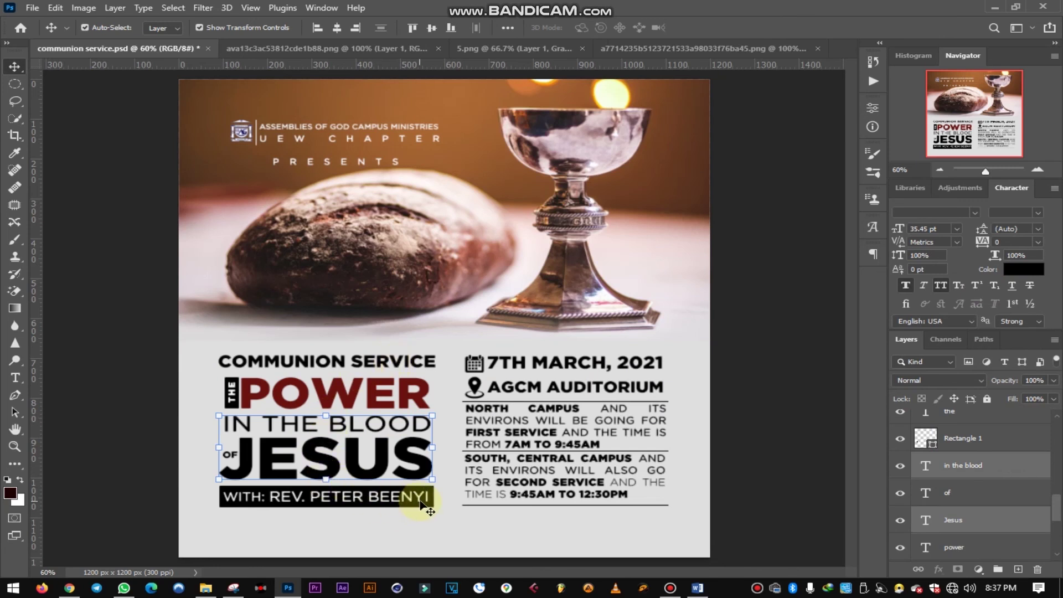
pyautogui.keyDown('shift'); pyautogui.click(235, 457); pyautogui.keyUp('shift')
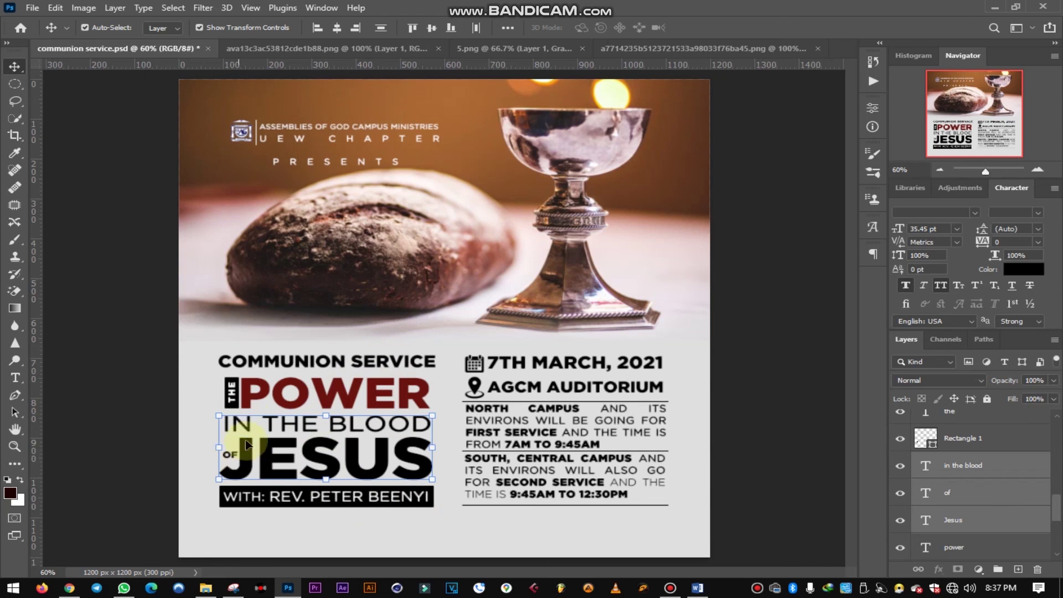
pyautogui.click(1017, 270)
pyautogui.click(354, 394)
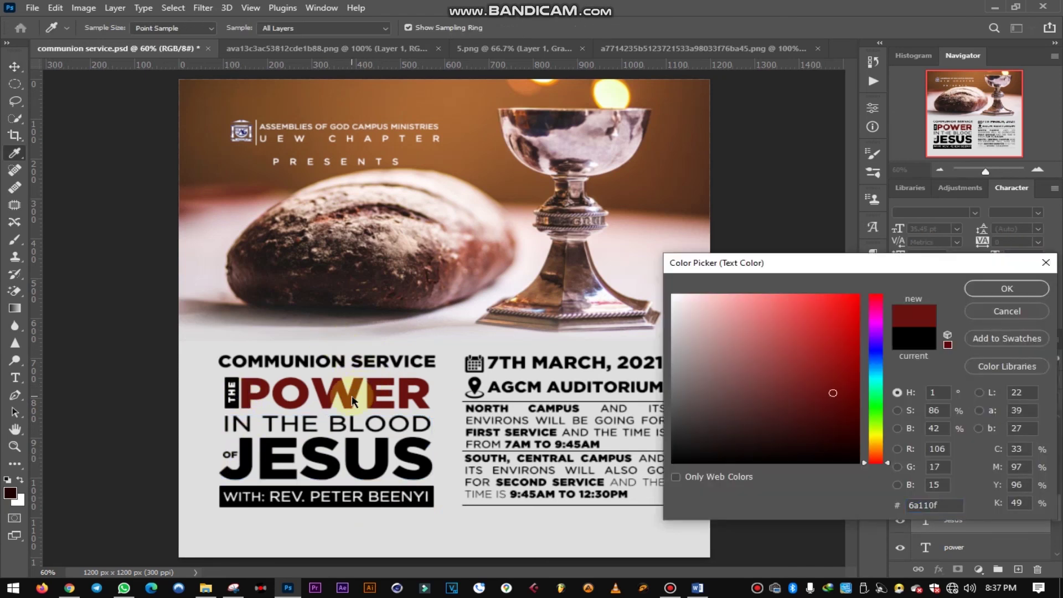
pyautogui.click(1007, 288)
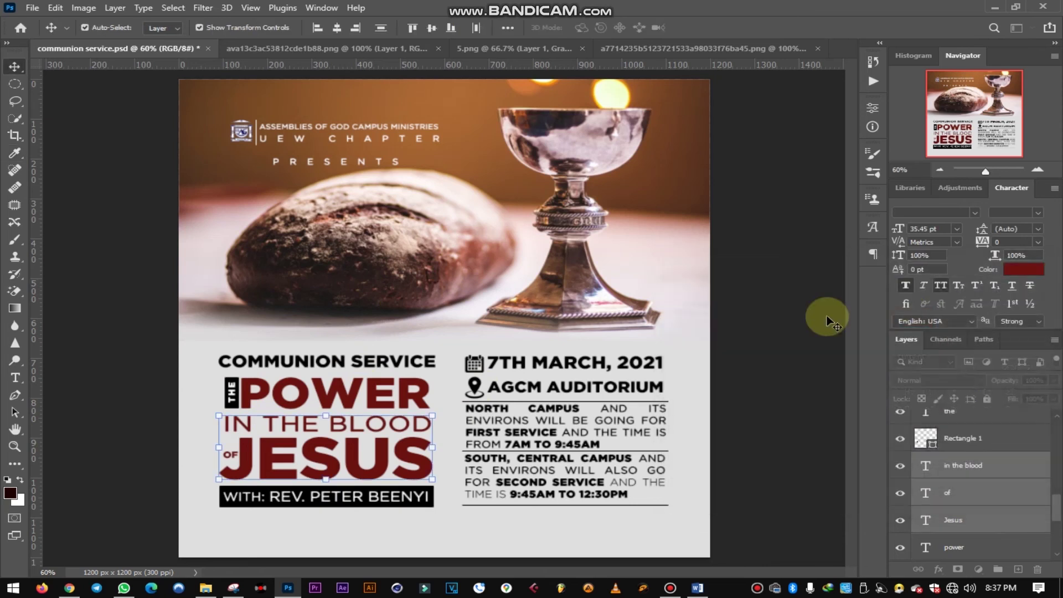
# - Set the IN THE BLOOD text back to black
pyautogui.click(381, 429)
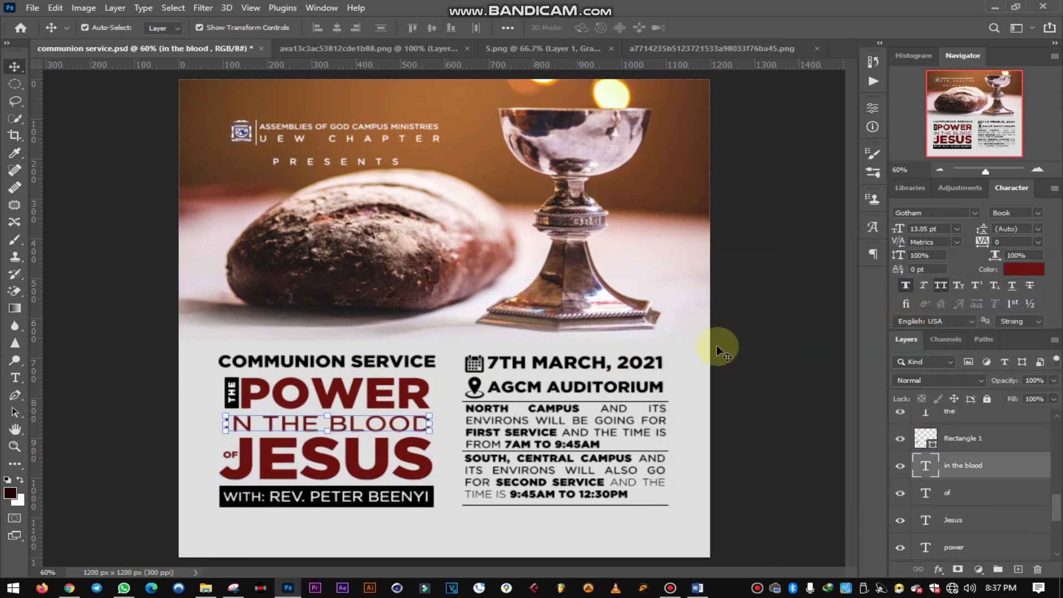
pyautogui.click(1029, 271)
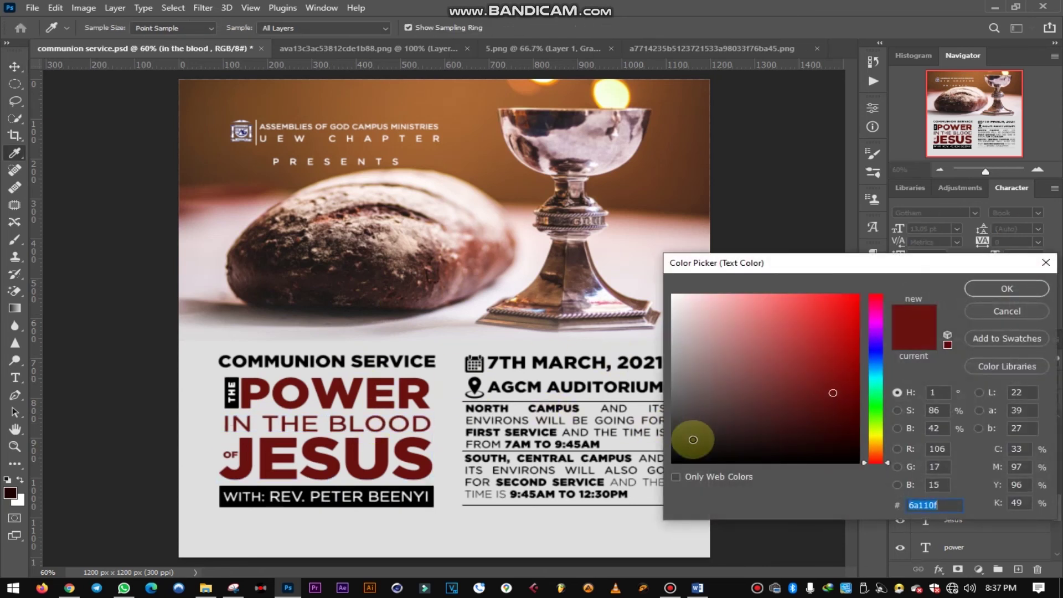
pyautogui.moveTo(688, 440); pyautogui.dragTo(654, 459)
pyautogui.click(1007, 289)
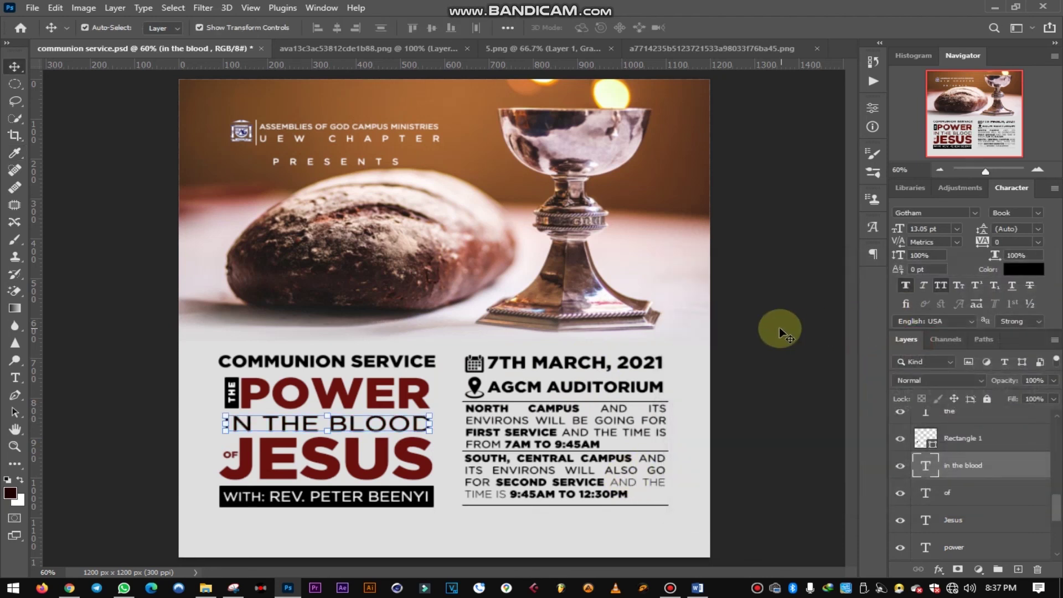
pyautogui.click(443, 501)
# - Fill the bar behind the speaker line with the same dark red
pyautogui.click(425, 507)
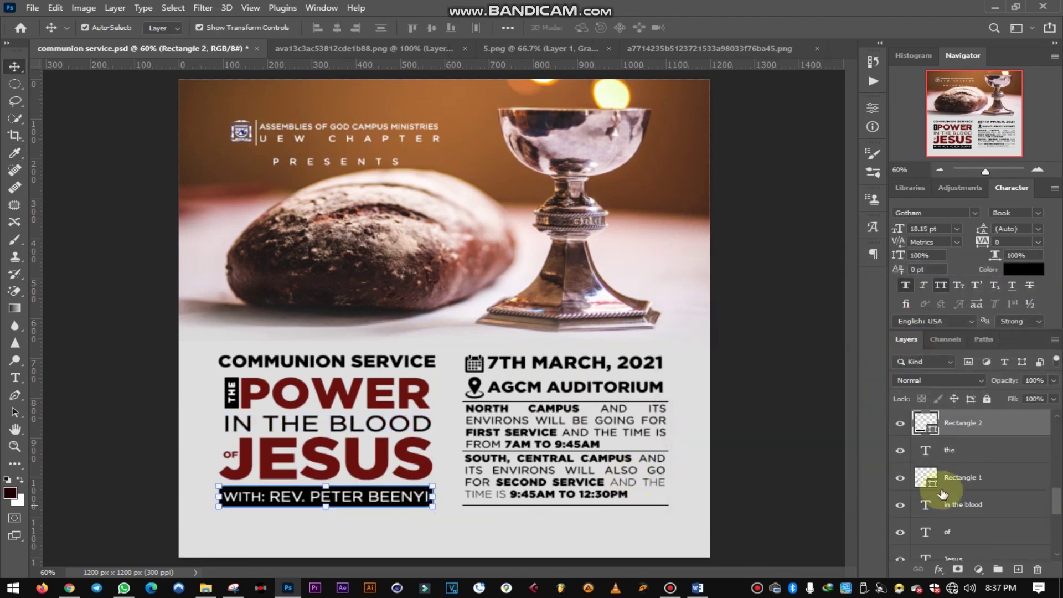
pyautogui.doubleClick(933, 434)
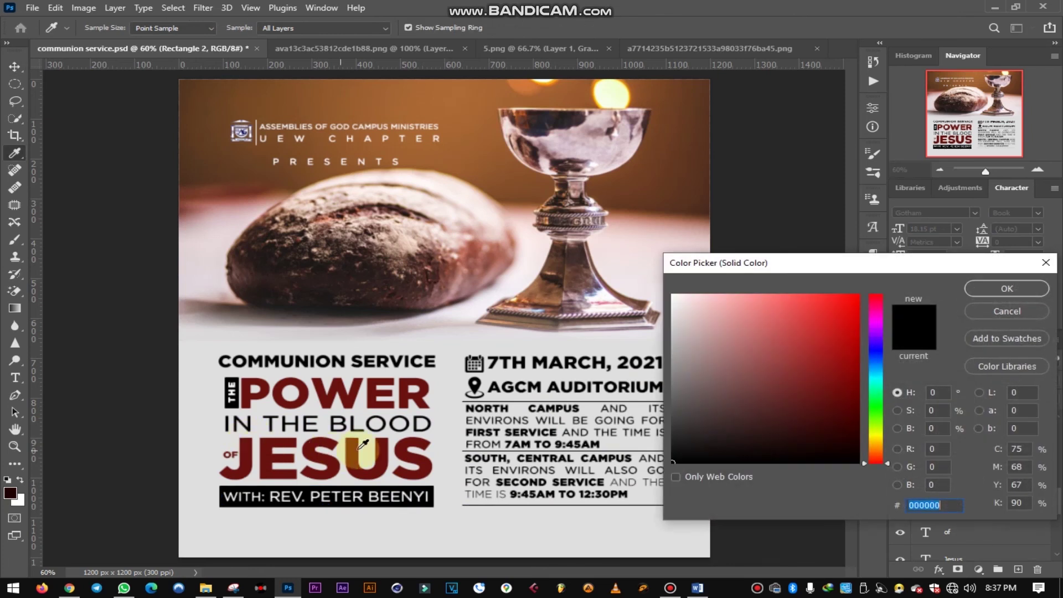
pyautogui.click(357, 447)
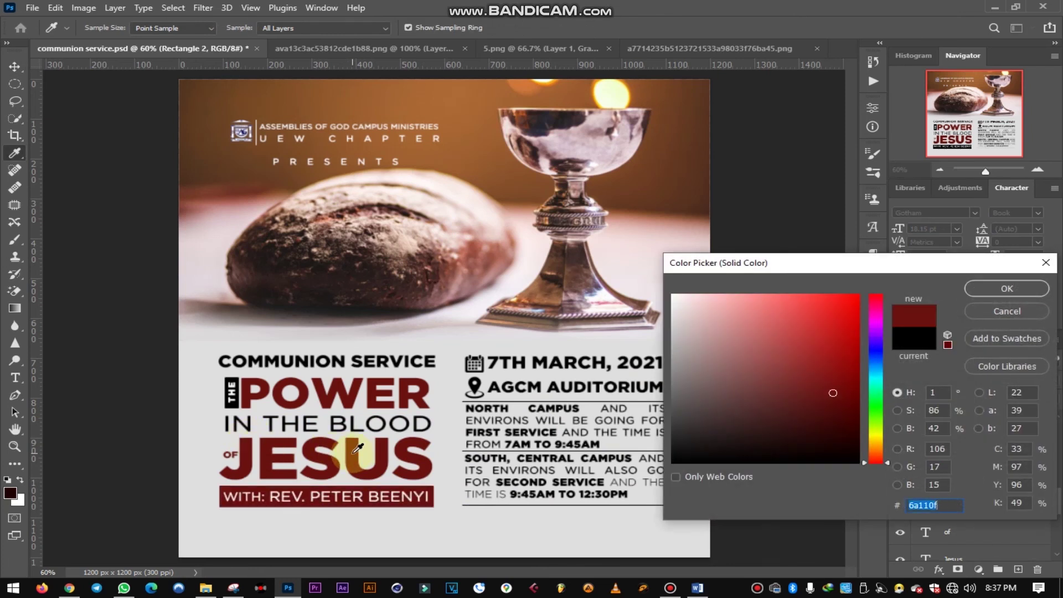
pyautogui.click(996, 289)
pyautogui.press('v')
pyautogui.click(95, 391)
# - Fill the small box behind THE with the dark red from POWER
pyautogui.click(233, 399)
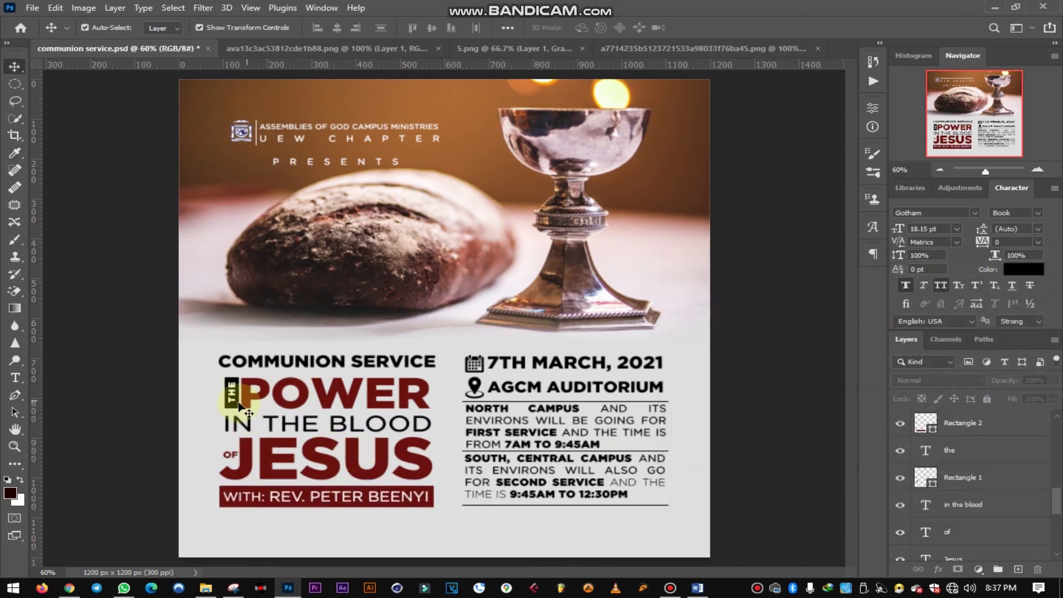
pyautogui.click(238, 413)
pyautogui.click(925, 487)
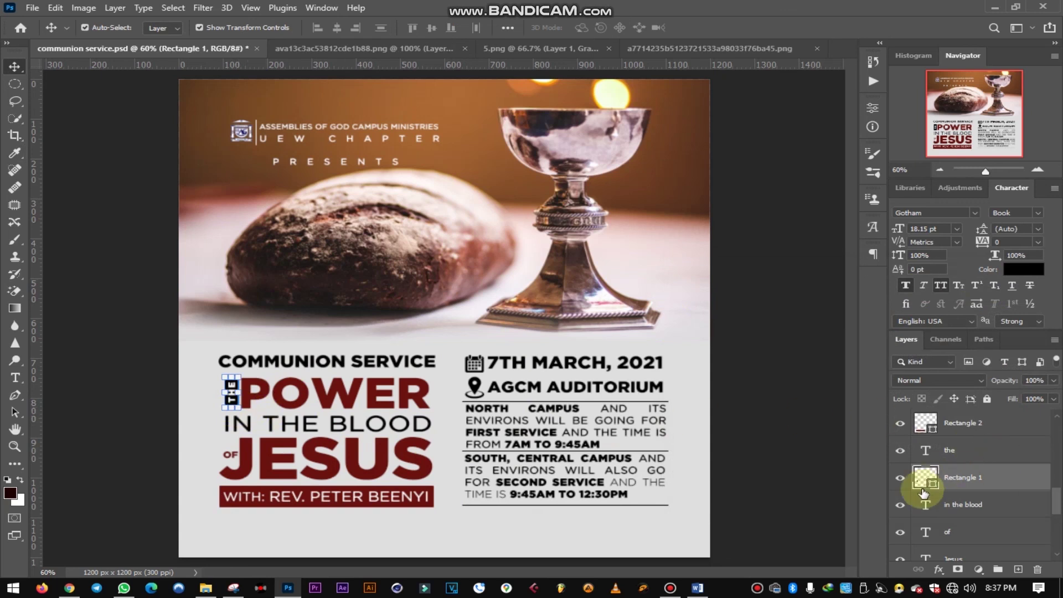
pyautogui.doubleClick(933, 485)
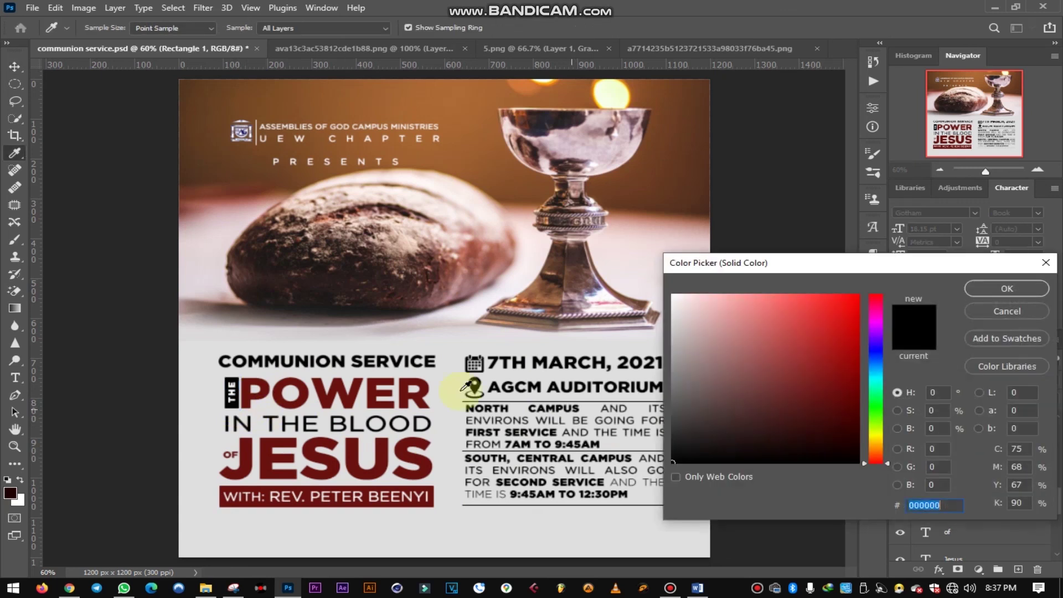
pyautogui.click(409, 392)
pyautogui.click(1005, 287)
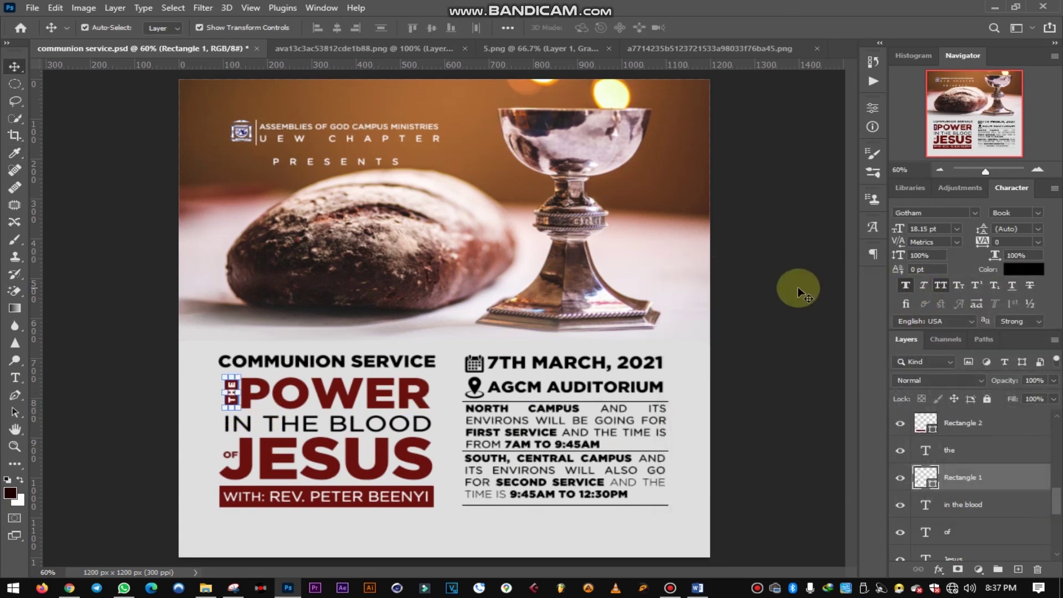
pyautogui.click(769, 313)
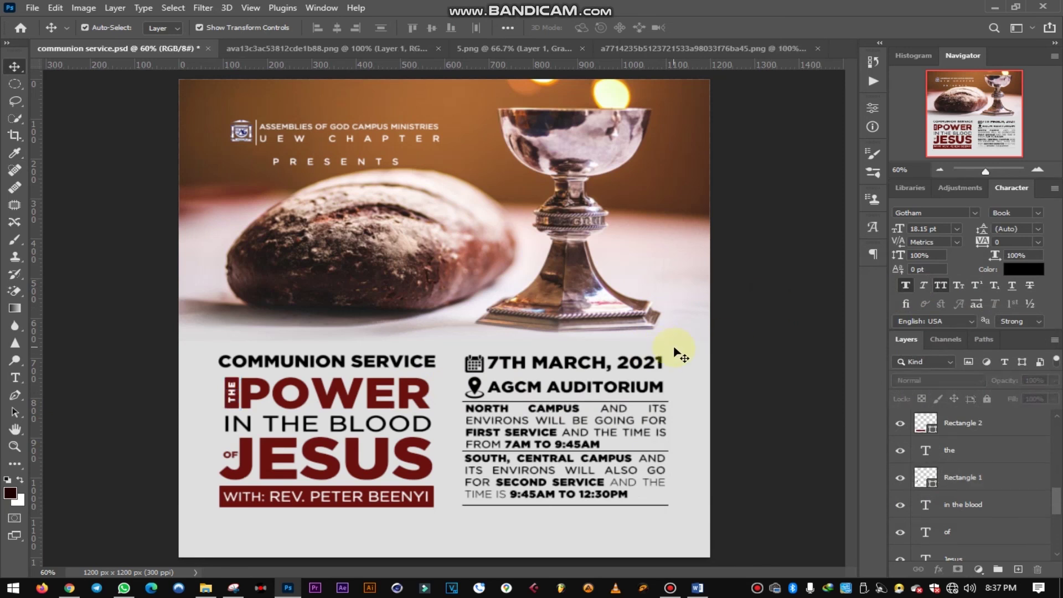
# - Make the 7TH MARCH, 2021 date and AGCM AUDITORIUM venue lines dark red #6a110f
pyautogui.click(581, 368)
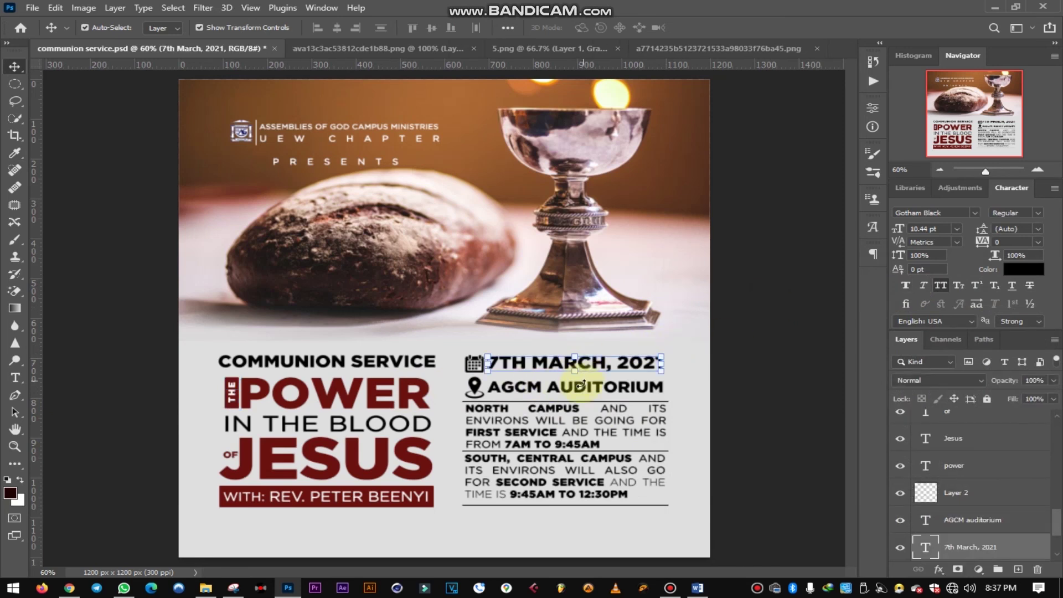
pyautogui.click(1025, 269)
pyautogui.moveTo(411, 443); pyautogui.dragTo(426, 466)
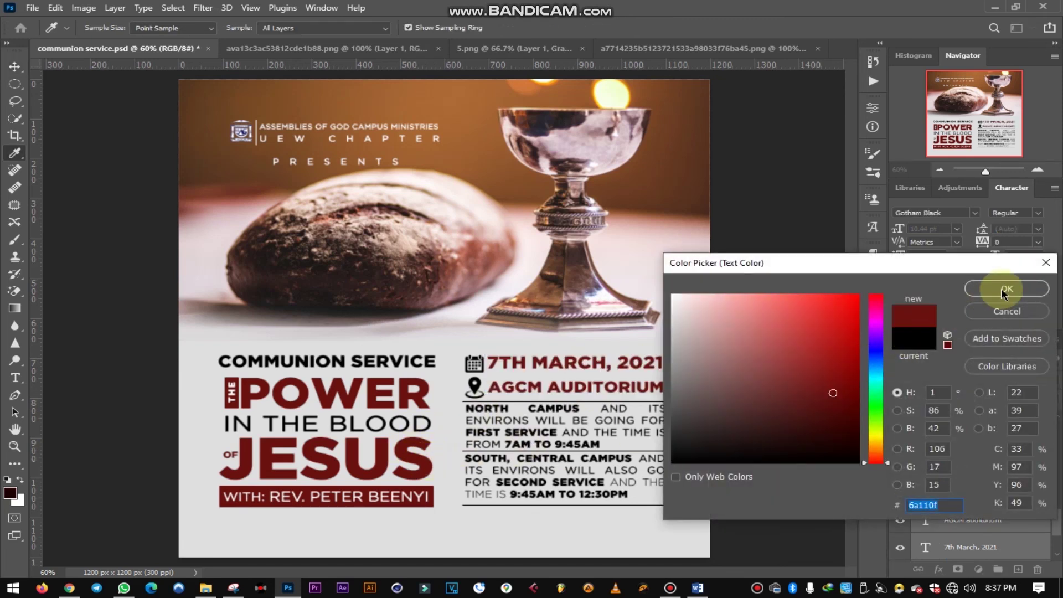
pyautogui.click(1006, 289)
pyautogui.click(751, 389)
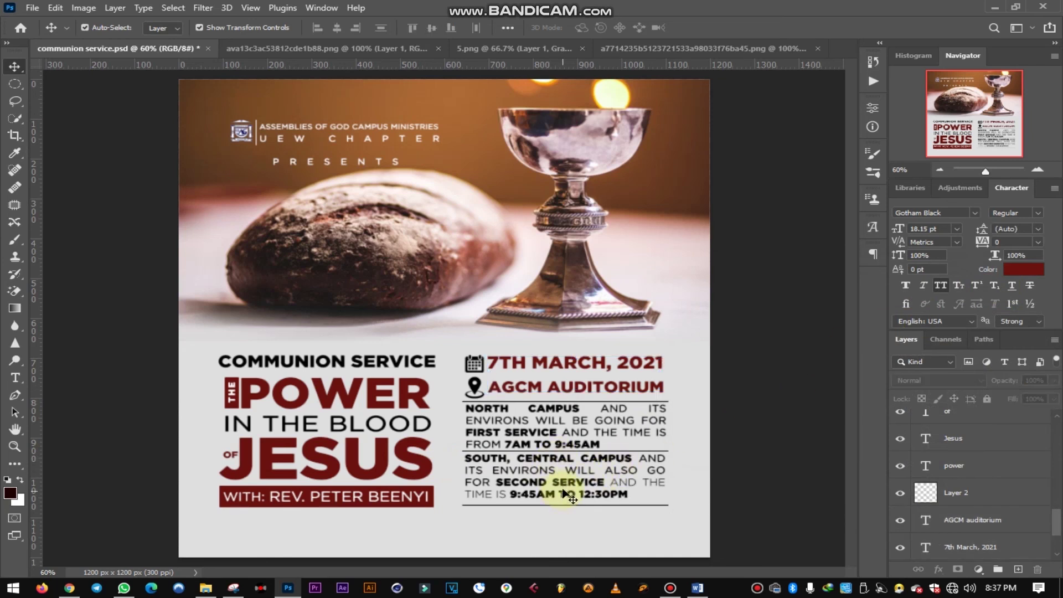
pyautogui.click(655, 408)
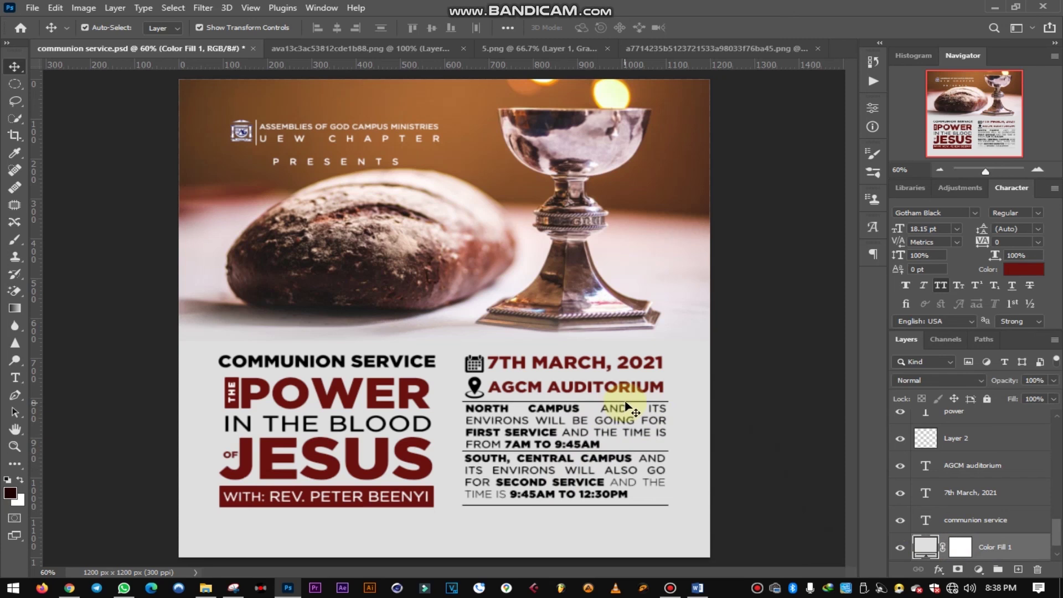
# - Recolour the thin divider under the venue to dark red #6a110f
pyautogui.scroll(8, 655, 408)
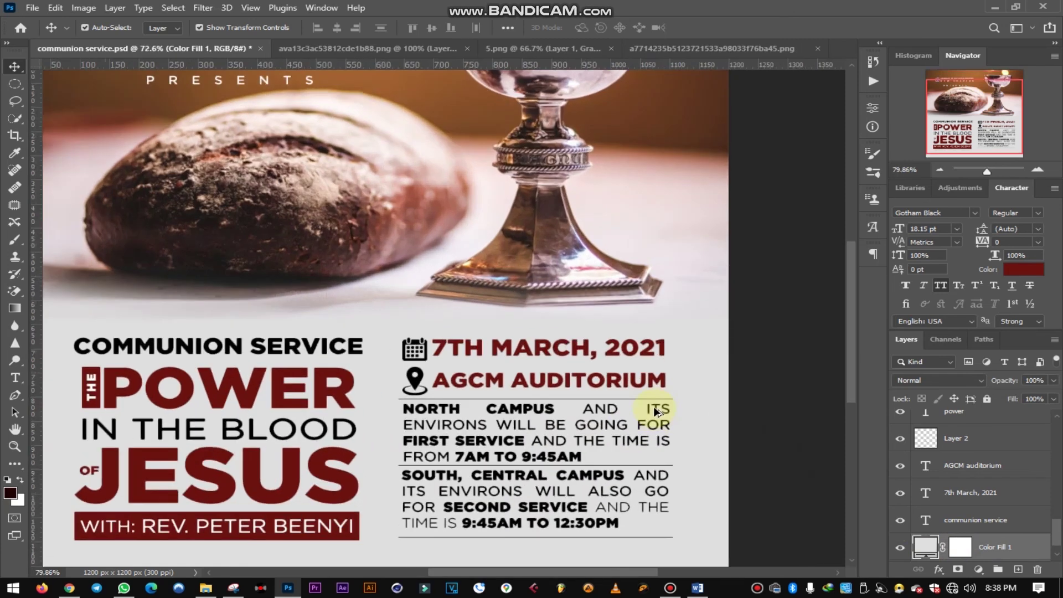
pyautogui.scroll(2, 627, 408)
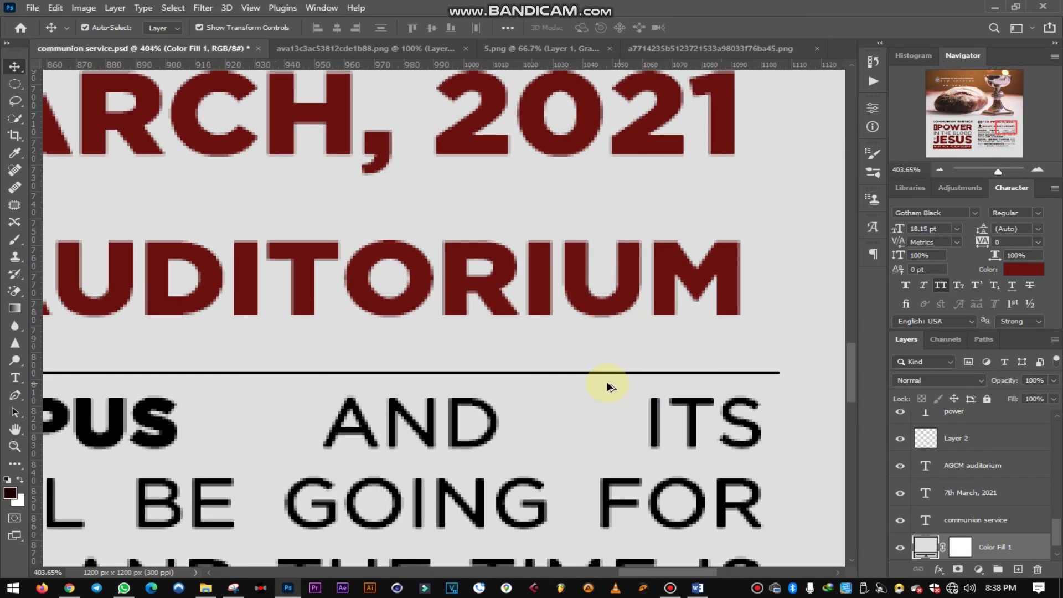
pyautogui.click(621, 373)
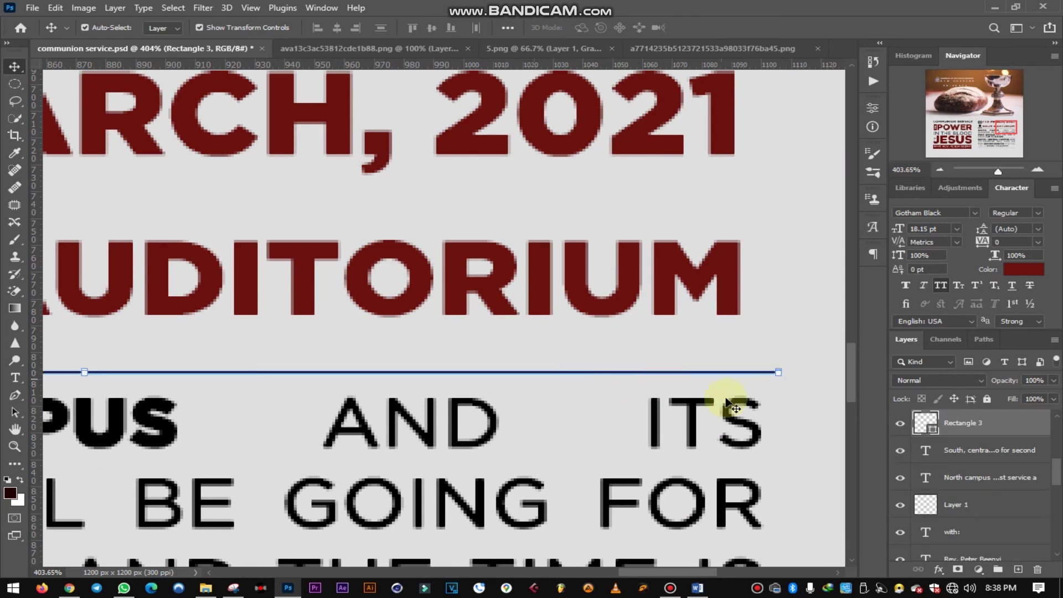
pyautogui.doubleClick(936, 433)
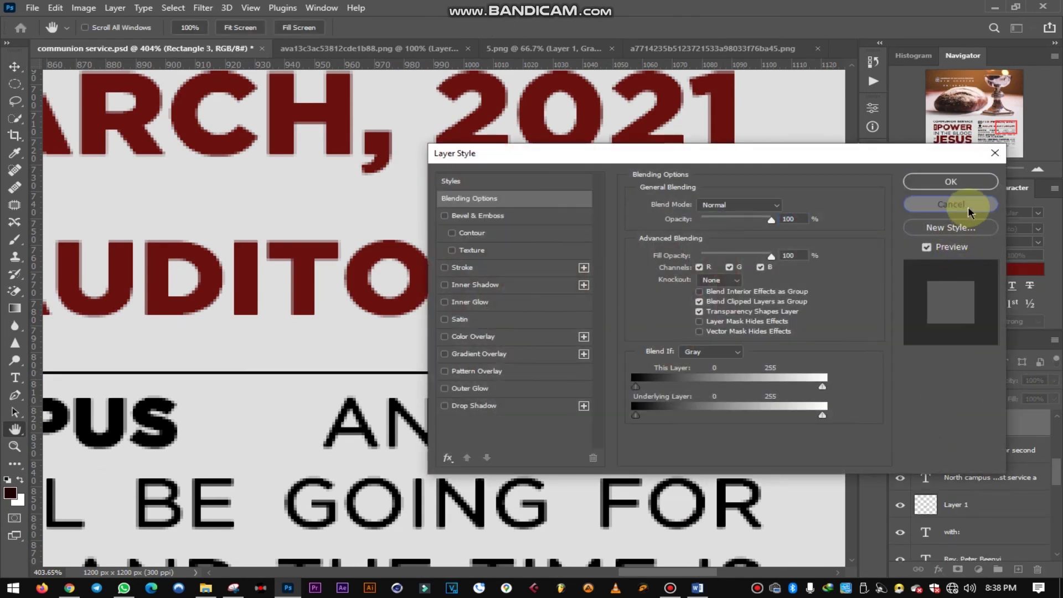
pyautogui.click(952, 206)
pyautogui.doubleClick(936, 432)
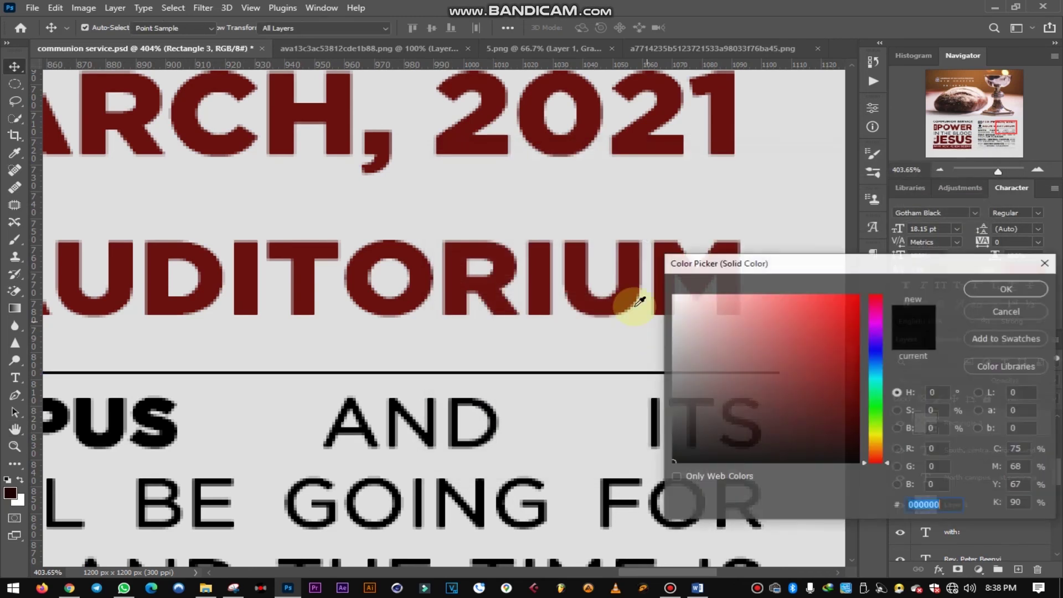
pyautogui.click(579, 294)
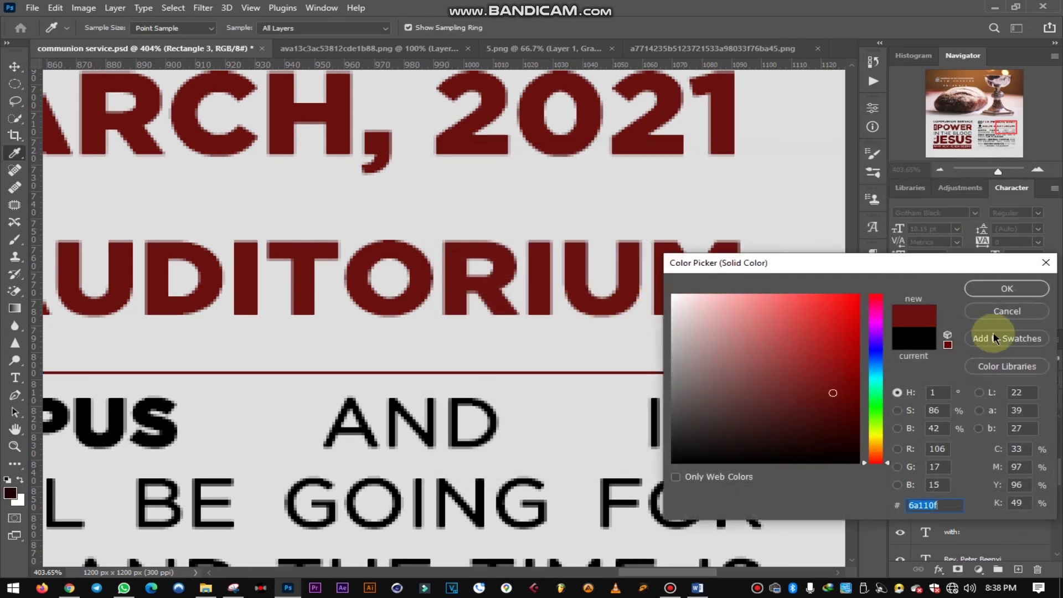
pyautogui.click(1007, 289)
# - Duplicate the divider below the 9:45AM paragraph and make it dark red
pyautogui.scroll(-5, 665, 475)
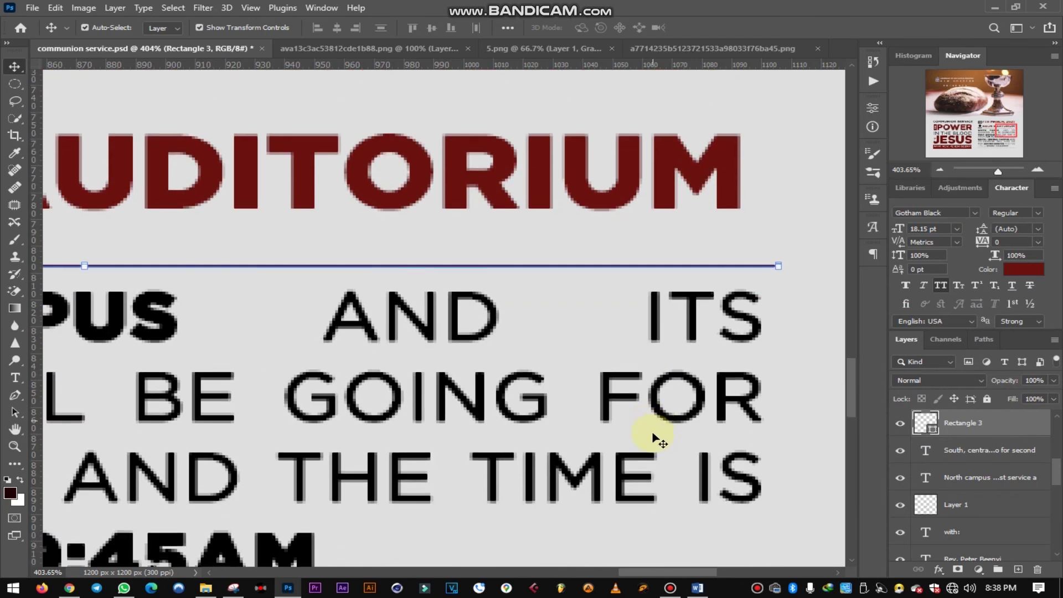
pyautogui.scroll(-2, 659, 428)
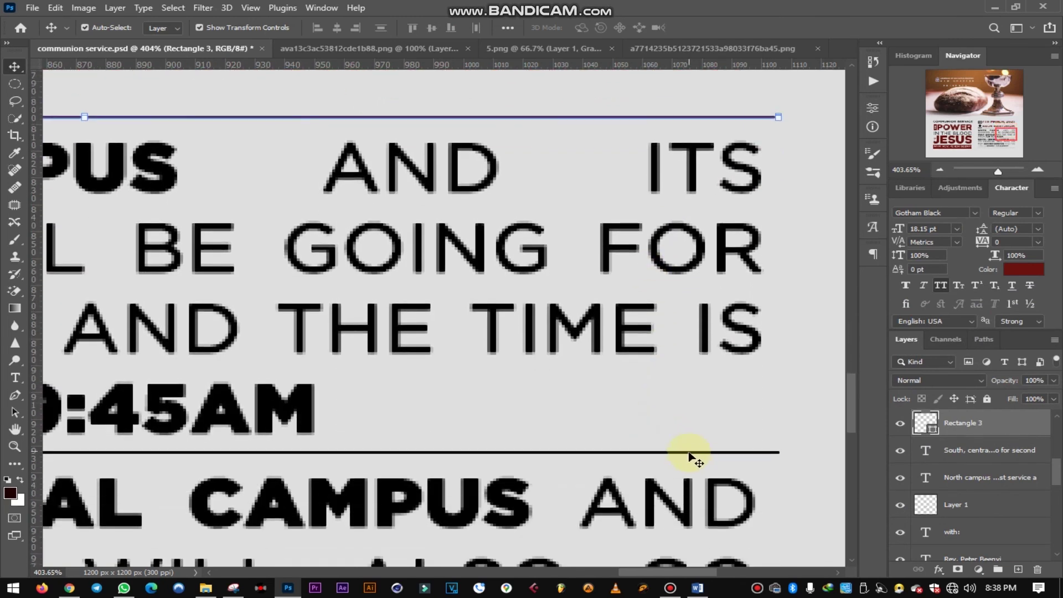
pyautogui.moveTo(692, 459); pyautogui.dragTo(688, 447)
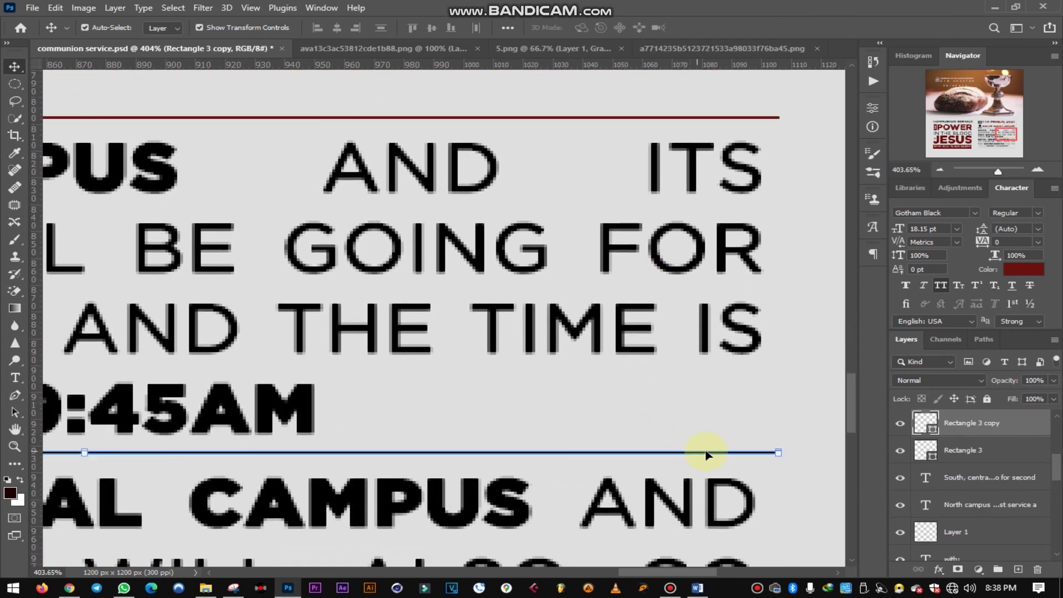
pyautogui.doubleClick(933, 429)
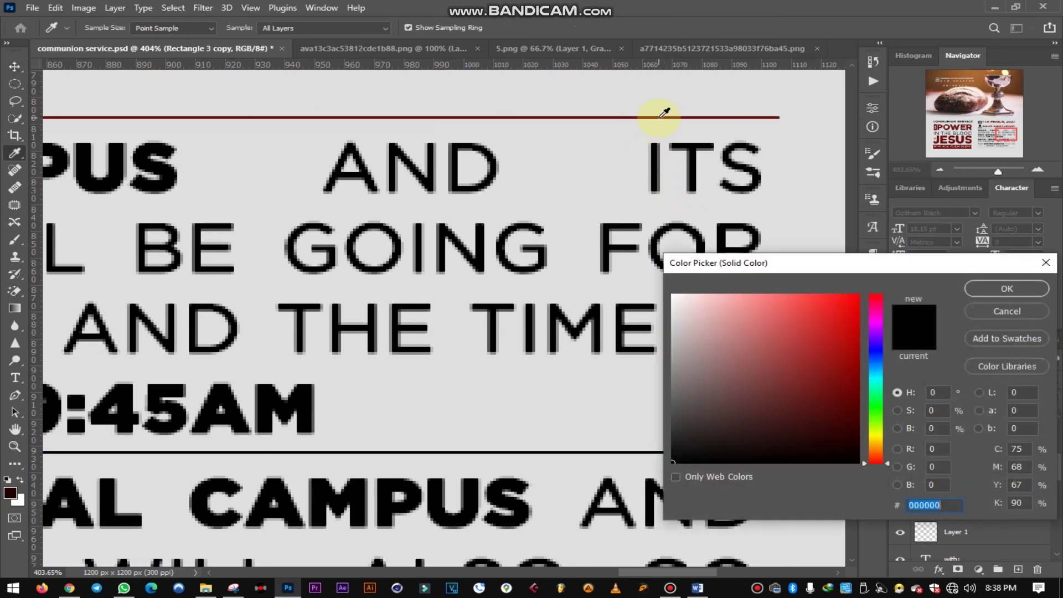
pyautogui.click(660, 117)
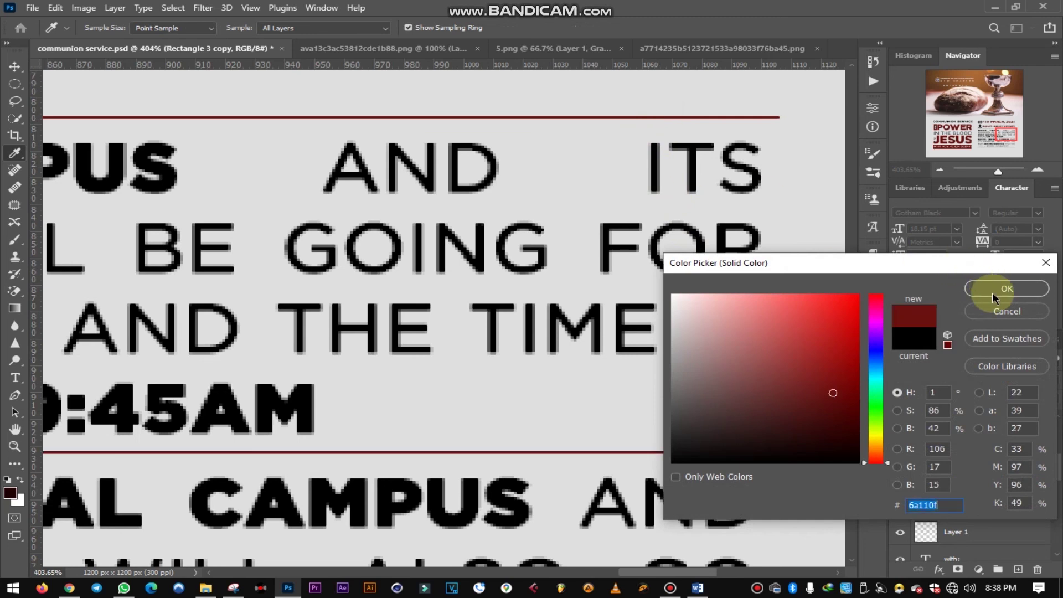
pyautogui.click(1007, 288)
# - Add a matching dark red divider below the 12:30PM paragraph and fit the poster in view
pyautogui.scroll(-6, 659, 493)
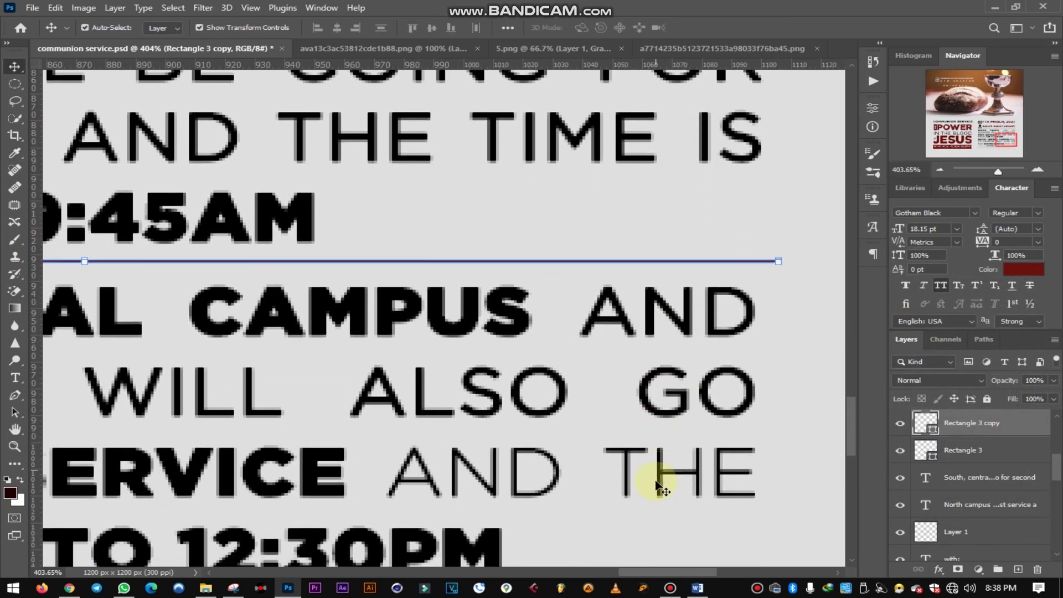
pyautogui.scroll(-3, 660, 490)
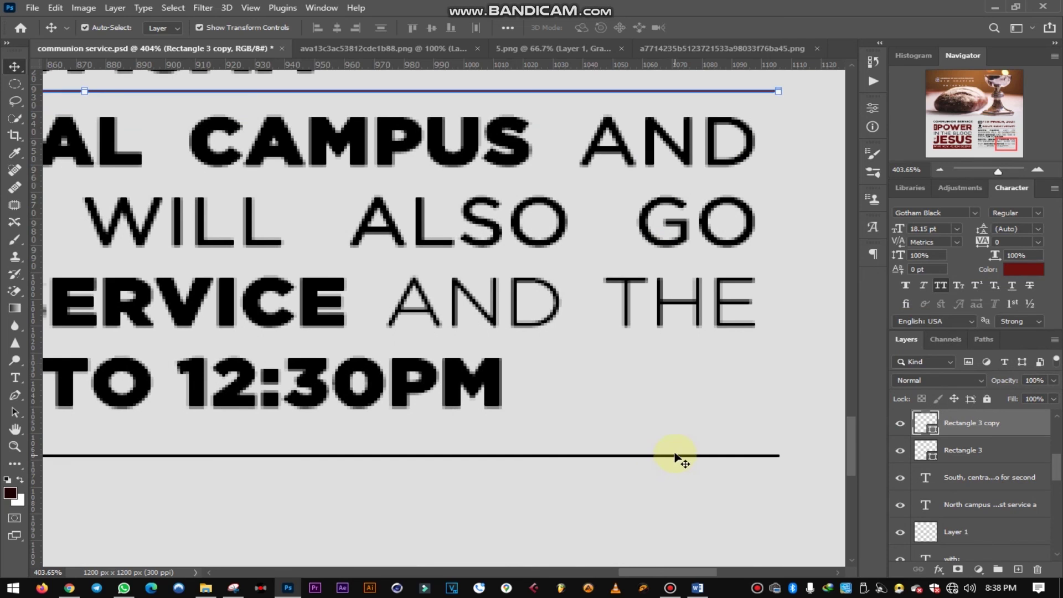
pyautogui.keyDown('alt'); pyautogui.click(675, 456); pyautogui.keyUp('alt')
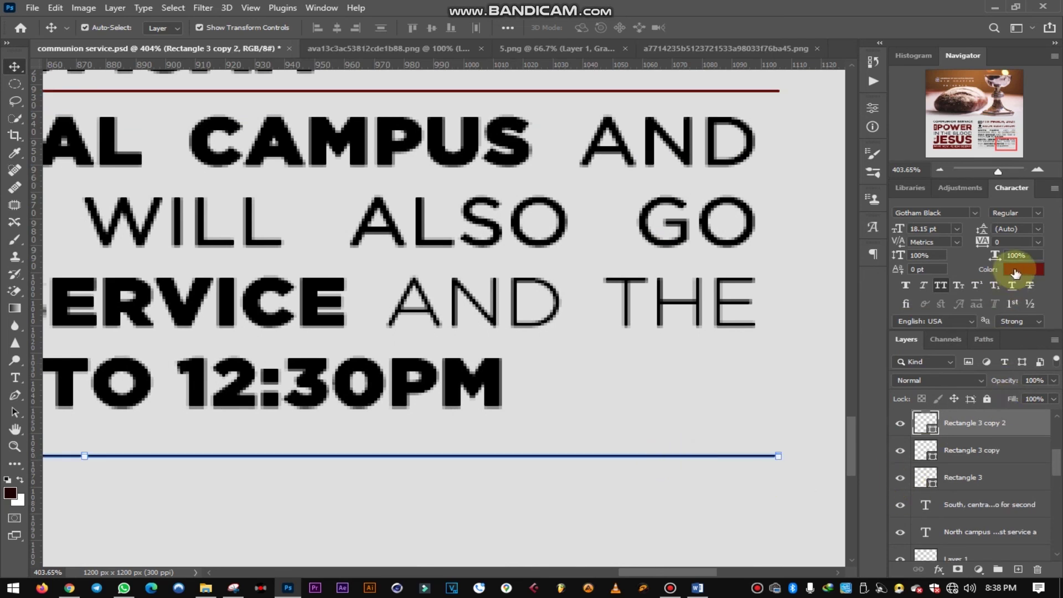
pyautogui.doubleClick(928, 427)
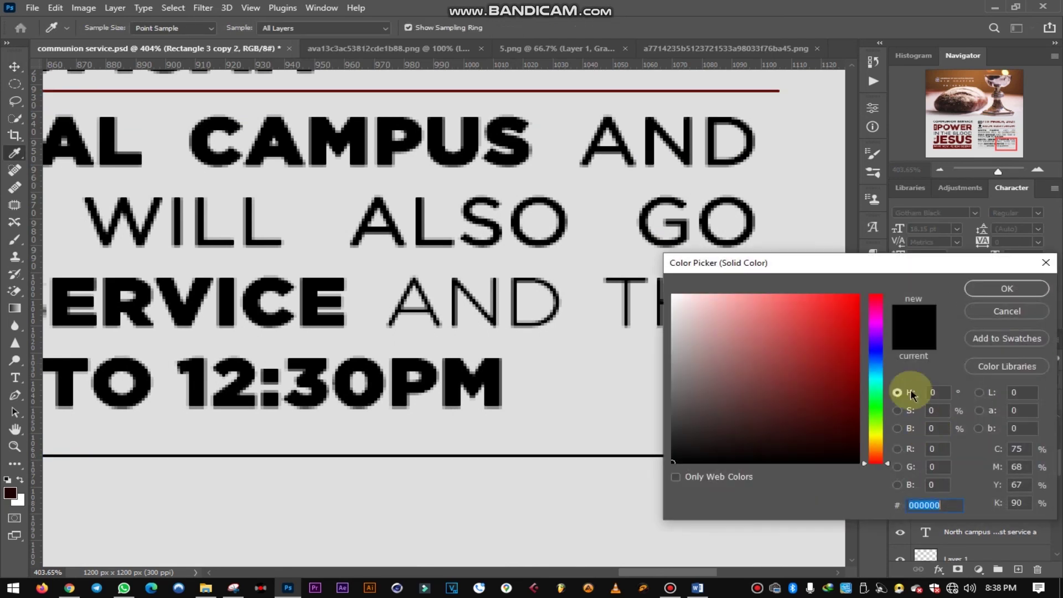
pyautogui.click(560, 90)
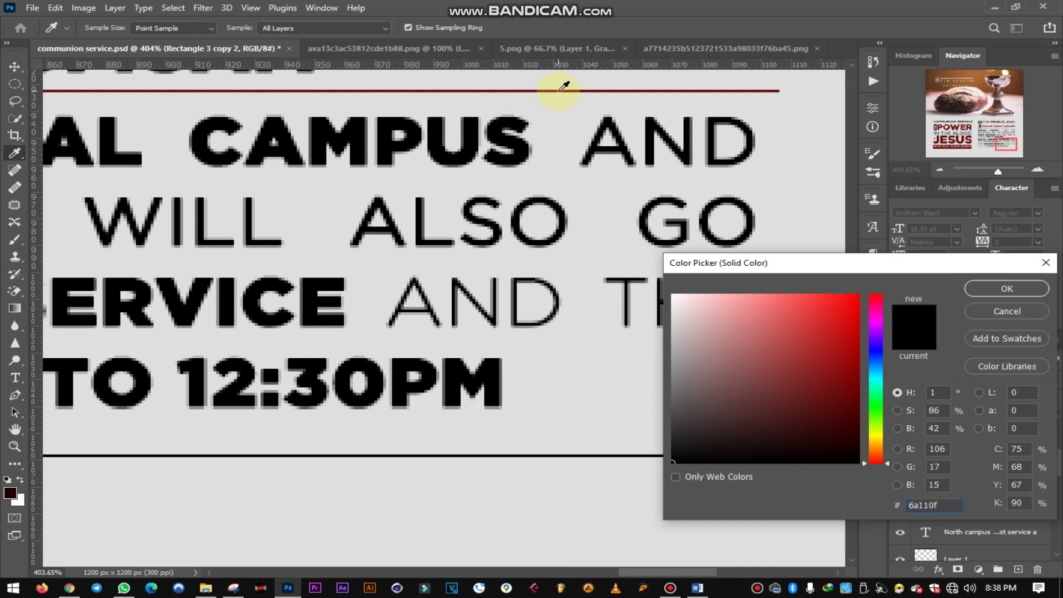
pyautogui.click(987, 289)
pyautogui.hotkey('ctrl', '0')
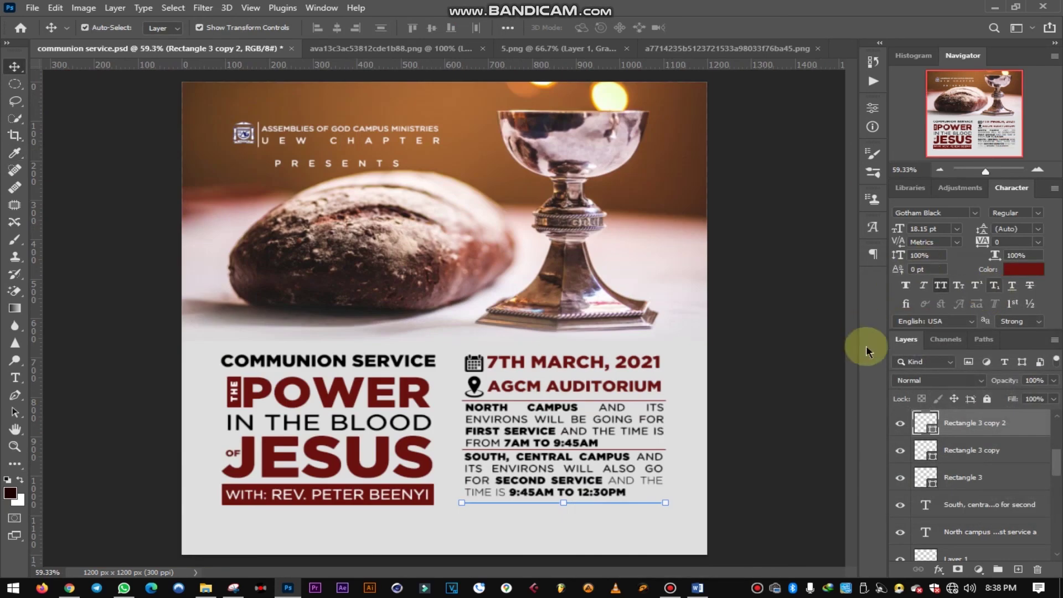
pyautogui.click(744, 404)
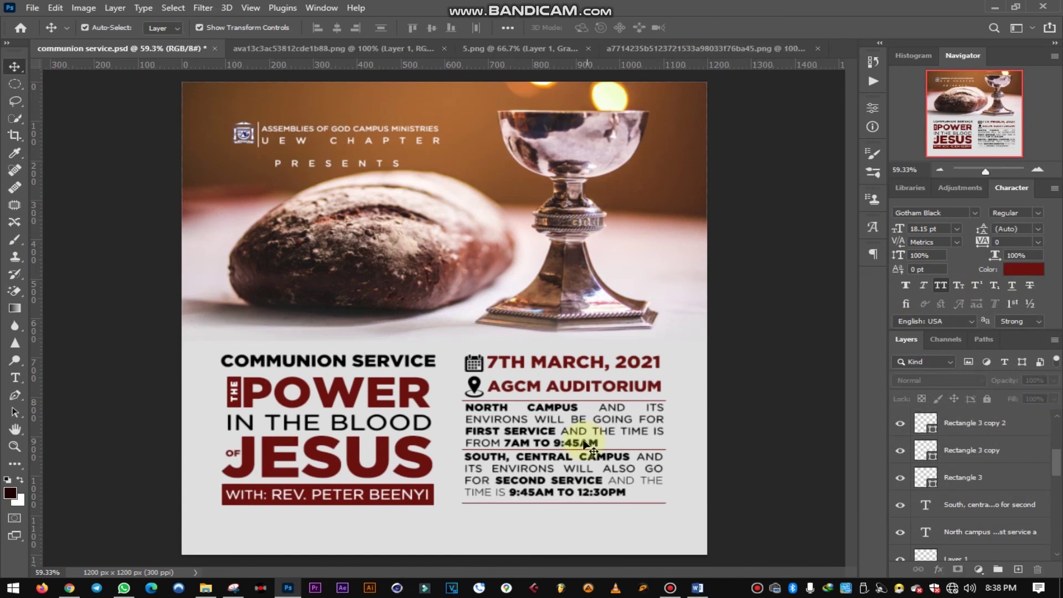
# - Save the poster via File > Save and switch to the silk fabric PNG document
pyautogui.click(22, 10)
pyautogui.click(69, 156)
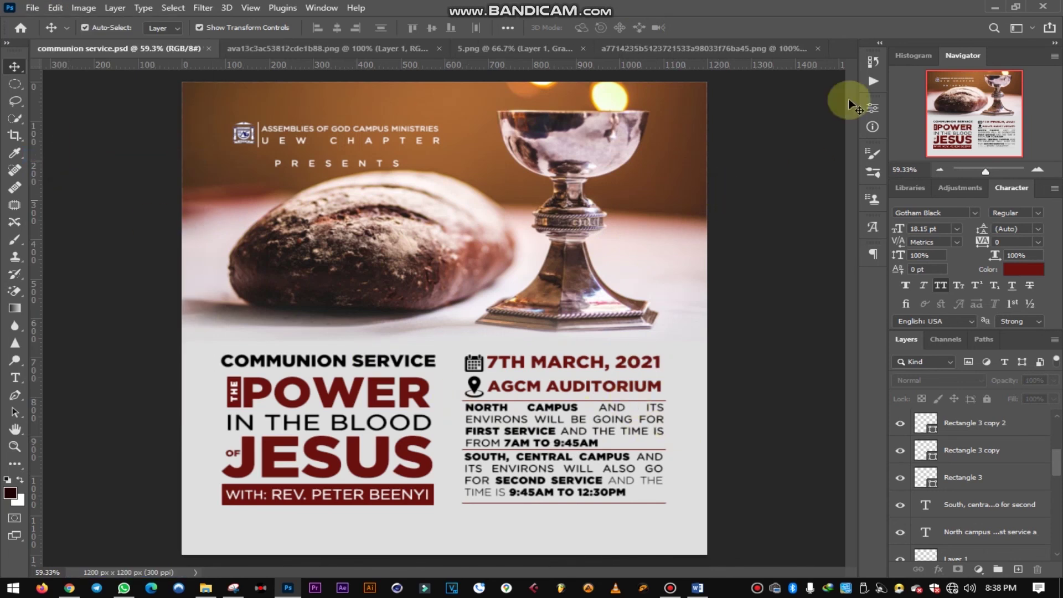
pyautogui.click(686, 49)
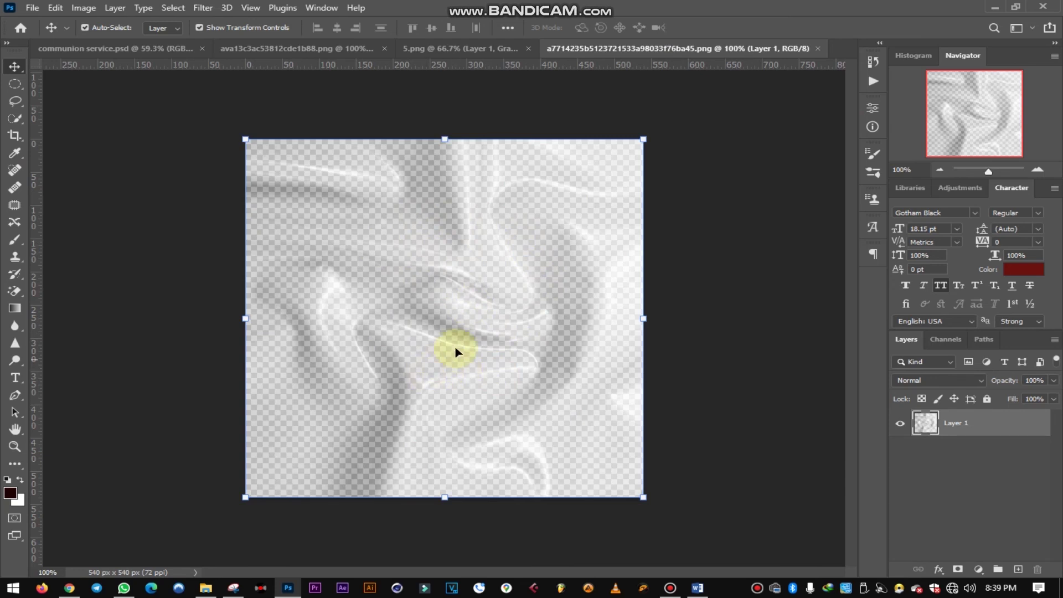
# - Bring the silk fabric into the poster as Layer 3, scaled to about 257% over the whole canvas
pyautogui.moveTo(470, 270); pyautogui.dragTo(456, 364)
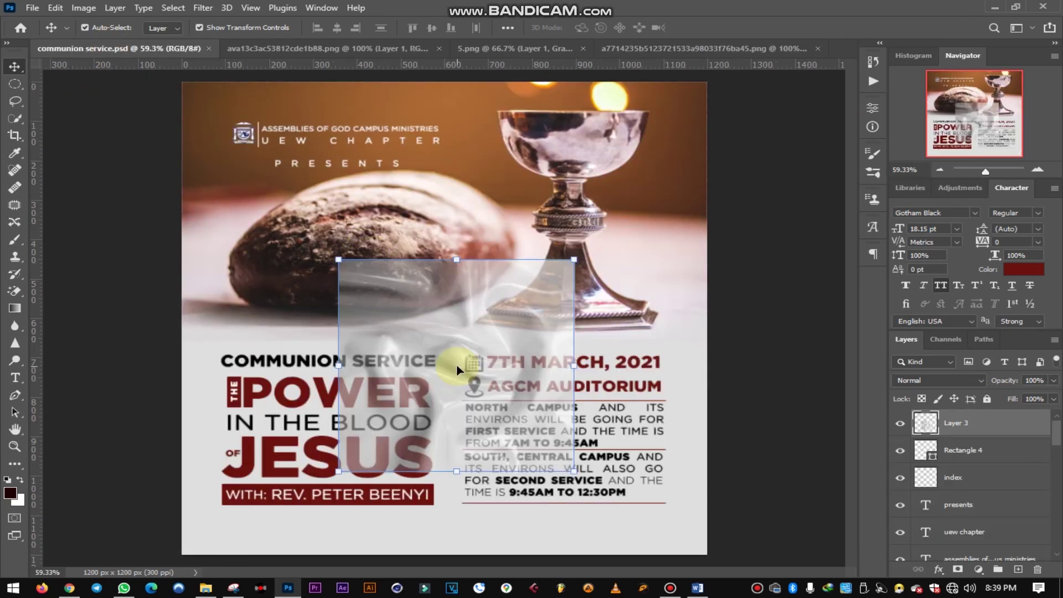
pyautogui.moveTo(574, 256); pyautogui.dragTo(710, 137)
pyautogui.moveTo(480, 358); pyautogui.dragTo(457, 305)
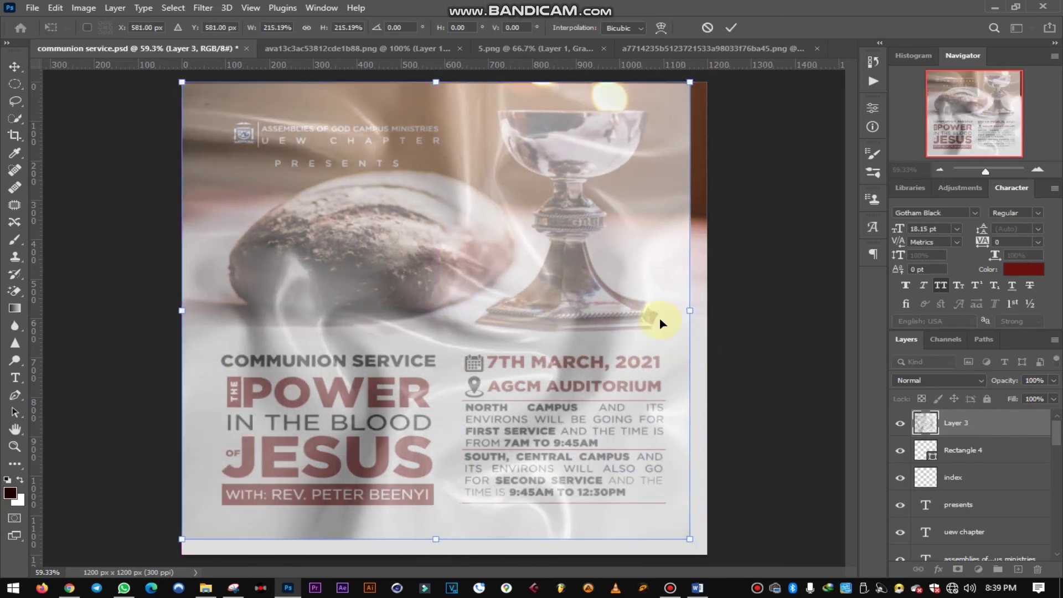
pyautogui.scroll(-3, 640, 367)
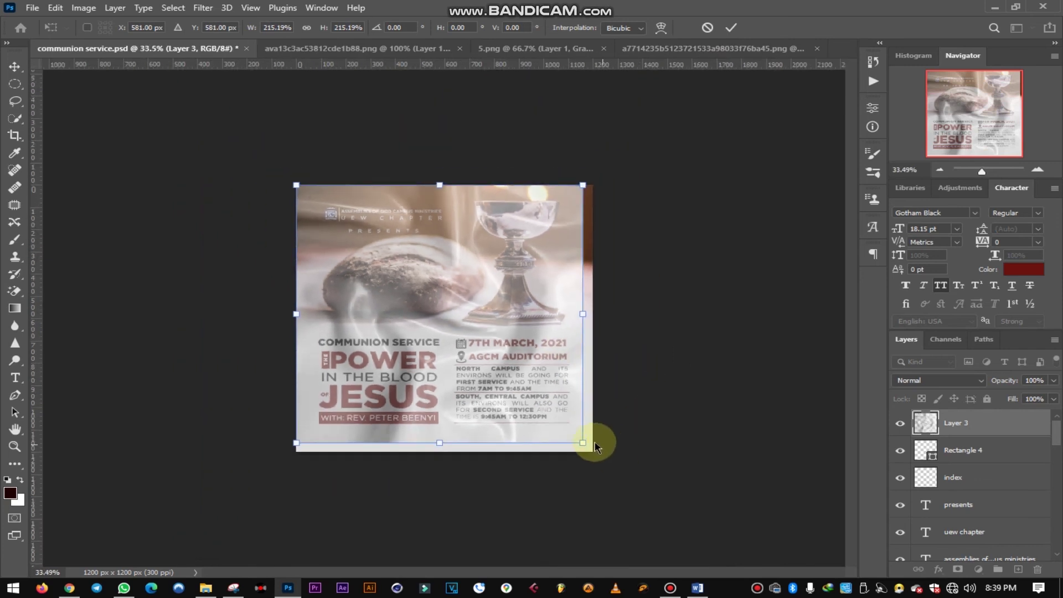
pyautogui.moveTo(583, 445); pyautogui.dragTo(610, 468)
pyautogui.moveTo(539, 388); pyautogui.dragTo(540, 398)
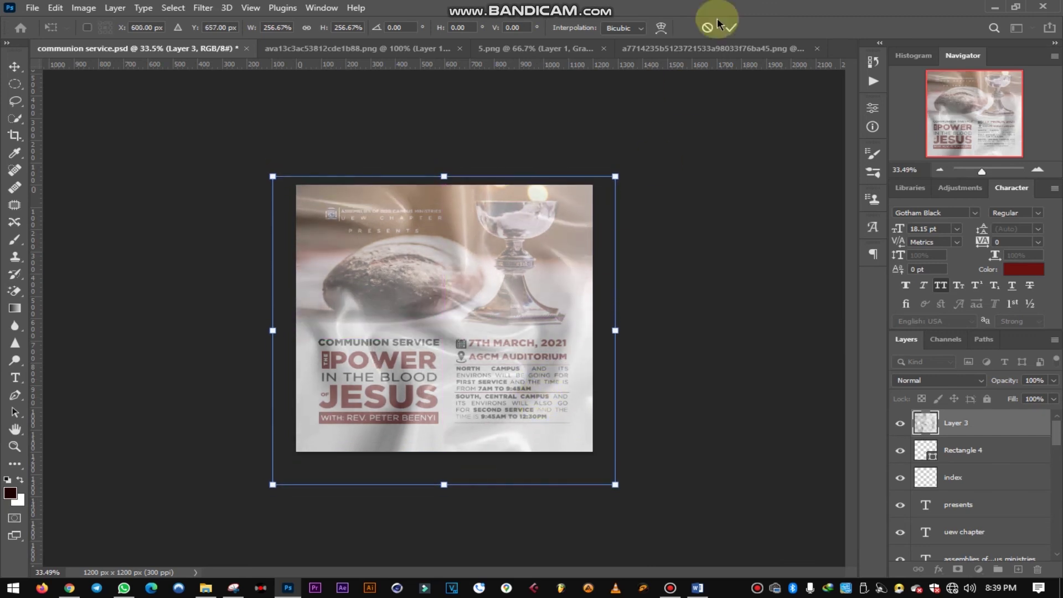
# - Commit the texture's transform and set Layer 3's blend mode to Multiply
pyautogui.click(732, 27)
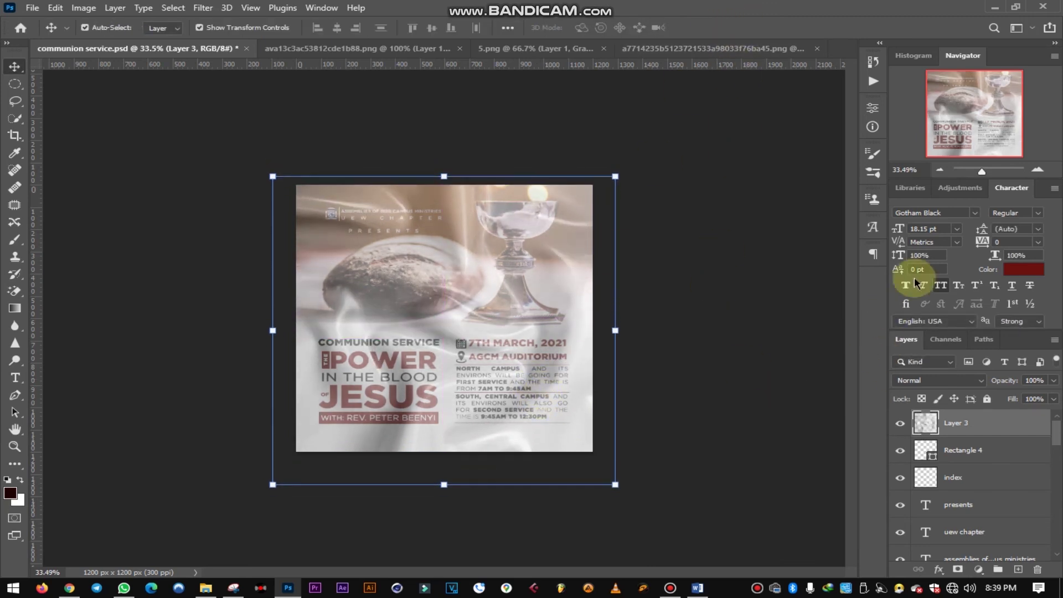
pyautogui.click(965, 380)
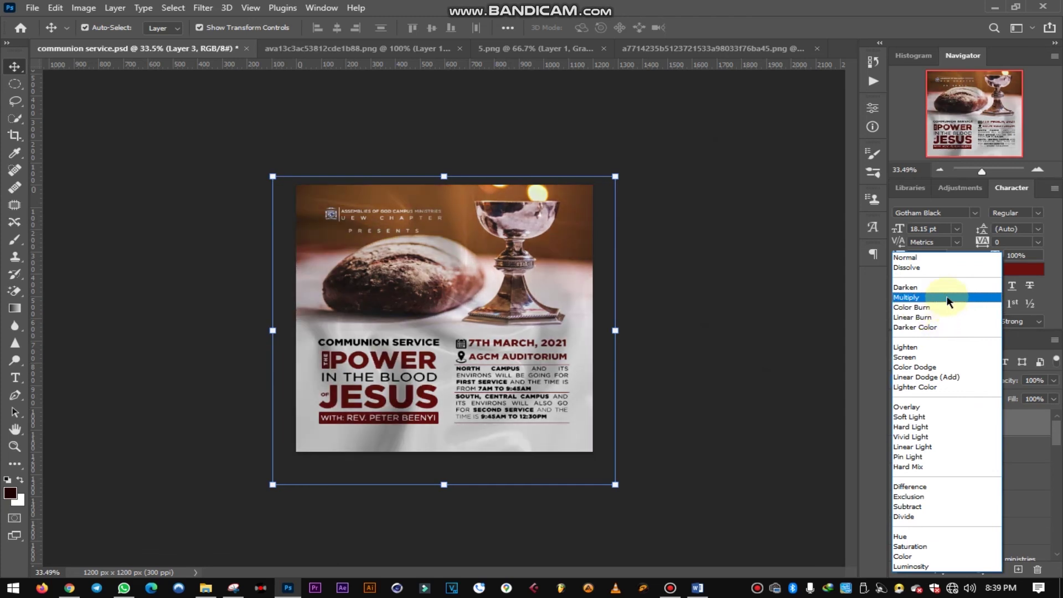
pyautogui.click(947, 299)
pyautogui.click(753, 257)
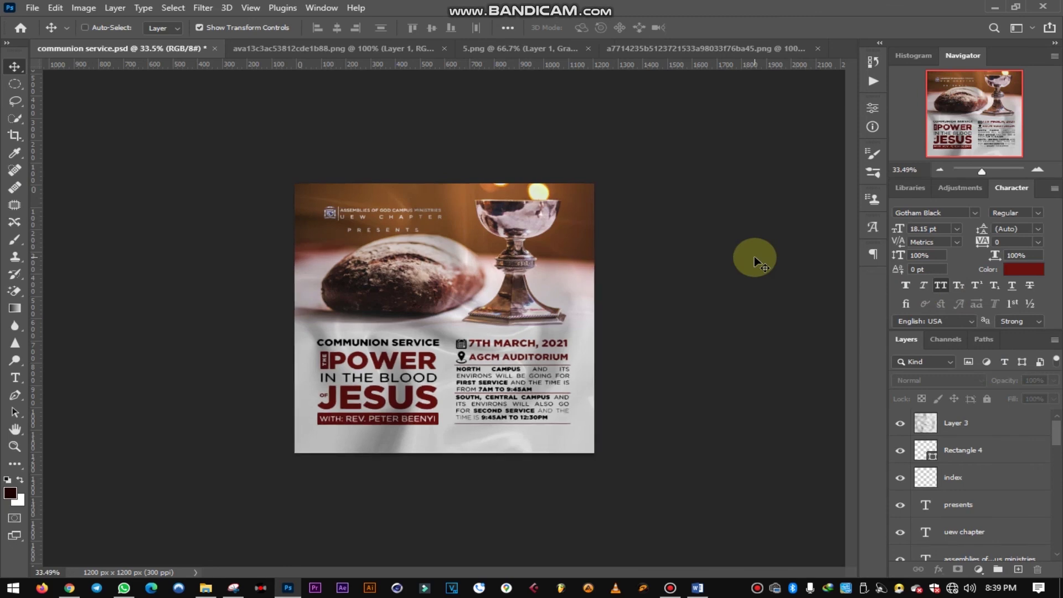
# - Zoom in on the poster and save it as communion service.psd
pyautogui.hotkey('ctrl', '+')
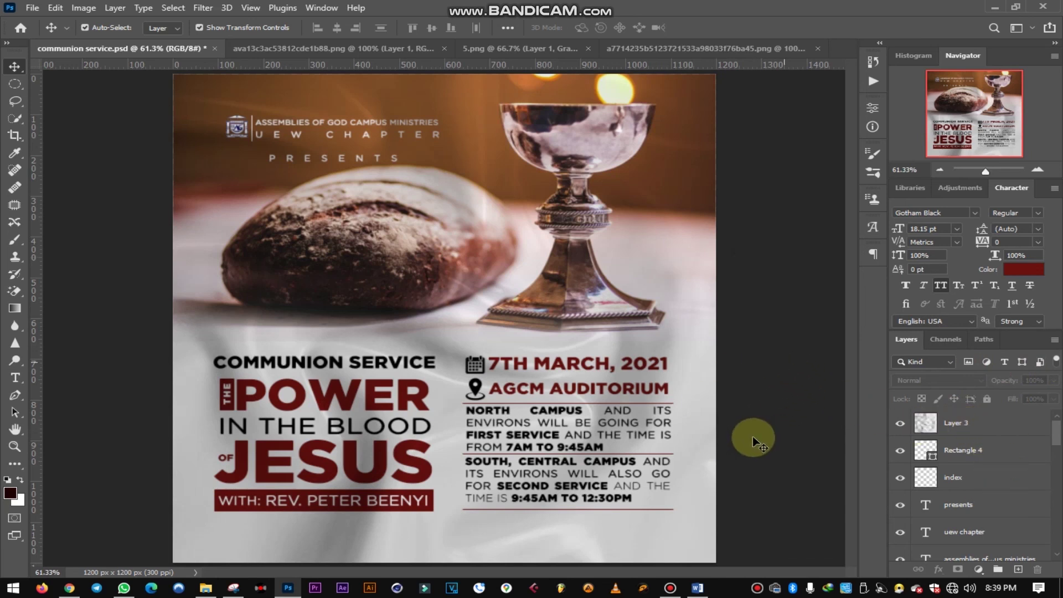
pyautogui.hotkey('ctrl', 's')
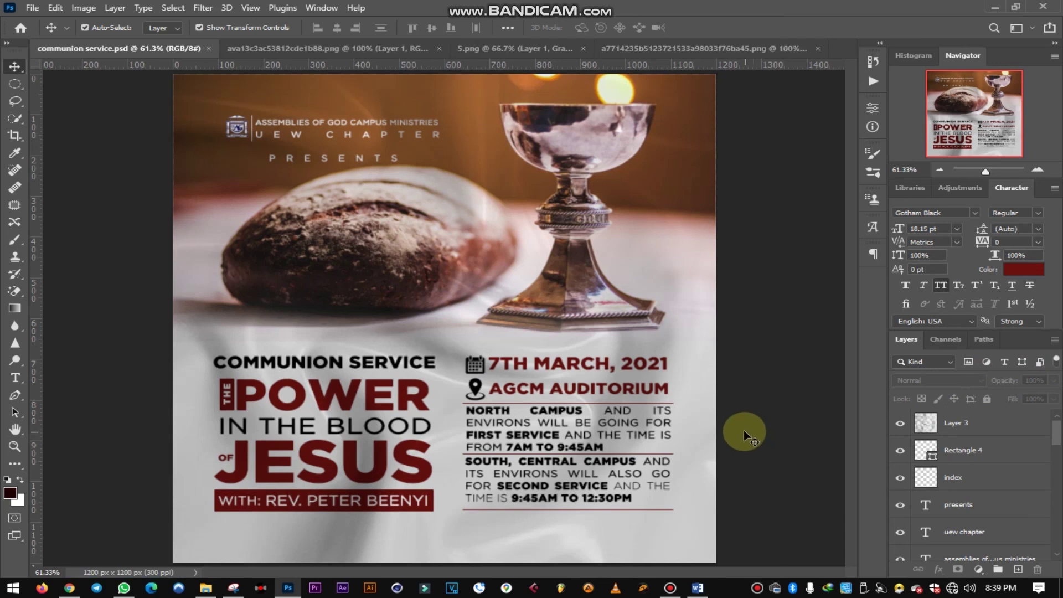